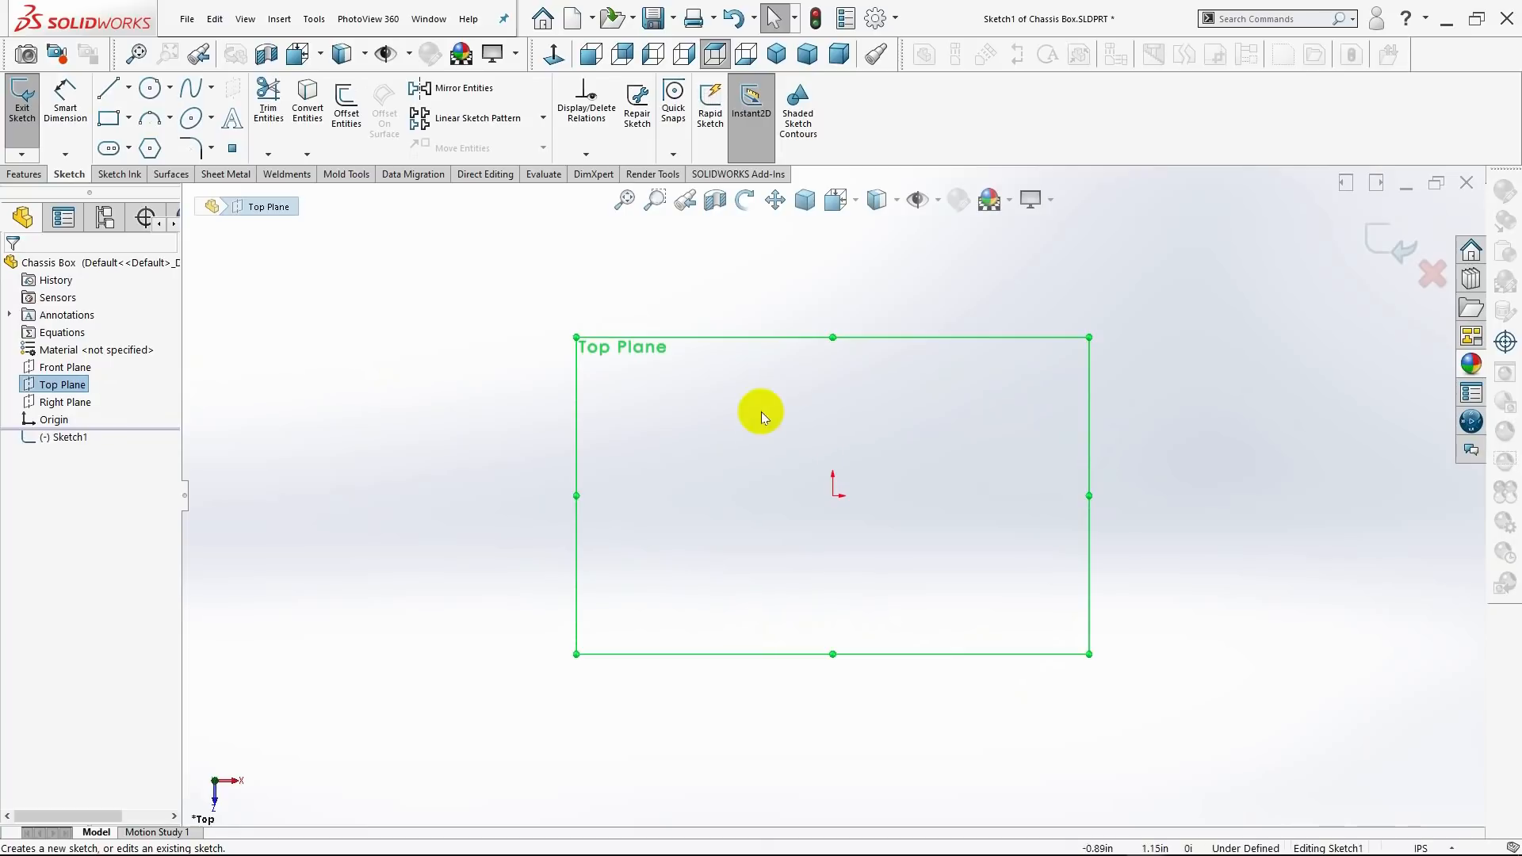
Sketch a center rectangle on the origin, 7.00 in wide and 3.50 in high.
{"action": "scroll", "coordinate": [892, 437], "scroll_direction": "up", "scroll_amount": 2}
{"action": "scroll", "coordinate": [893, 446], "scroll_direction": "down", "scroll_amount": 2}
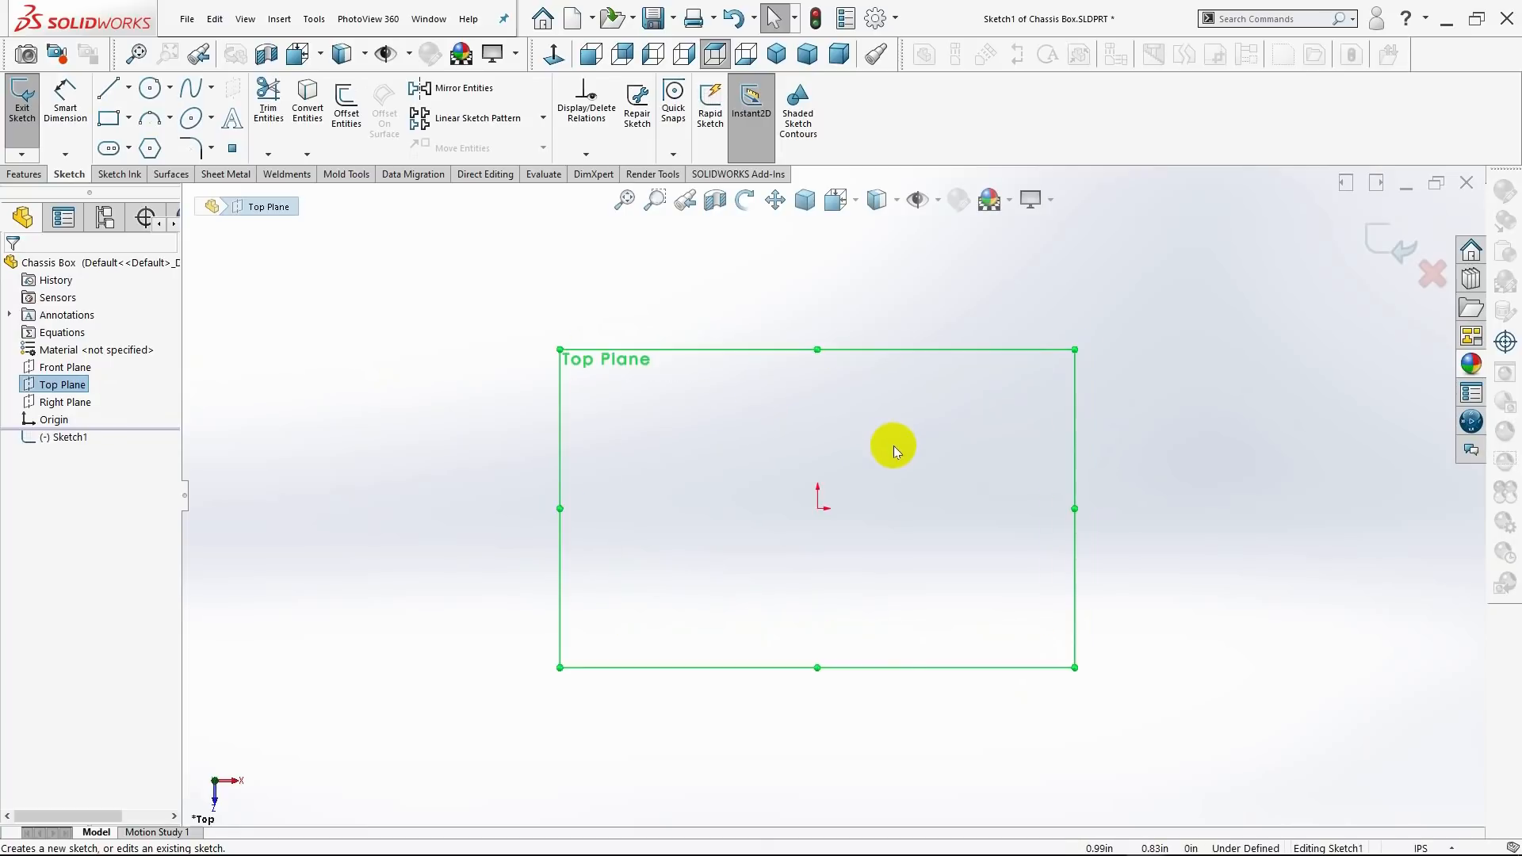
{"action": "left_click", "coordinate": [128, 120]}
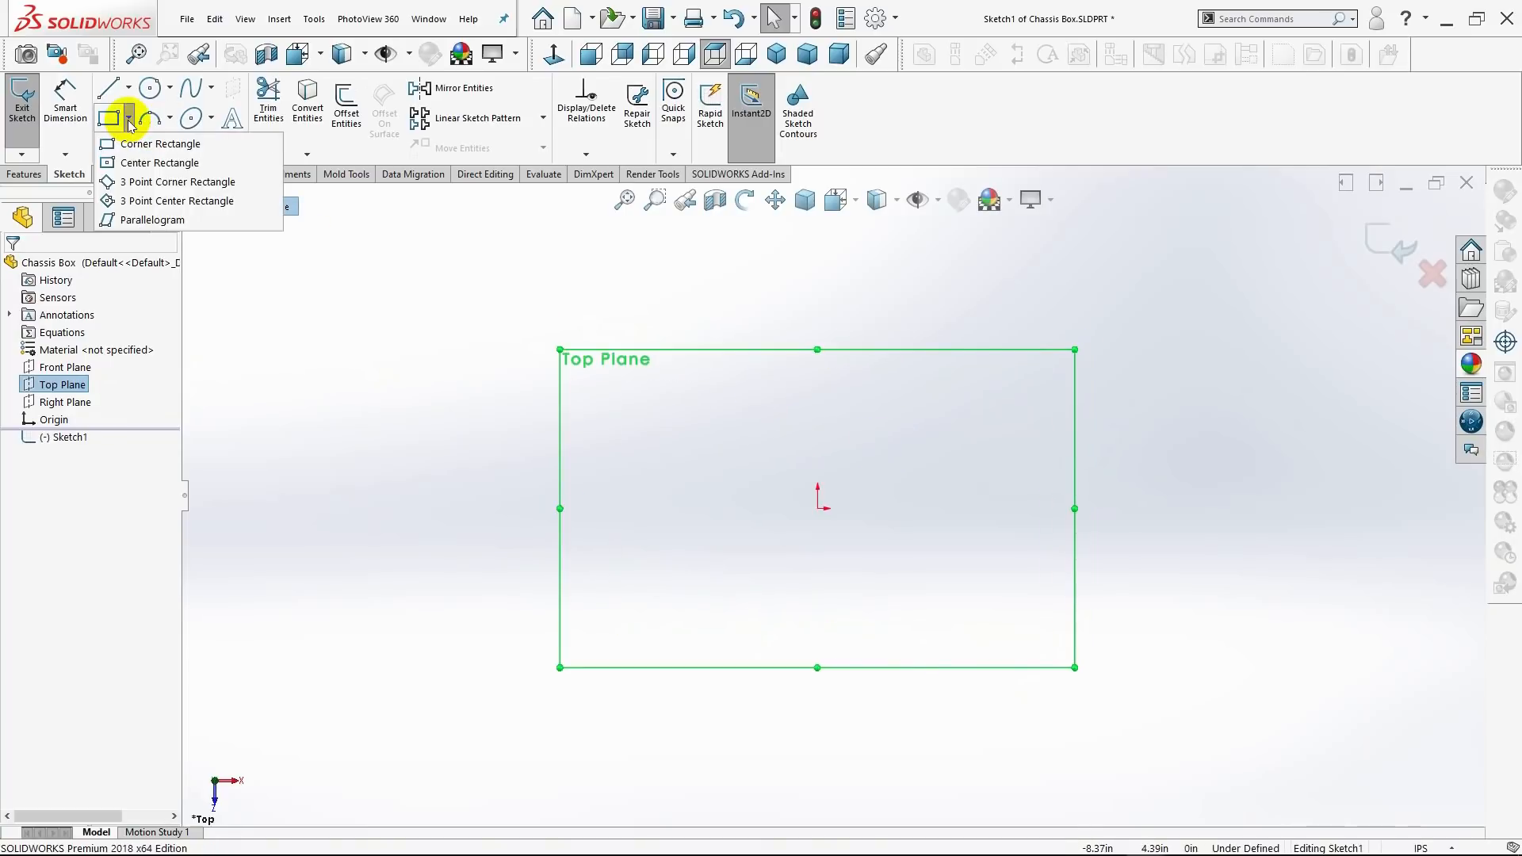
{"action": "left_click", "coordinate": [133, 158]}
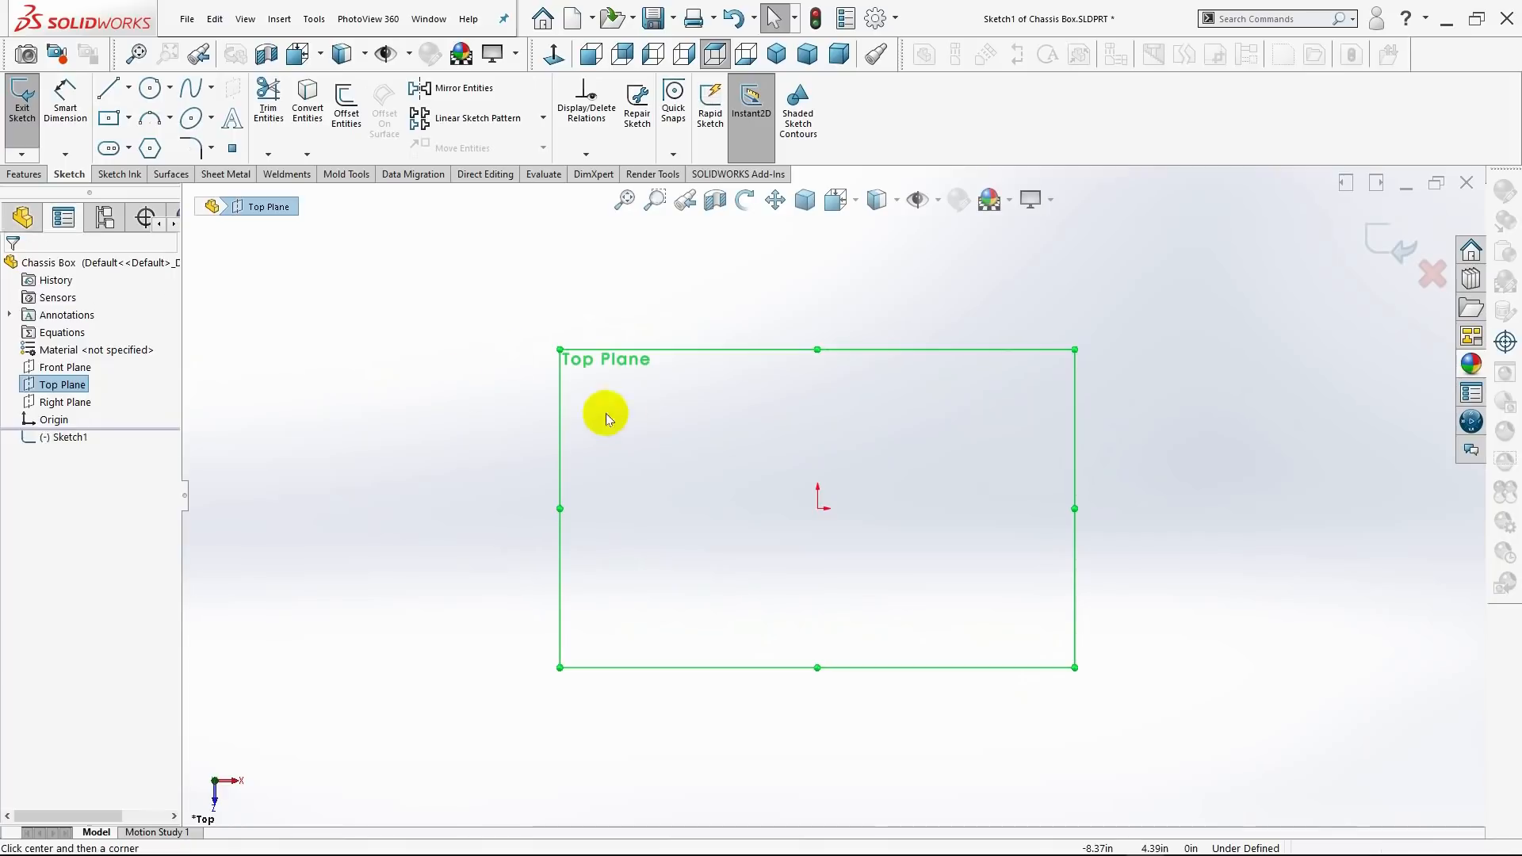
{"action": "left_click", "coordinate": [819, 508]}
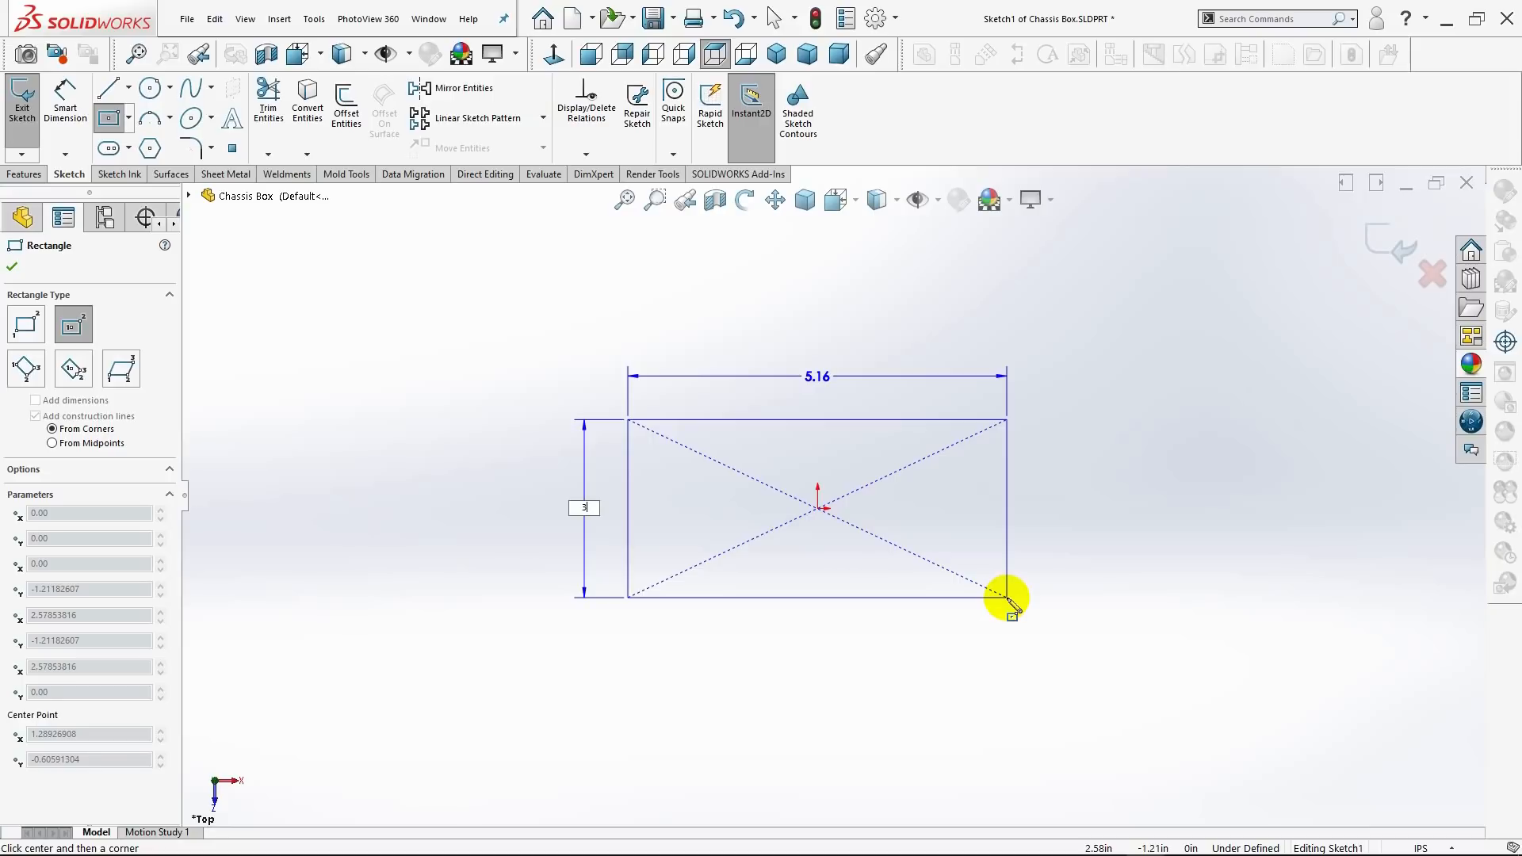
{"action": "key", "text": "Tab"}
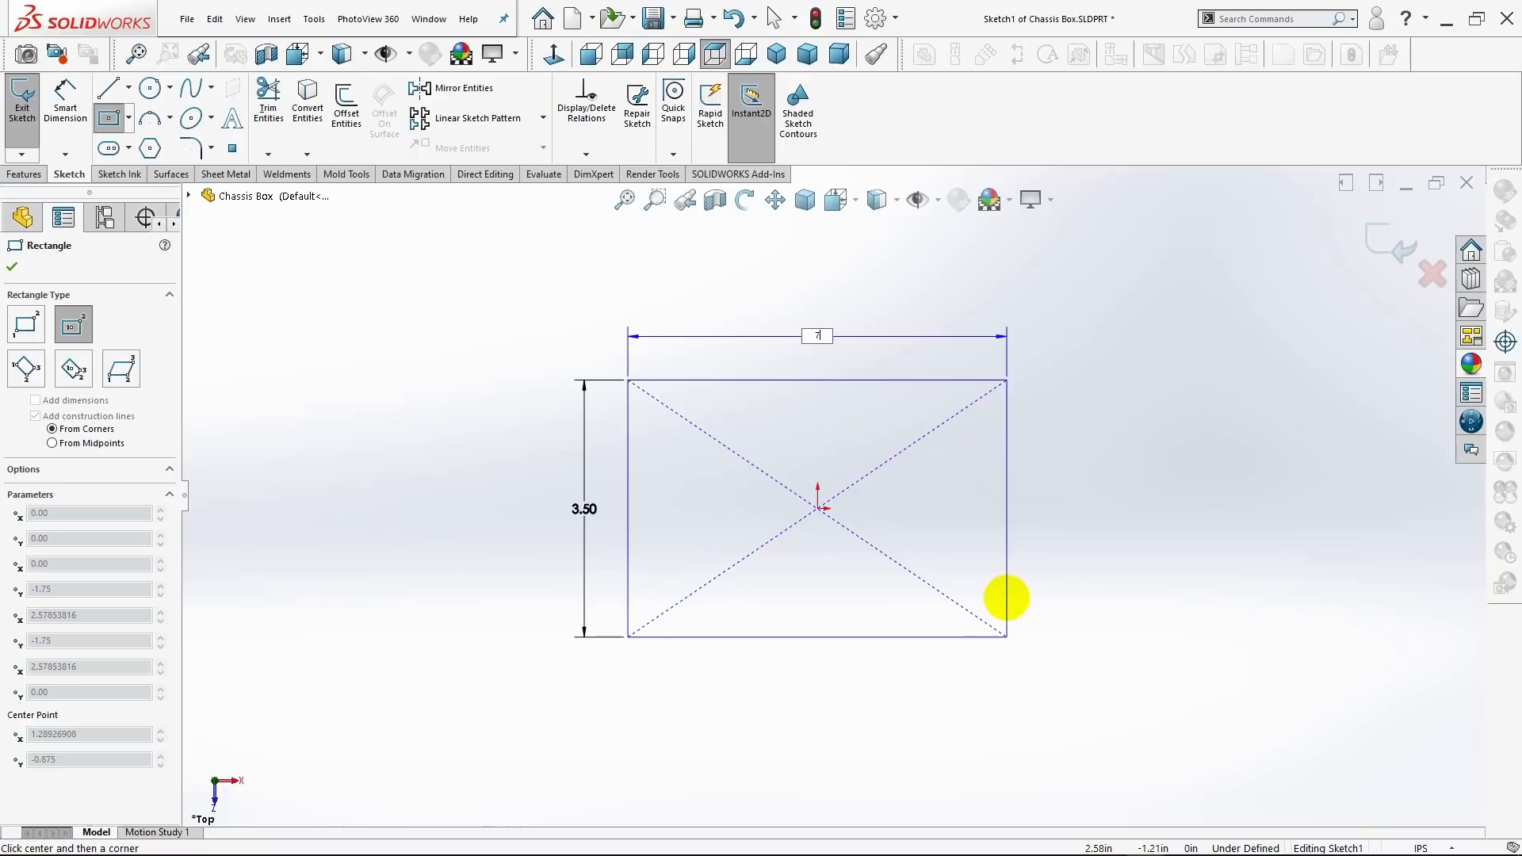
{"action": "key", "text": "Return"}
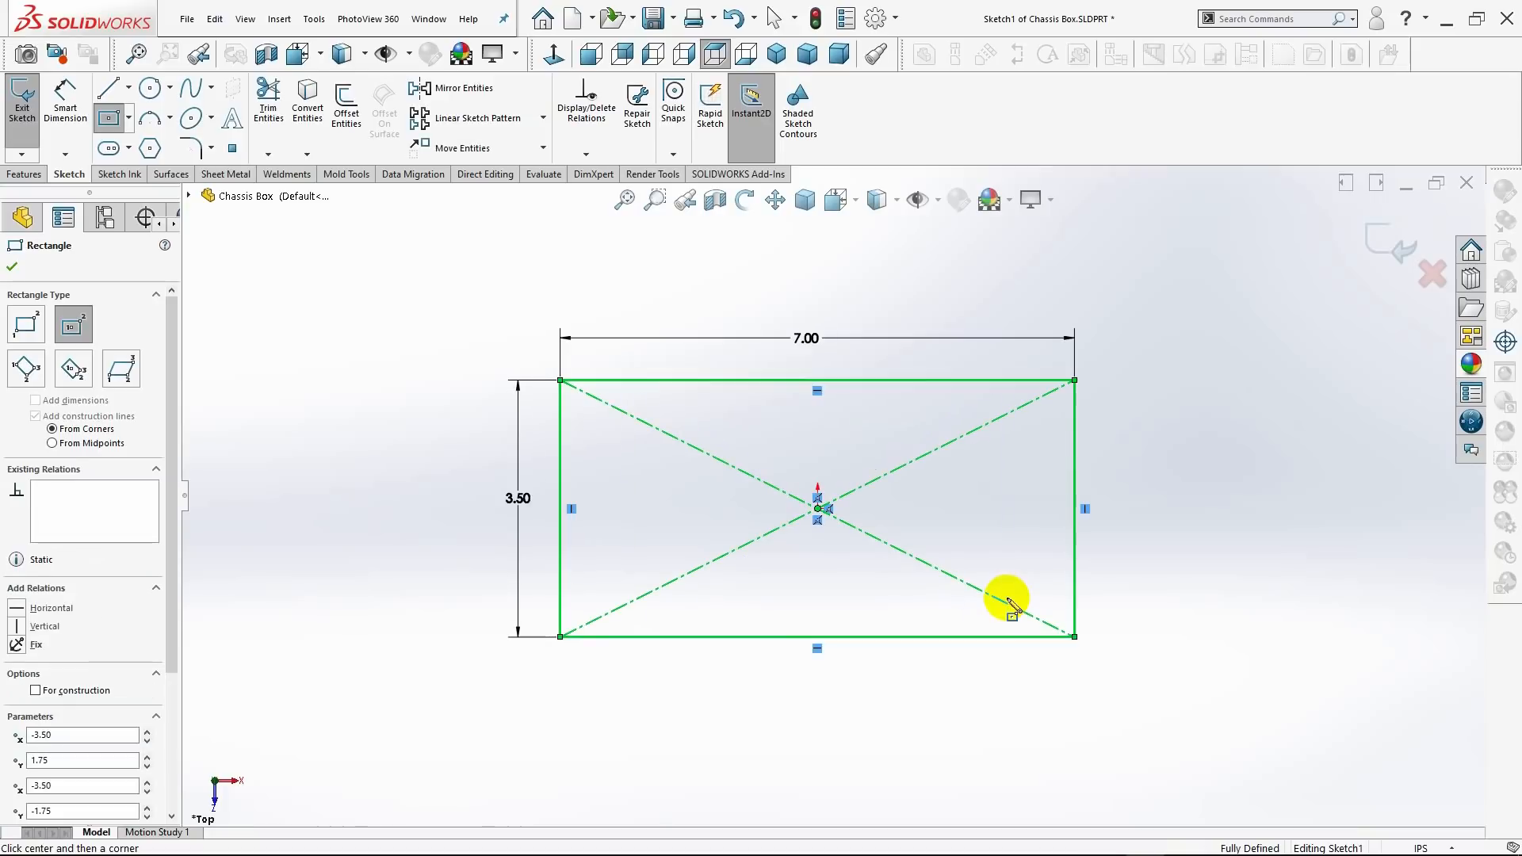
{"action": "left_click", "coordinate": [12, 268]}
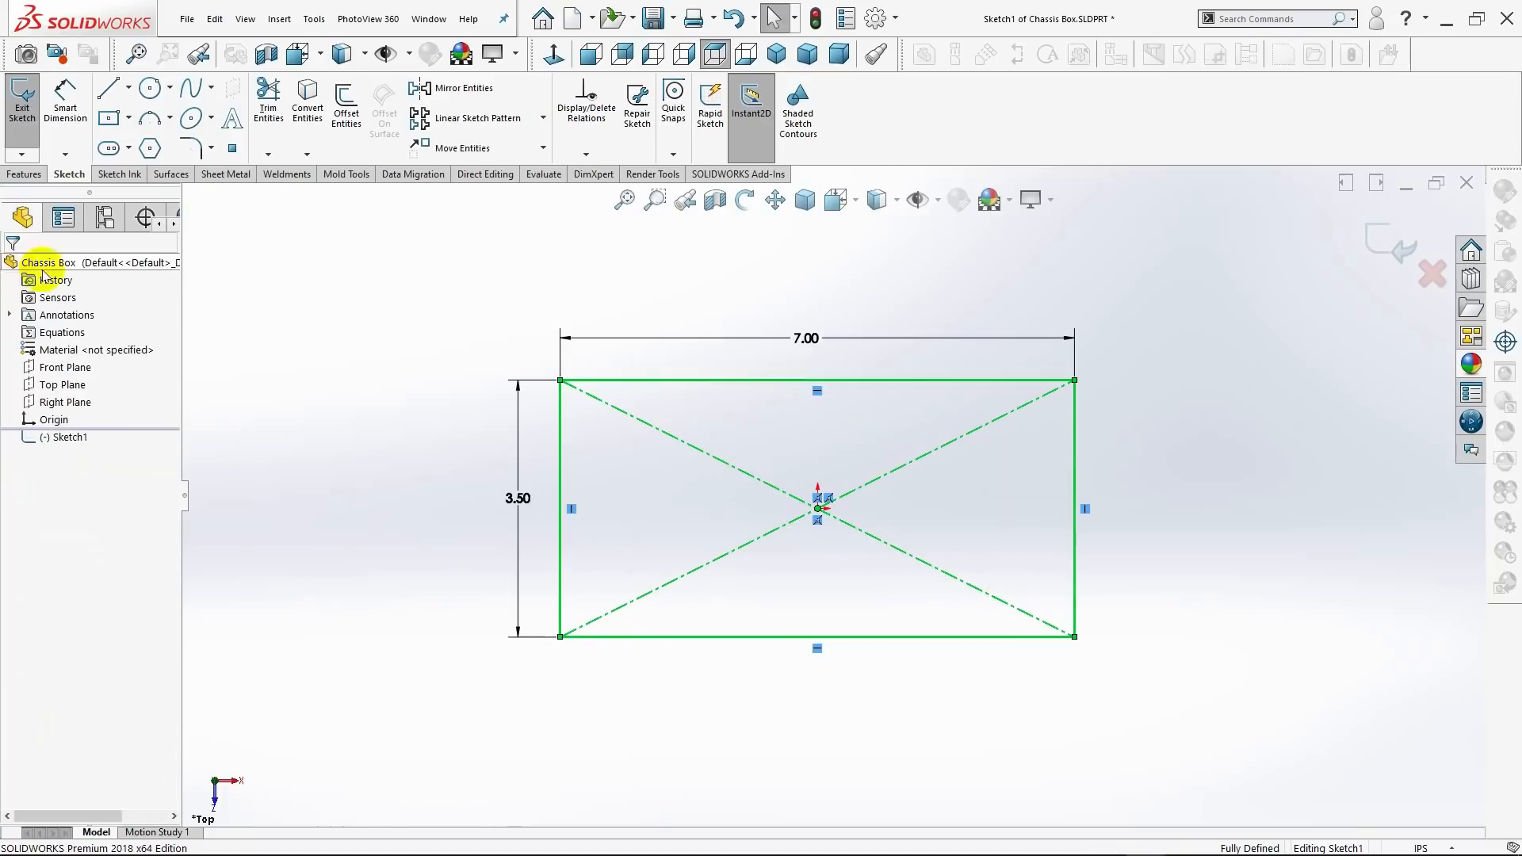
{"action": "scroll", "coordinate": [734, 447], "scroll_direction": "up", "scroll_amount": 1}
{"action": "scroll", "coordinate": [778, 454], "scroll_direction": "down", "scroll_amount": 1}
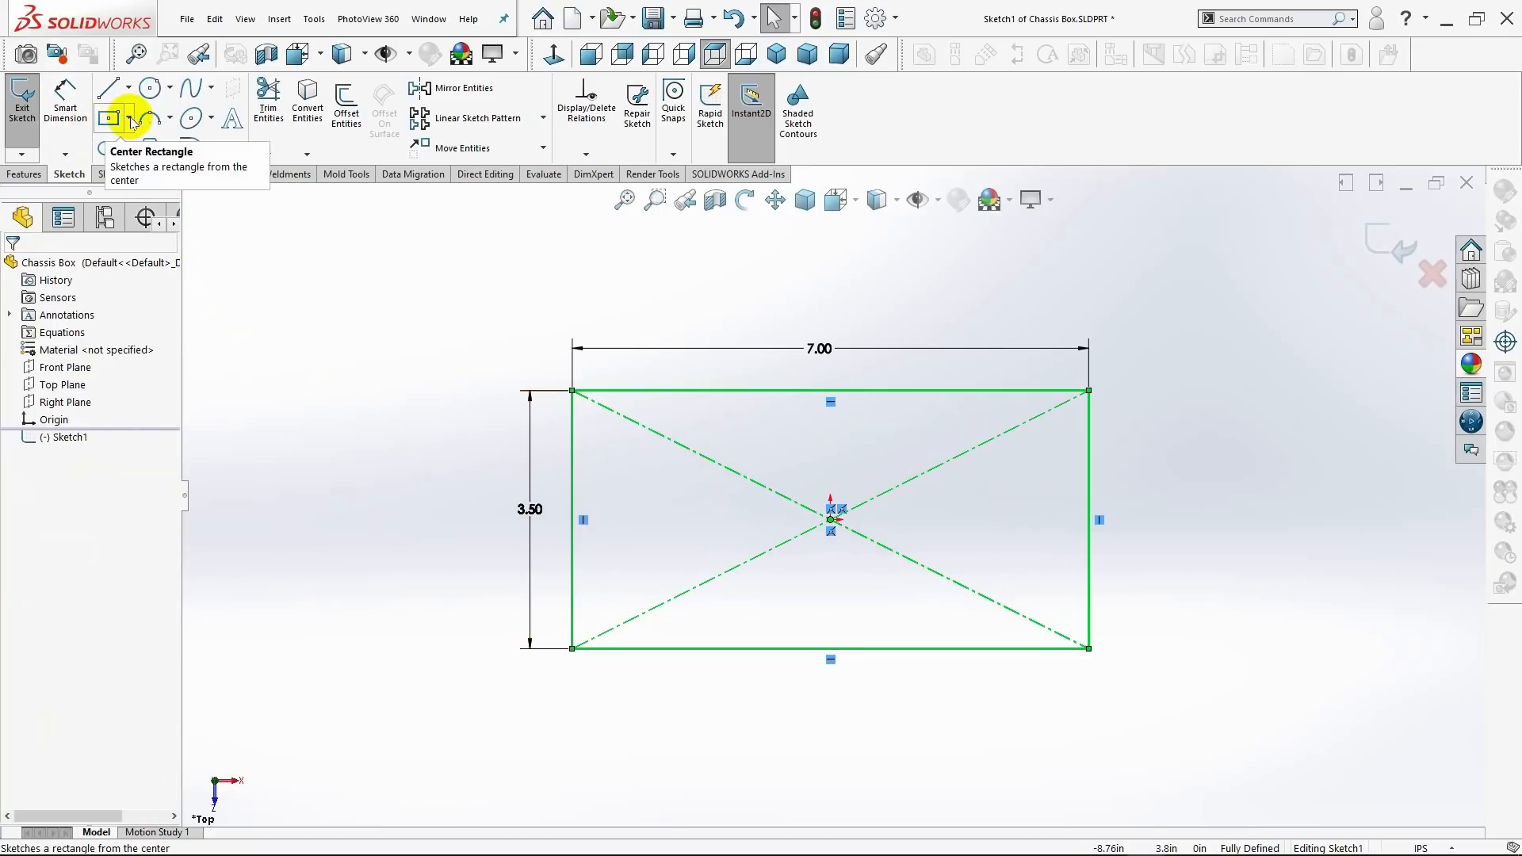
{"action": "left_click", "coordinate": [345, 115]}
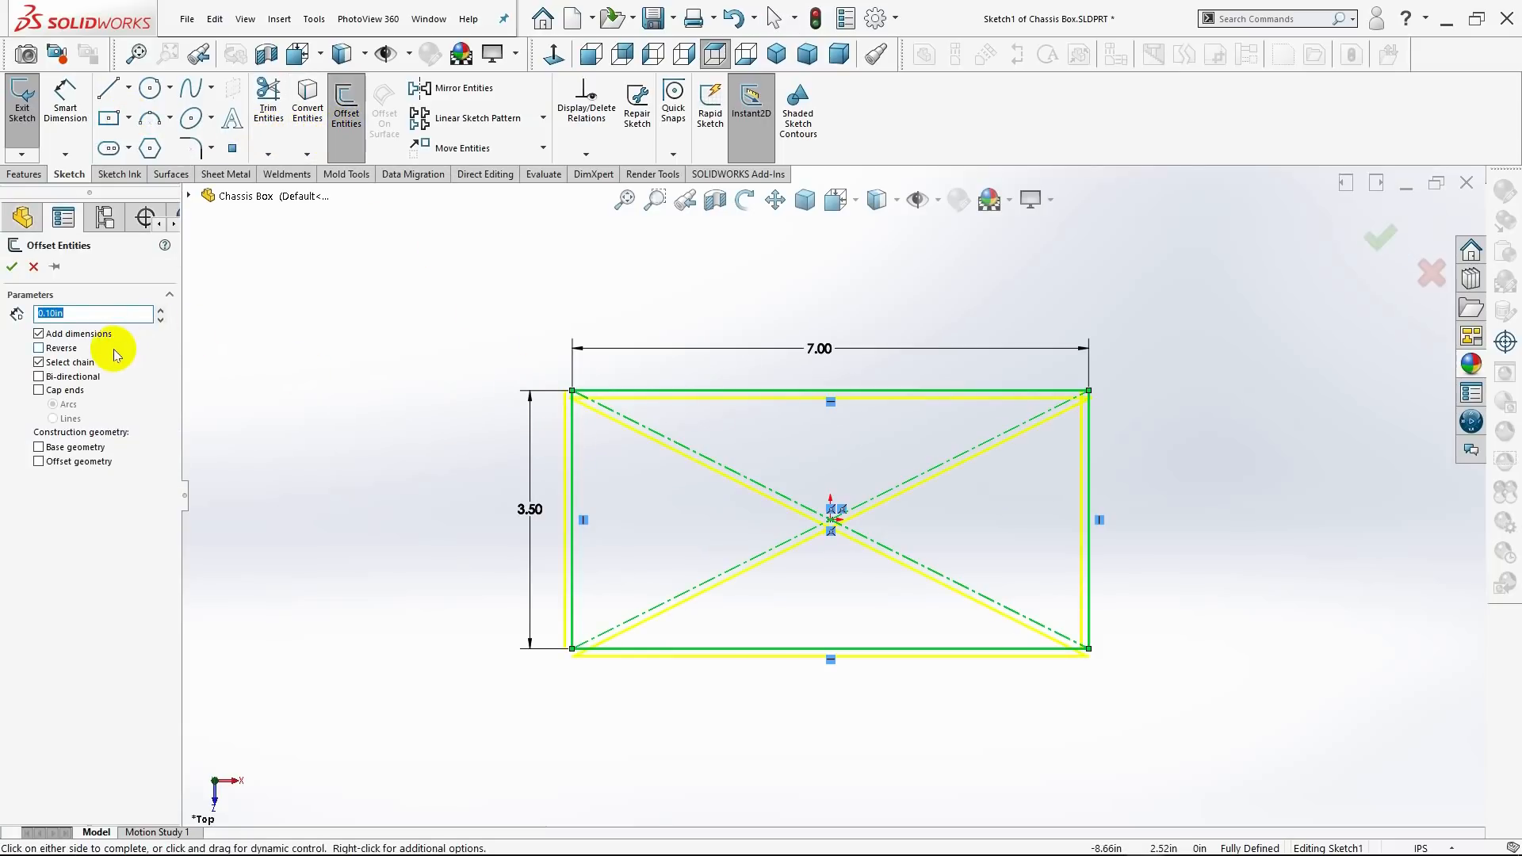
{"action": "left_click", "coordinate": [34, 266]}
Trim away both diagonal construction lines inside the rectangle.
{"action": "left_click", "coordinate": [268, 111]}
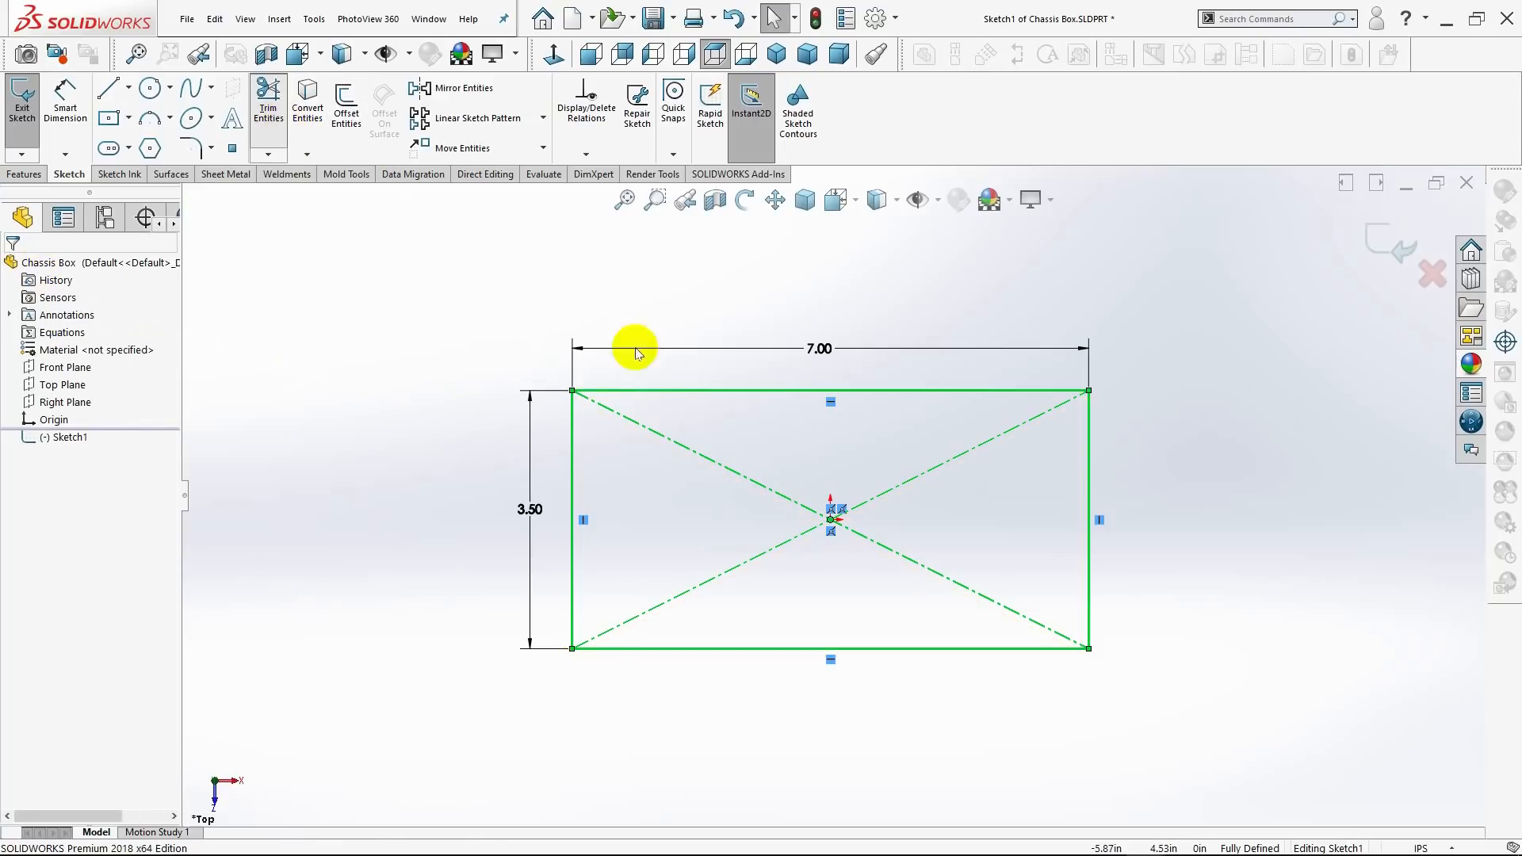
{"action": "mouse_move", "coordinate": [744, 441]}
{"action": "left_mouse_down"}
{"action": "mouse_move", "coordinate": [731, 456]}
{"action": "mouse_move", "coordinate": [753, 517]}
{"action": "mouse_move", "coordinate": [877, 570]}
{"action": "mouse_move", "coordinate": [901, 462]}
{"action": "left_mouse_up"}
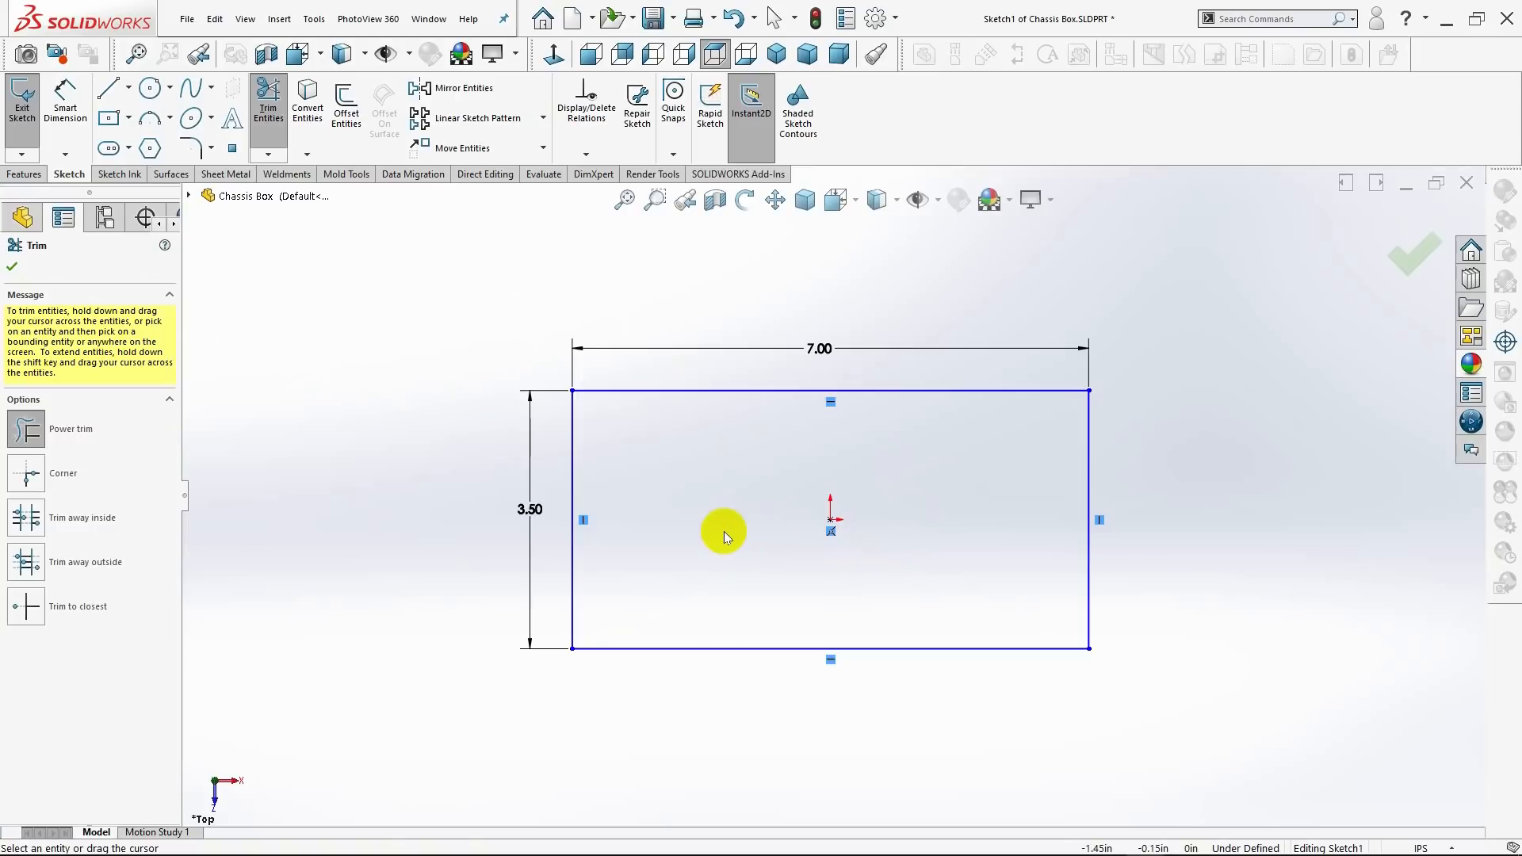
{"action": "left_click", "coordinate": [10, 262]}
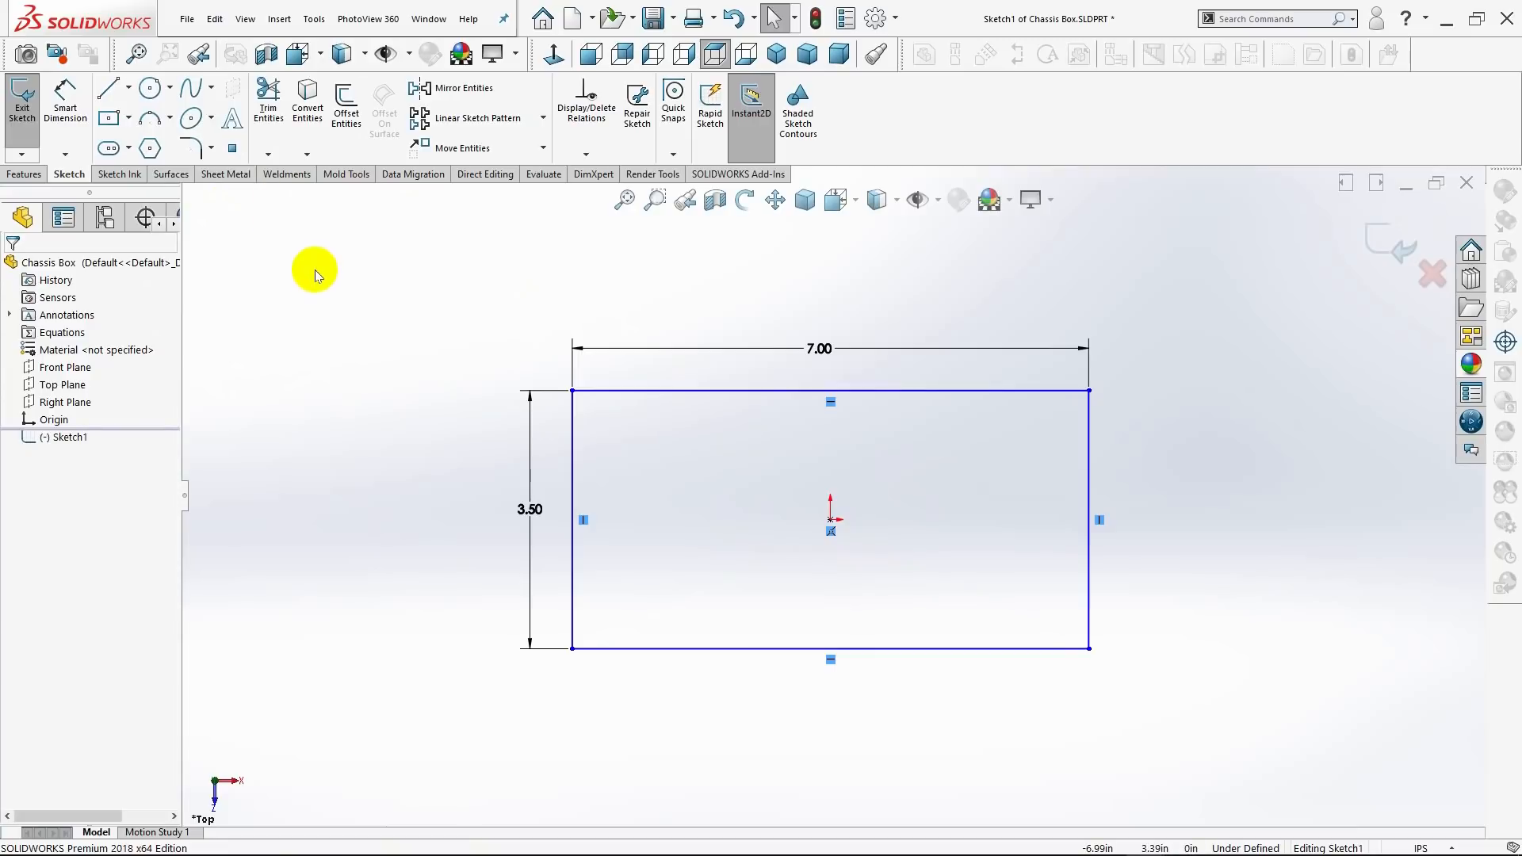
Offset the rectangle inward by 0.50 in as a full chain and move the offset dimension below the outline.
{"action": "left_click", "coordinate": [347, 111]}
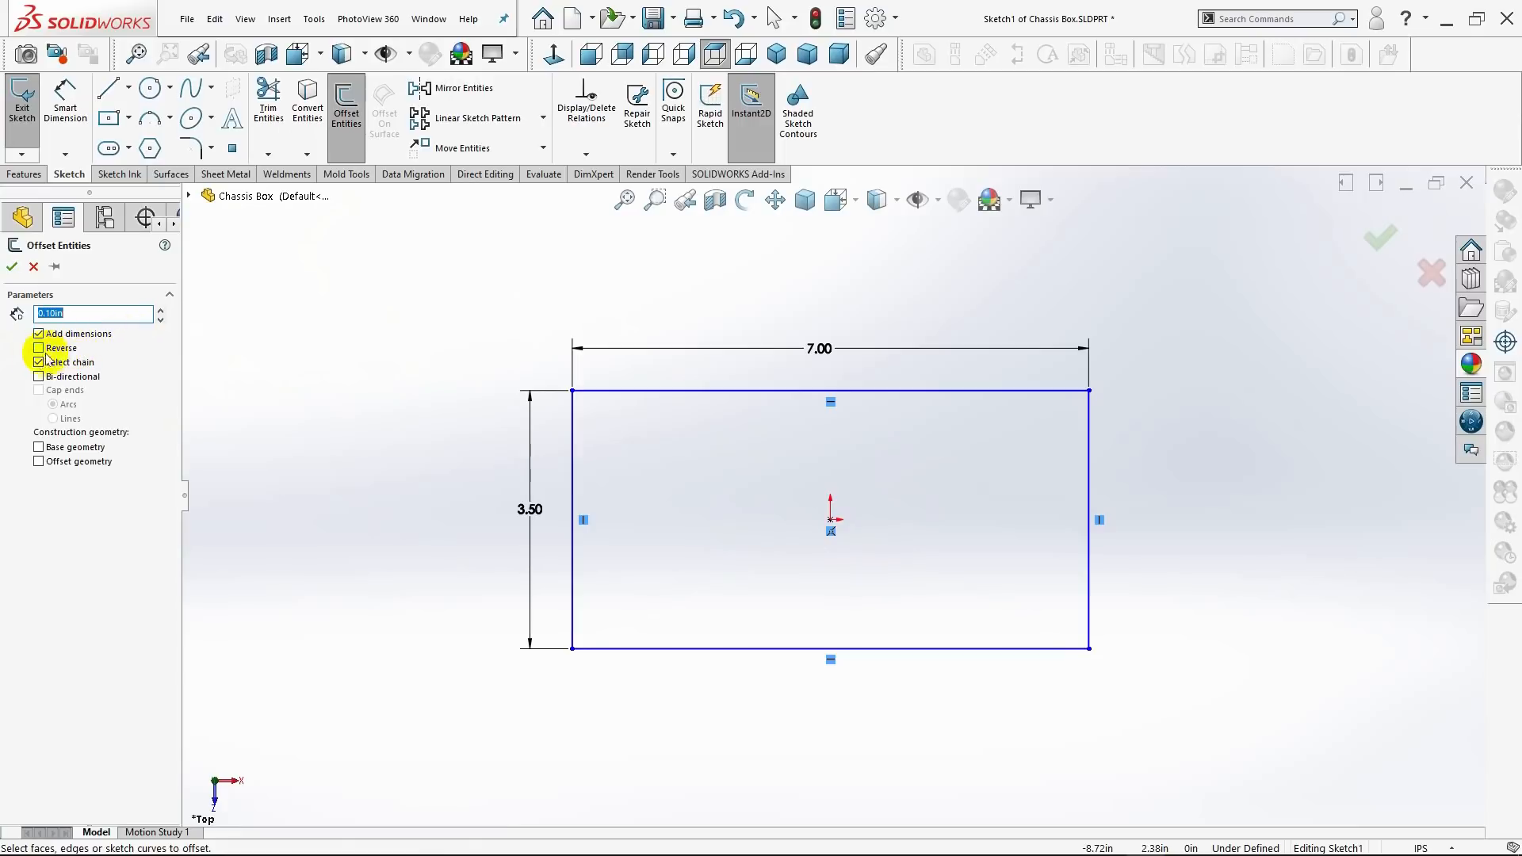
{"action": "left_click", "coordinate": [572, 476]}
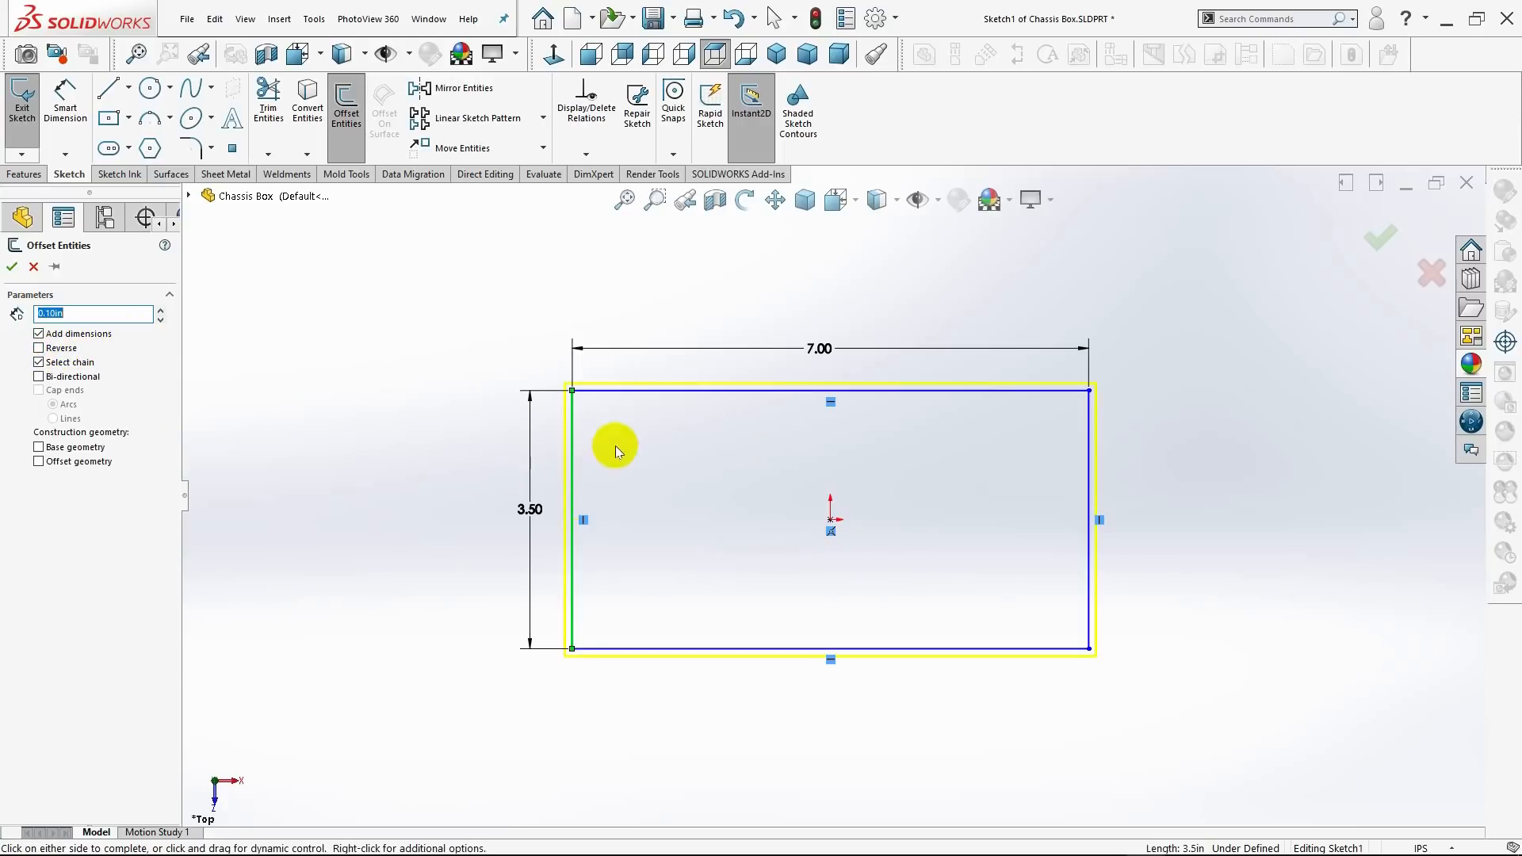
{"action": "left_click", "coordinate": [39, 348]}
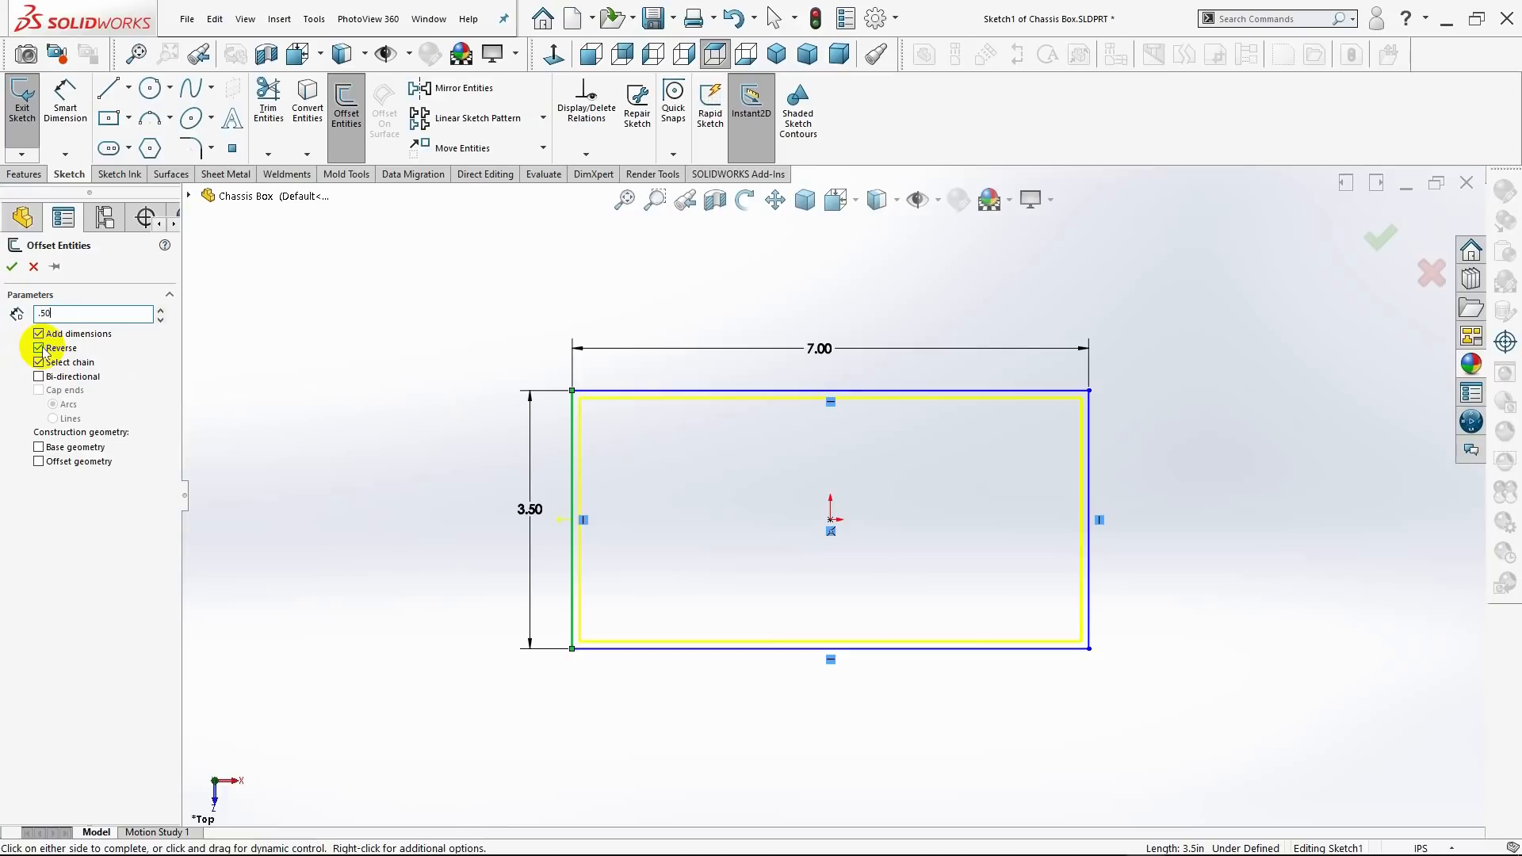
{"action": "key", "text": "Return"}
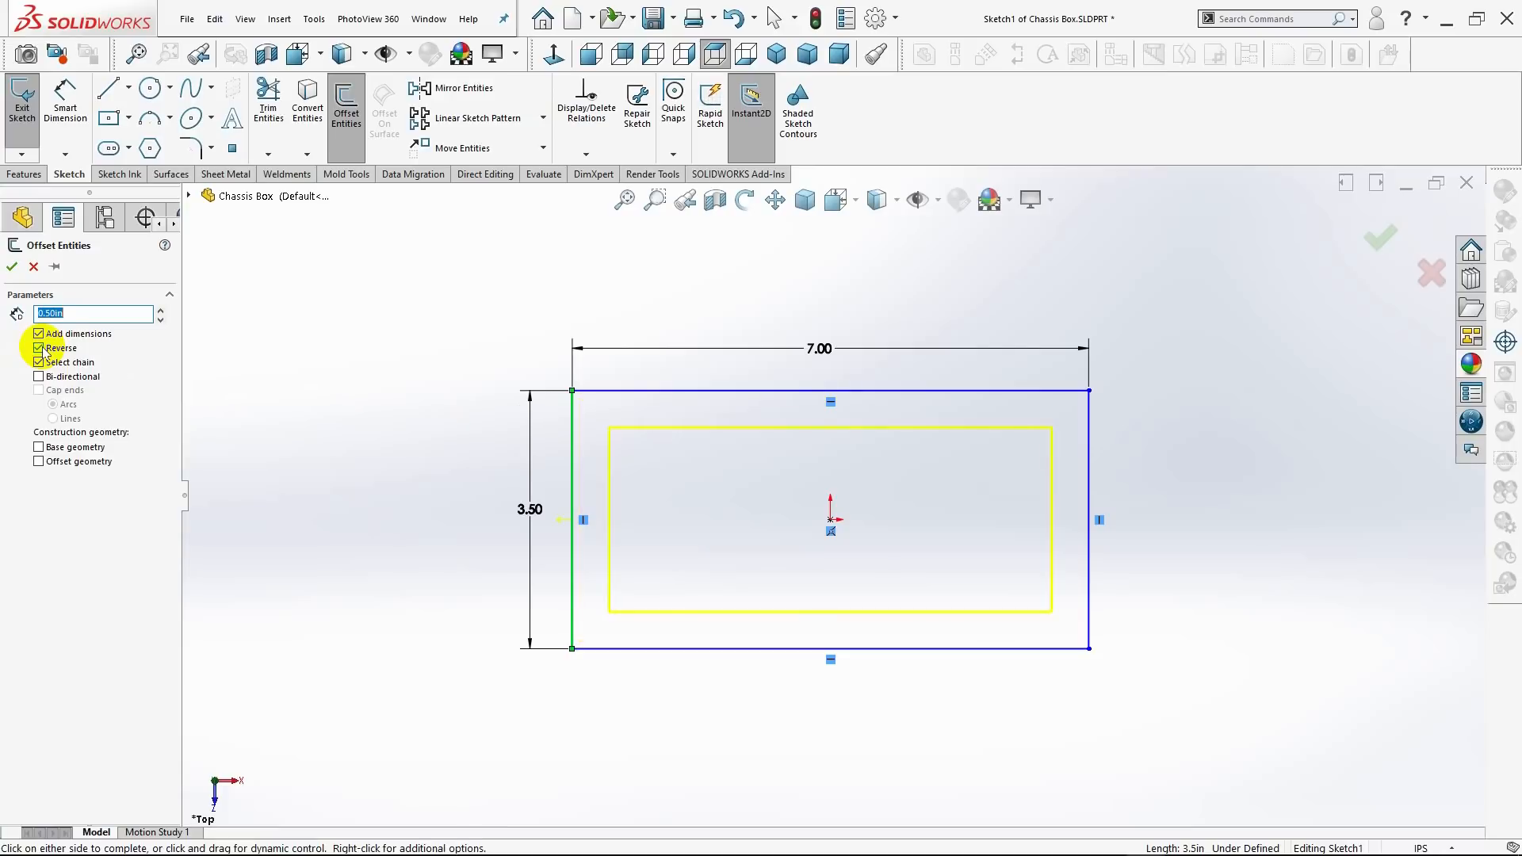
{"action": "left_click", "coordinate": [11, 265]}
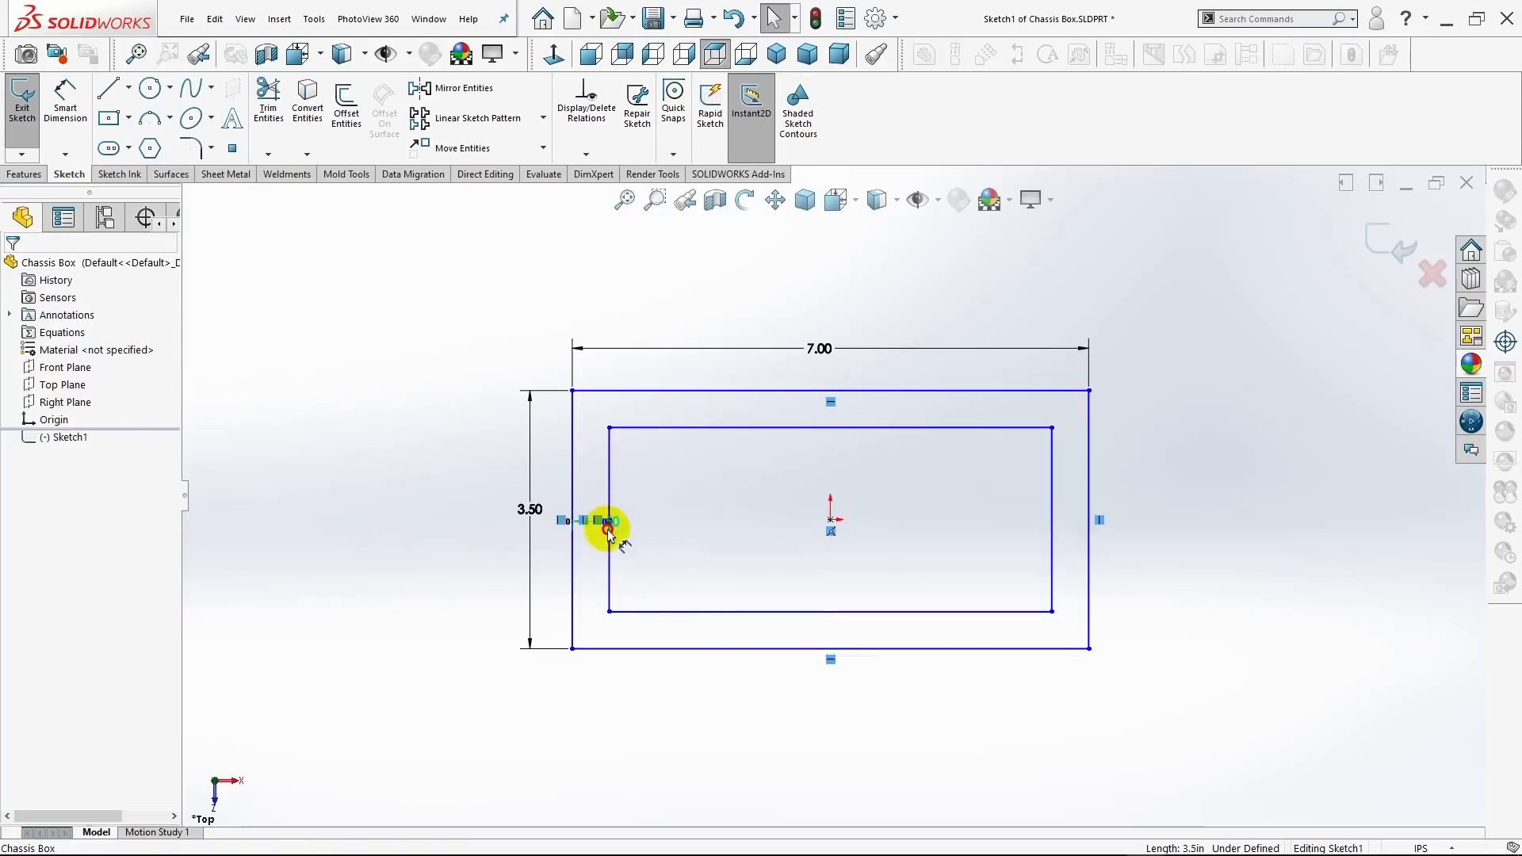
{"action": "left_click_drag", "start_coordinate": [611, 520], "coordinate": [585, 679]}
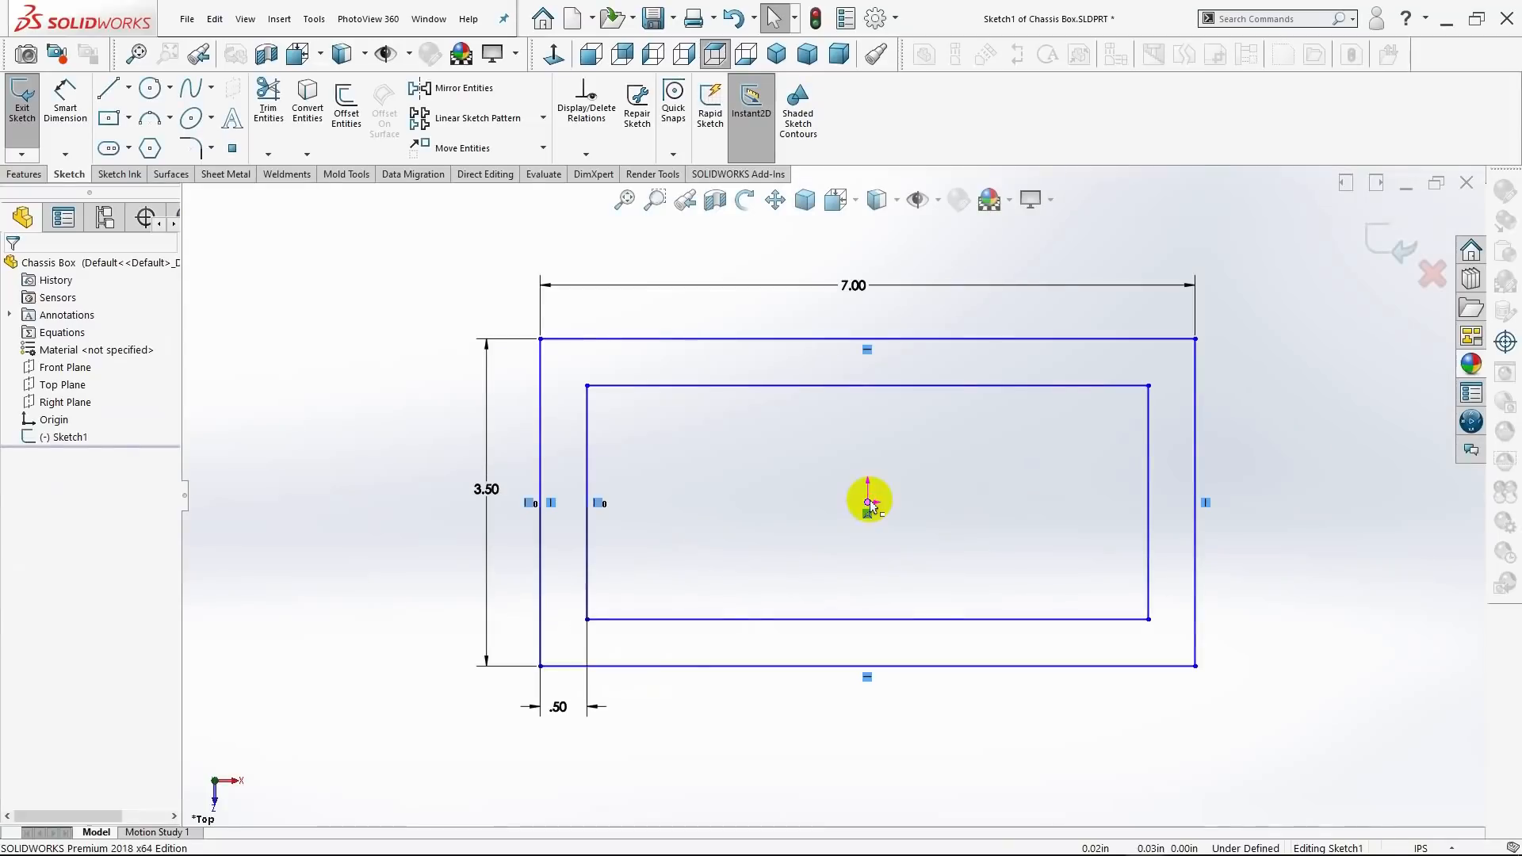
Make the outer rectangle's lower-left corner coincident with the origin.
{"action": "left_click", "coordinate": [868, 504]}
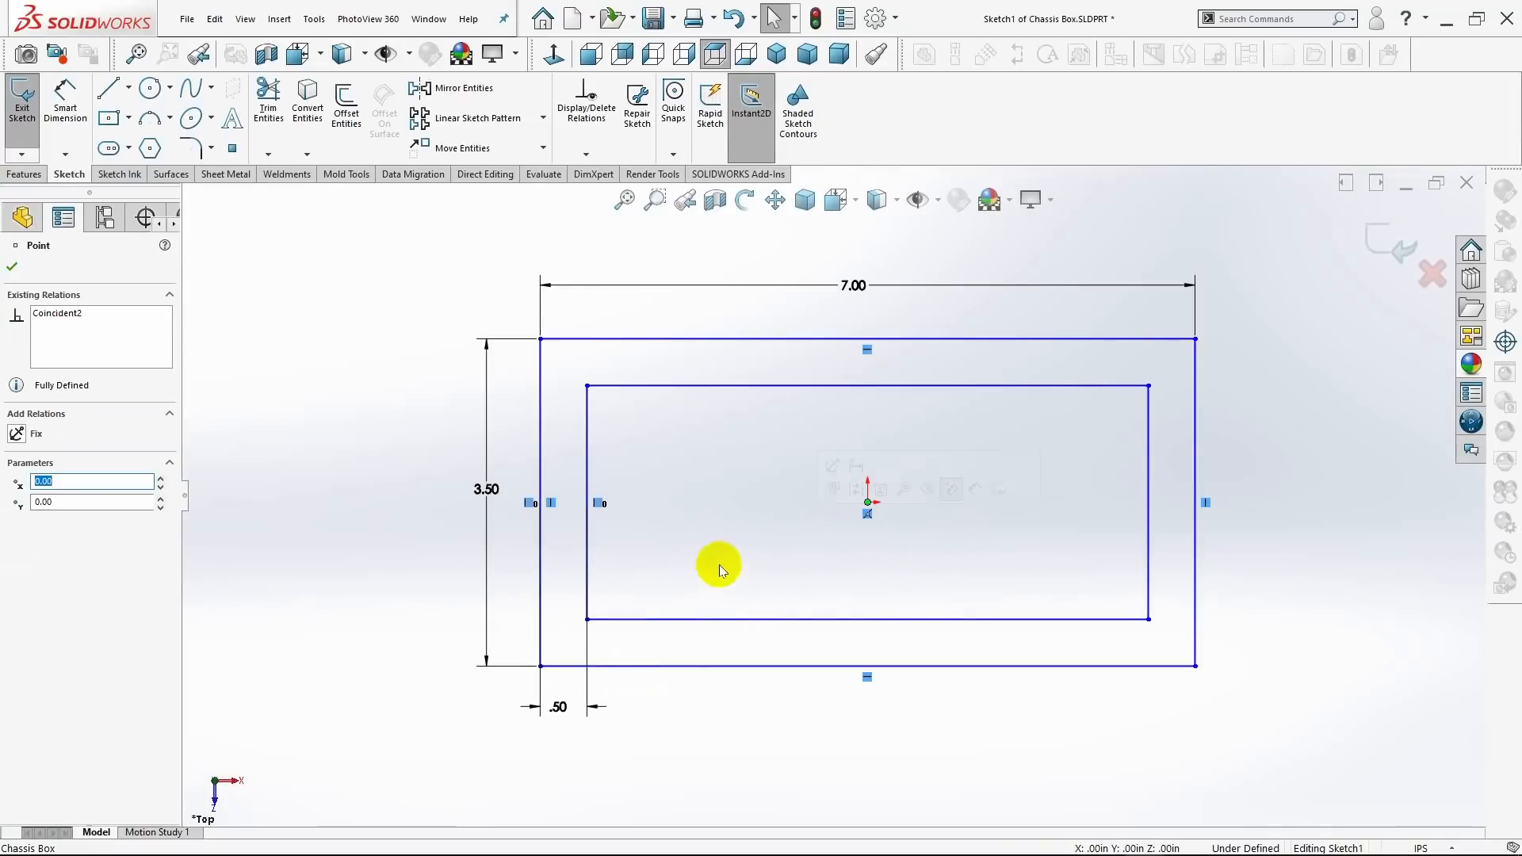
{"action": "left_click", "coordinate": [541, 666], "text": "ctrl"}
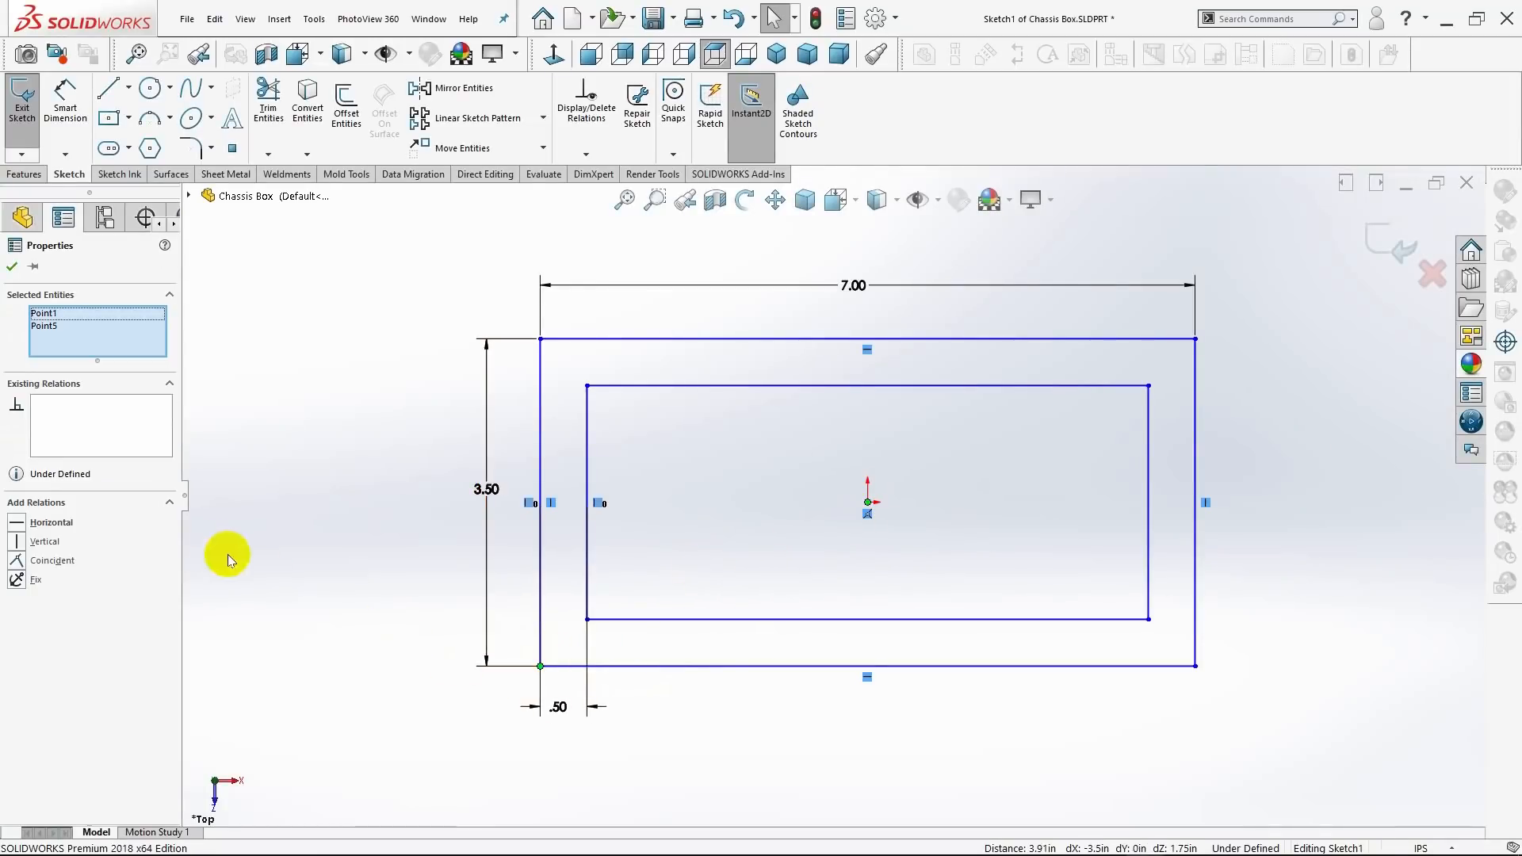
{"action": "left_click", "coordinate": [21, 560]}
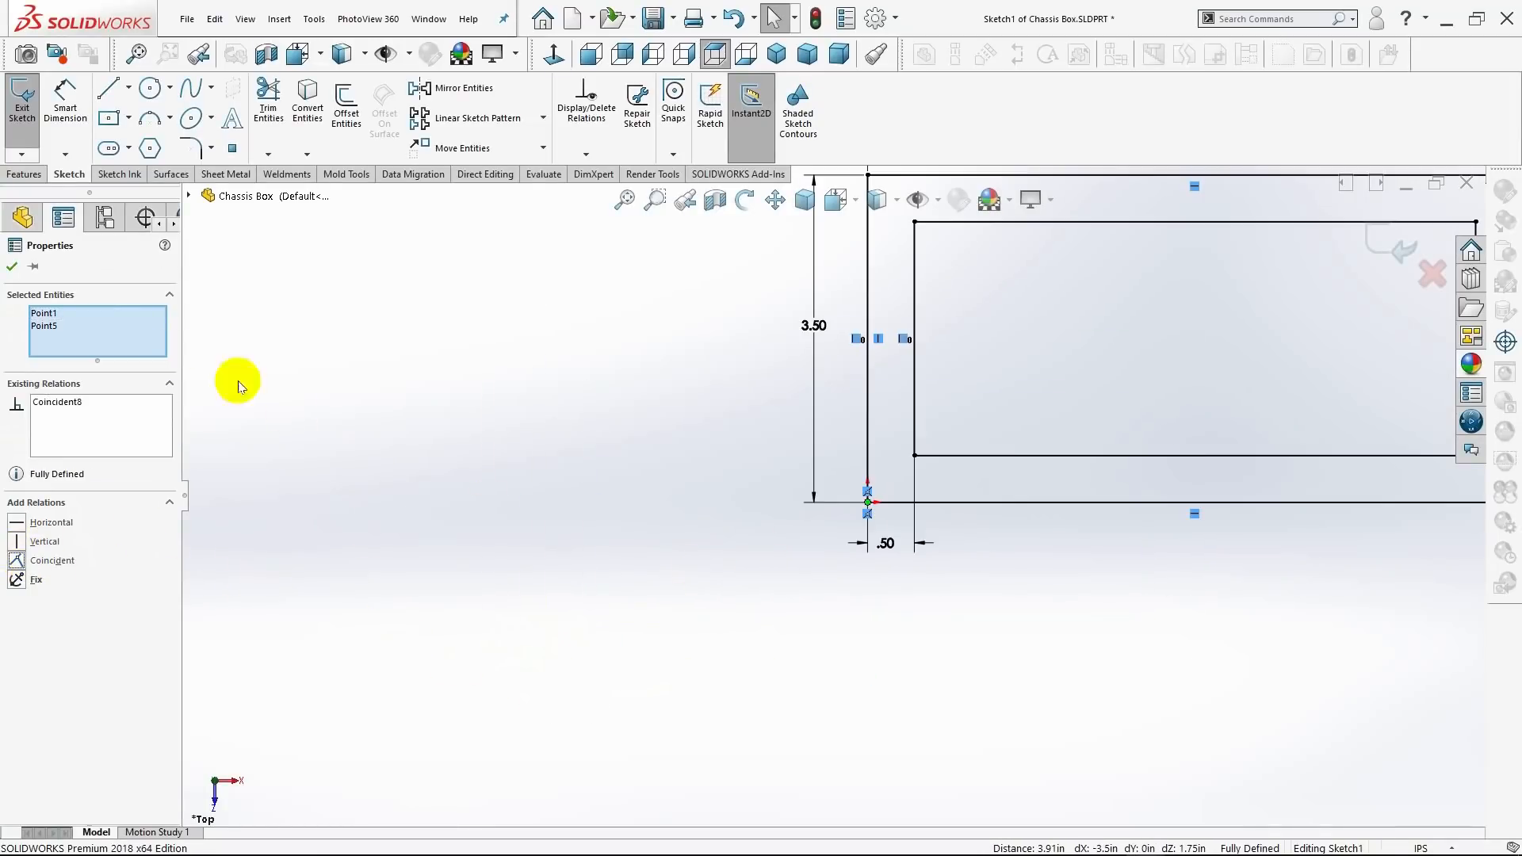
{"action": "left_click", "coordinate": [14, 267]}
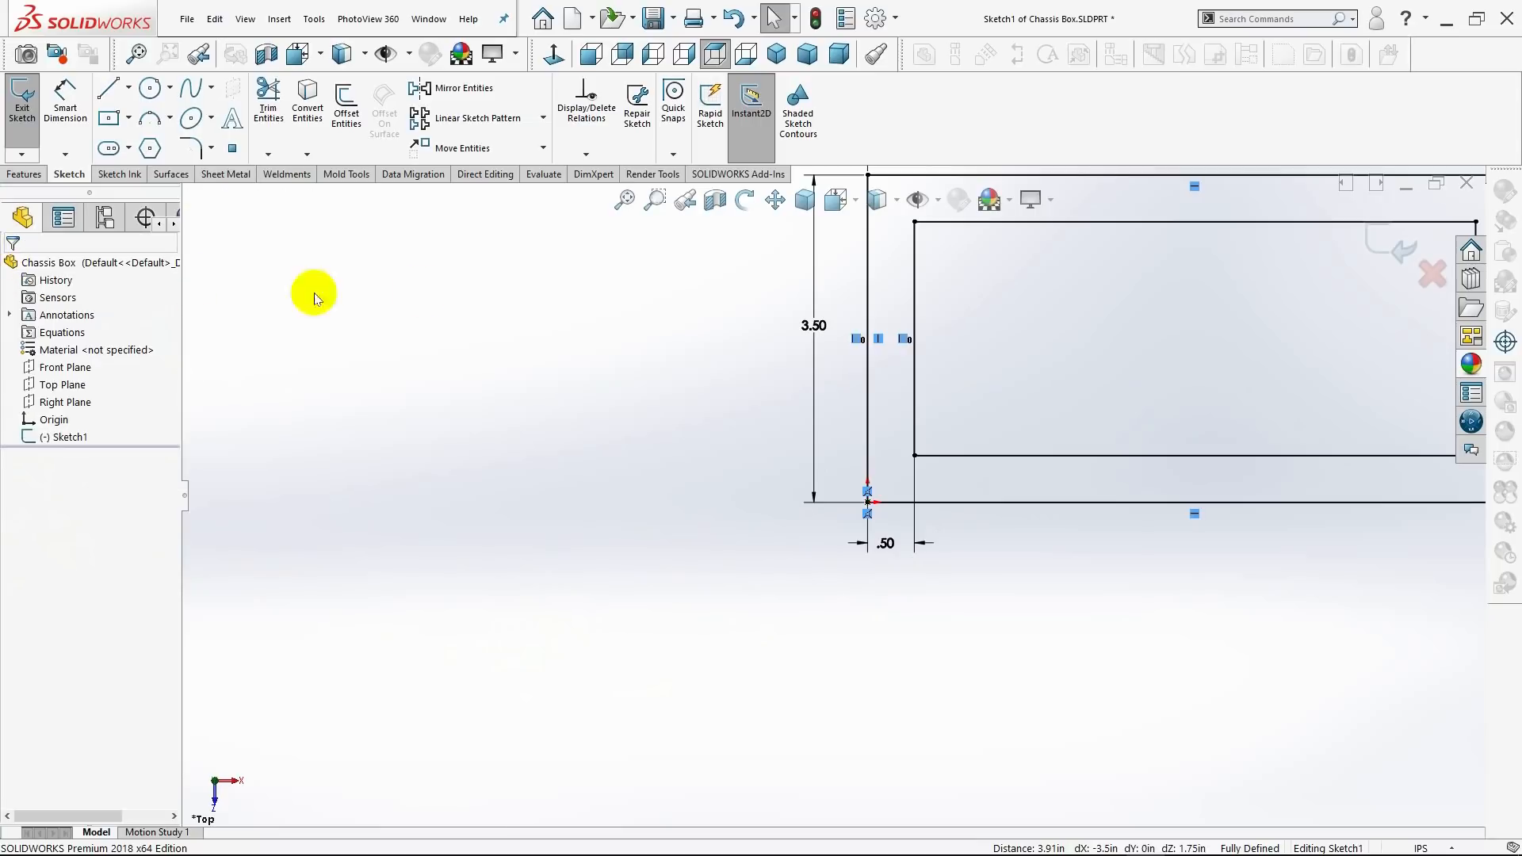
{"action": "left_click", "coordinate": [559, 57]}
{"action": "left_click", "coordinate": [558, 56]}
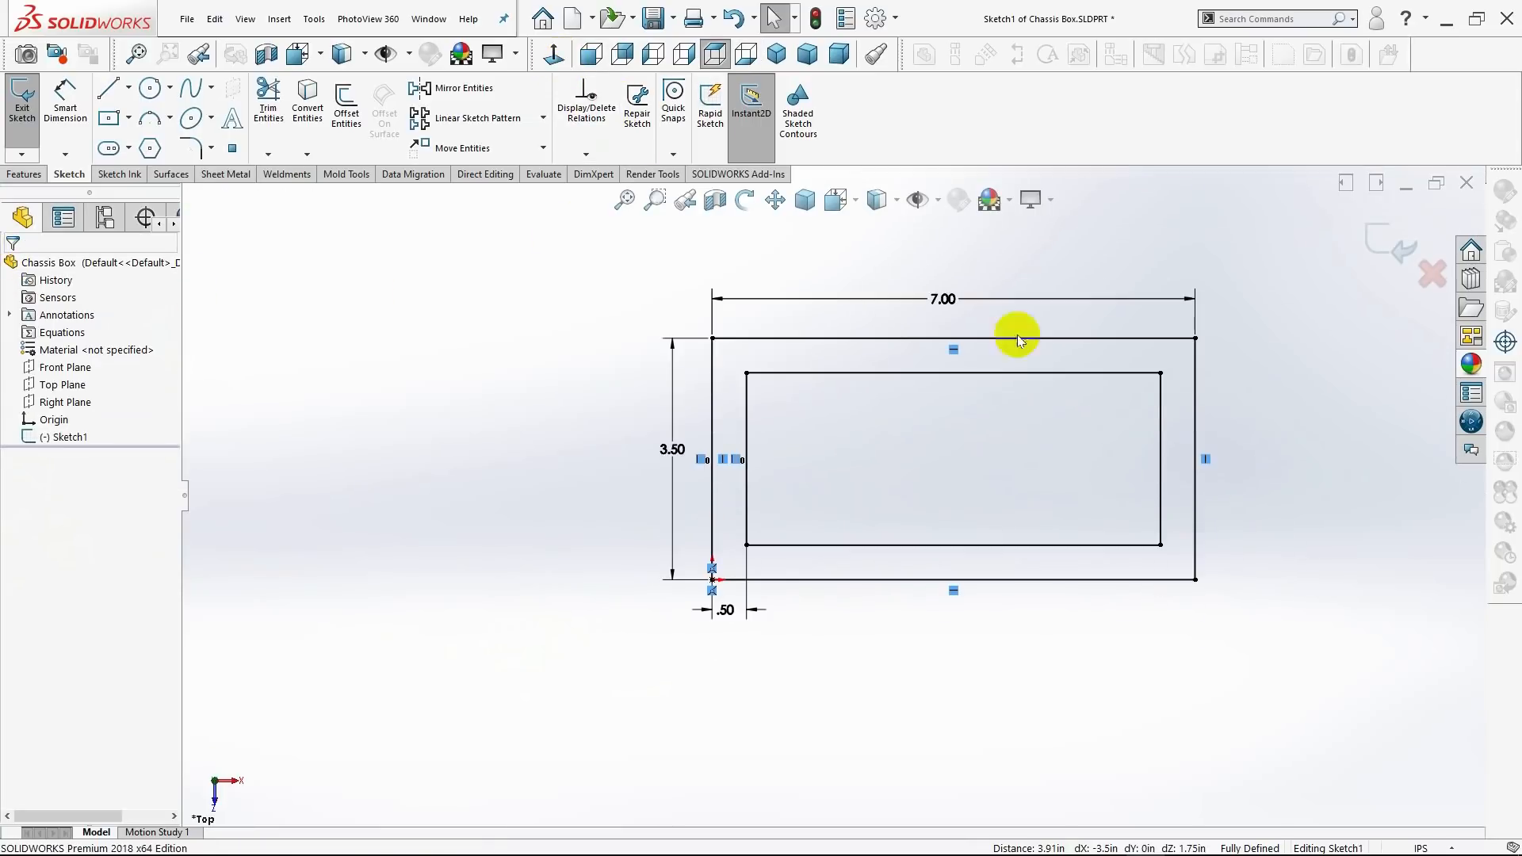
Extrude the region between the two rectangles as a blind boss 2.50 in deep.
{"action": "left_click", "coordinate": [24, 178]}
{"action": "left_click", "coordinate": [28, 105]}
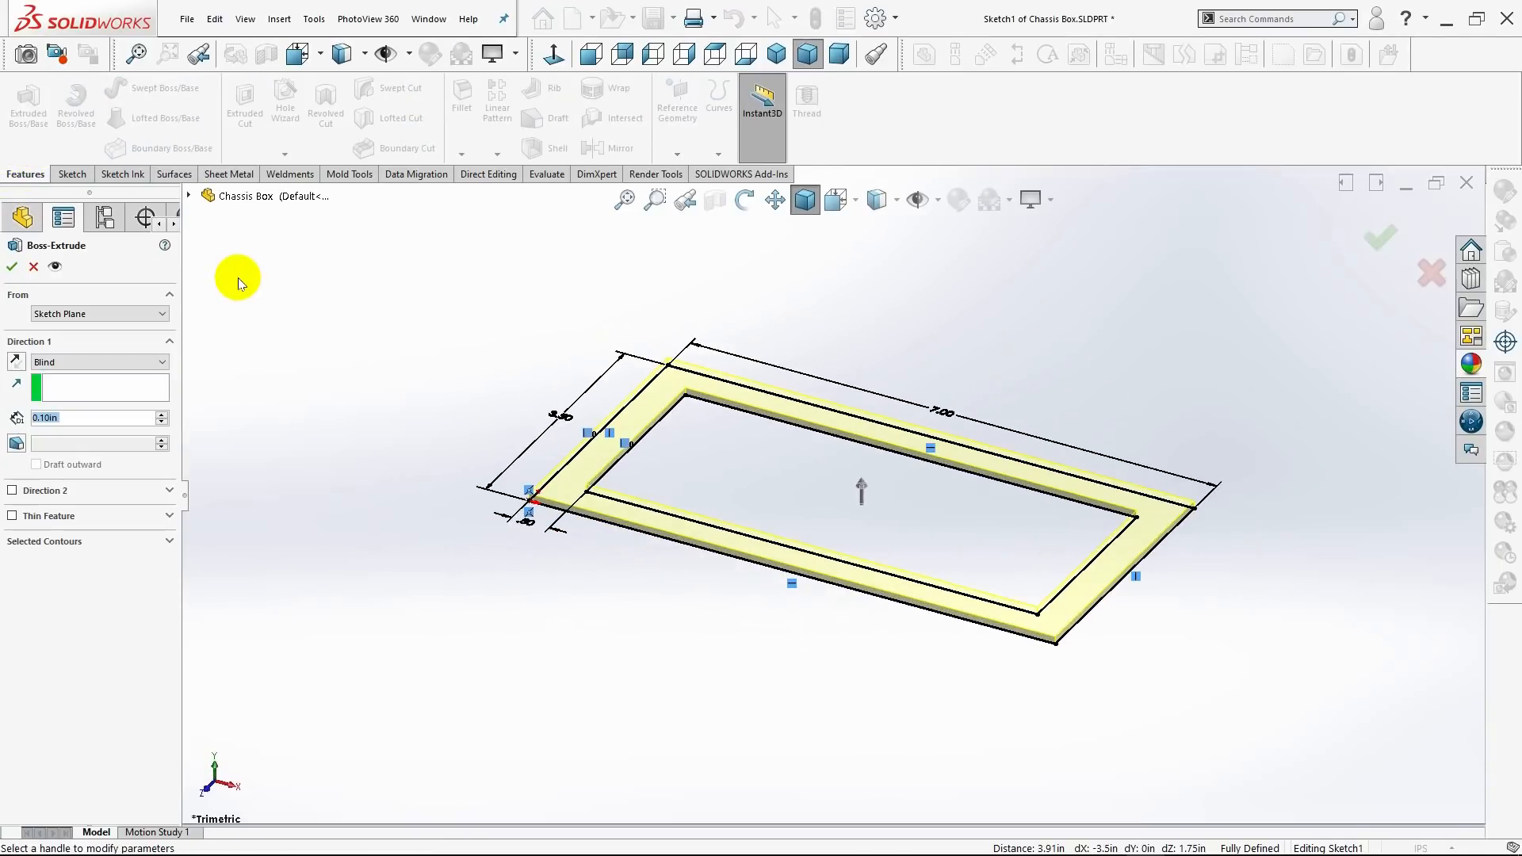
{"action": "key", "text": "BackSpace"}
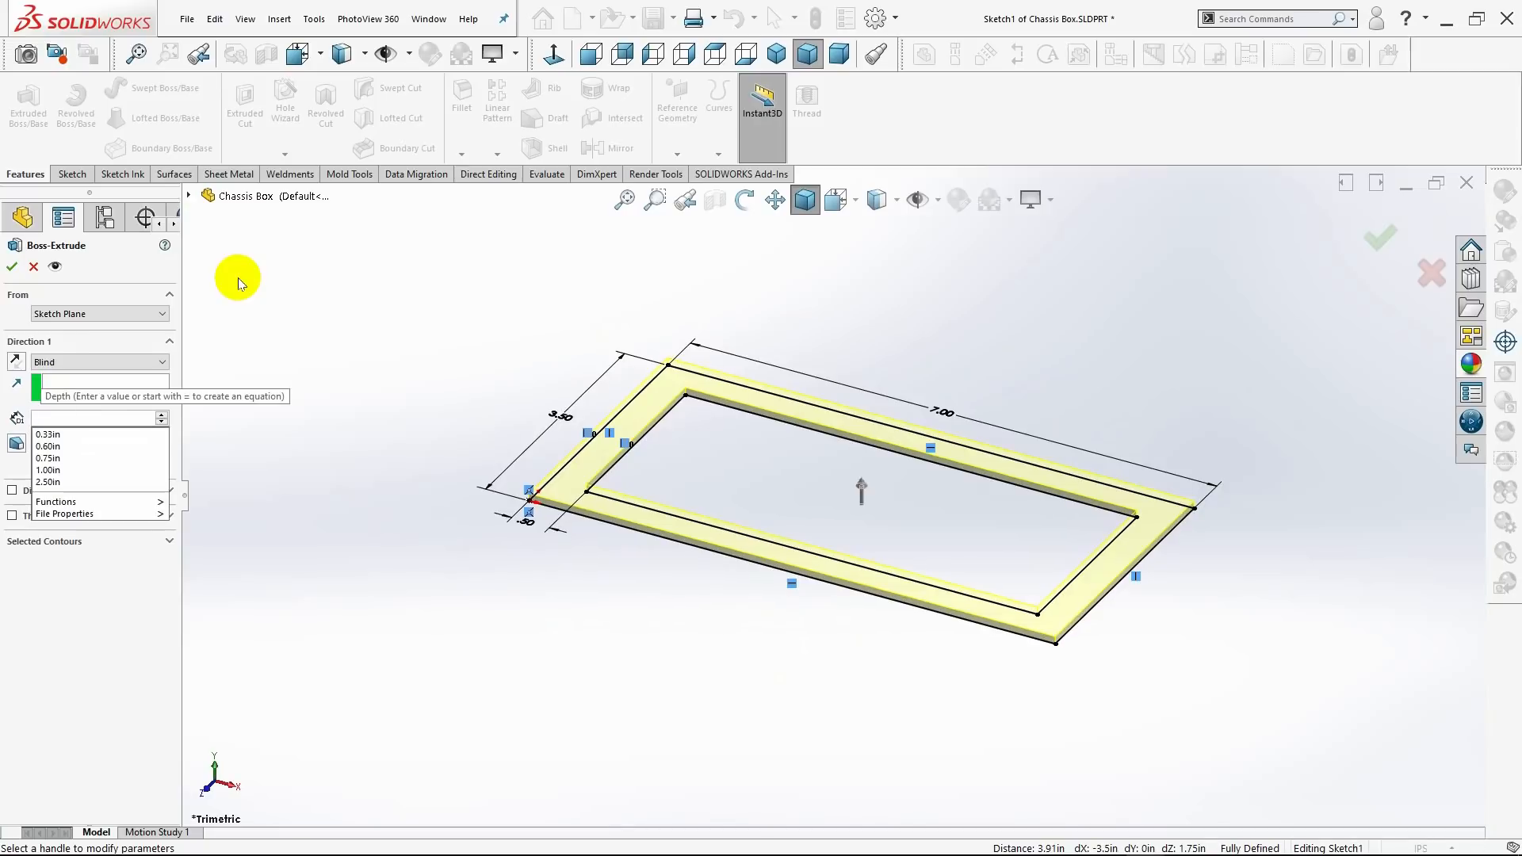
{"action": "type", "text": "."}
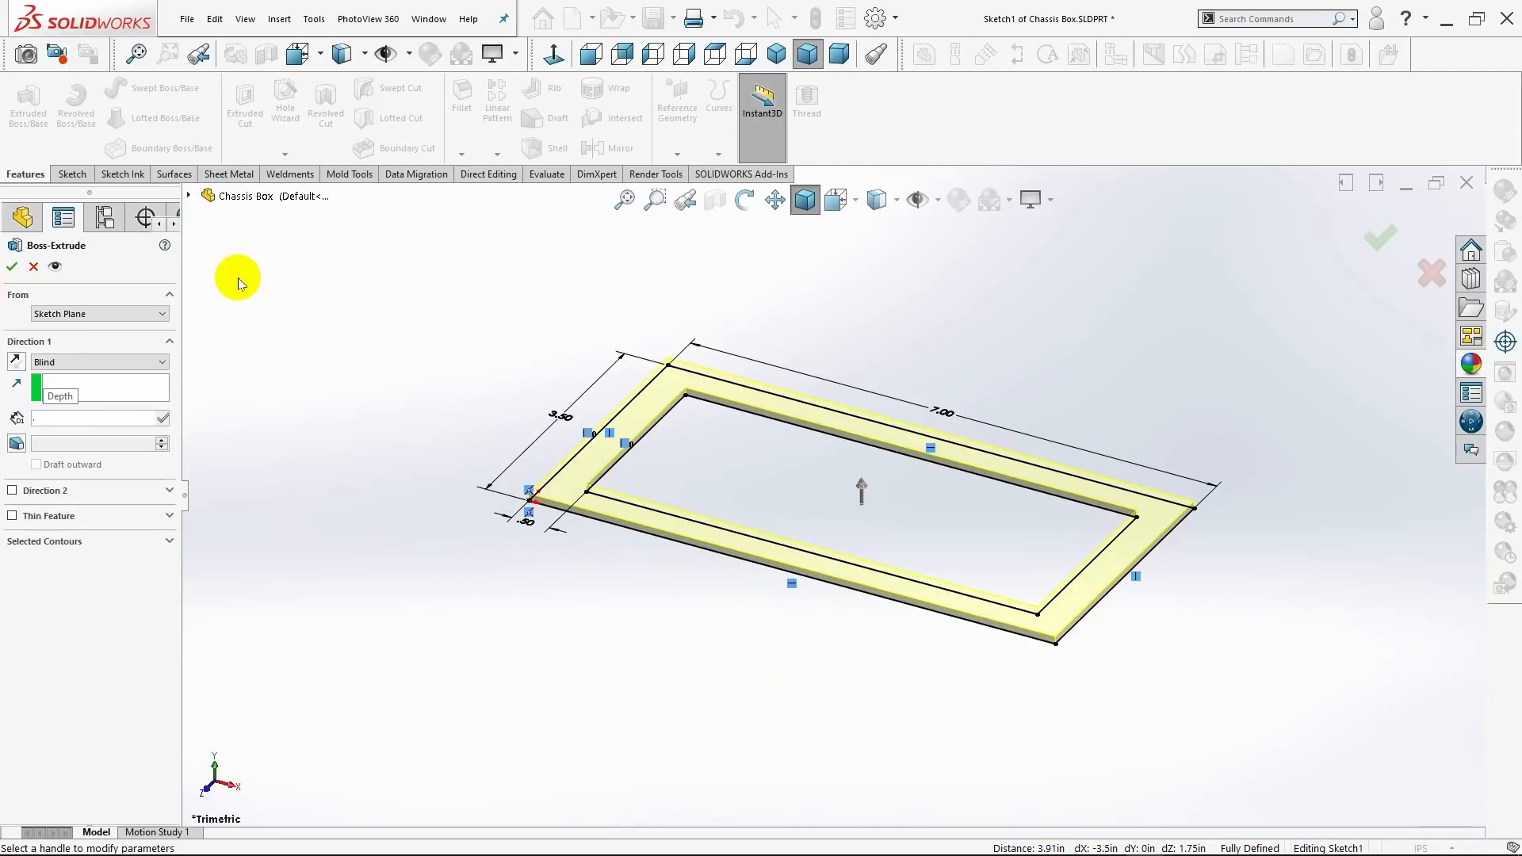
{"action": "type", "text": "2.50"}
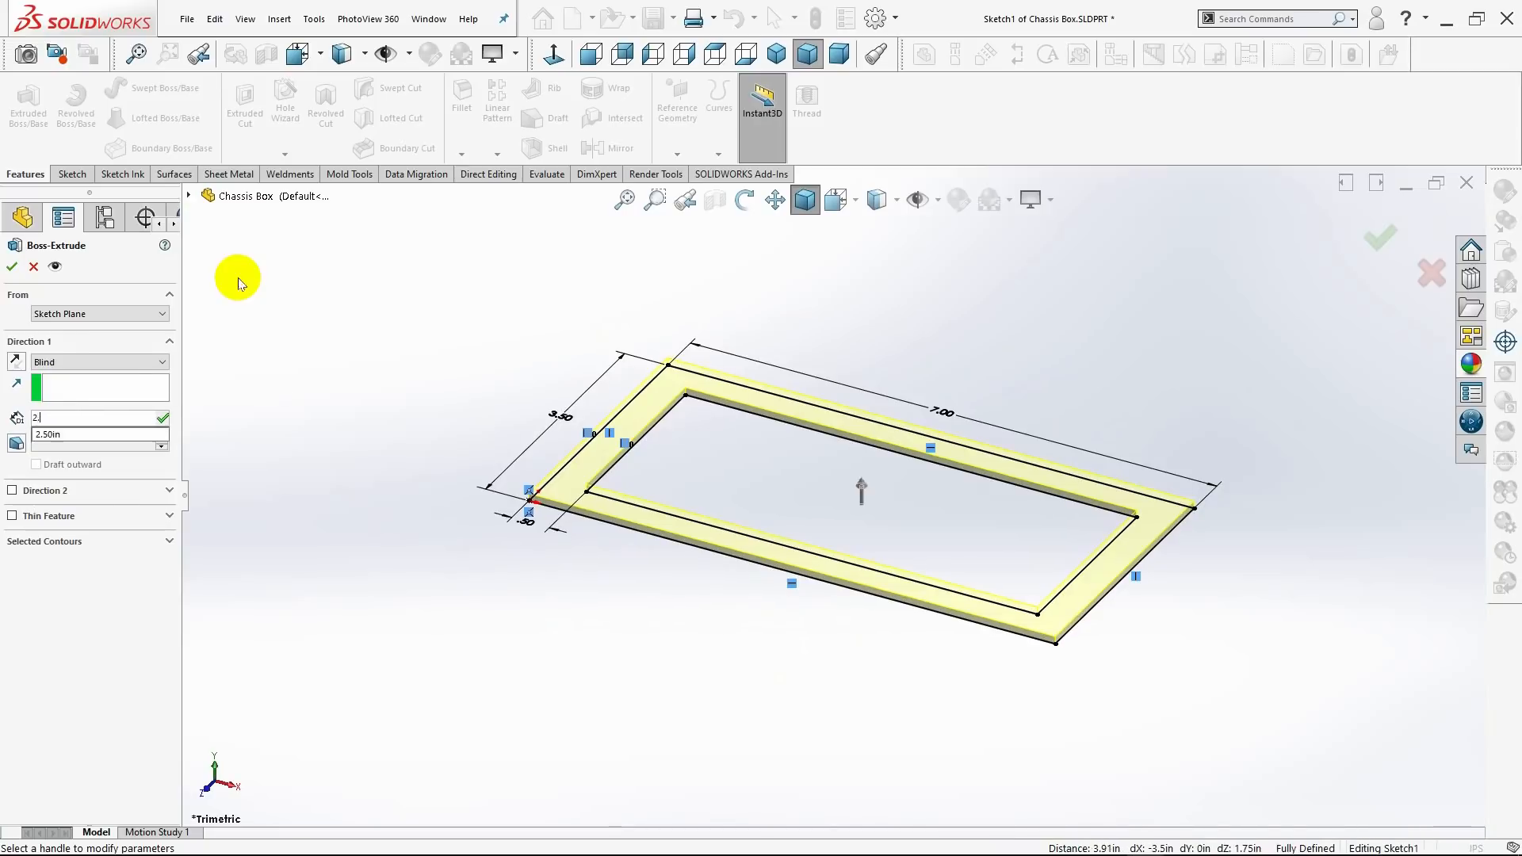
{"action": "key", "text": "Return"}
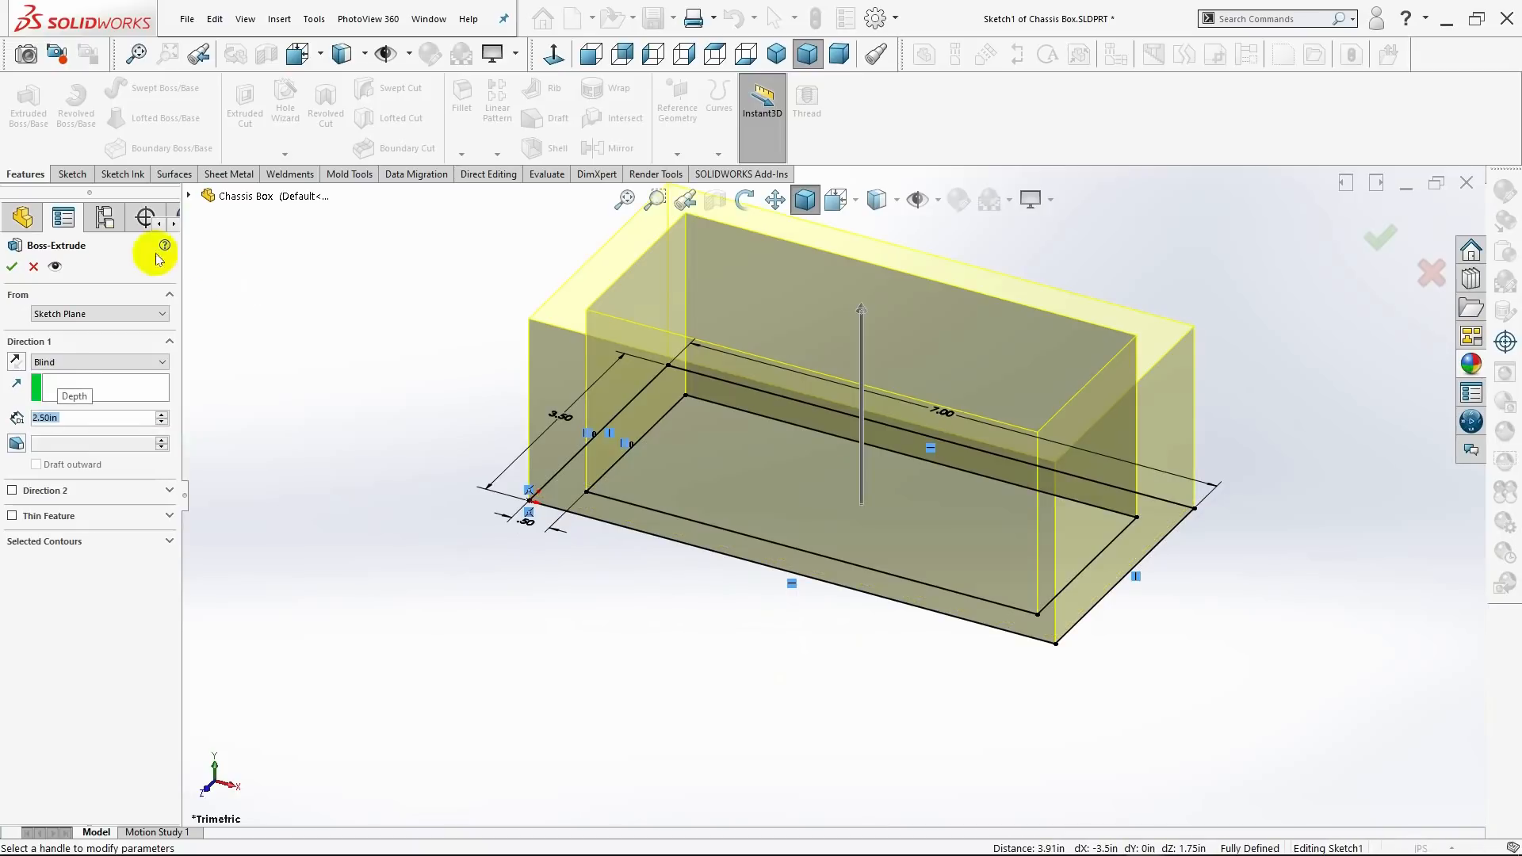
{"action": "left_click", "coordinate": [16, 268]}
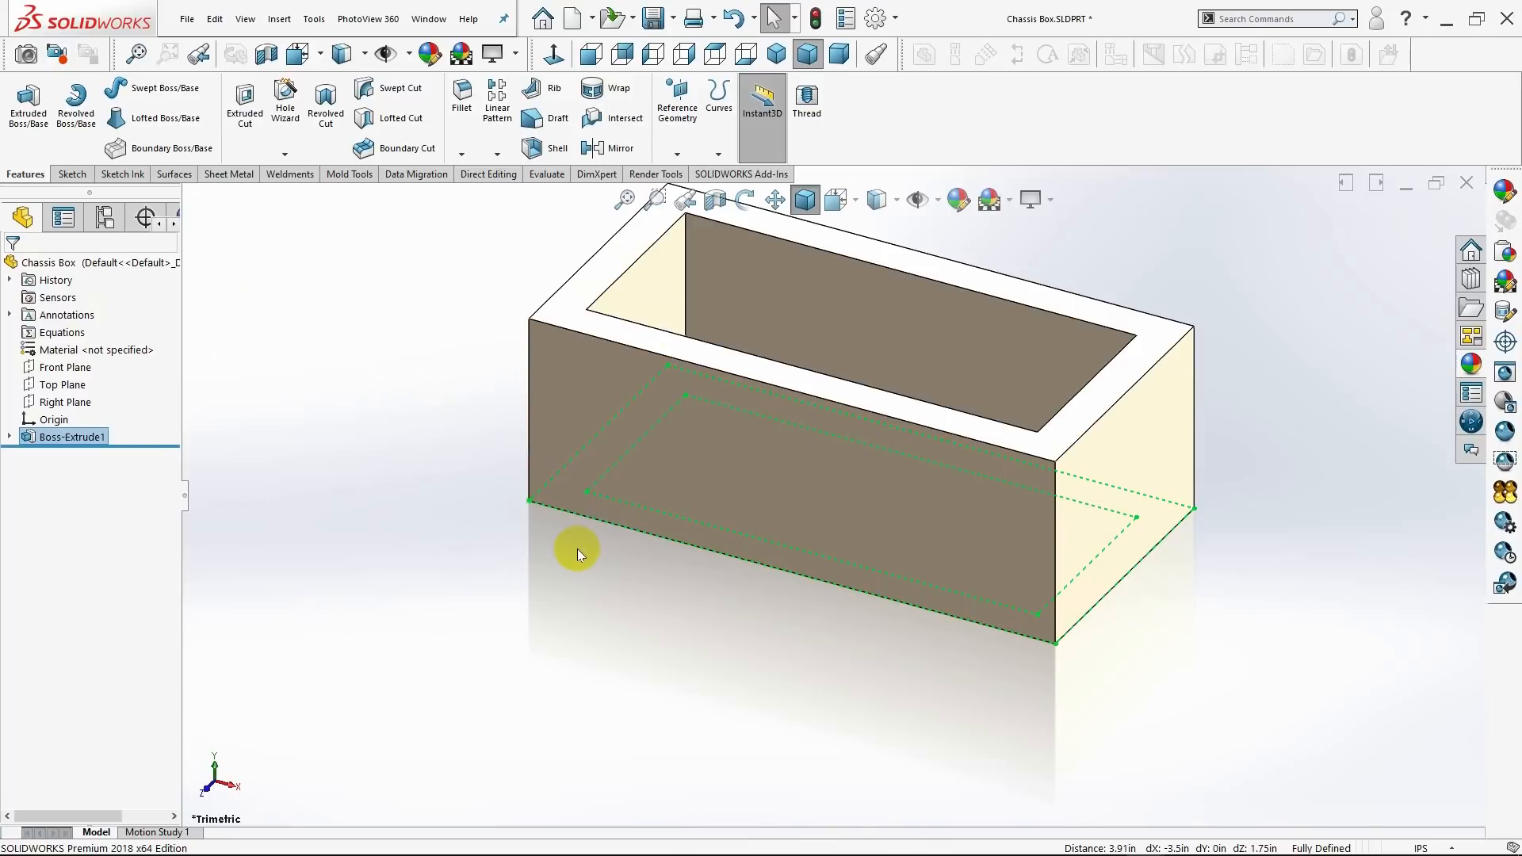
Start a new sketch on the long front face of the box.
{"action": "left_click", "coordinate": [587, 554]}
{"action": "left_click", "coordinate": [776, 55]}
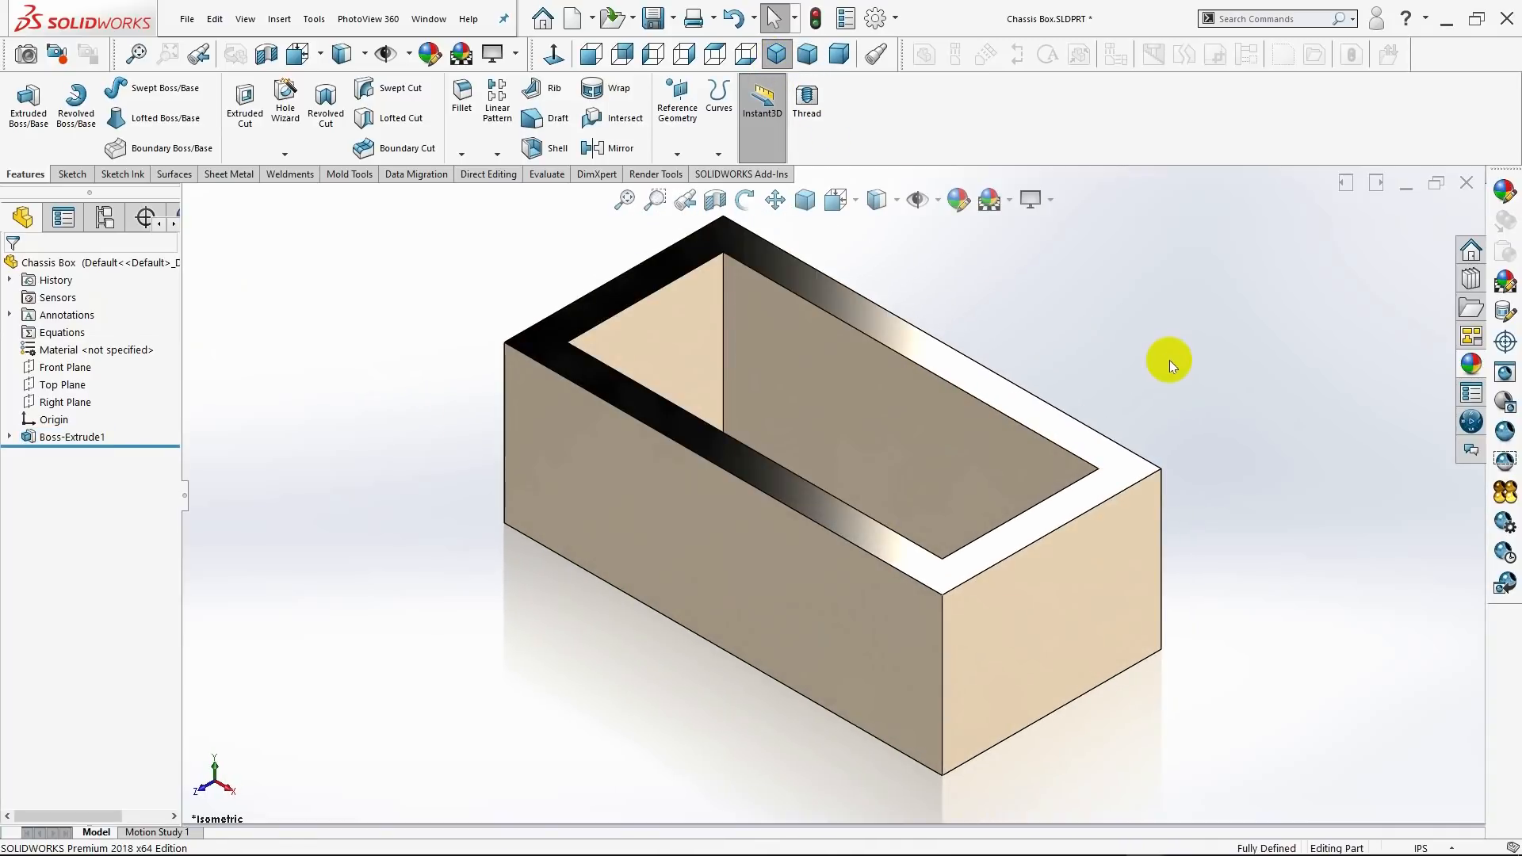
{"action": "left_click", "coordinate": [834, 585]}
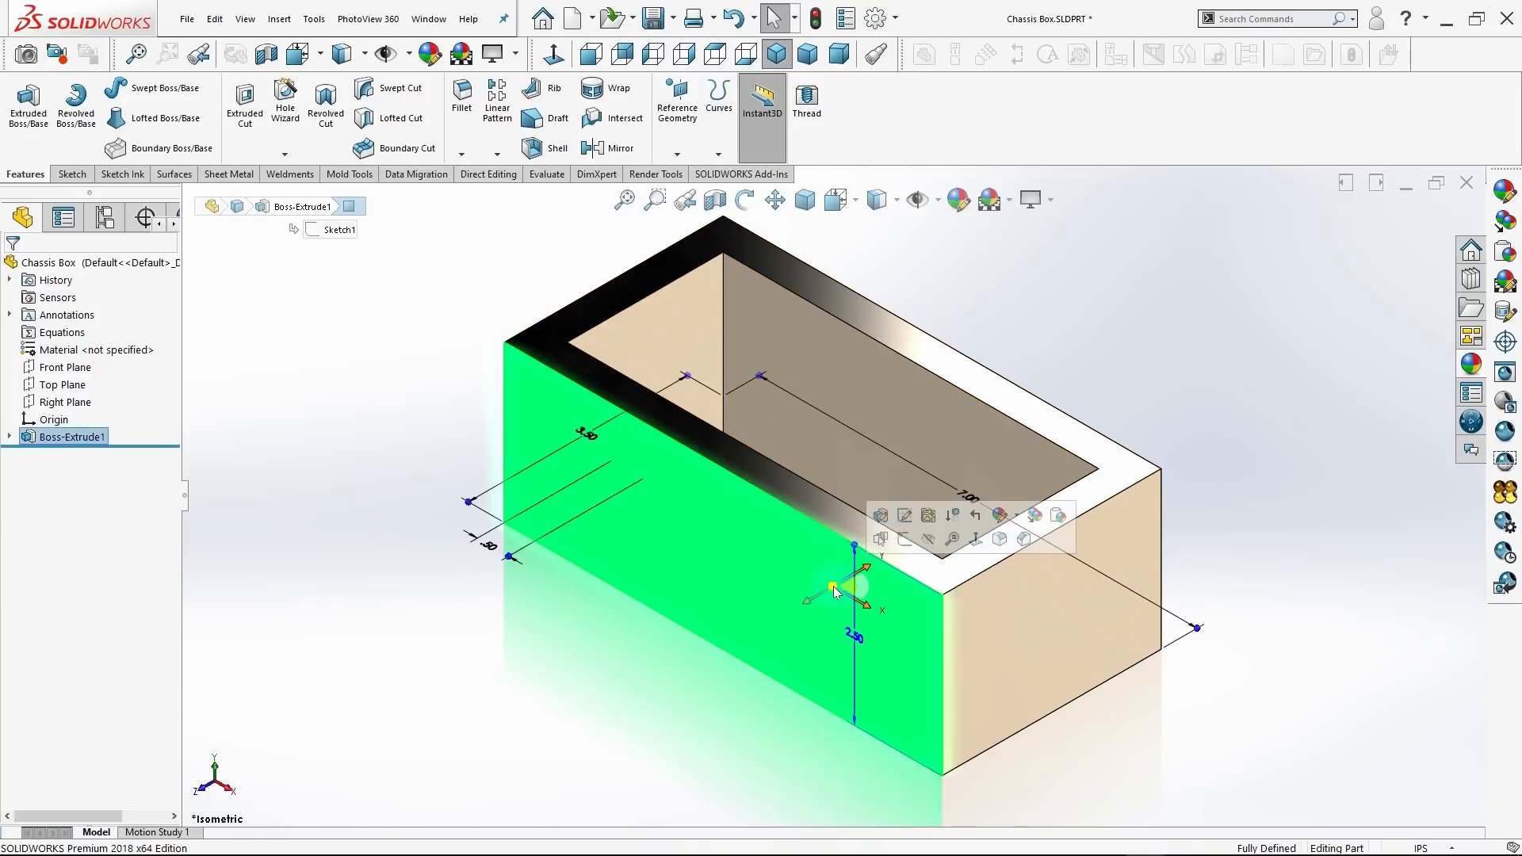
{"action": "left_click", "coordinate": [905, 549]}
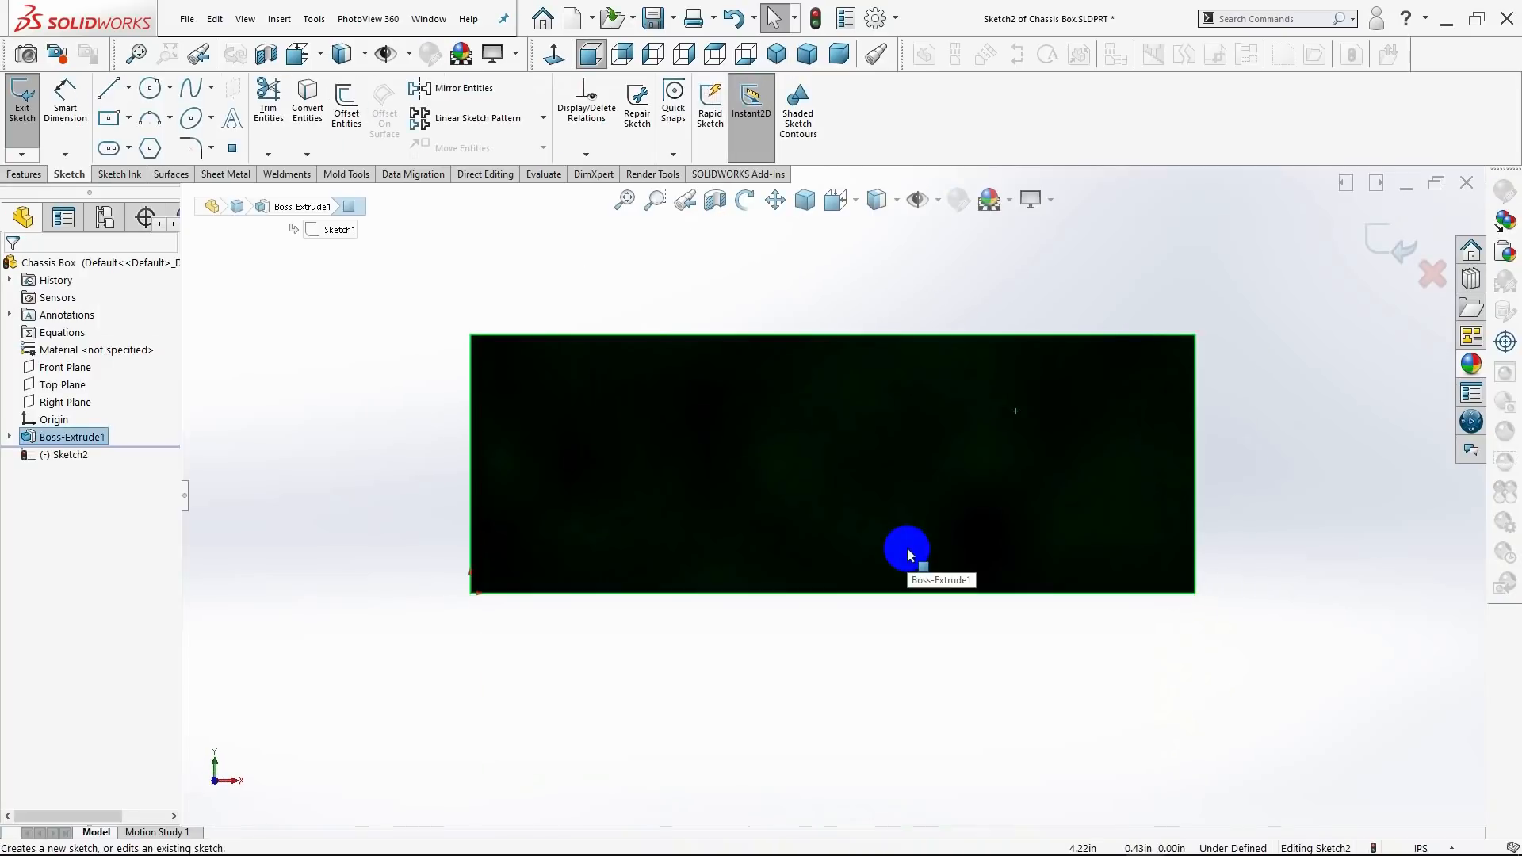
{"action": "key", "text": "shift+z"}
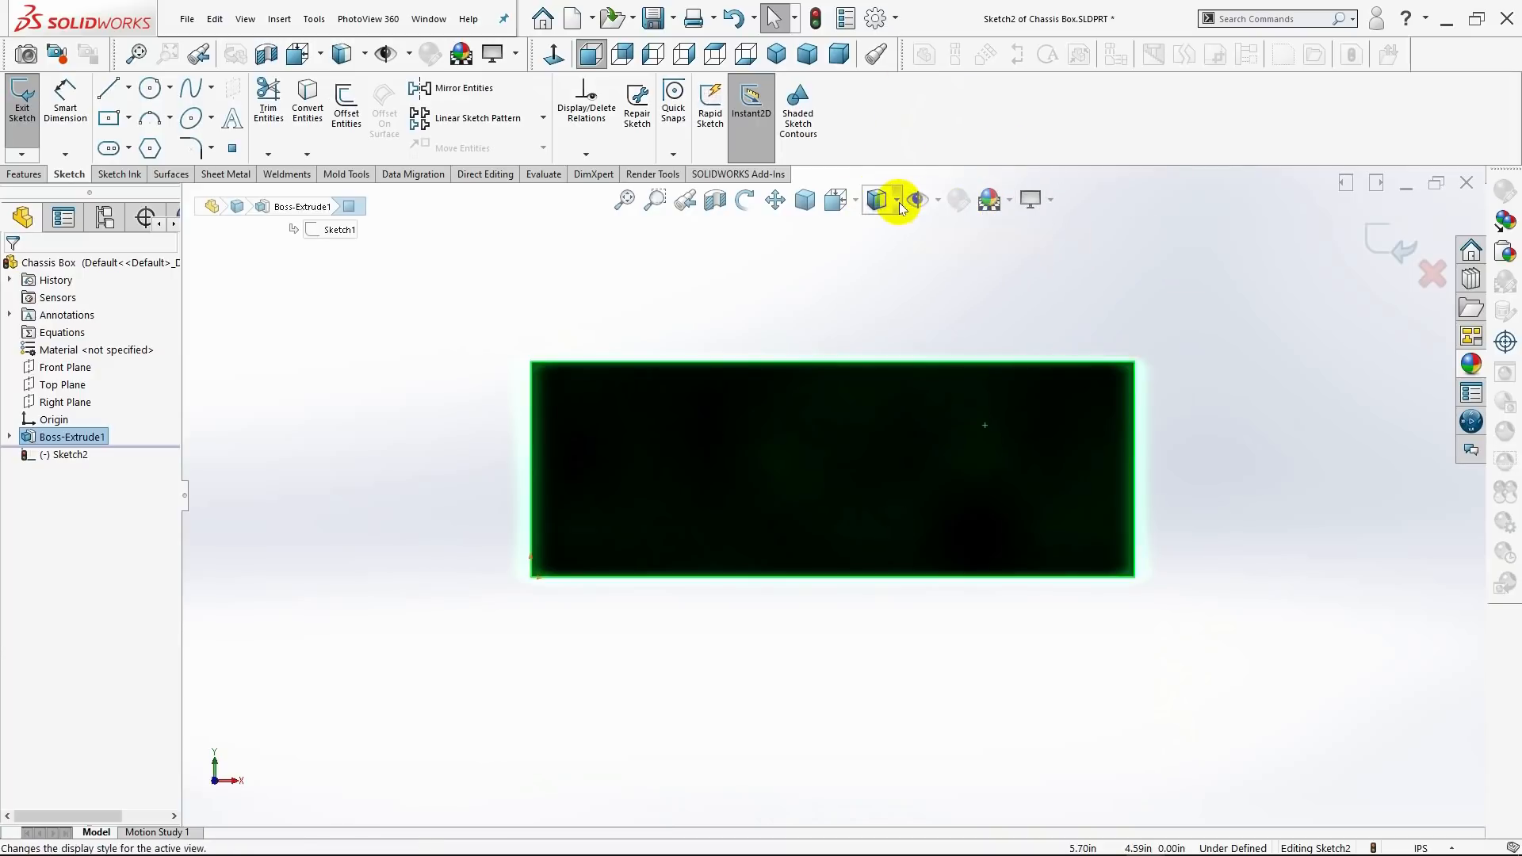
Turn off RealView Graphics for the model display.
{"action": "left_click", "coordinate": [1046, 198]}
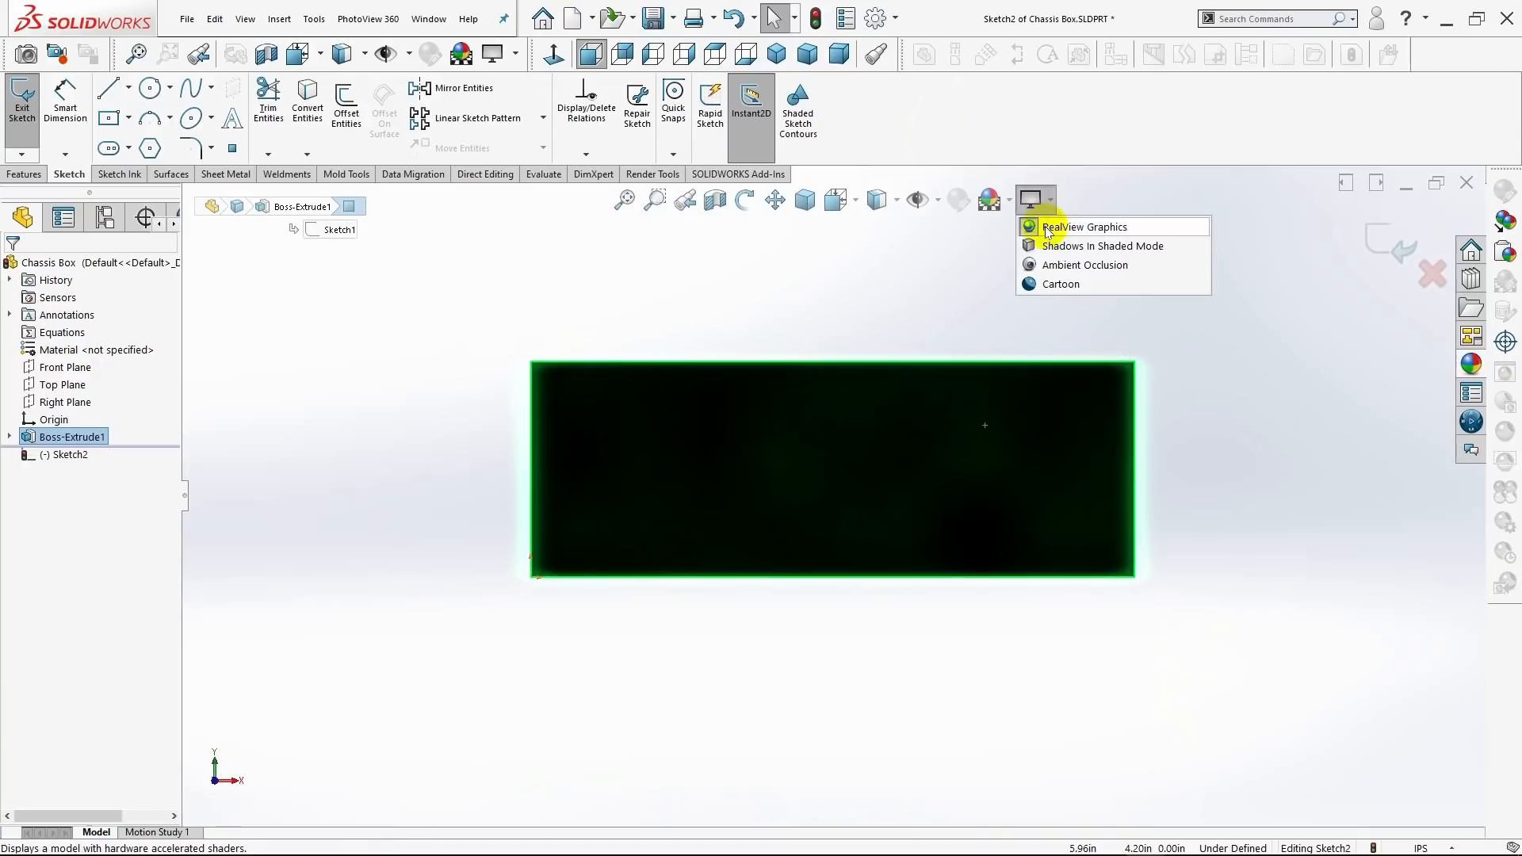
{"action": "left_click", "coordinate": [1044, 227]}
{"action": "scroll", "coordinate": [864, 348], "scroll_direction": "up", "scroll_amount": 2}
{"action": "scroll", "coordinate": [853, 355], "scroll_direction": "down", "scroll_amount": 2}
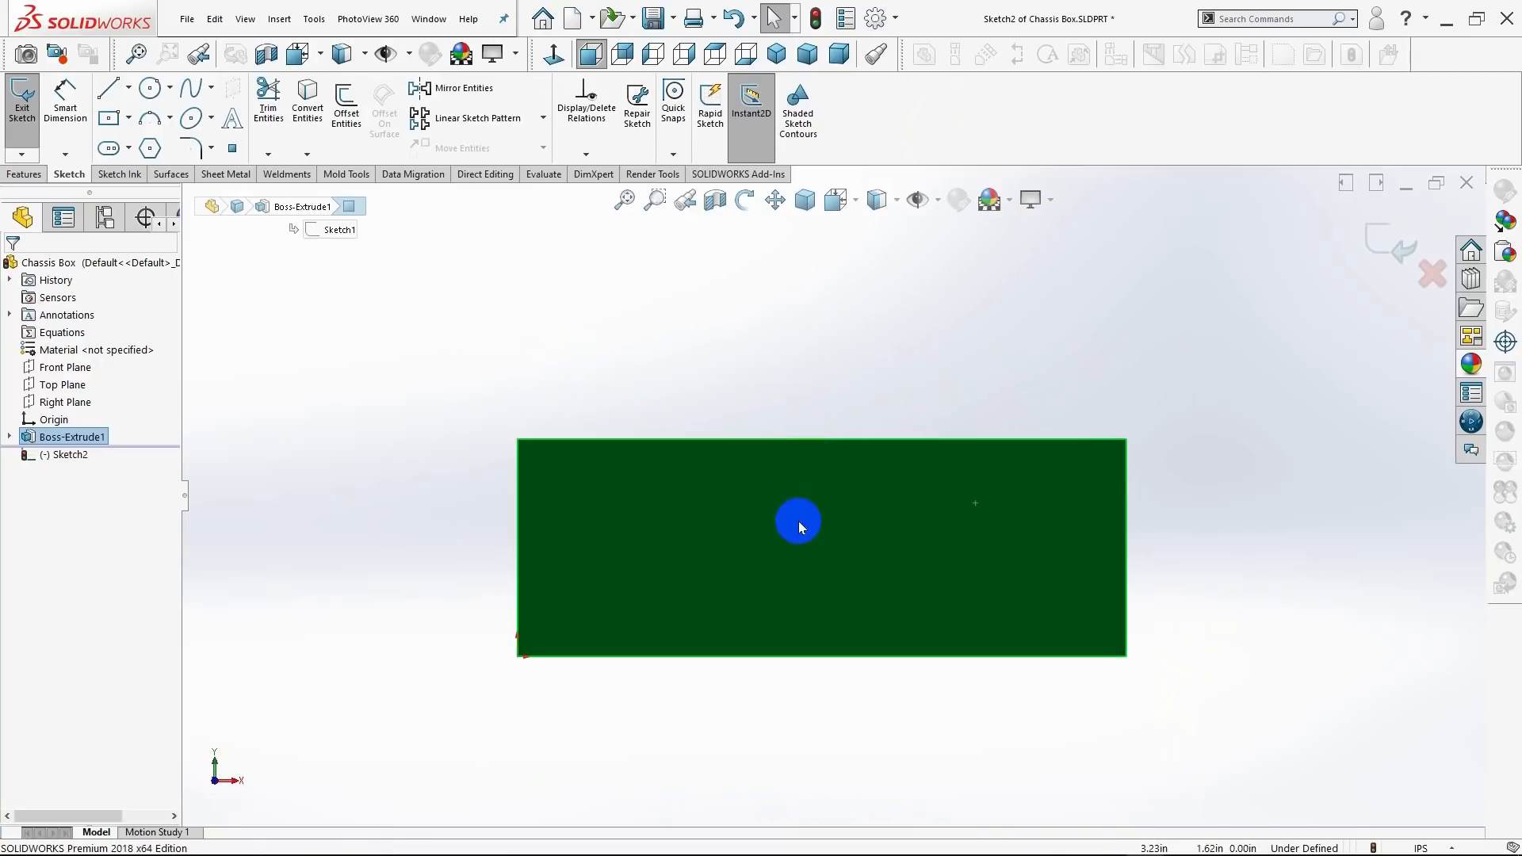
Sketch a horizontal centerline about 7.2 in long from the midpoint of the face's left edge to just past its right edge.
{"action": "left_click", "coordinate": [127, 88]}
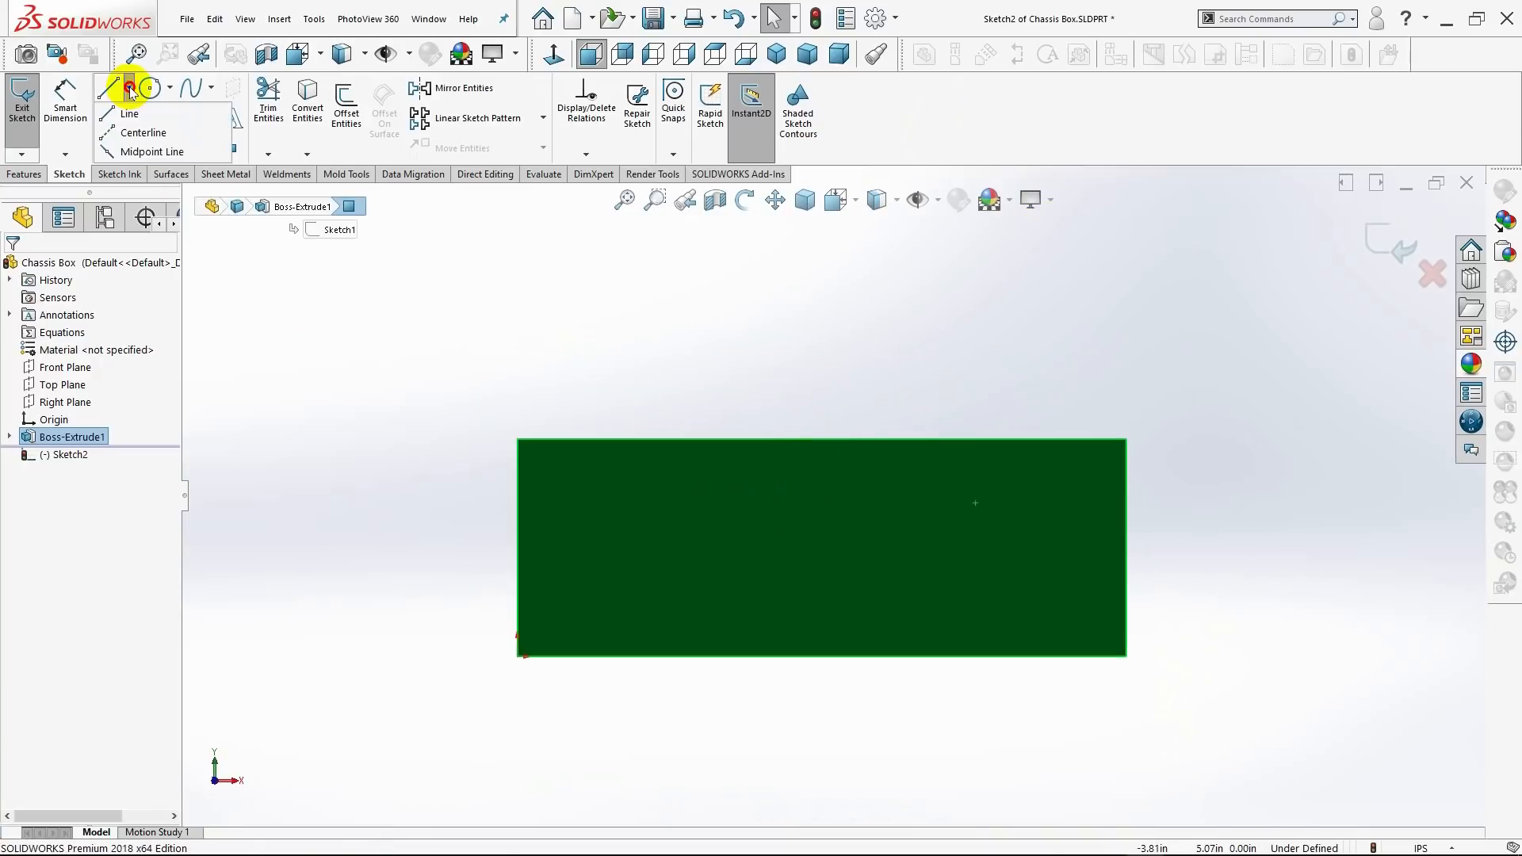
{"action": "left_click", "coordinate": [131, 133]}
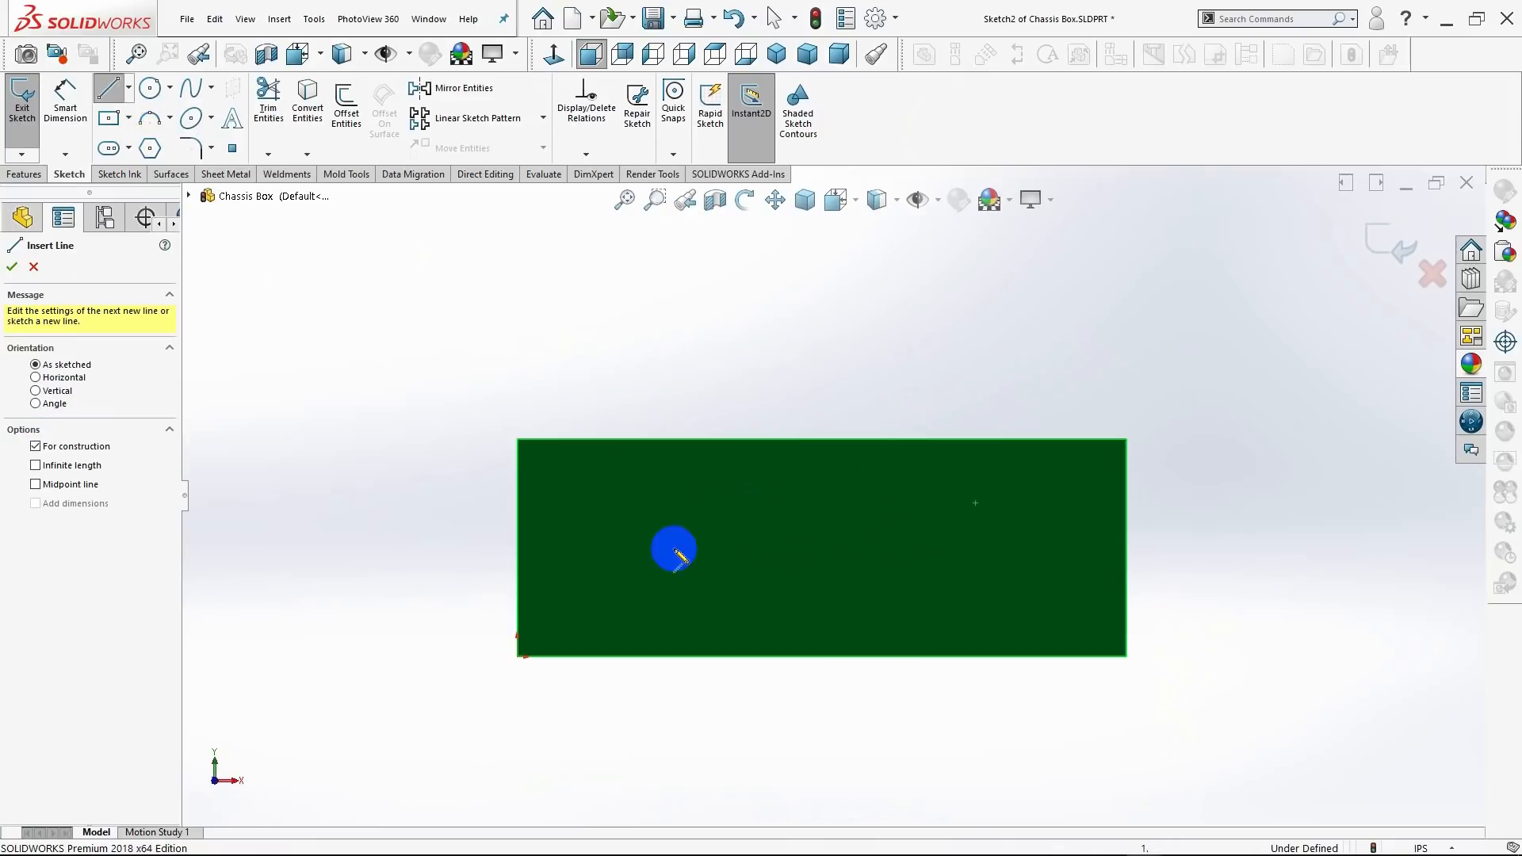
{"action": "left_click", "coordinate": [518, 657]}
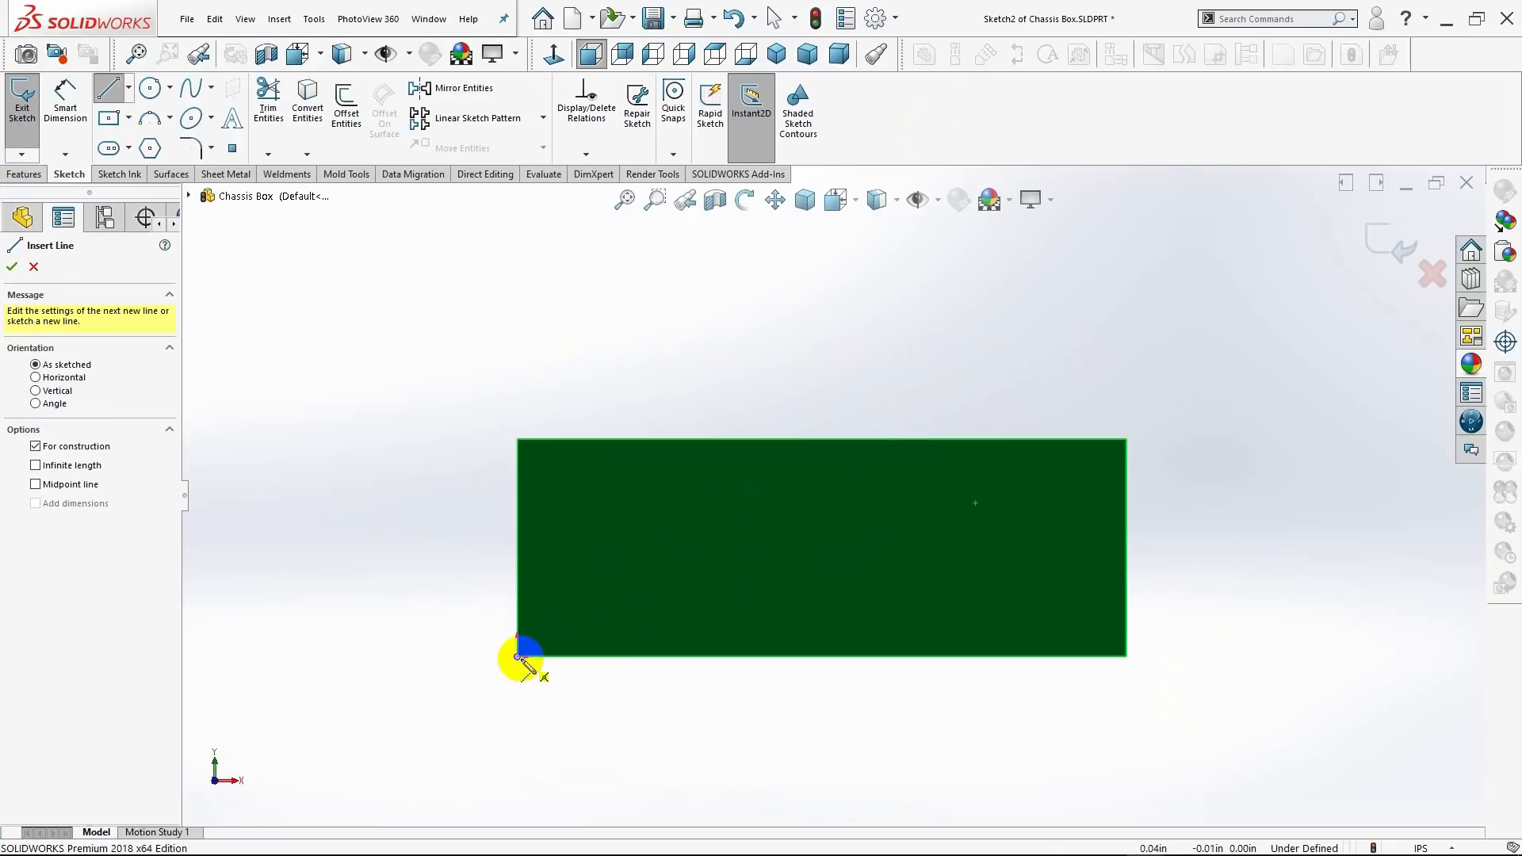
{"action": "left_click", "coordinate": [518, 549]}
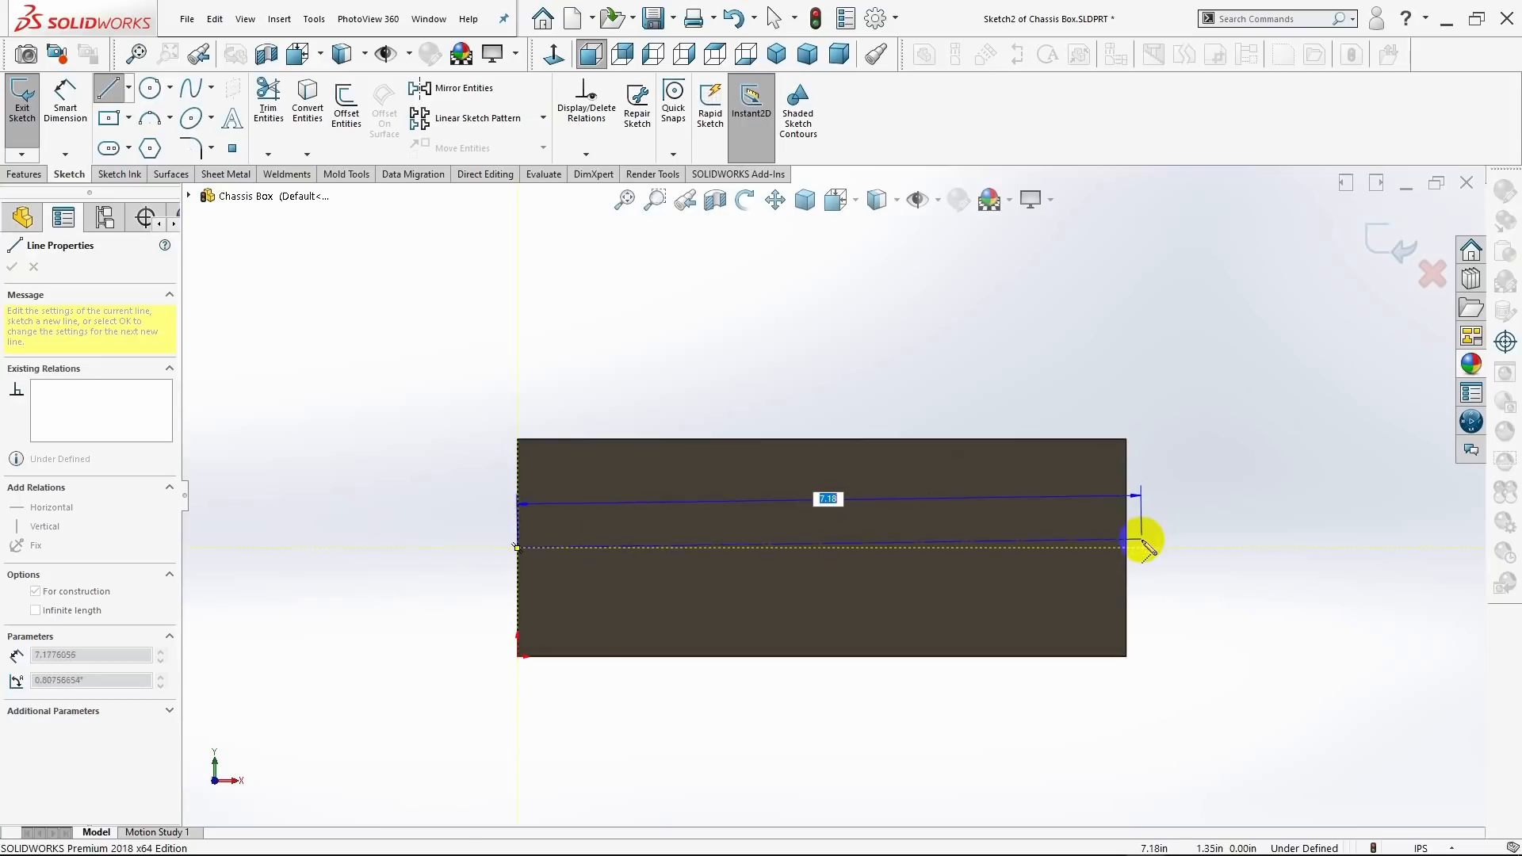
{"action": "left_click", "coordinate": [1143, 547]}
{"action": "key", "text": "Escape"}
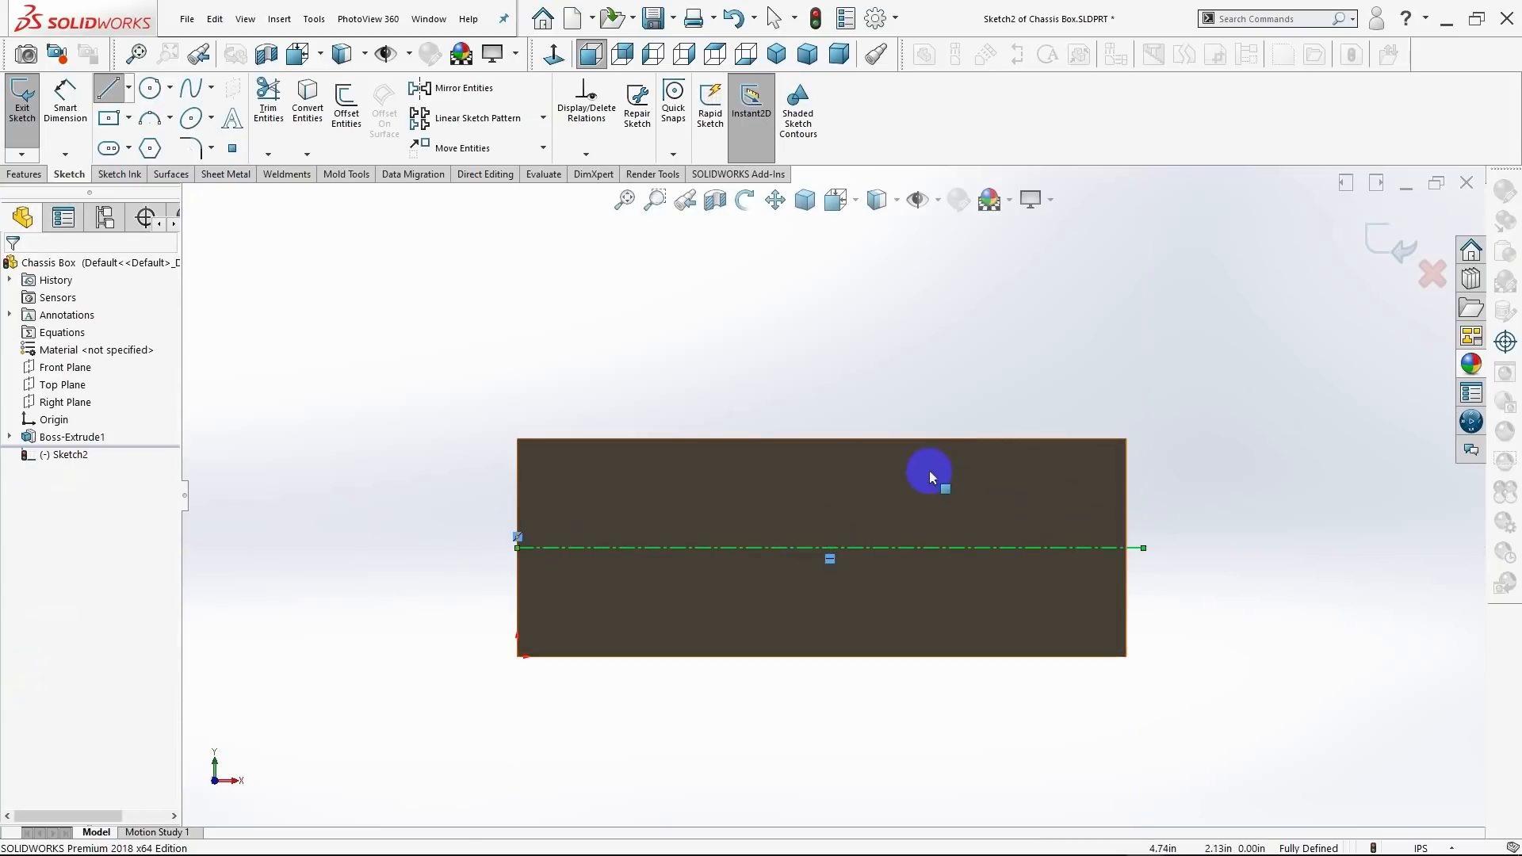
Sketch a vertical centerline from the midpoint of the face's top edge to just below its bottom edge.
{"action": "scroll", "coordinate": [926, 473], "scroll_direction": "down", "scroll_amount": 2}
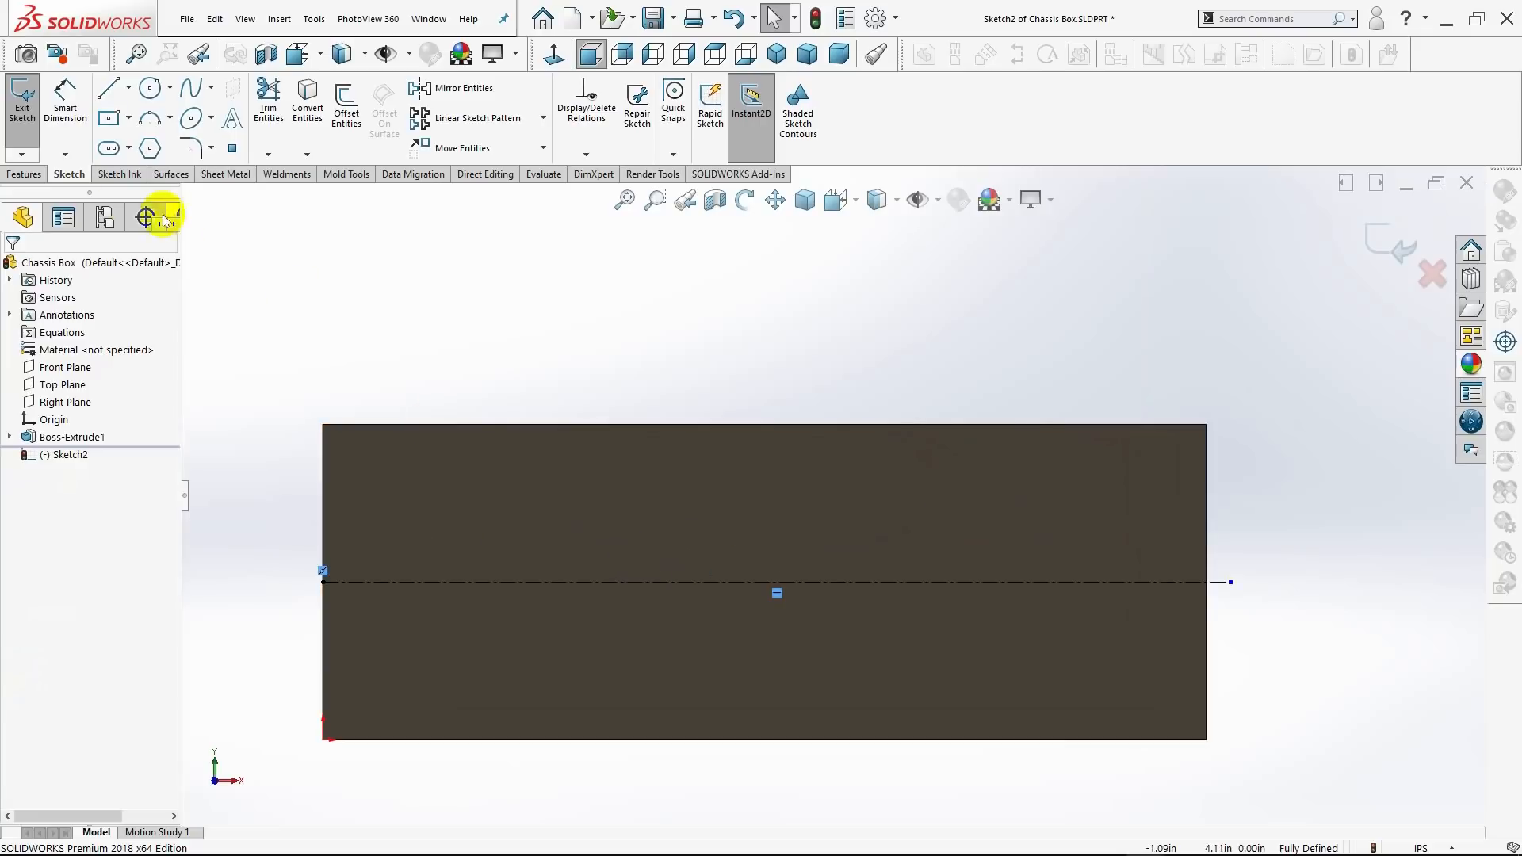
{"action": "left_click", "coordinate": [127, 87]}
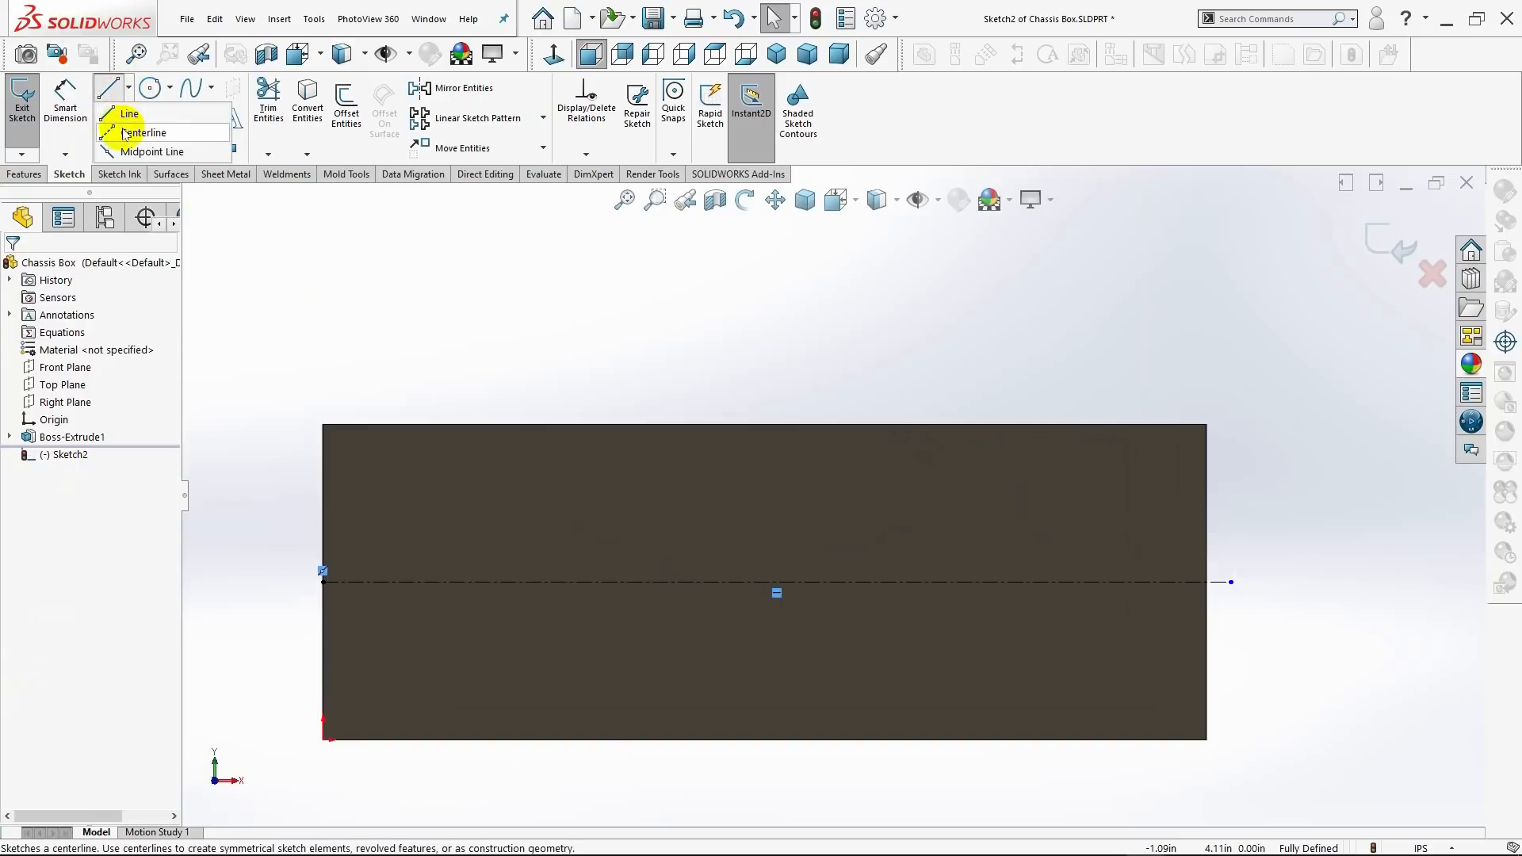
{"action": "left_click", "coordinate": [126, 130]}
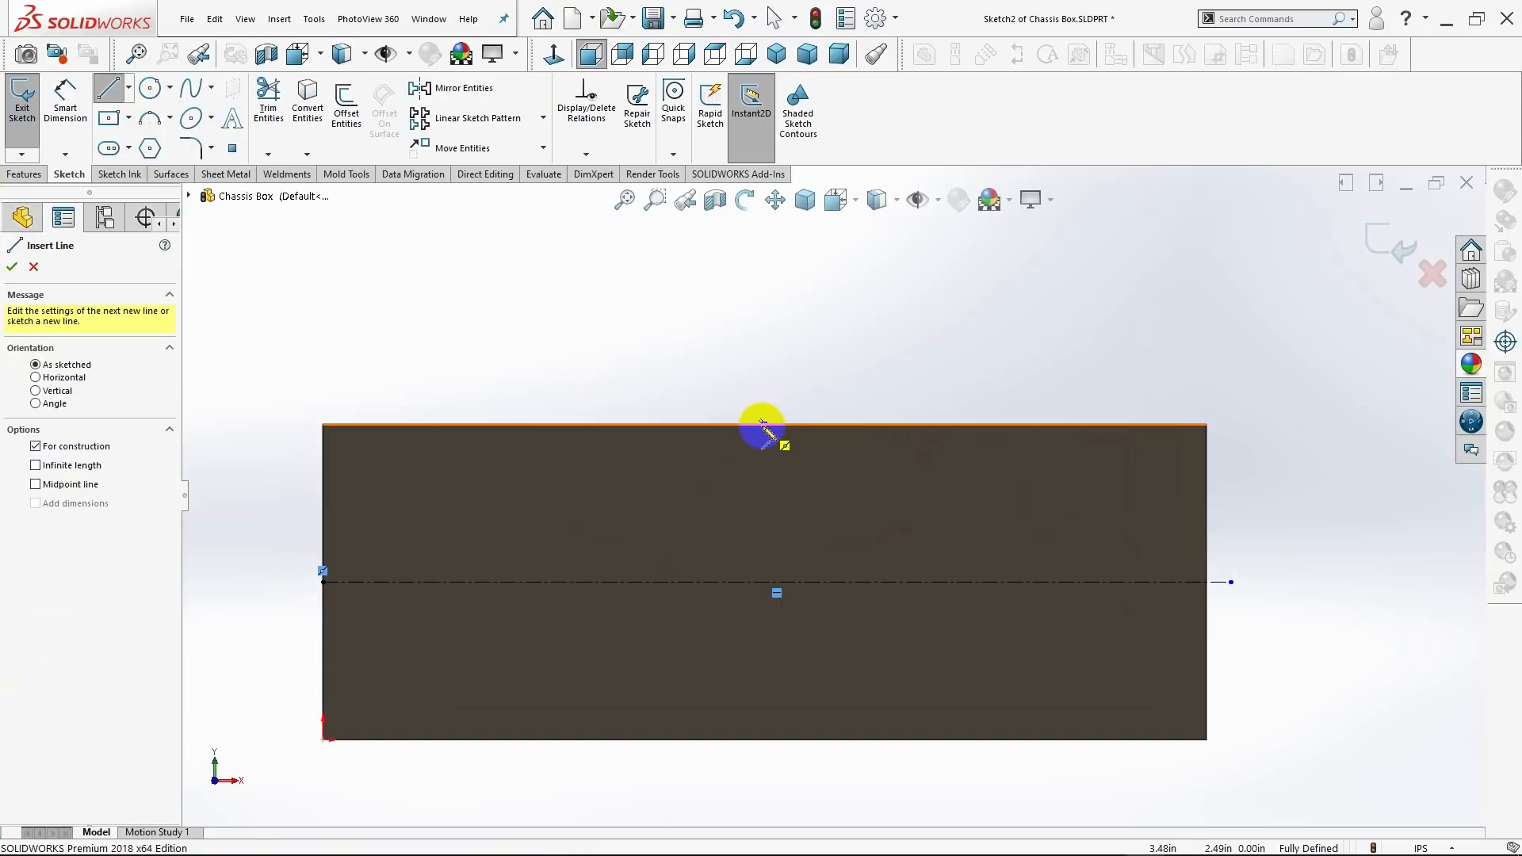
{"action": "left_click_drag", "start_coordinate": [763, 425], "coordinate": [774, 758]}
{"action": "key", "text": "Escape"}
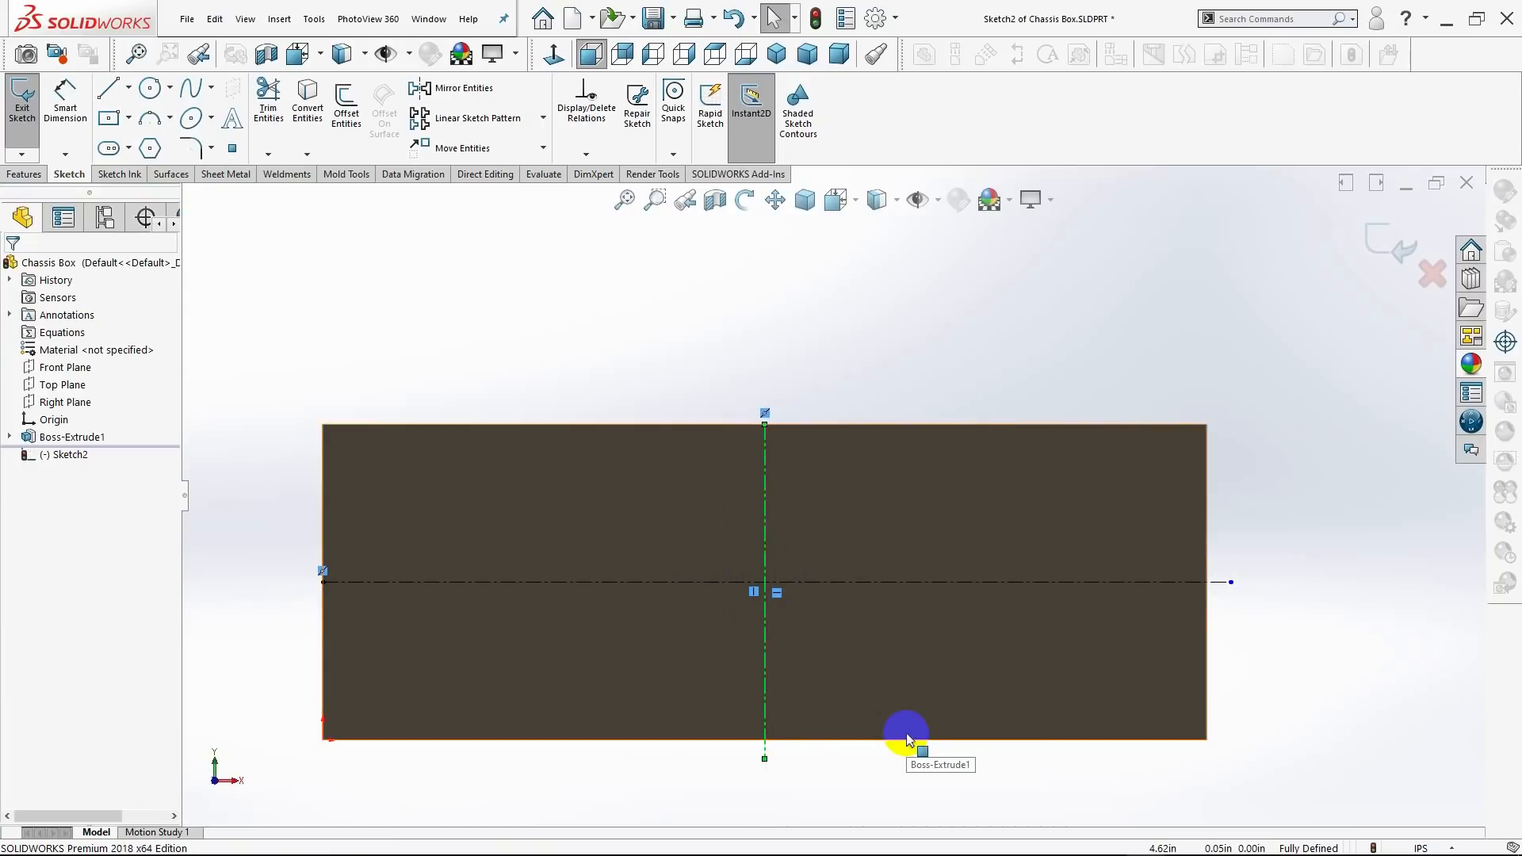
{"action": "left_click", "coordinate": [749, 523]}
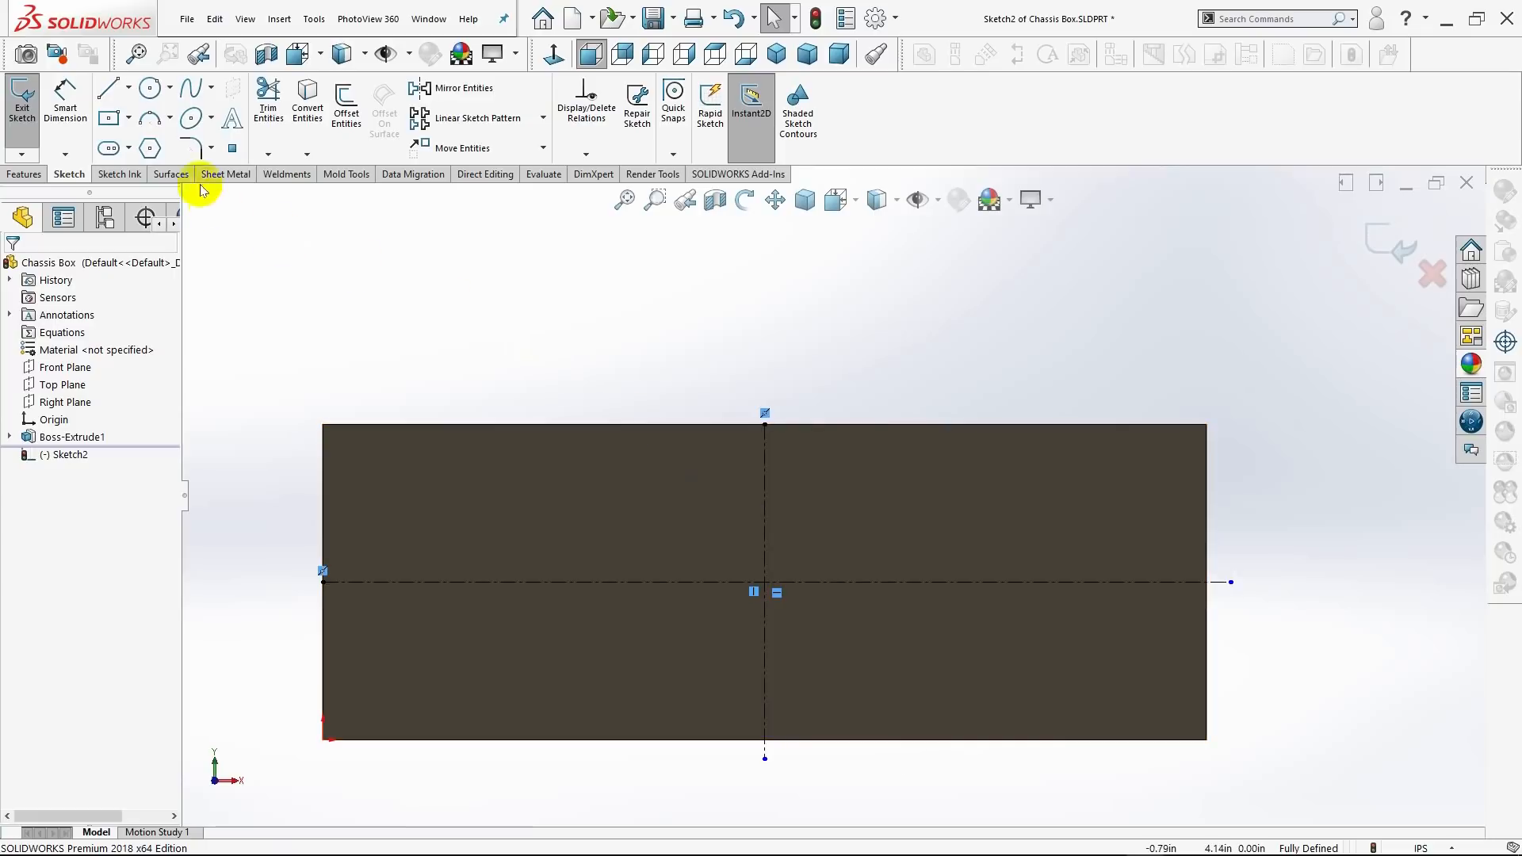
Sketch a circle 1.00 in in diameter near the face's left end, with its center slightly above the horizontal centerline.
{"action": "left_click", "coordinate": [151, 88]}
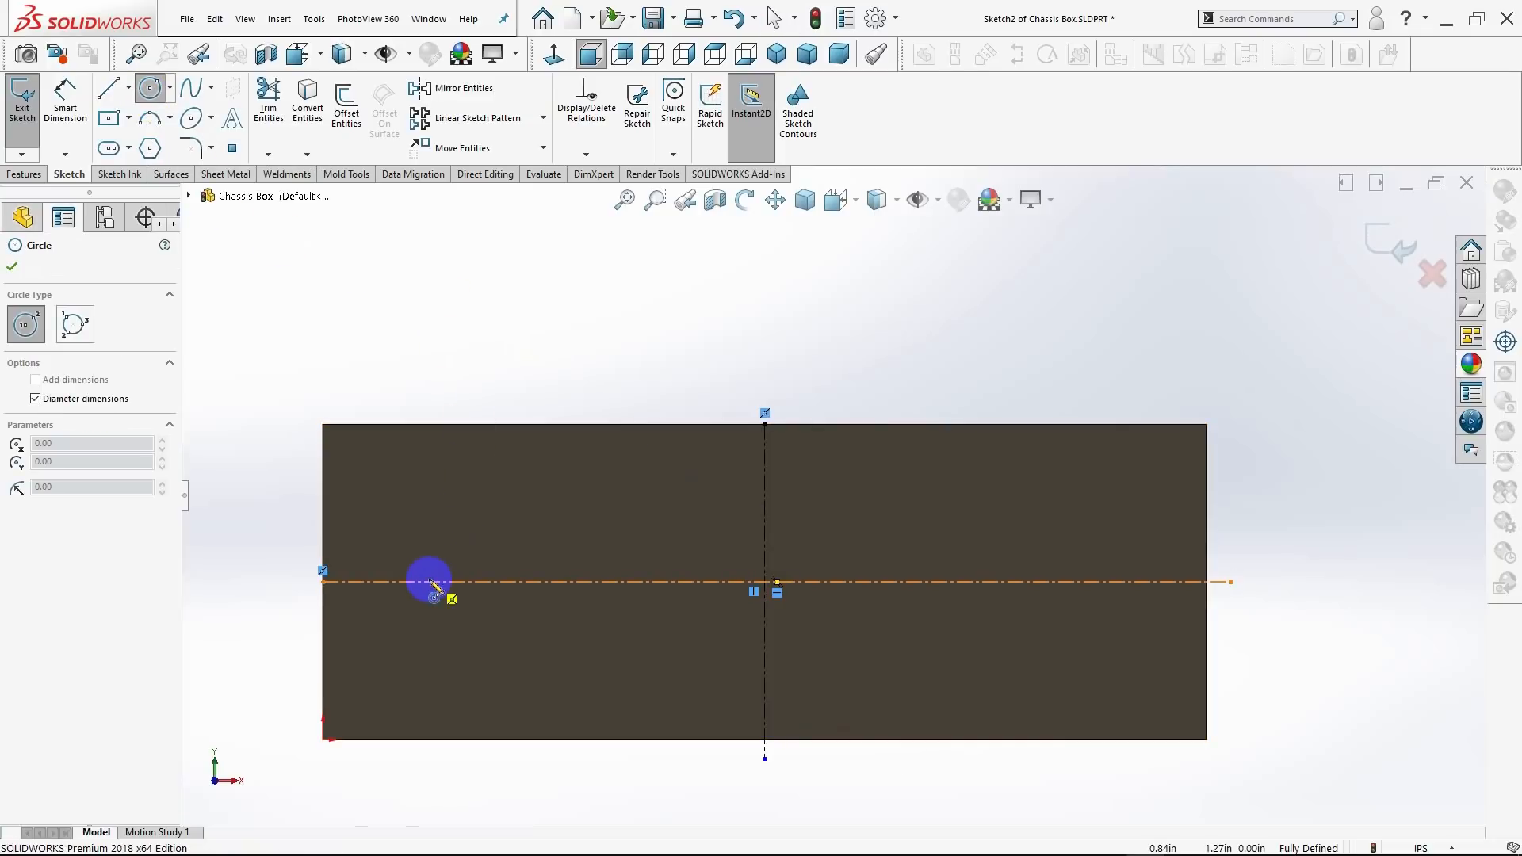
{"action": "left_click", "coordinate": [429, 528]}
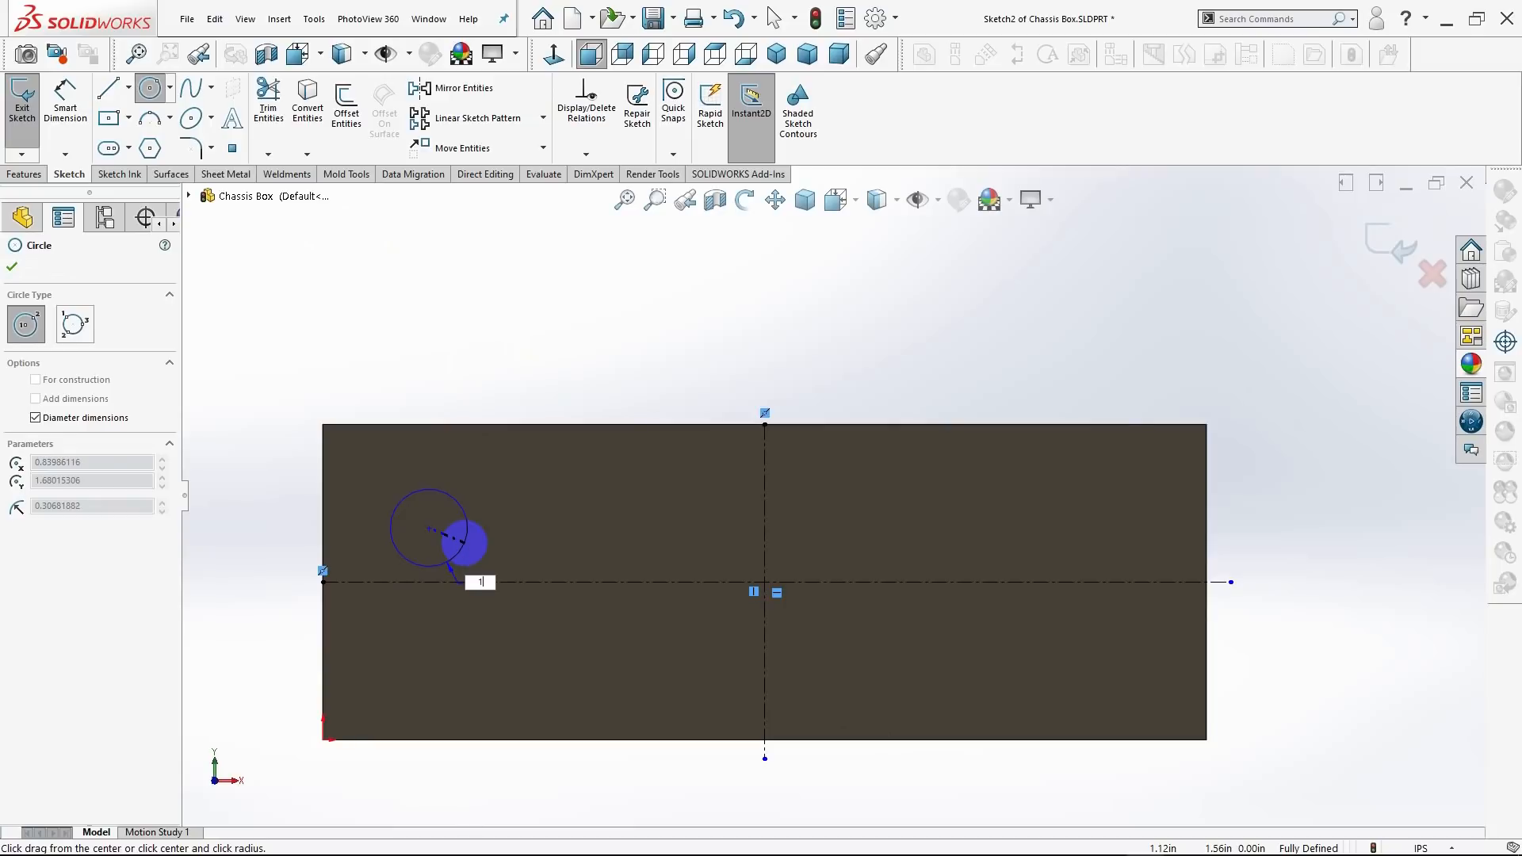
{"action": "type", "text": "1"}
{"action": "key", "text": "Return"}
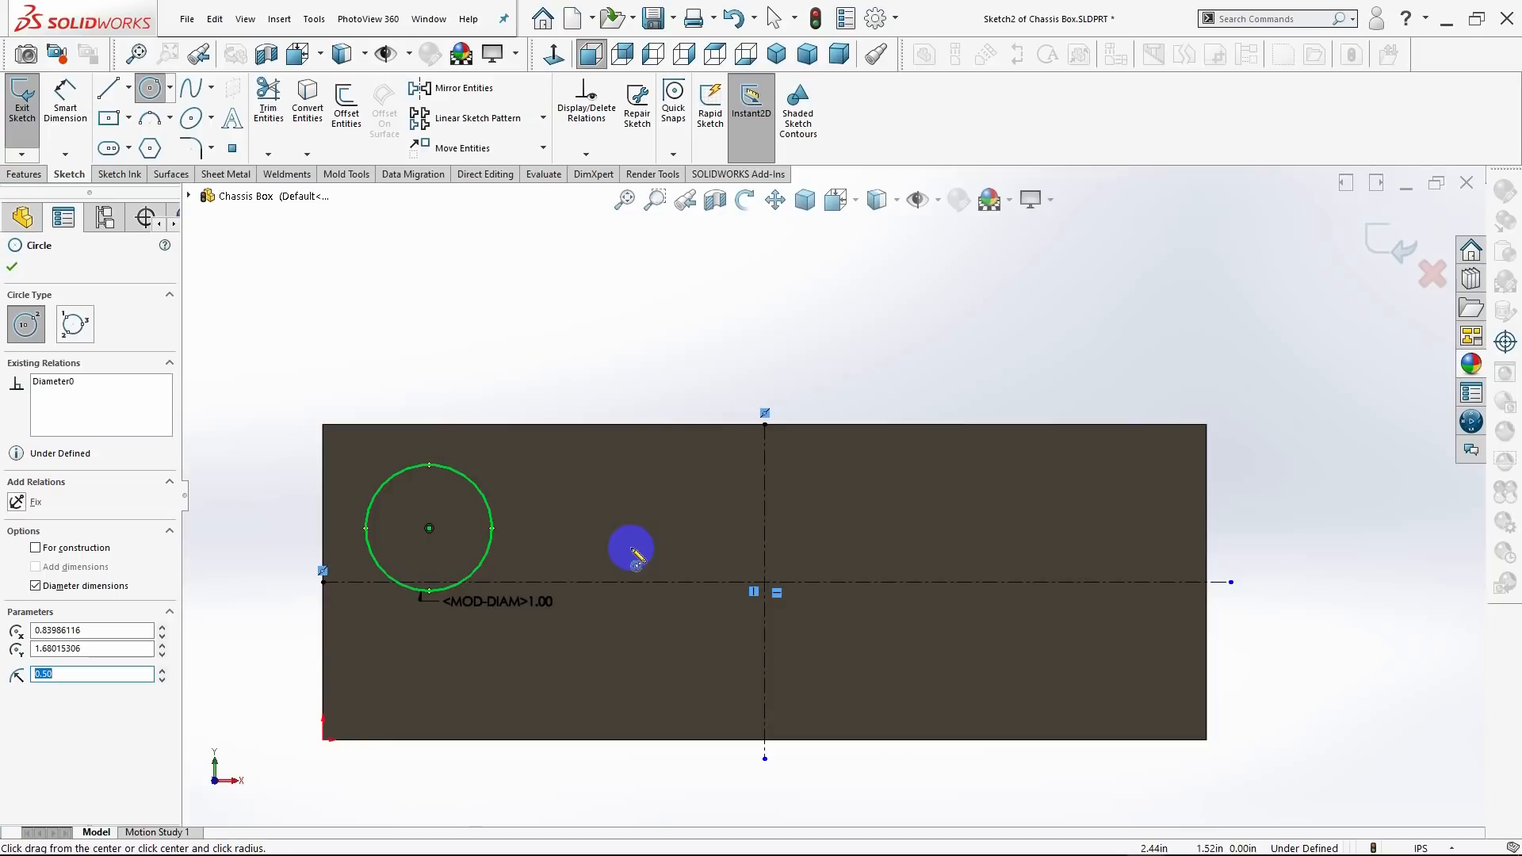
{"action": "key", "text": "Escape"}
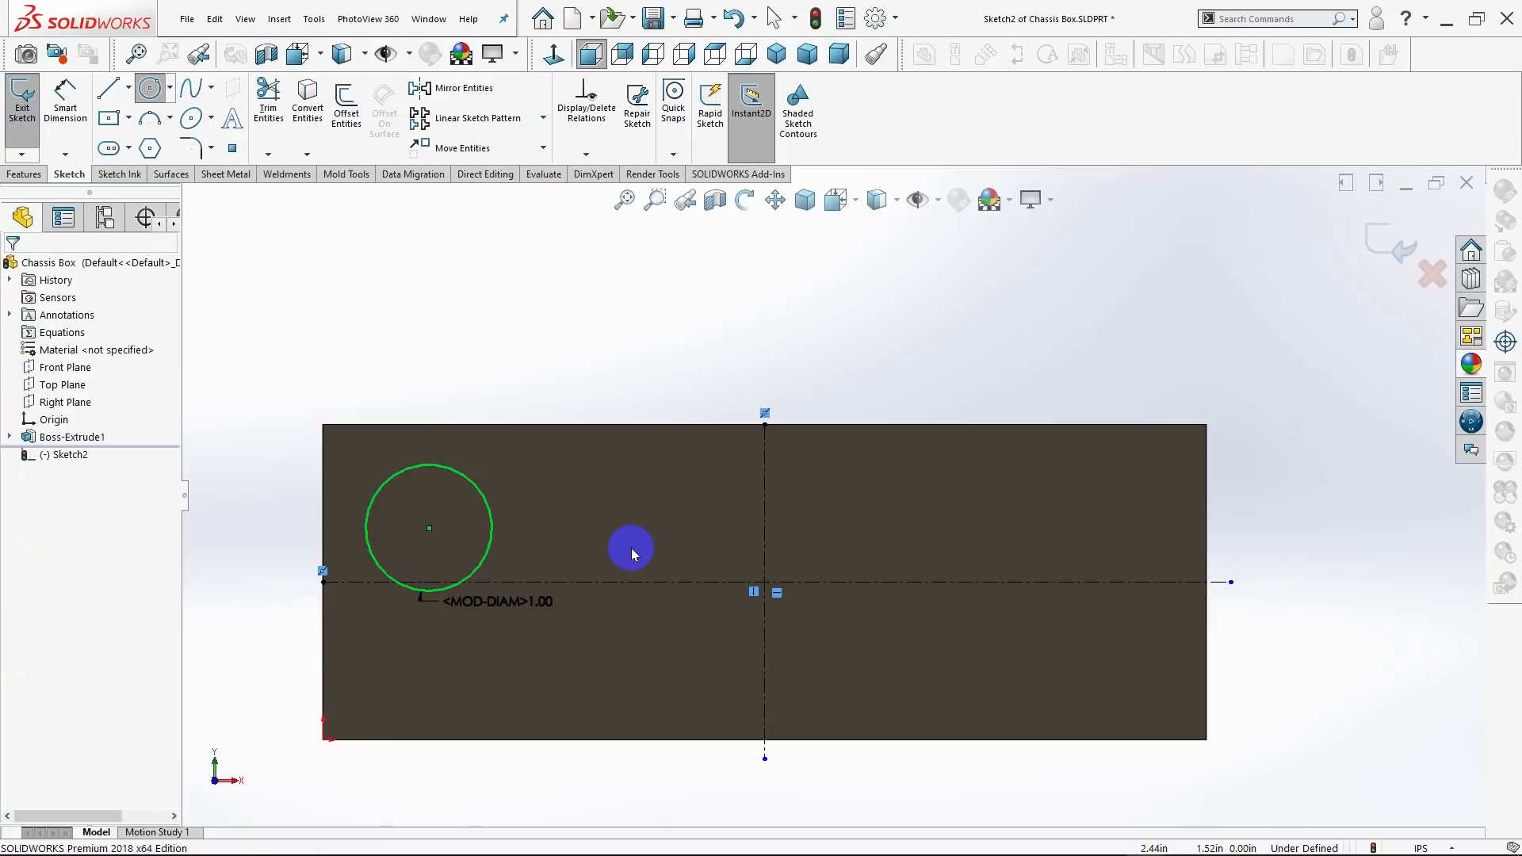
{"action": "left_click", "coordinate": [481, 564]}
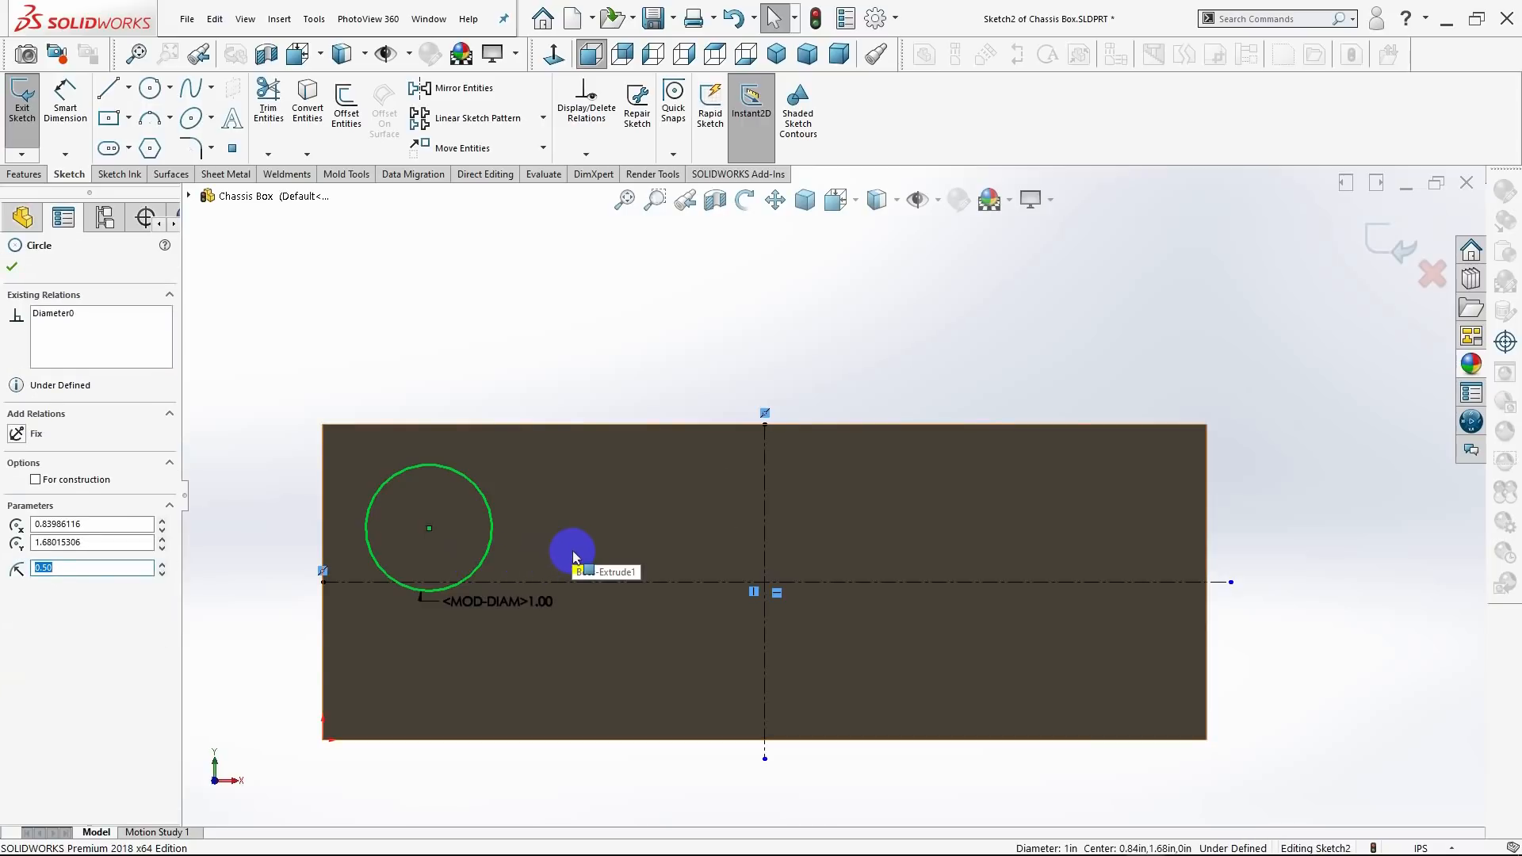
{"action": "key", "text": "Escape"}
{"action": "left_click", "coordinate": [493, 547]}
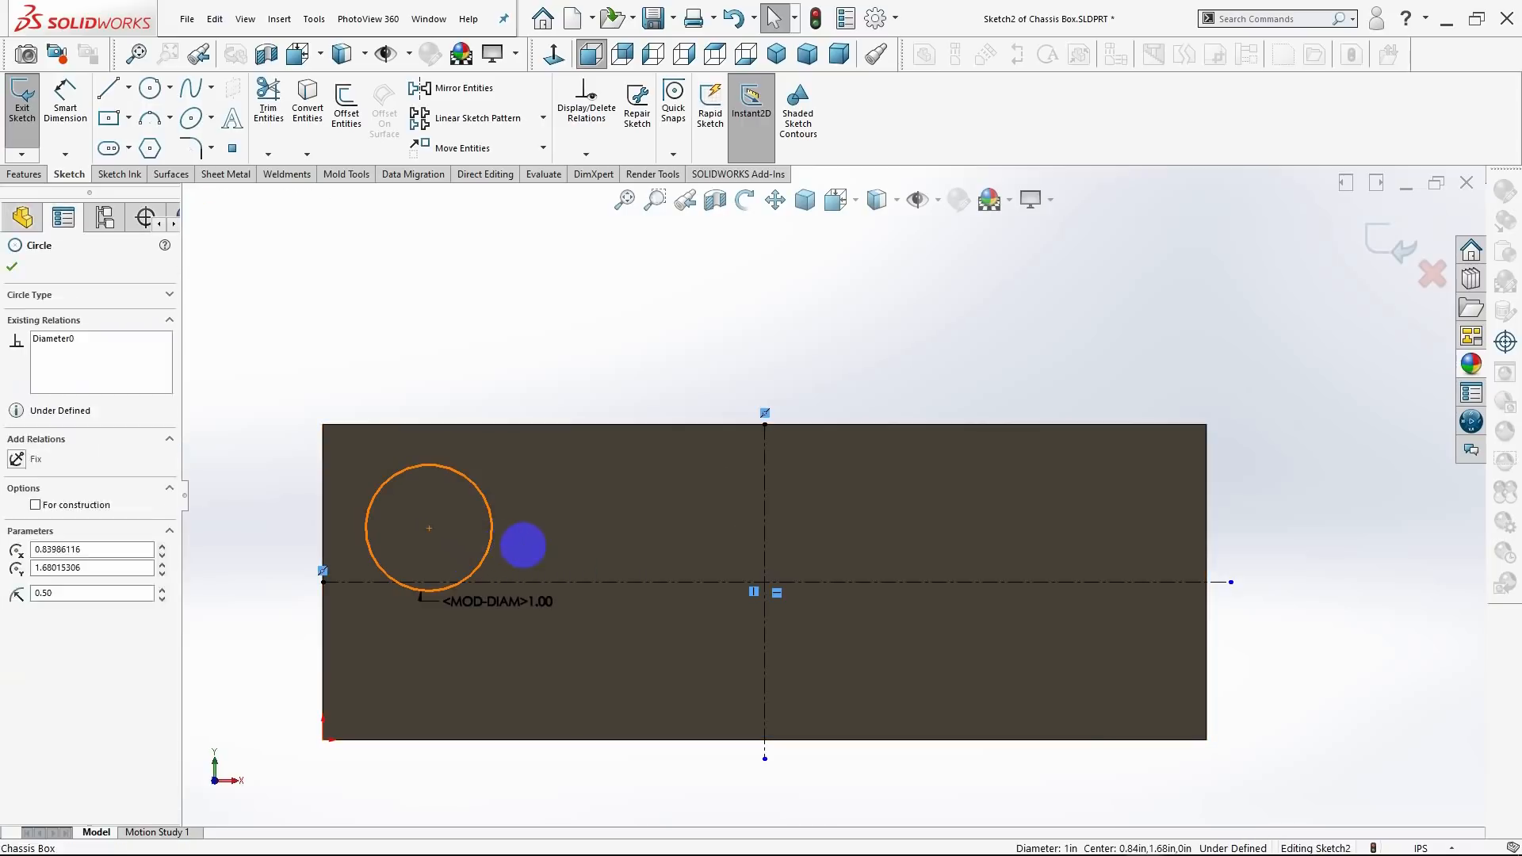
{"action": "key", "text": "Escape"}
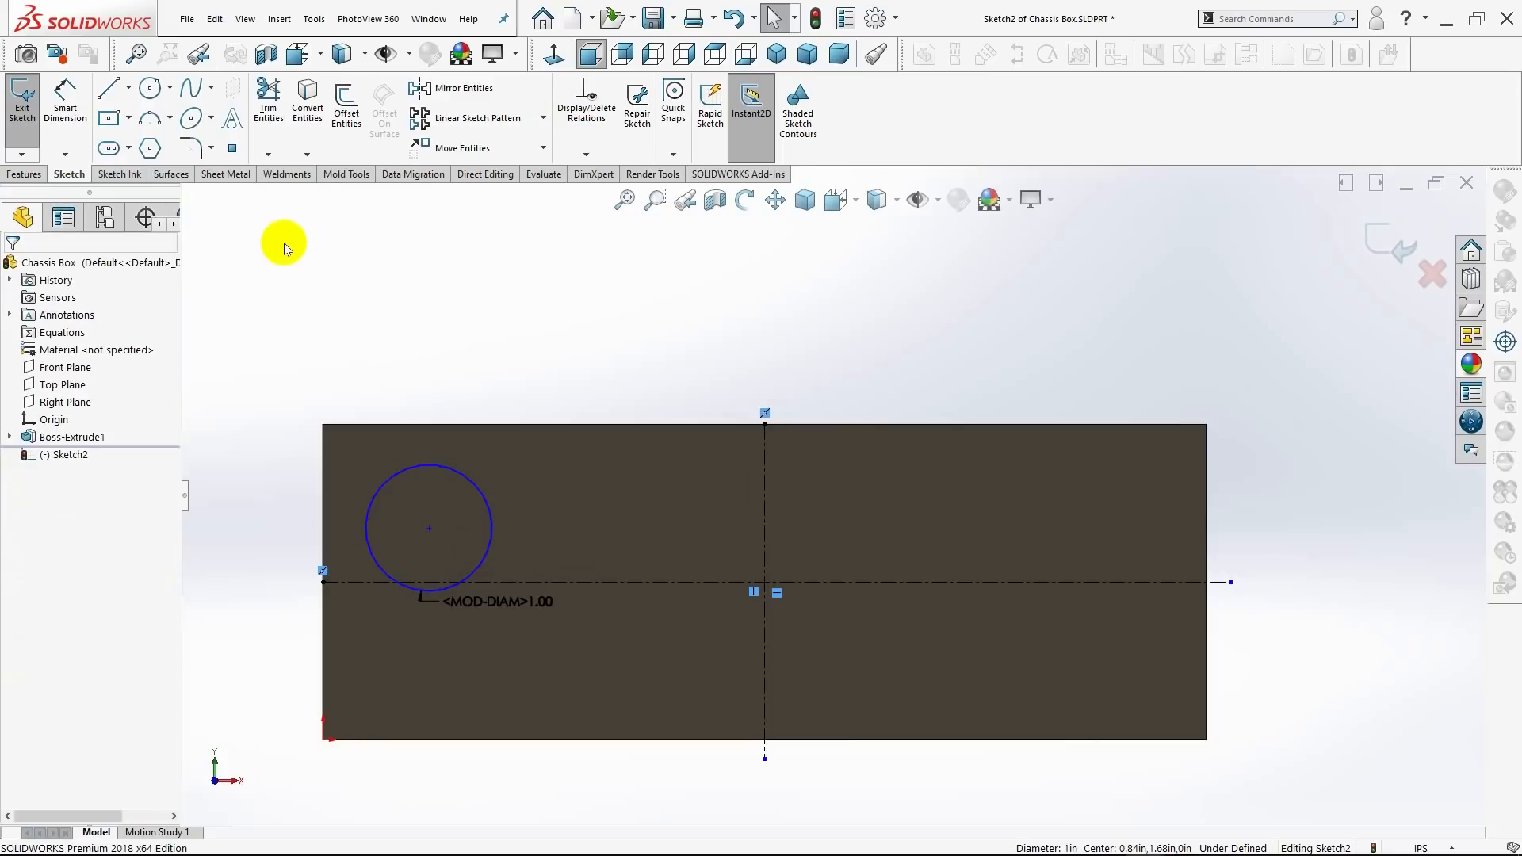
Sketch two circles about 0.75 in in diameter above the horizontal centerline, one just left of the vertical centerline and one right of it.
{"action": "left_click", "coordinate": [150, 88]}
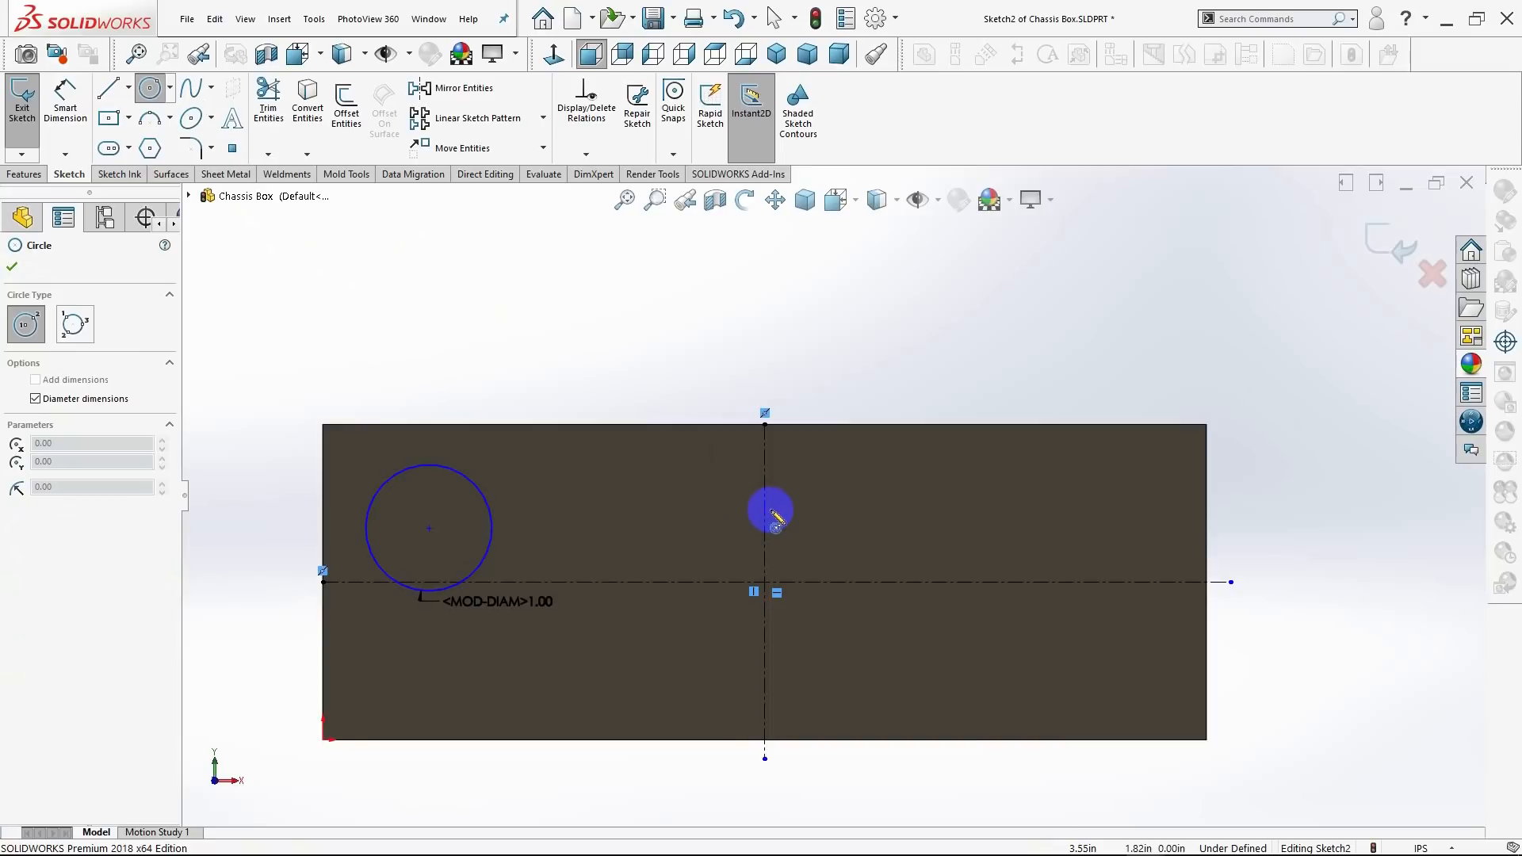
{"action": "left_click", "coordinate": [707, 511]}
{"action": "left_click", "coordinate": [749, 552]}
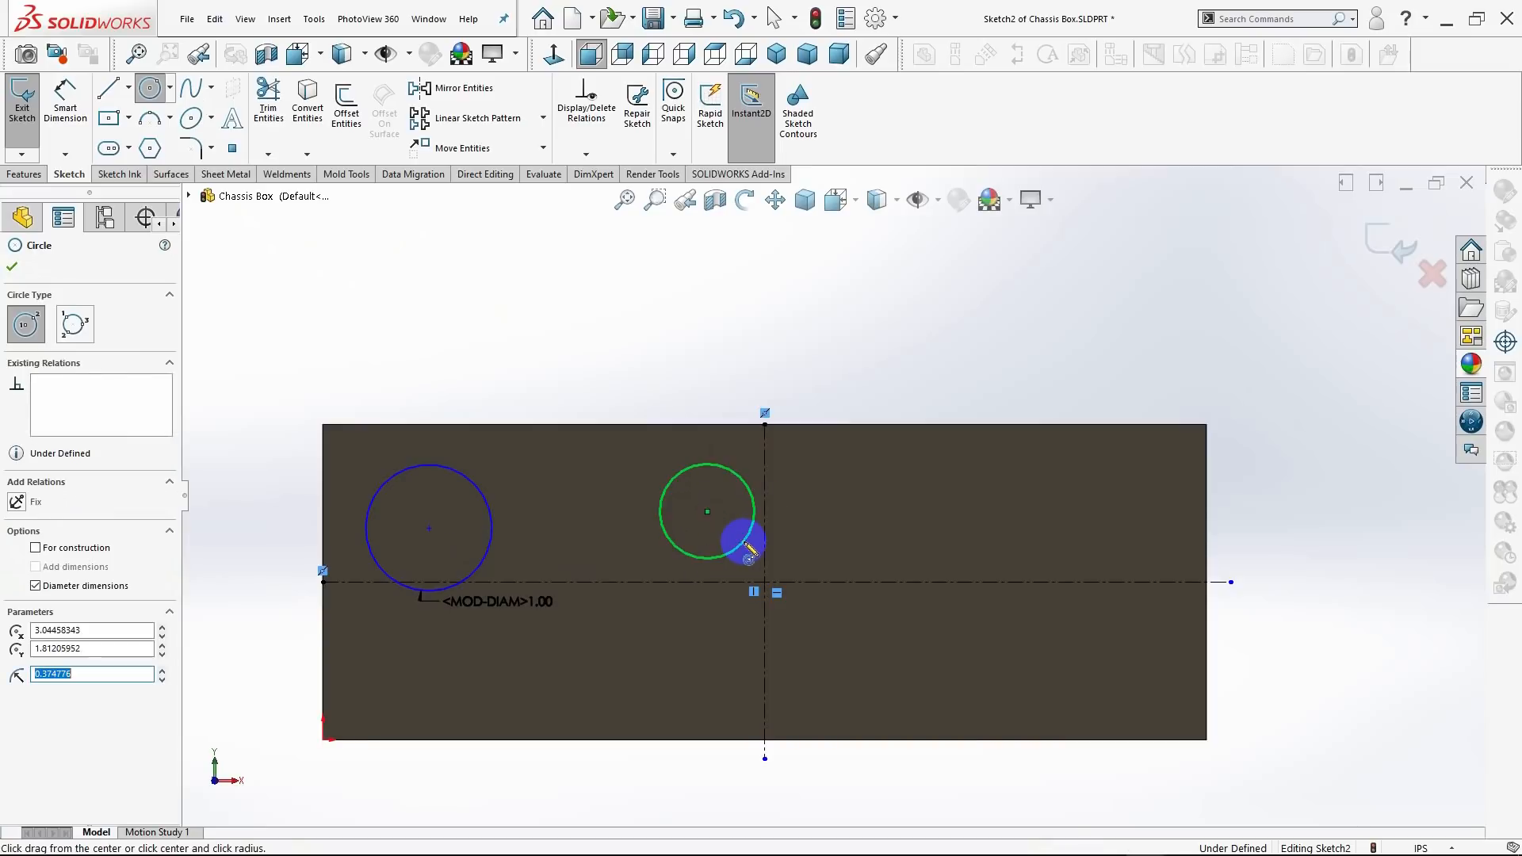
{"action": "key", "text": "Escape"}
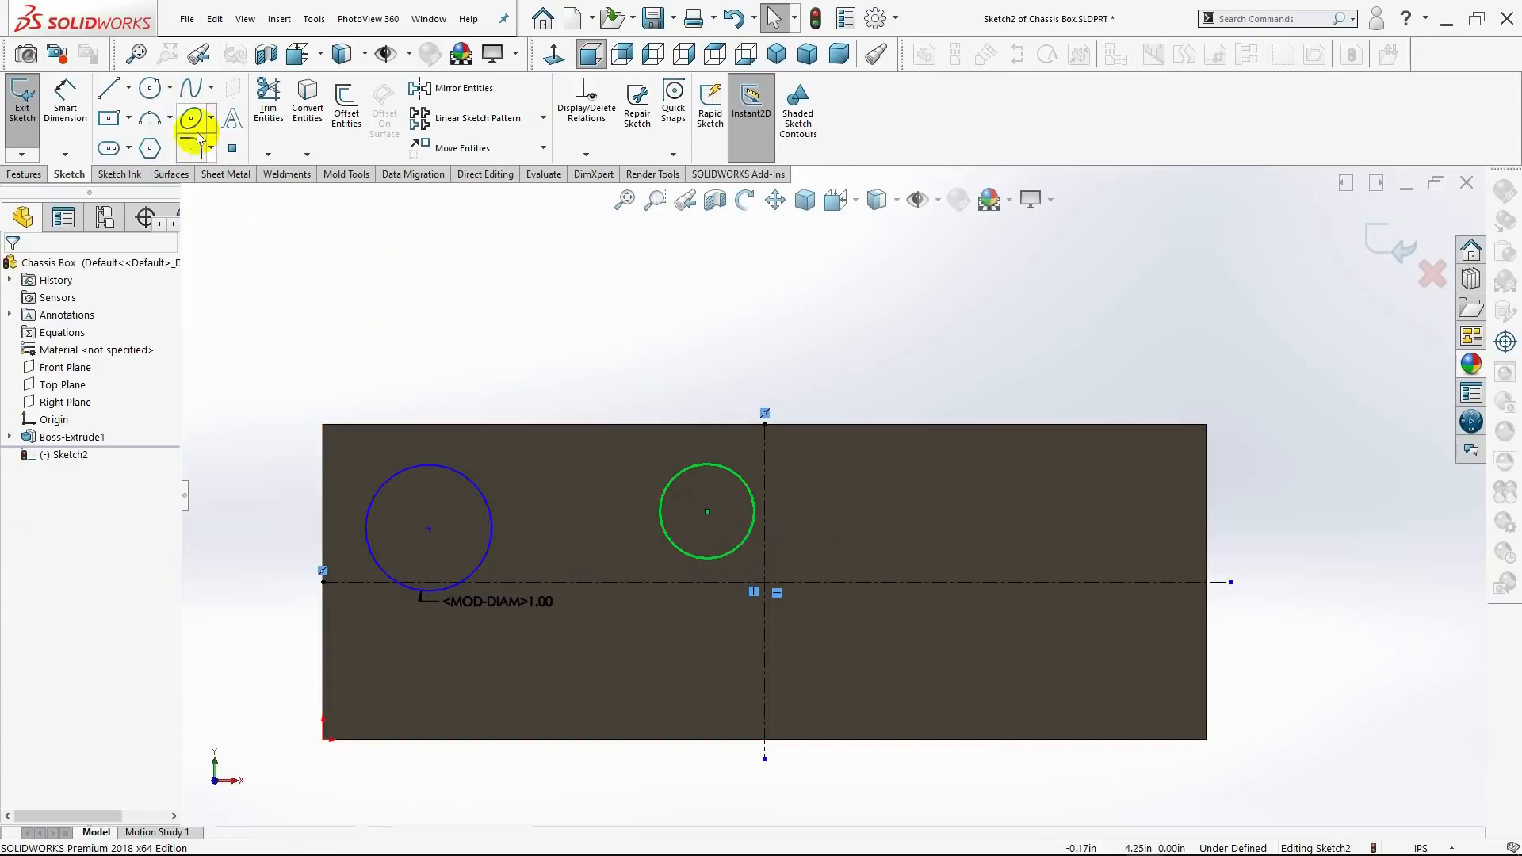
{"action": "left_click", "coordinate": [150, 88]}
{"action": "left_click", "coordinate": [973, 501]}
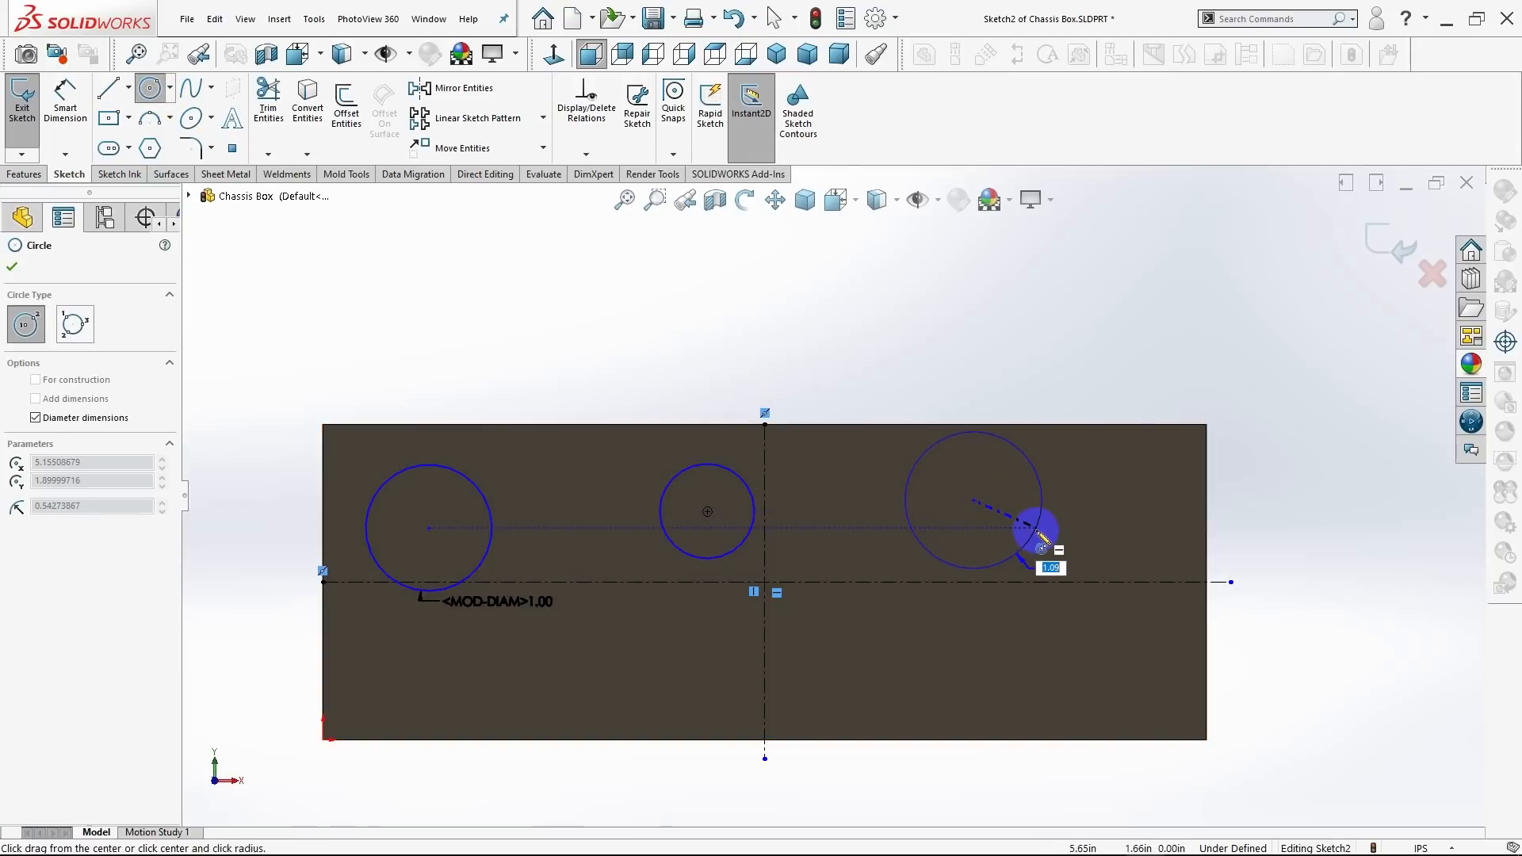
{"action": "left_click", "coordinate": [1017, 520]}
{"action": "key", "text": "Escape"}
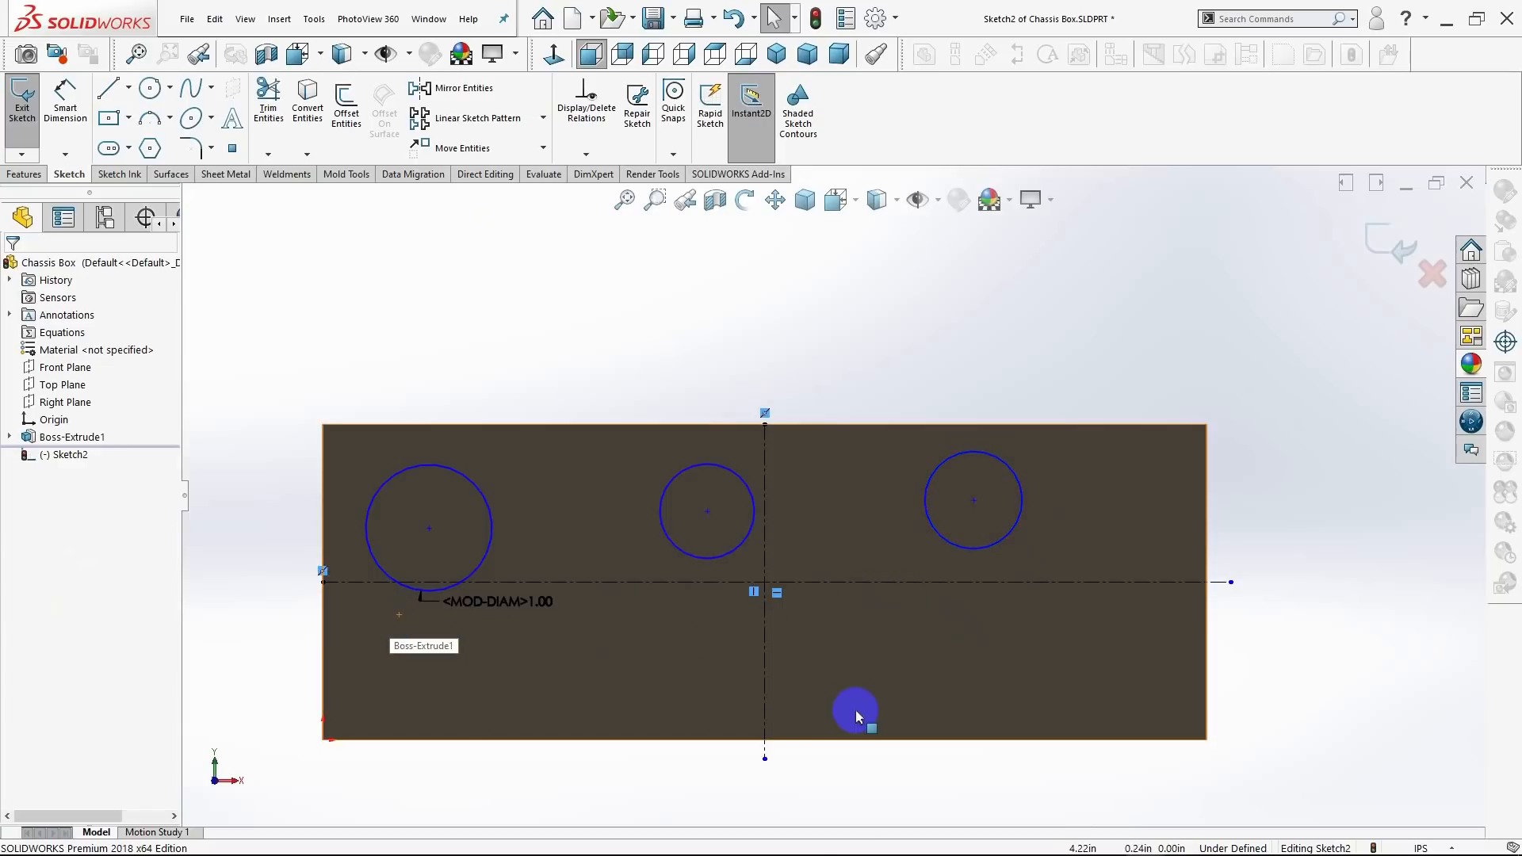
Move the left circle's diameter dimension above the face's upper-left corner, and add an Equal relation to all three circles.
{"action": "left_click_drag", "start_coordinate": [487, 607], "coordinate": [288, 357]}
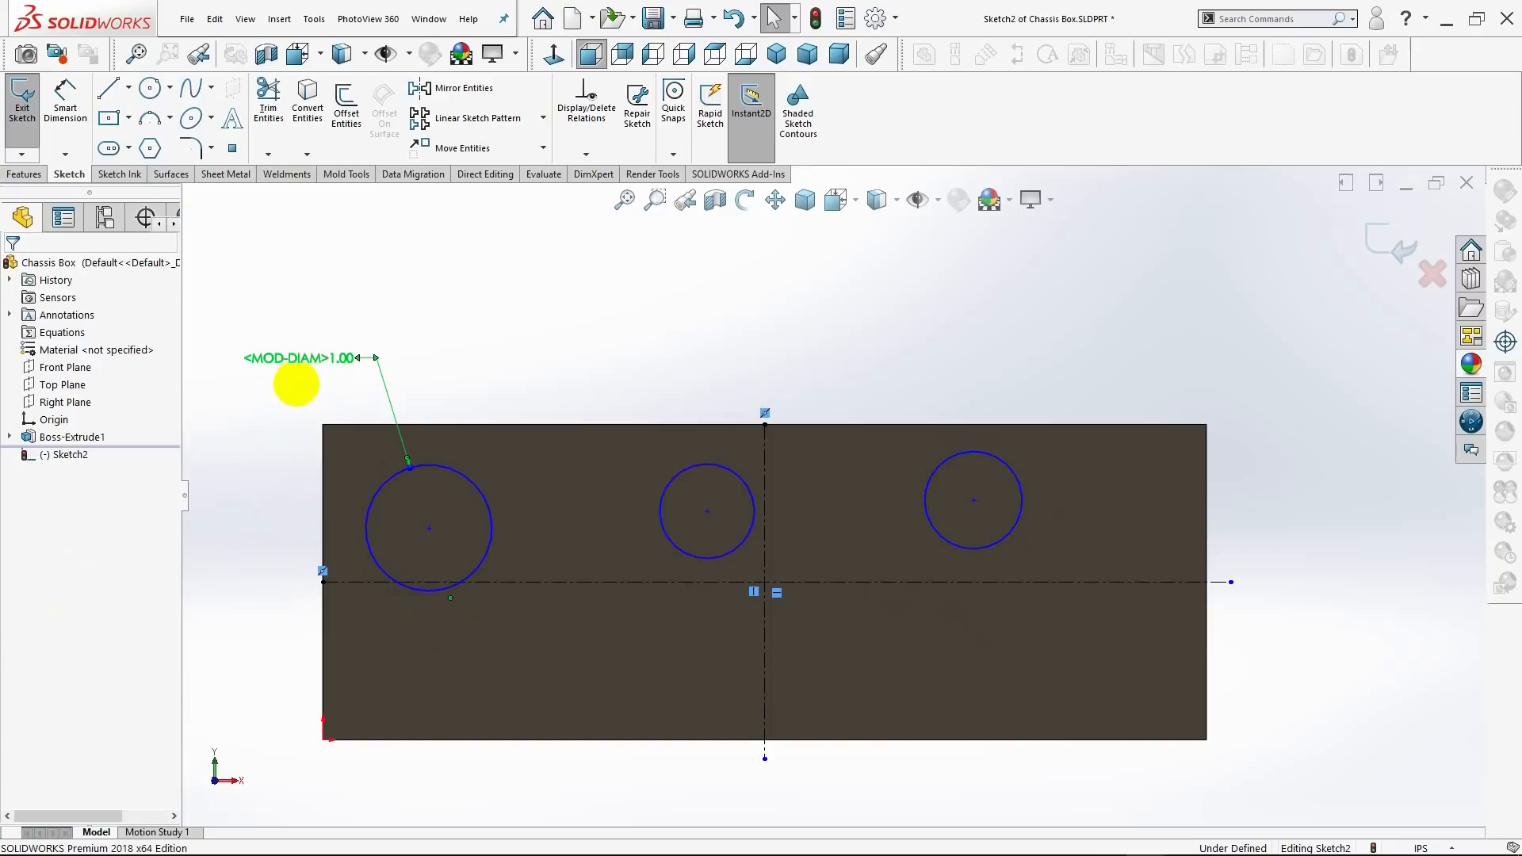
{"action": "key", "text": "Escape"}
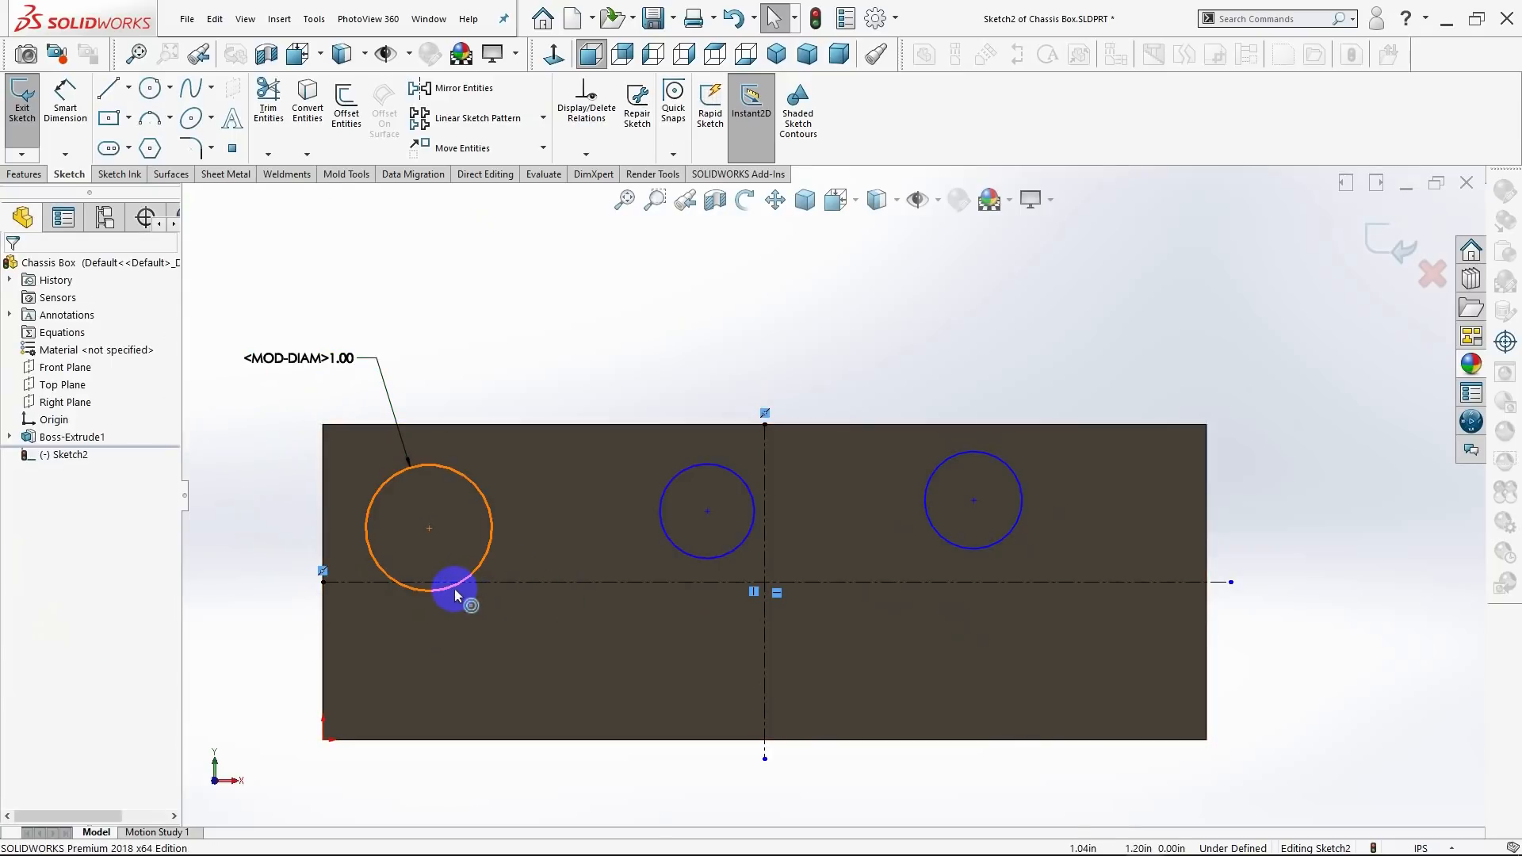
{"action": "left_click", "coordinate": [456, 593]}
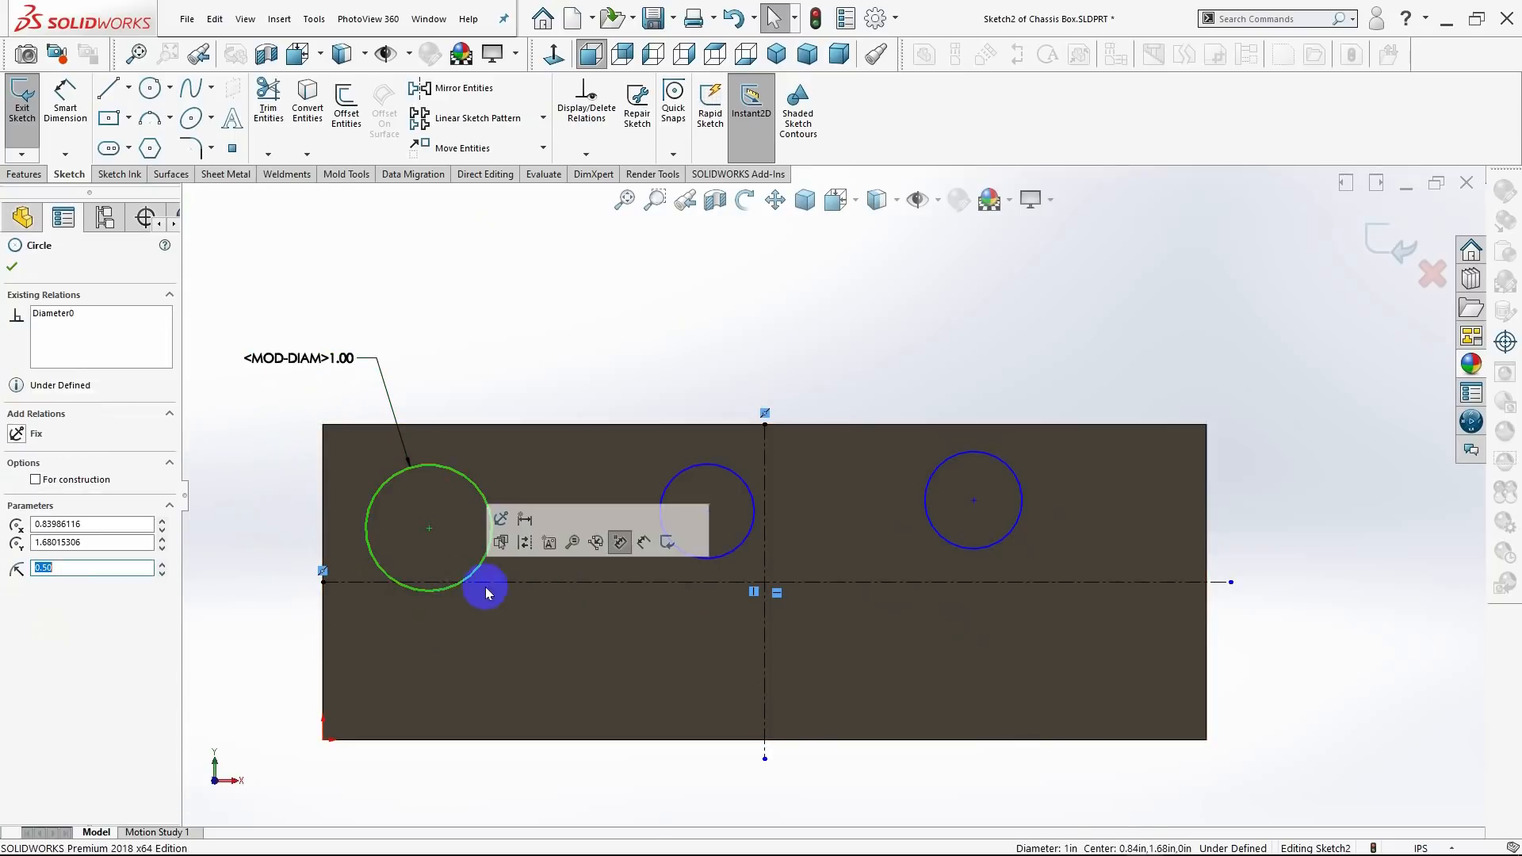
{"action": "left_click", "coordinate": [709, 562]}
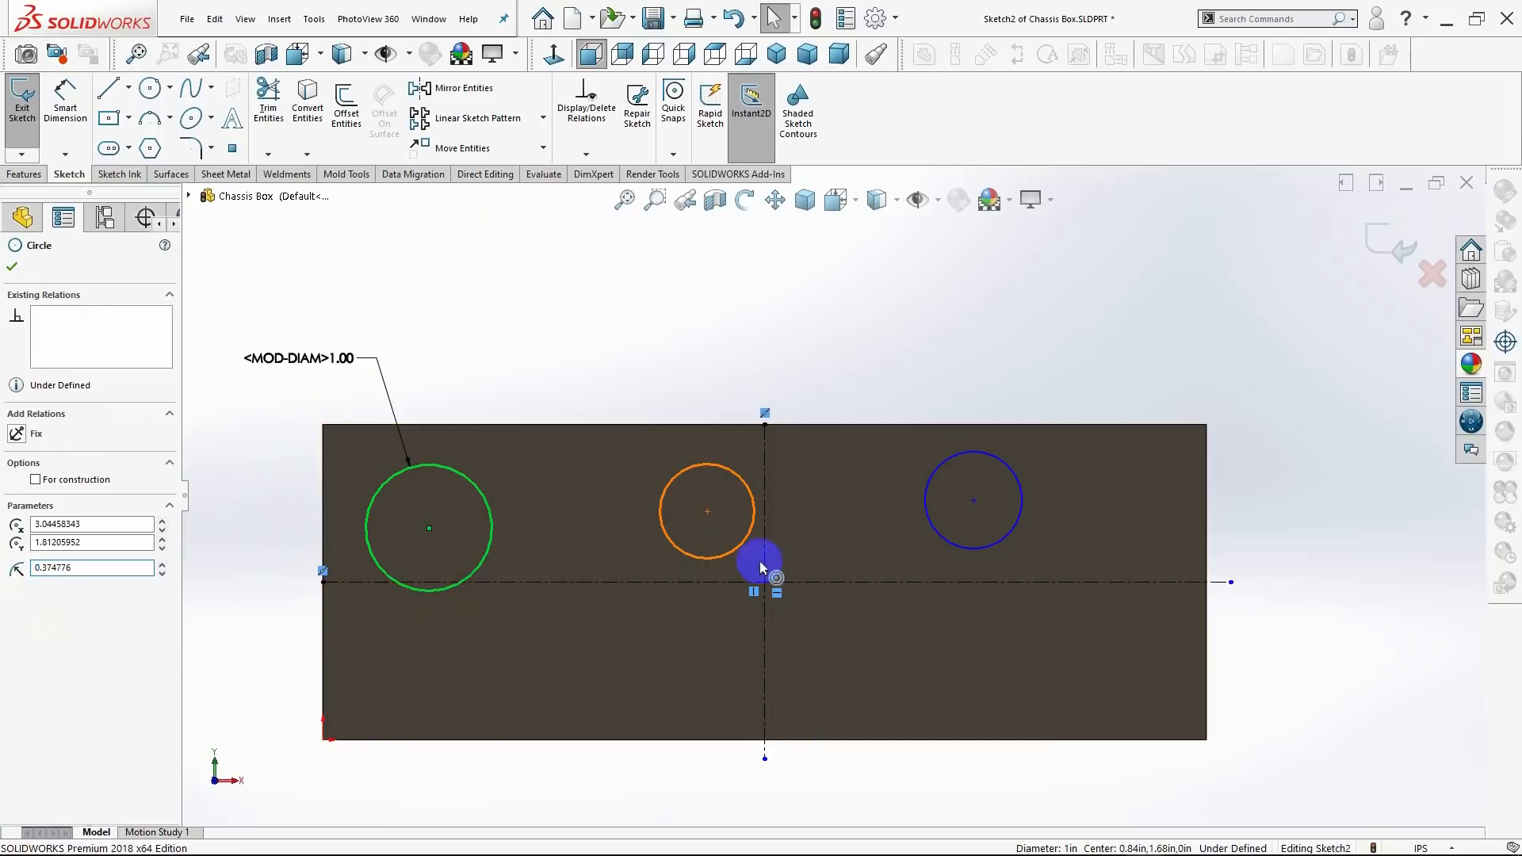
{"action": "left_click", "coordinate": [961, 555], "text": "ctrl"}
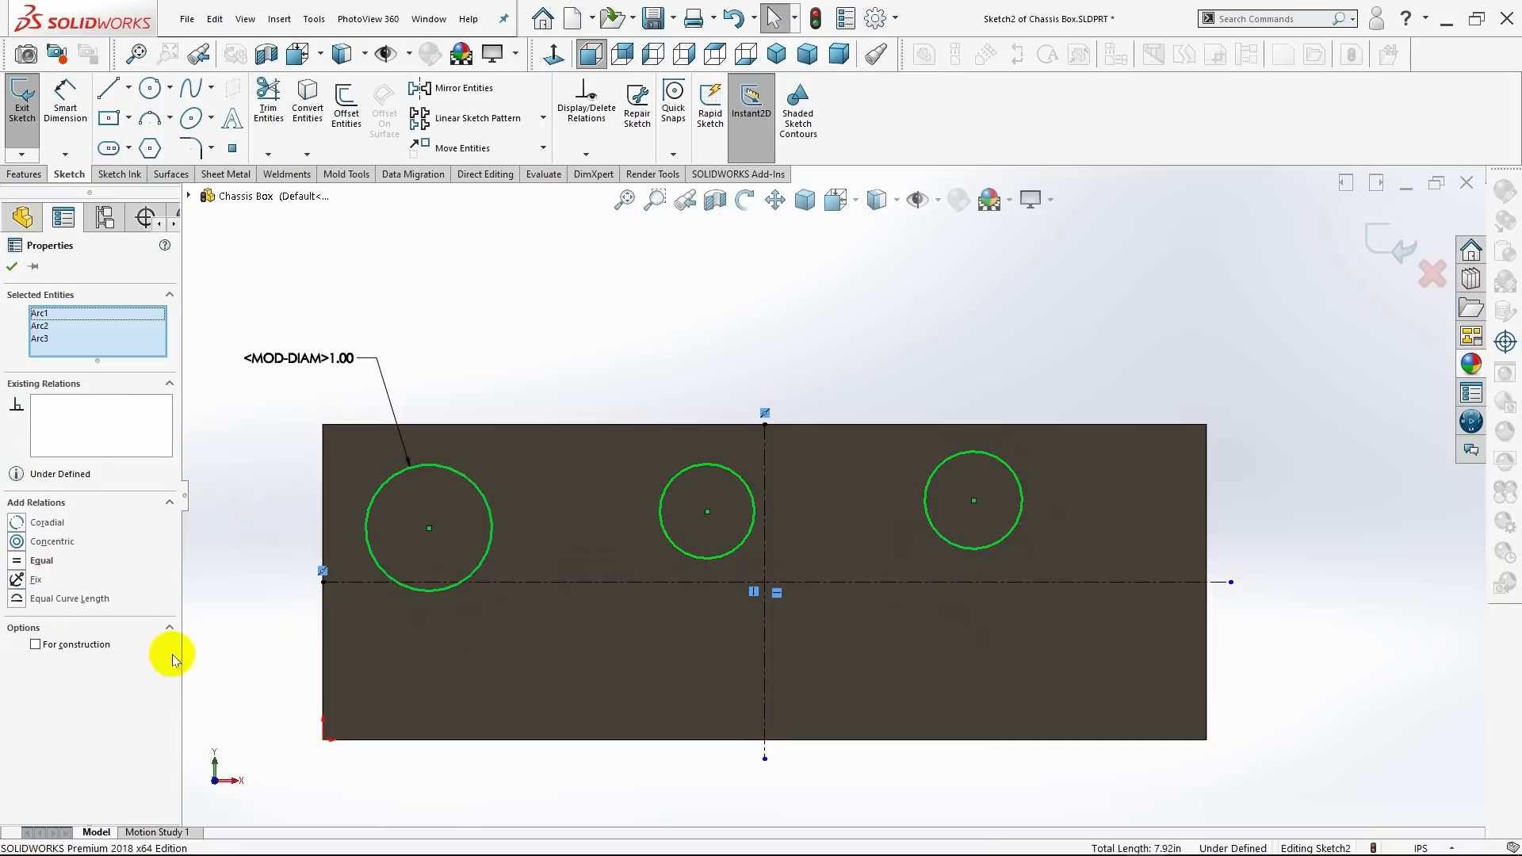
{"action": "left_click", "coordinate": [17, 562]}
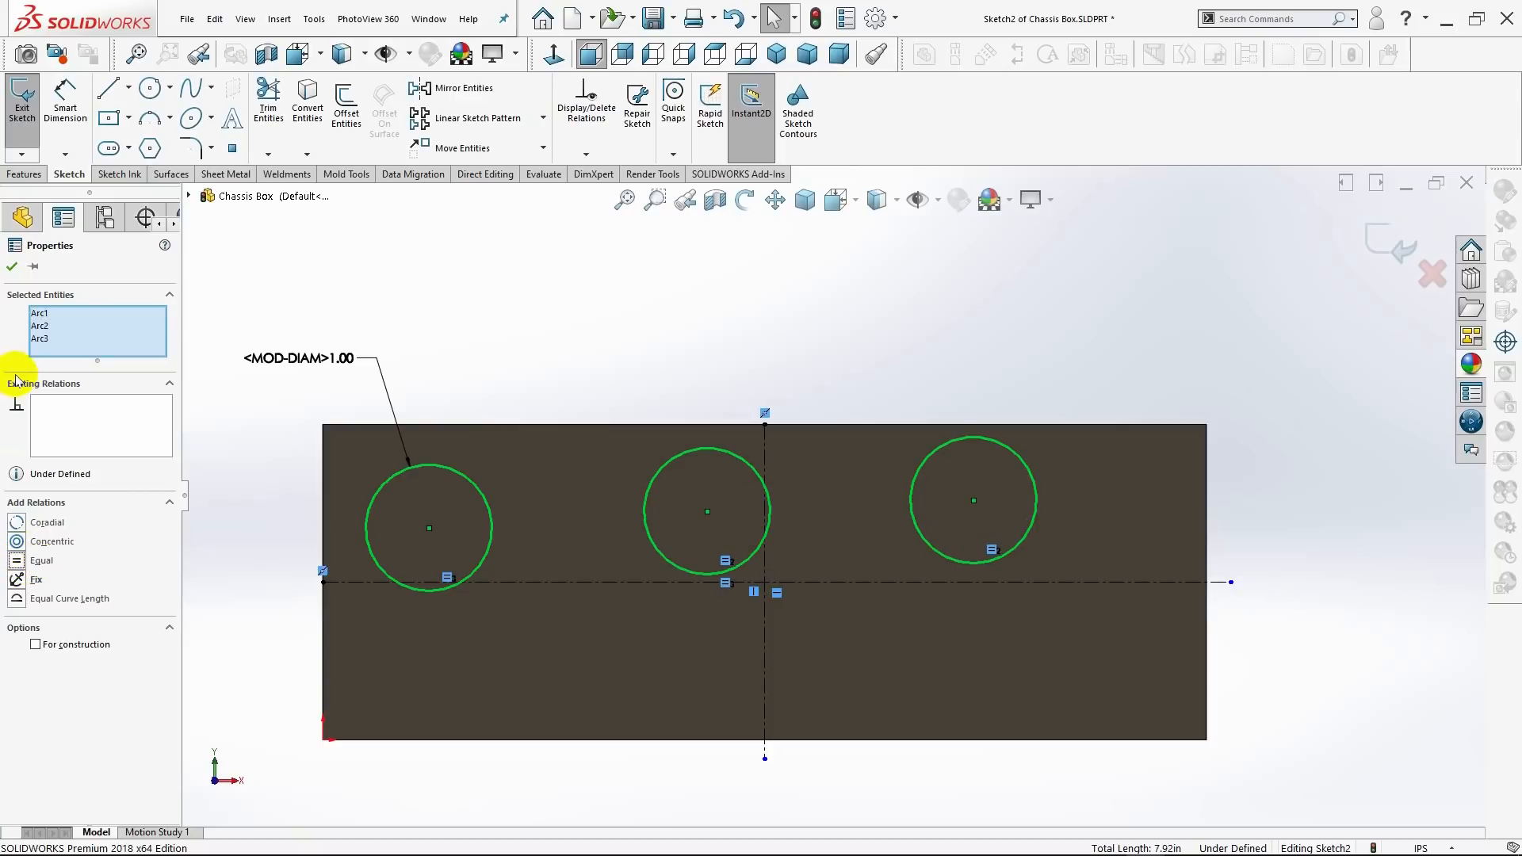
{"action": "left_click", "coordinate": [12, 267]}
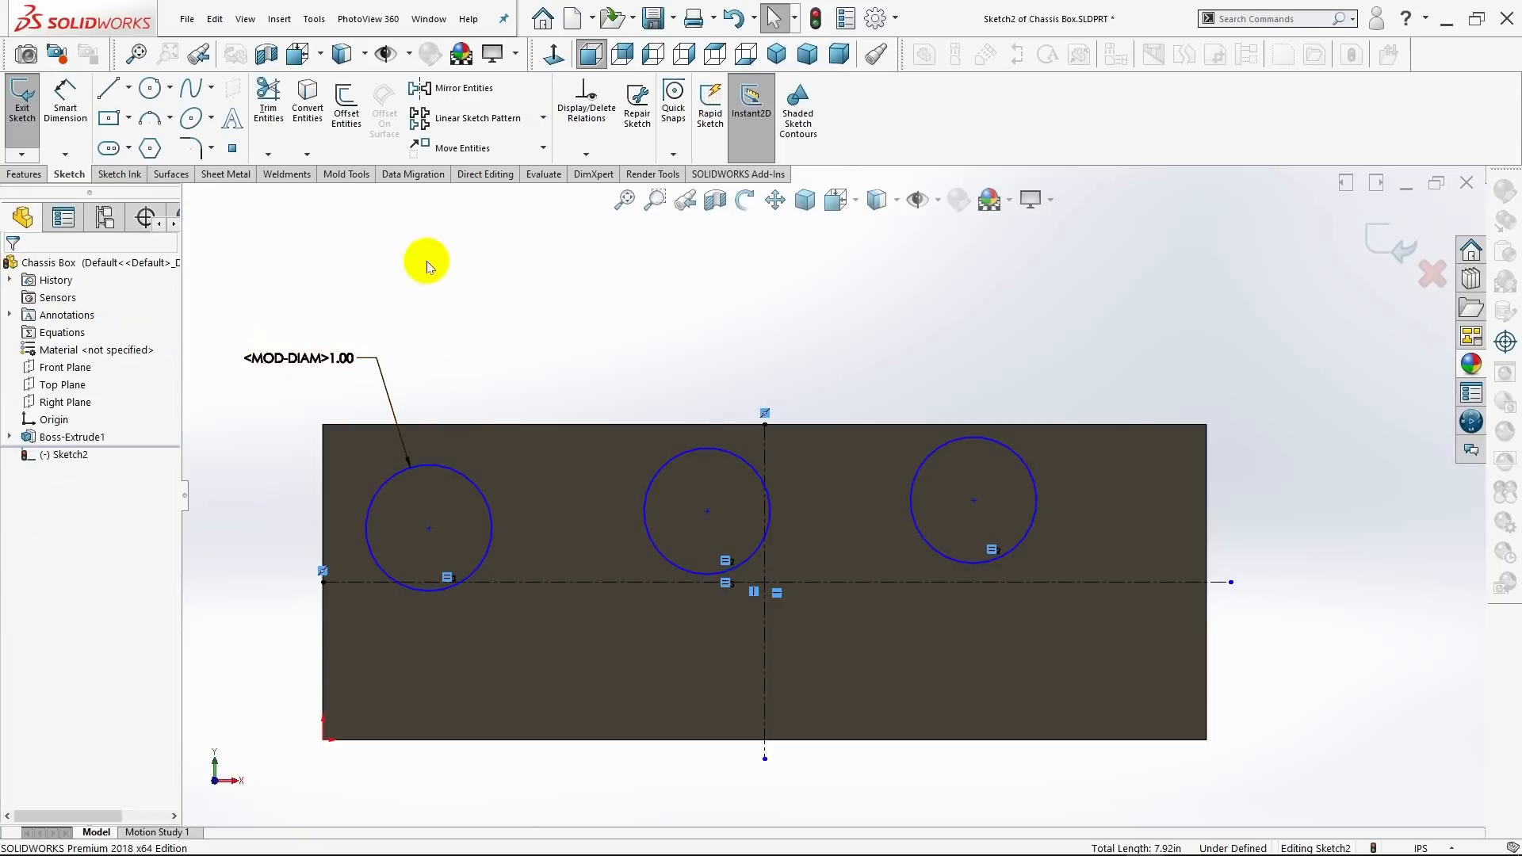
Dimension the left circle's center 1.50 in from the face's left edge.
{"action": "left_click", "coordinate": [70, 103]}
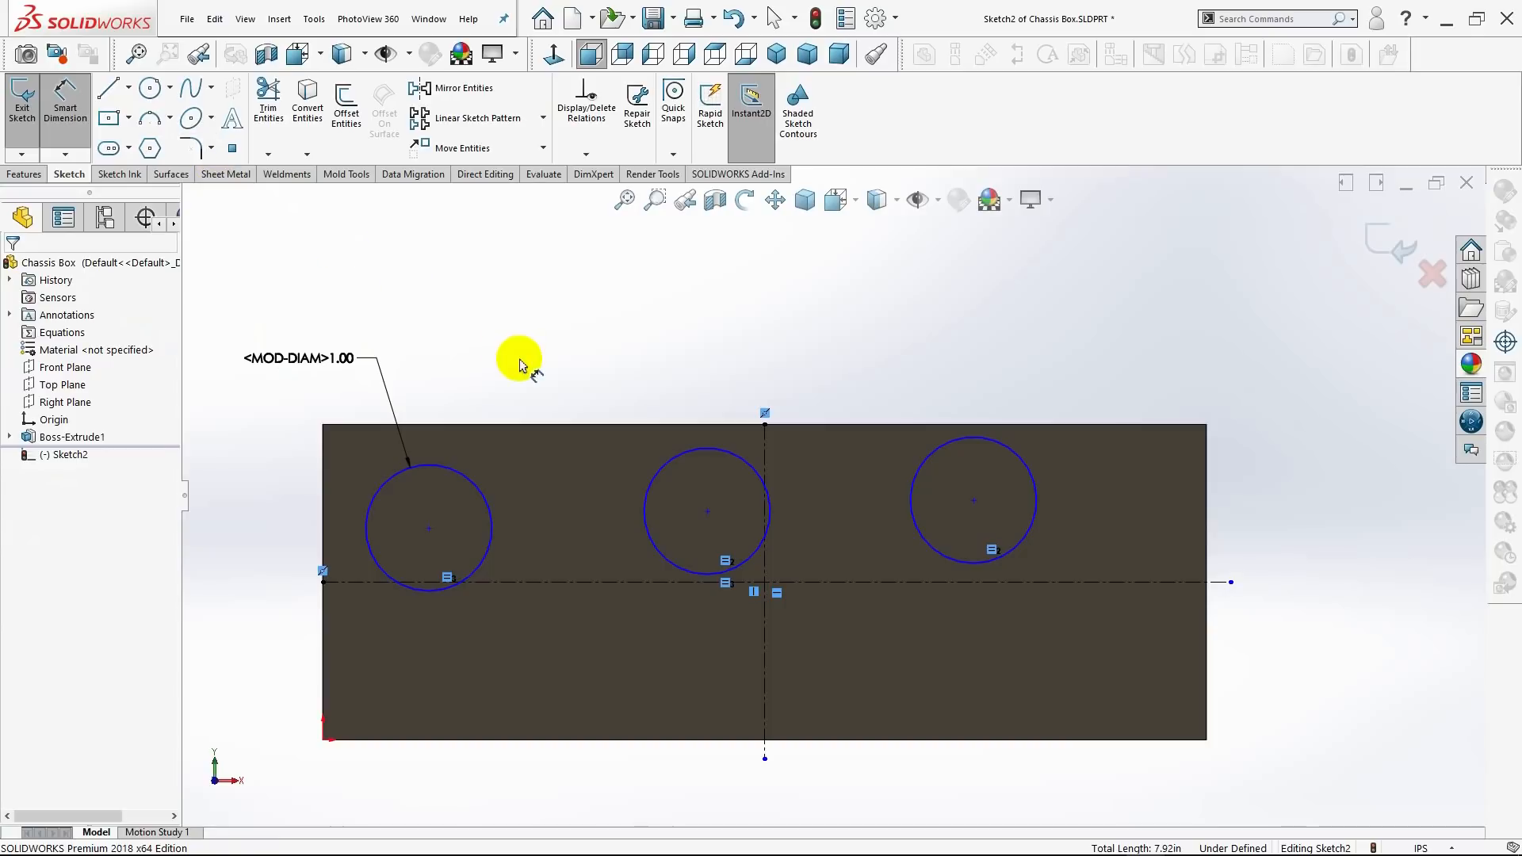
{"action": "left_click", "coordinate": [408, 529]}
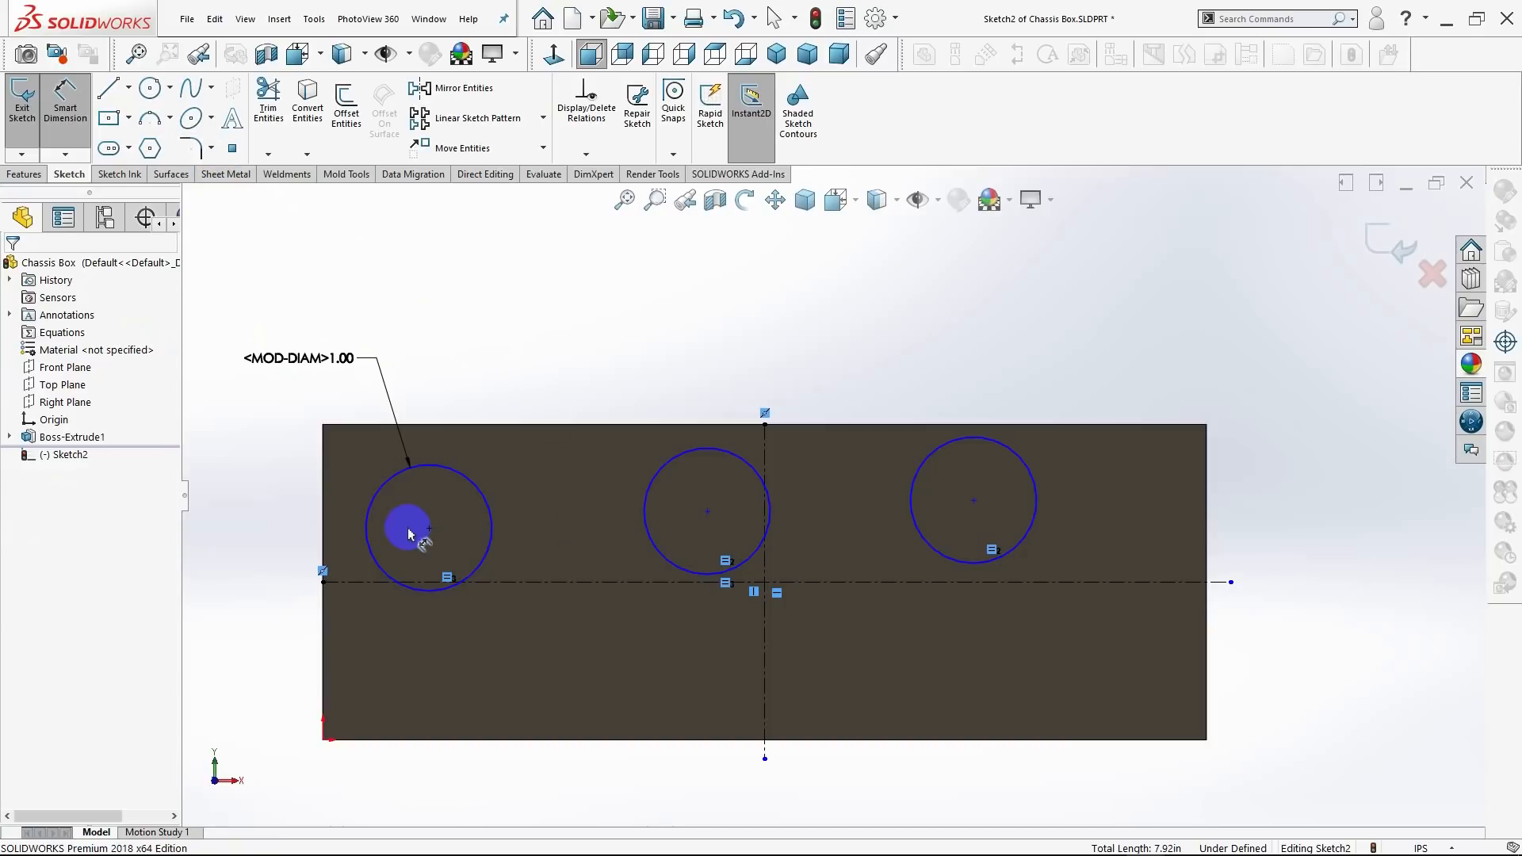
{"action": "left_click", "coordinate": [324, 547]}
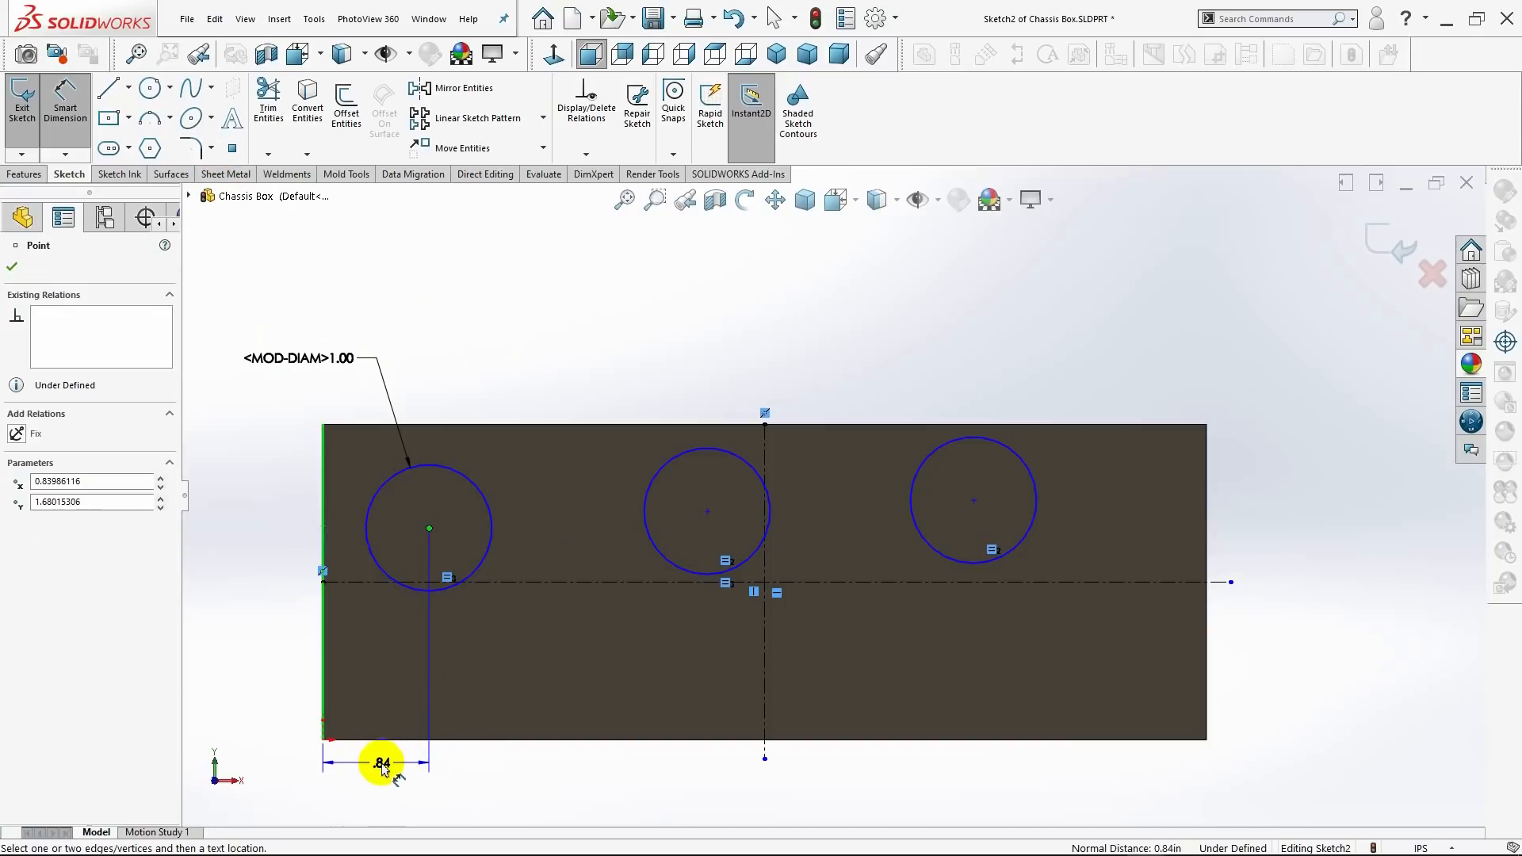
{"action": "left_click", "coordinate": [382, 770]}
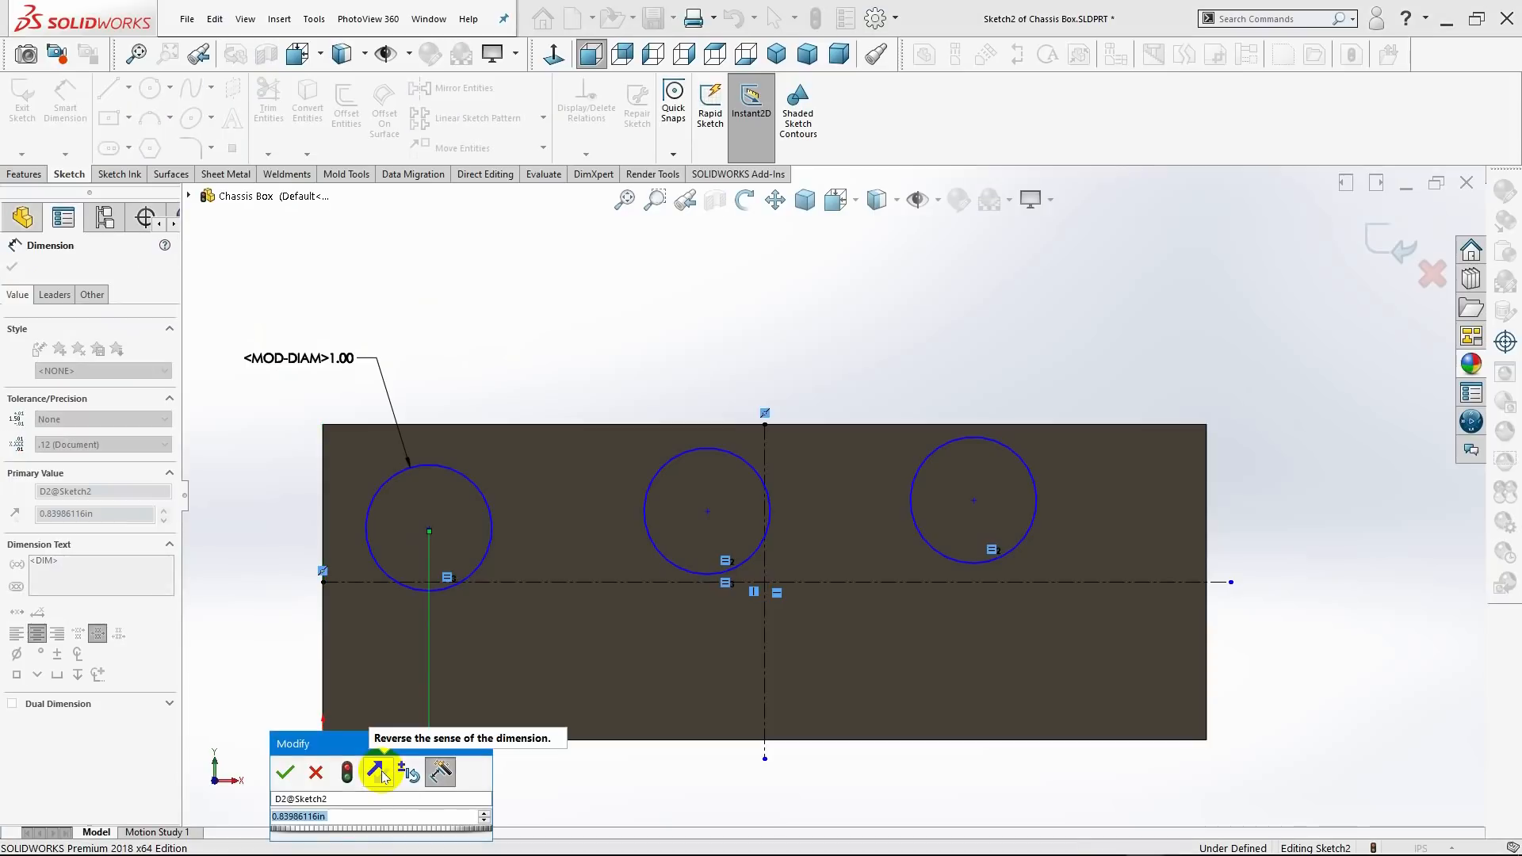
{"action": "type", "text": "1.5"}
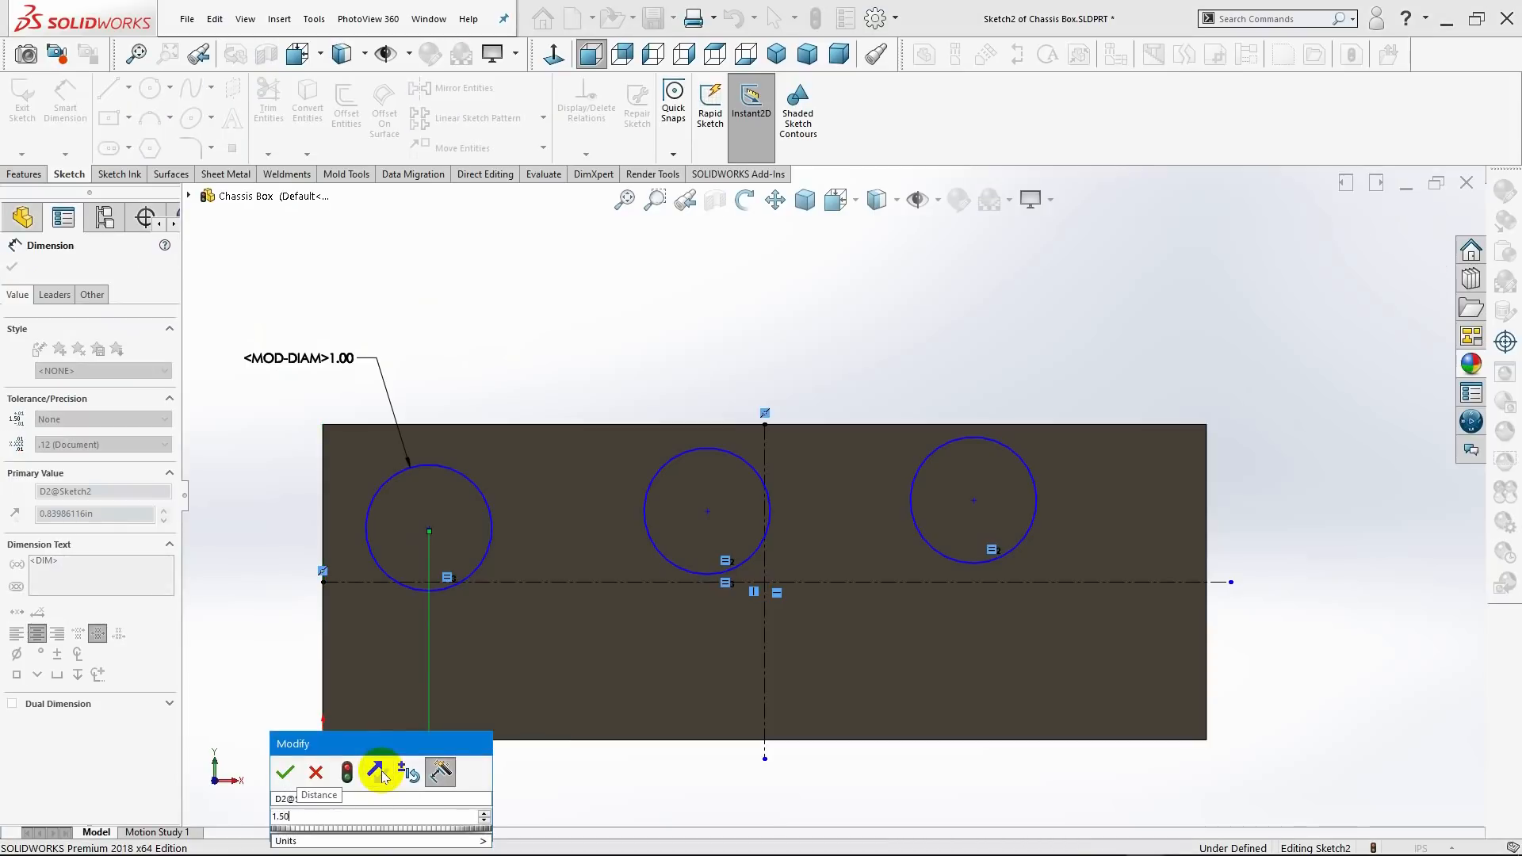
{"action": "key", "text": "Return"}
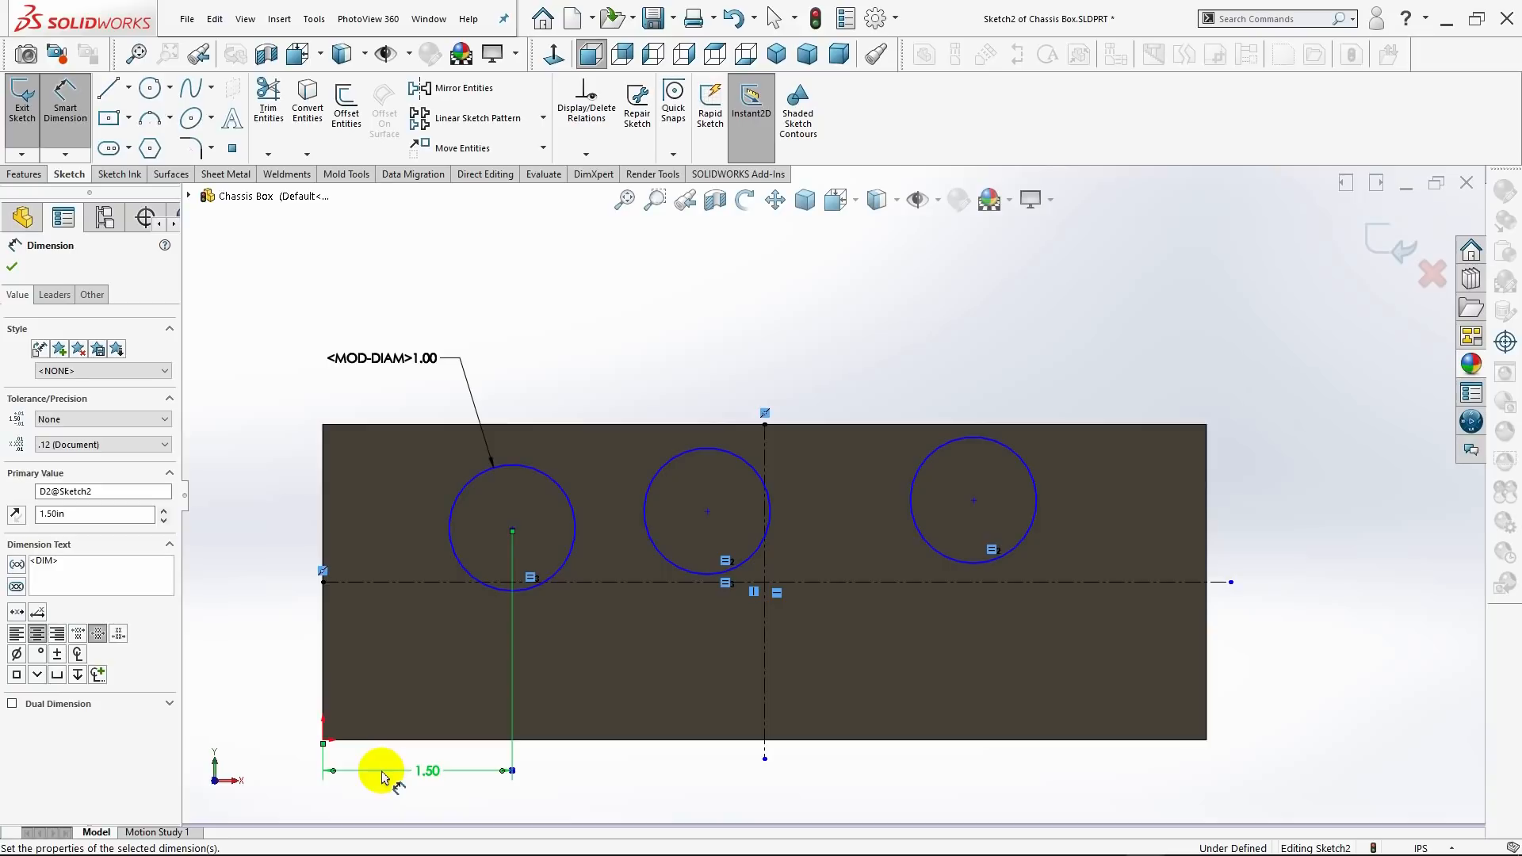
Dimension the middle circle's center 3.50 in from the face's left edge.
{"action": "left_click", "coordinate": [707, 513]}
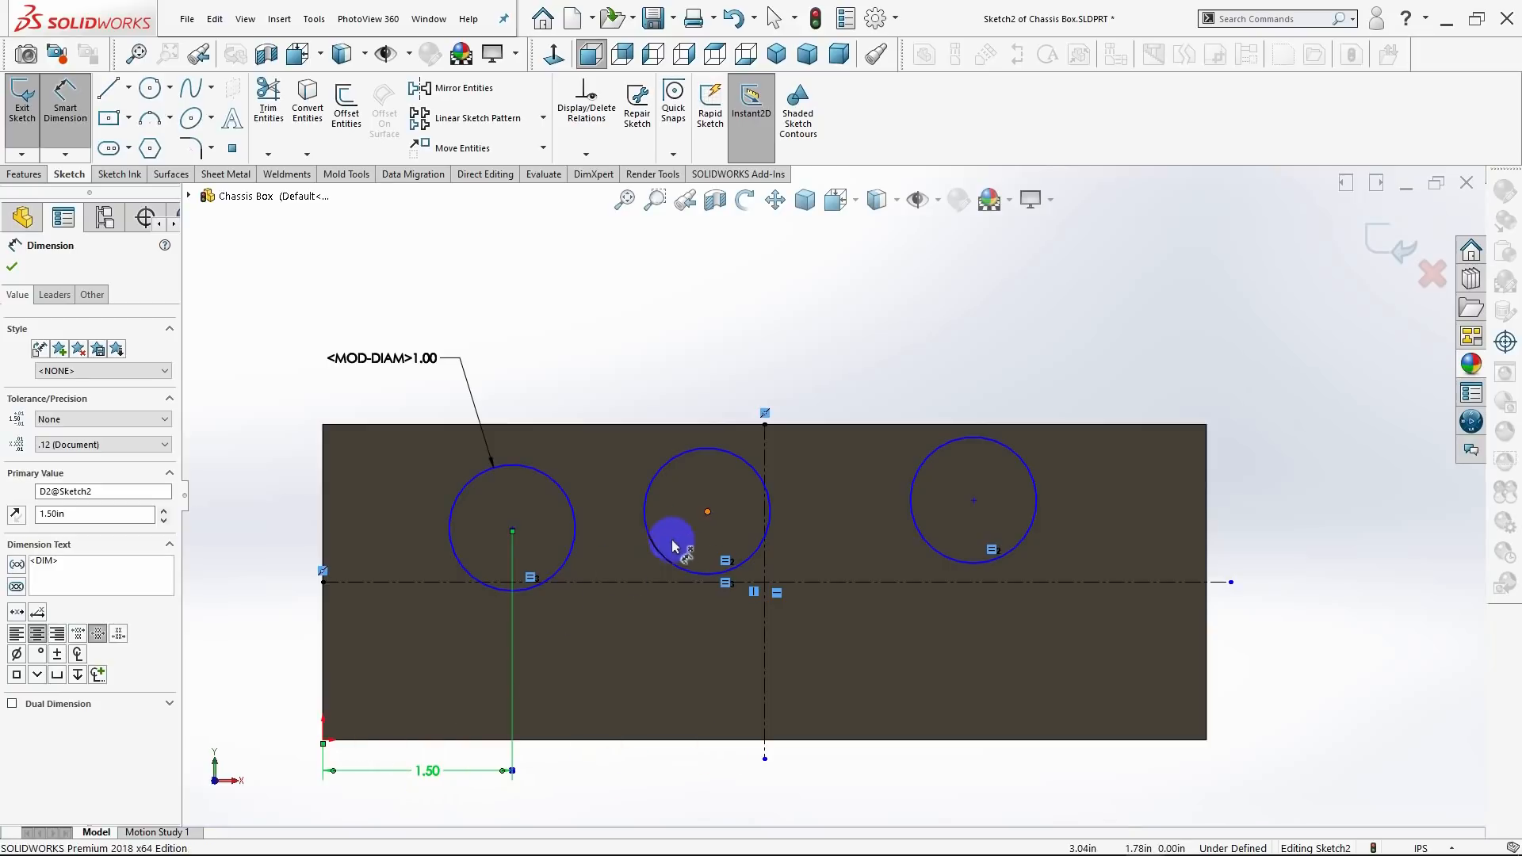
{"action": "left_click", "coordinate": [324, 650]}
{"action": "key", "text": "z"}
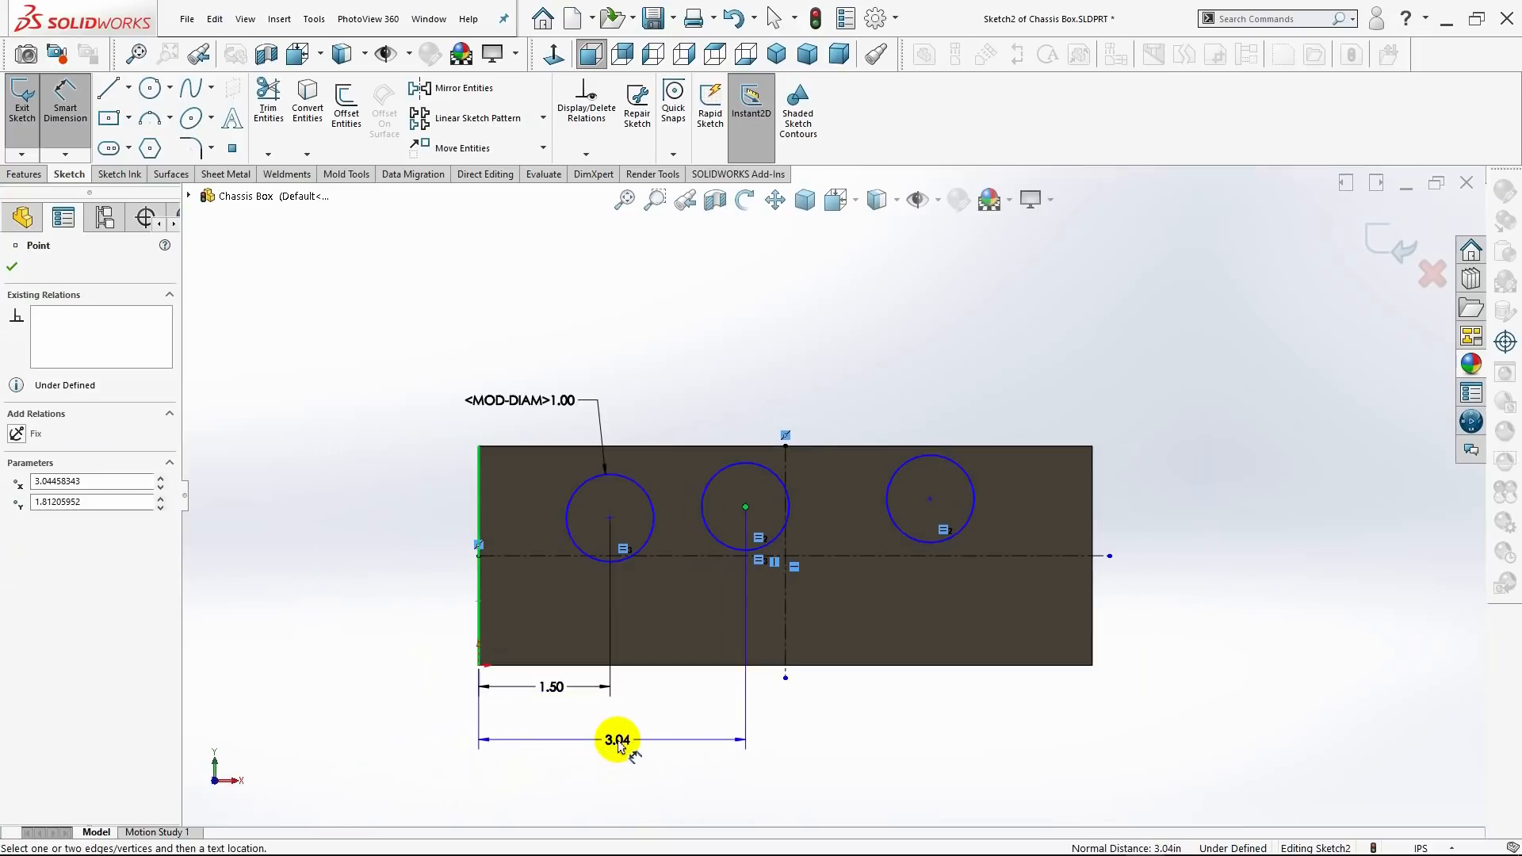
{"action": "left_click", "coordinate": [619, 745]}
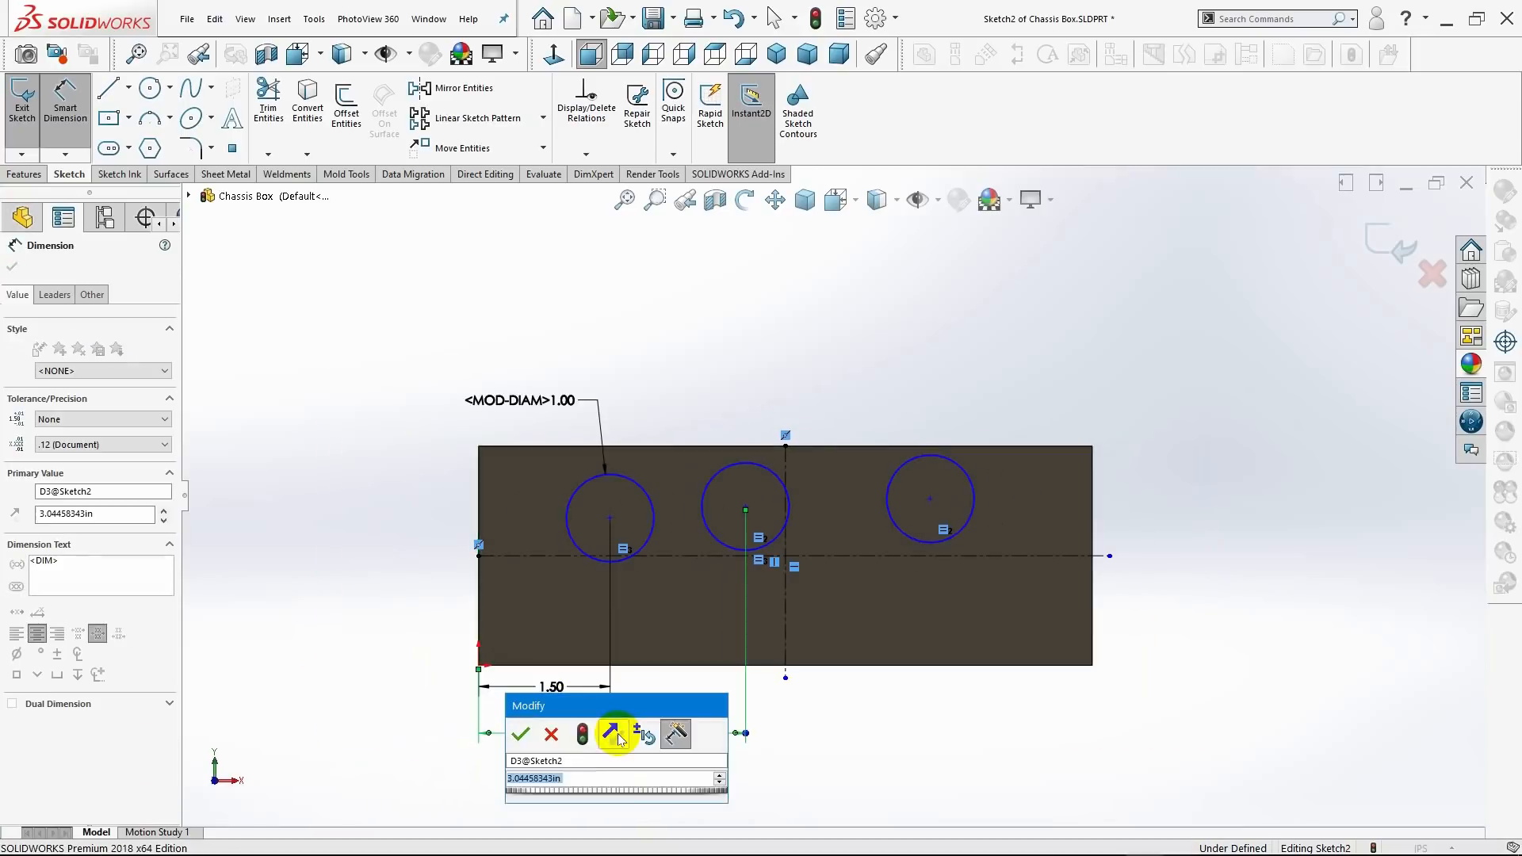
{"action": "type", "text": "3.5"}
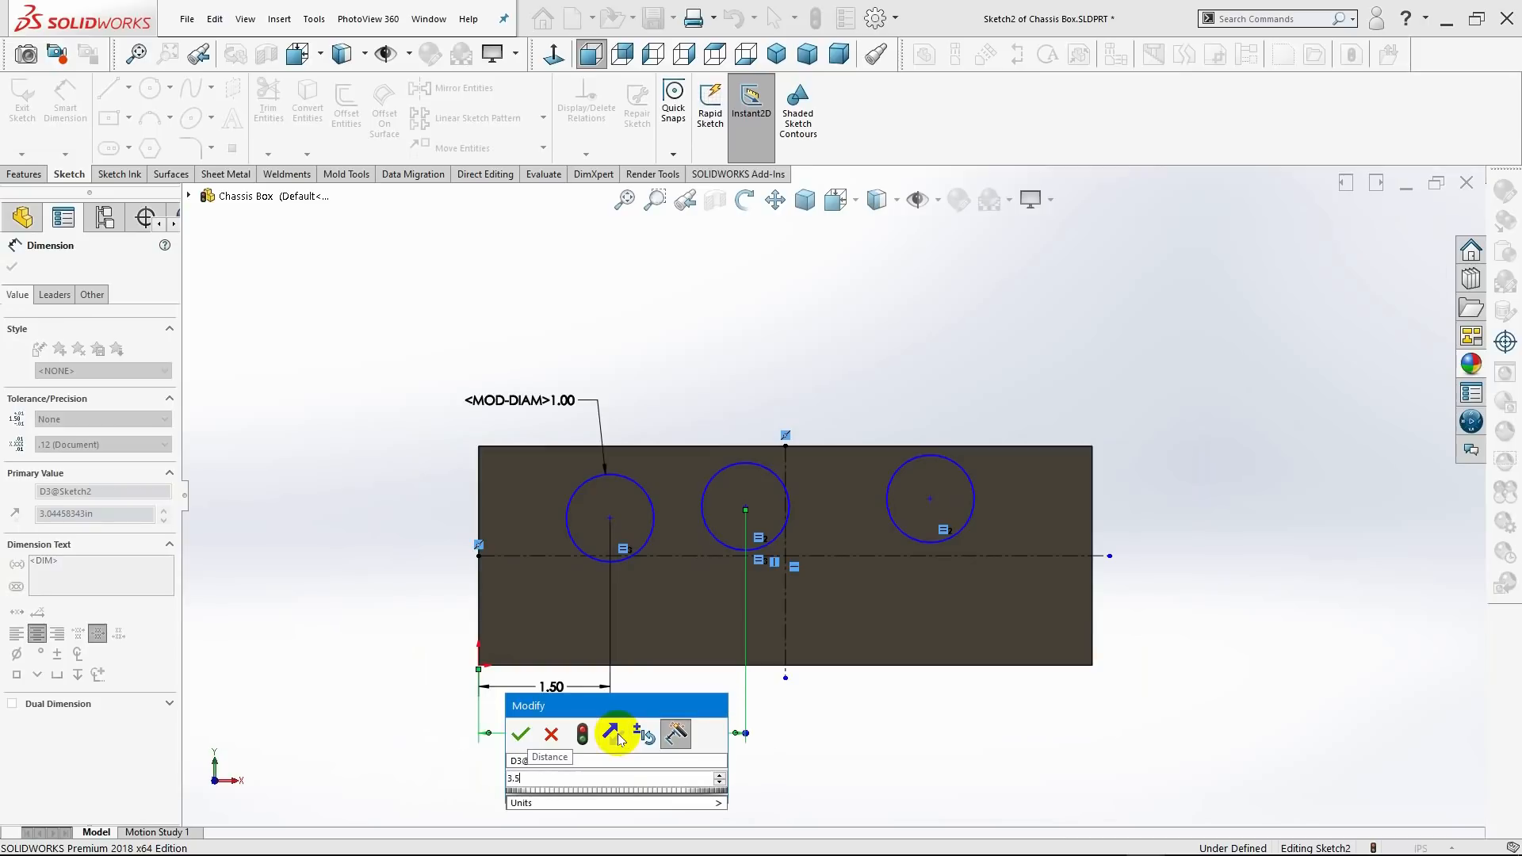
{"action": "key", "text": "Return"}
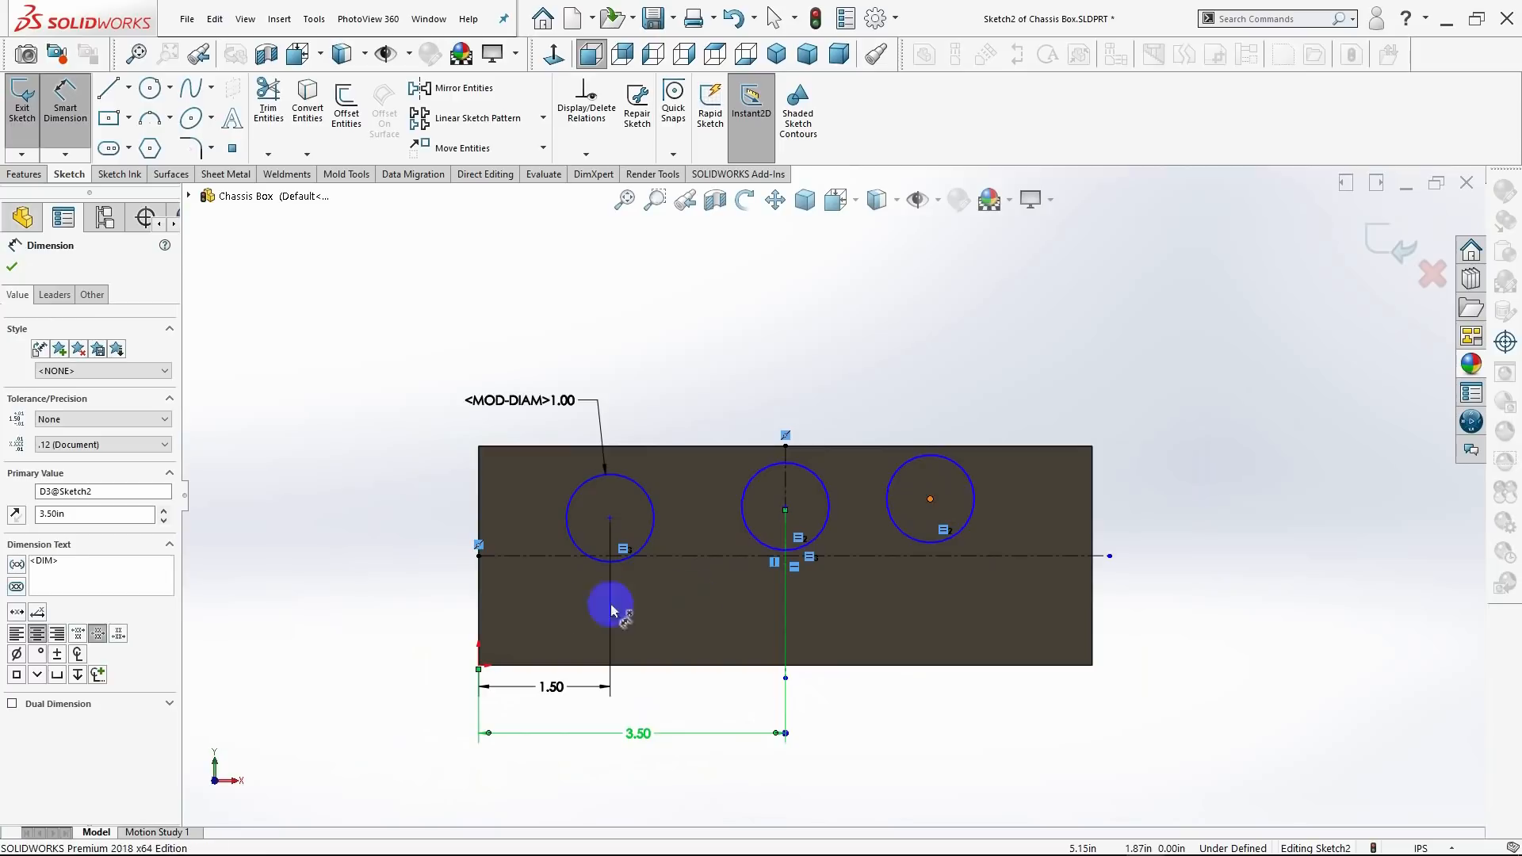
Dimension the right circle's center 5.50 in from the face's left edge.
{"action": "left_click", "coordinate": [480, 606]}
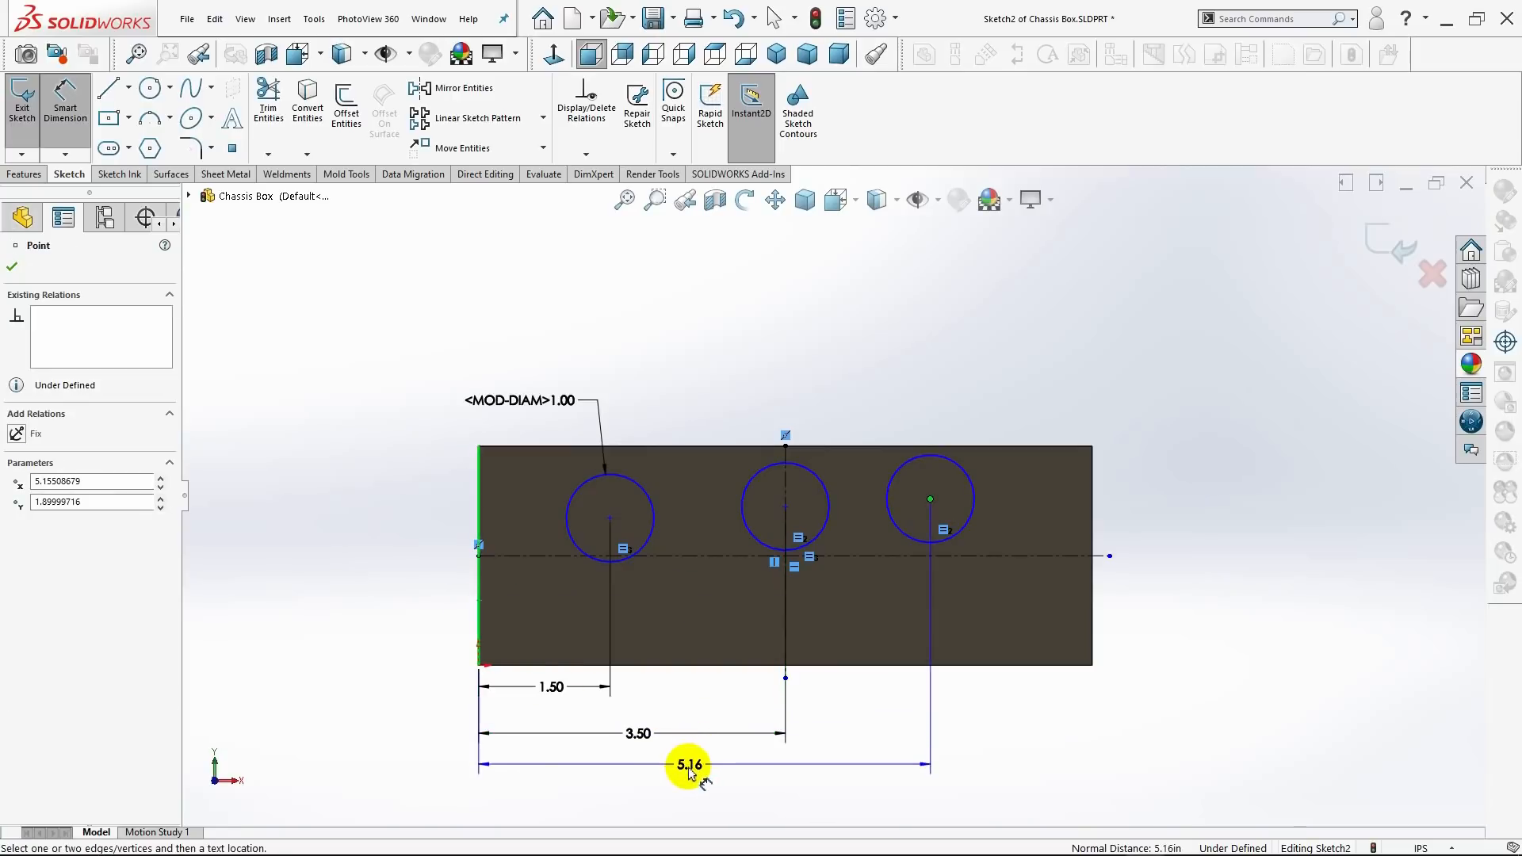
{"action": "left_click", "coordinate": [690, 777]}
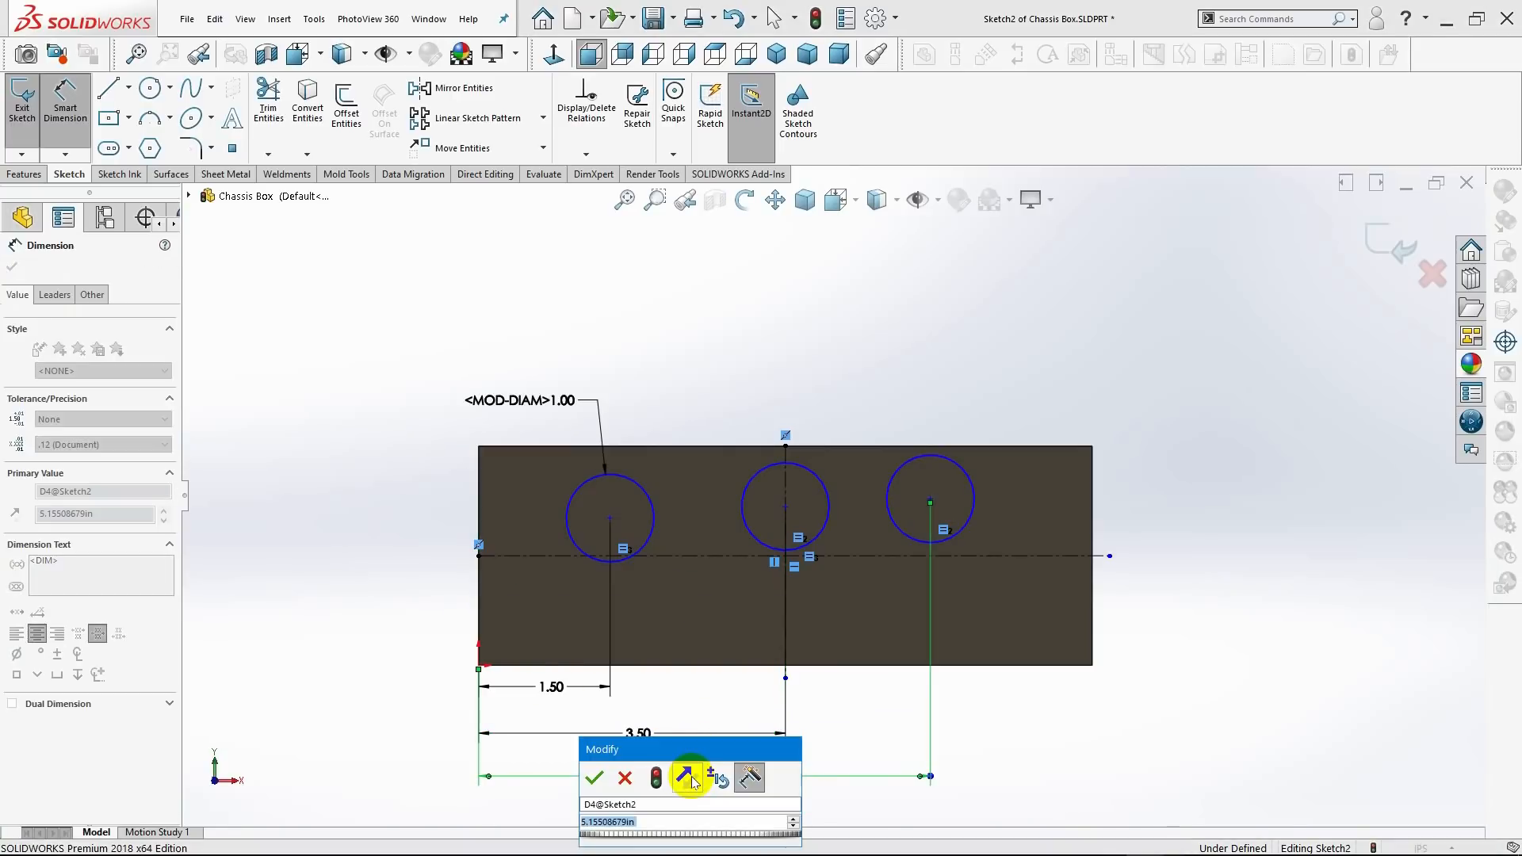
{"action": "key", "text": "BackSpace"}
{"action": "type", "text": "5.50"}
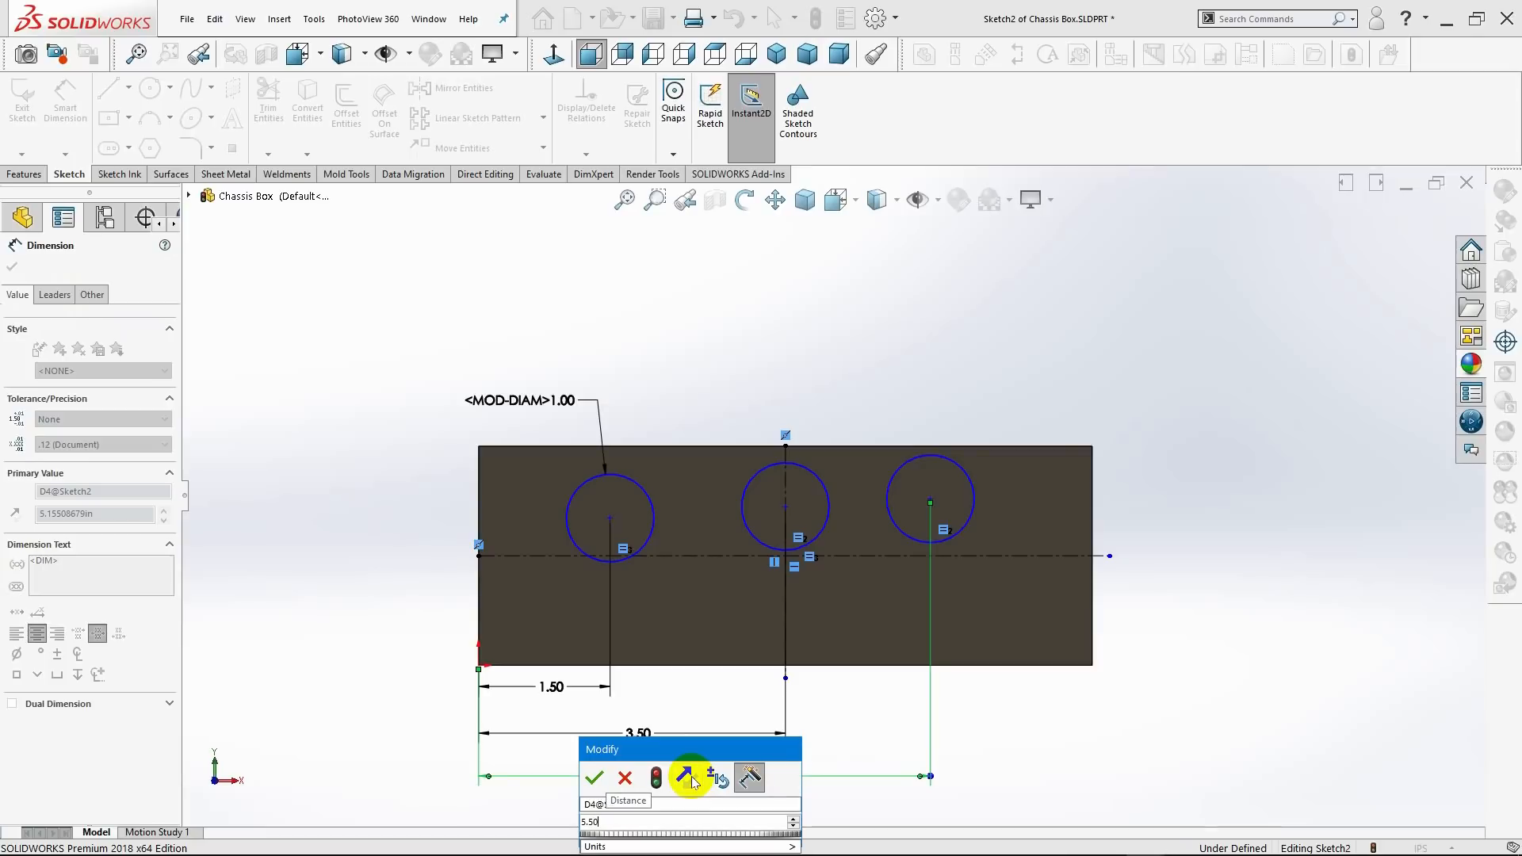
{"action": "key", "text": "Return"}
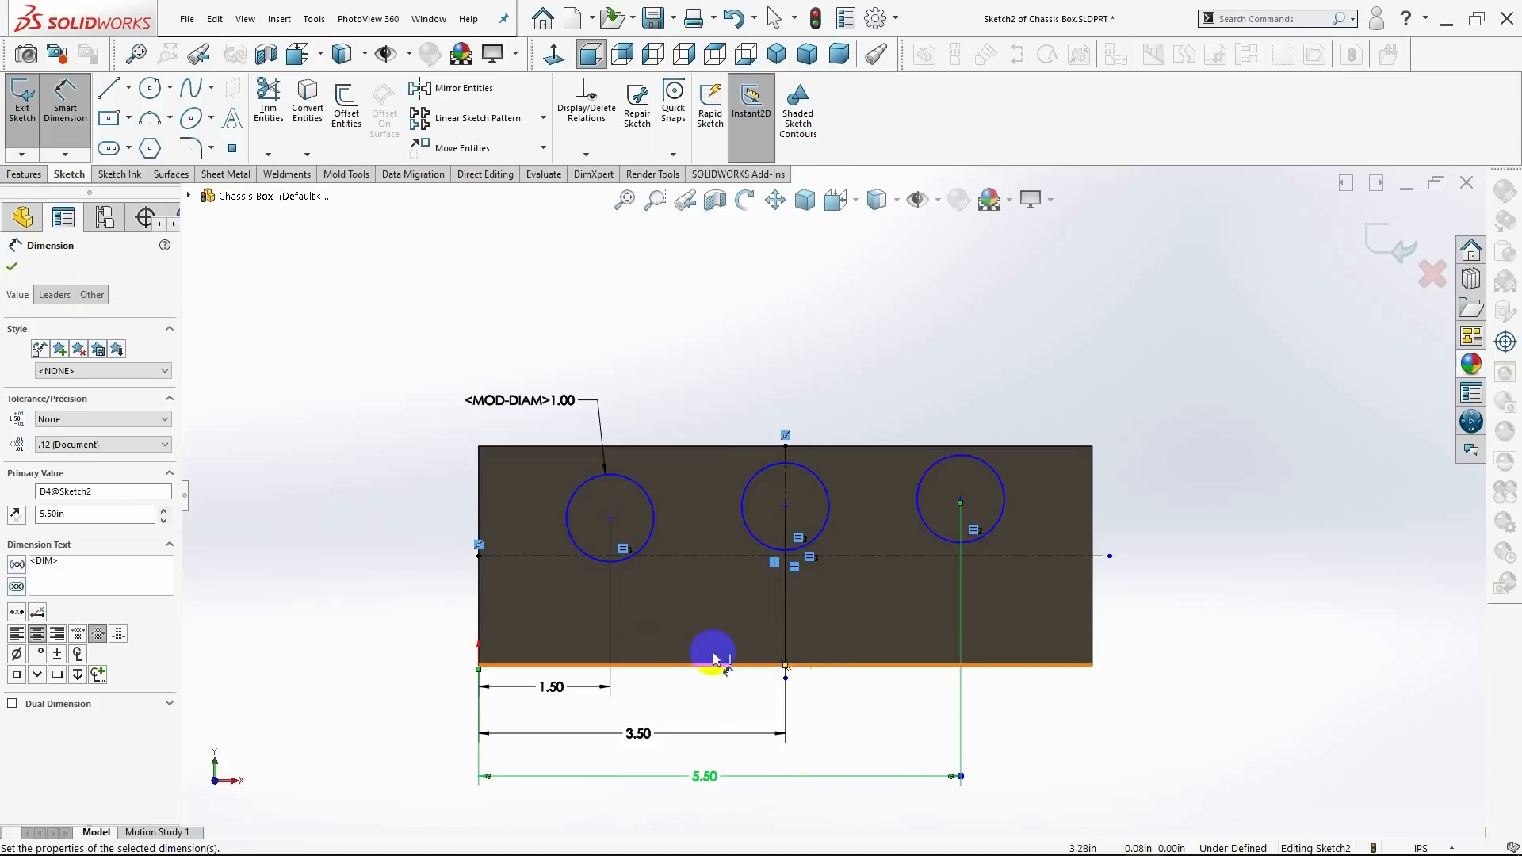
Dimension the left circle's center 1.00 in below the face's top edge.
{"action": "left_click", "coordinate": [609, 517]}
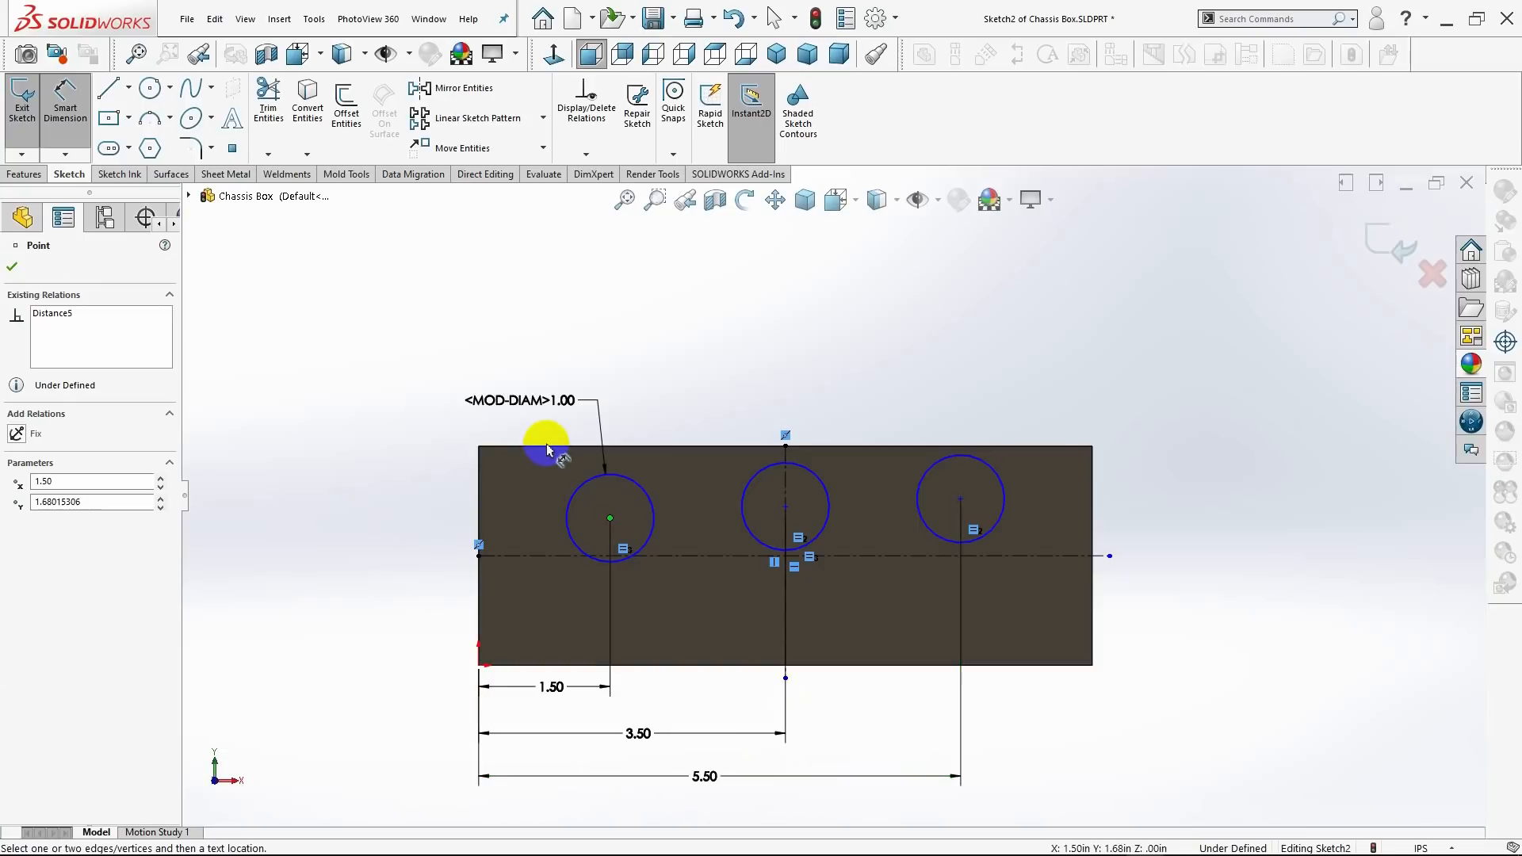
{"action": "left_click", "coordinate": [544, 446]}
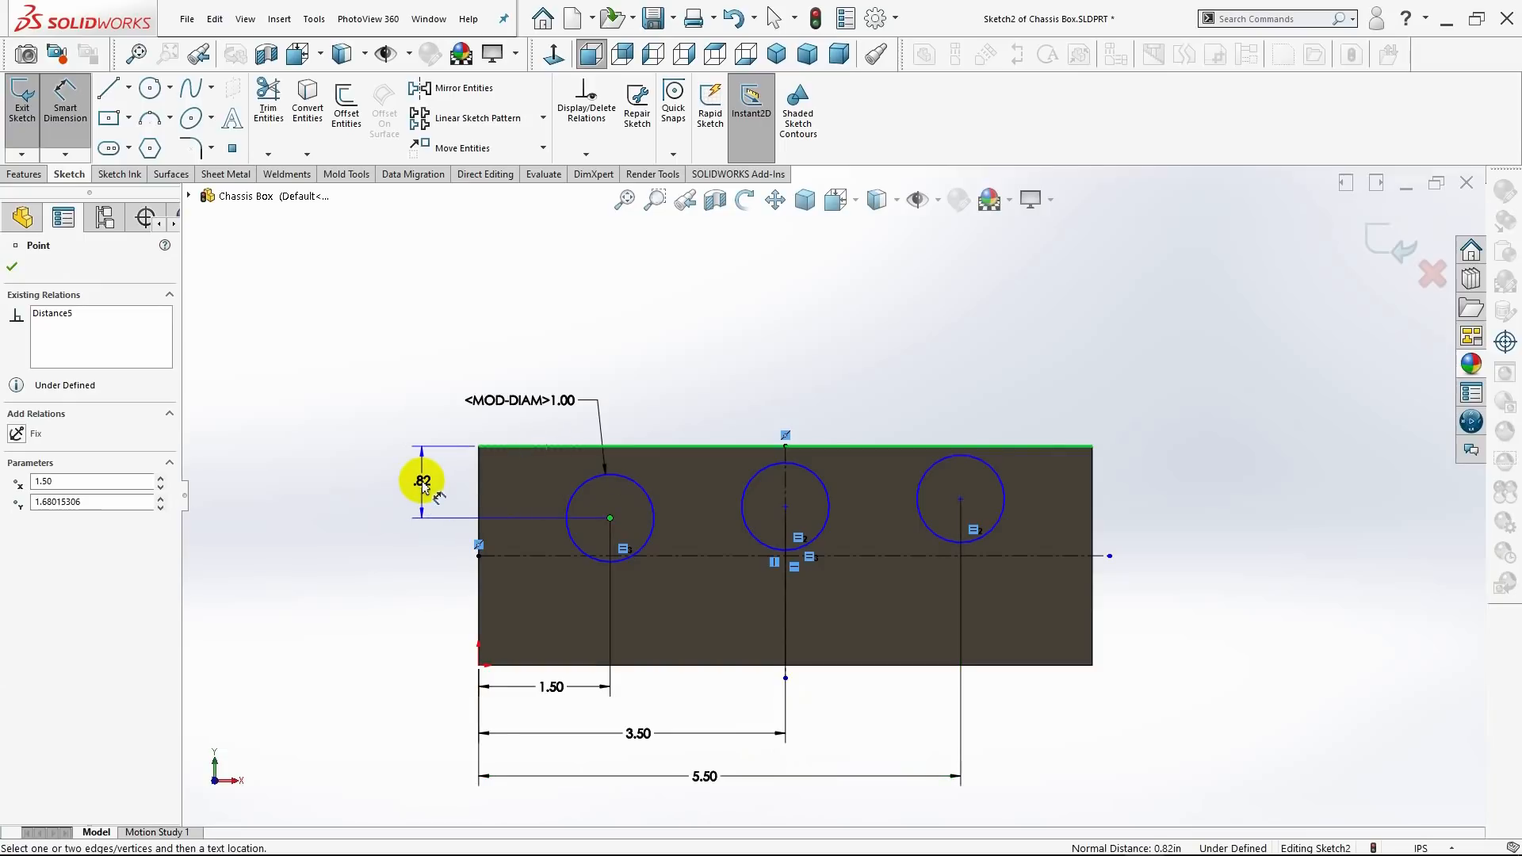
{"action": "left_click", "coordinate": [424, 485]}
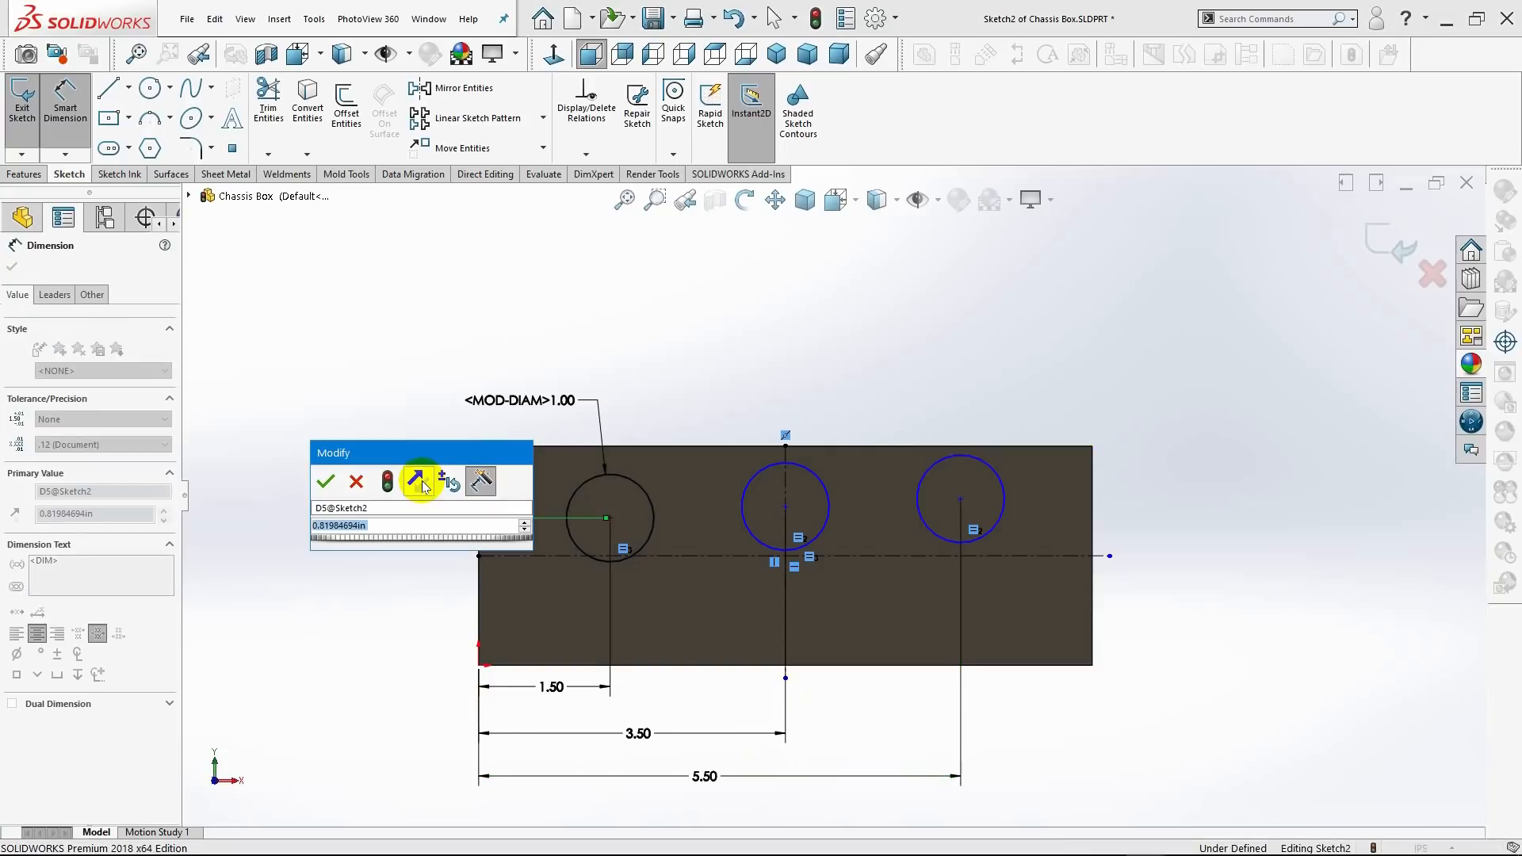
{"action": "type", "text": "1"}
{"action": "key", "text": "Return"}
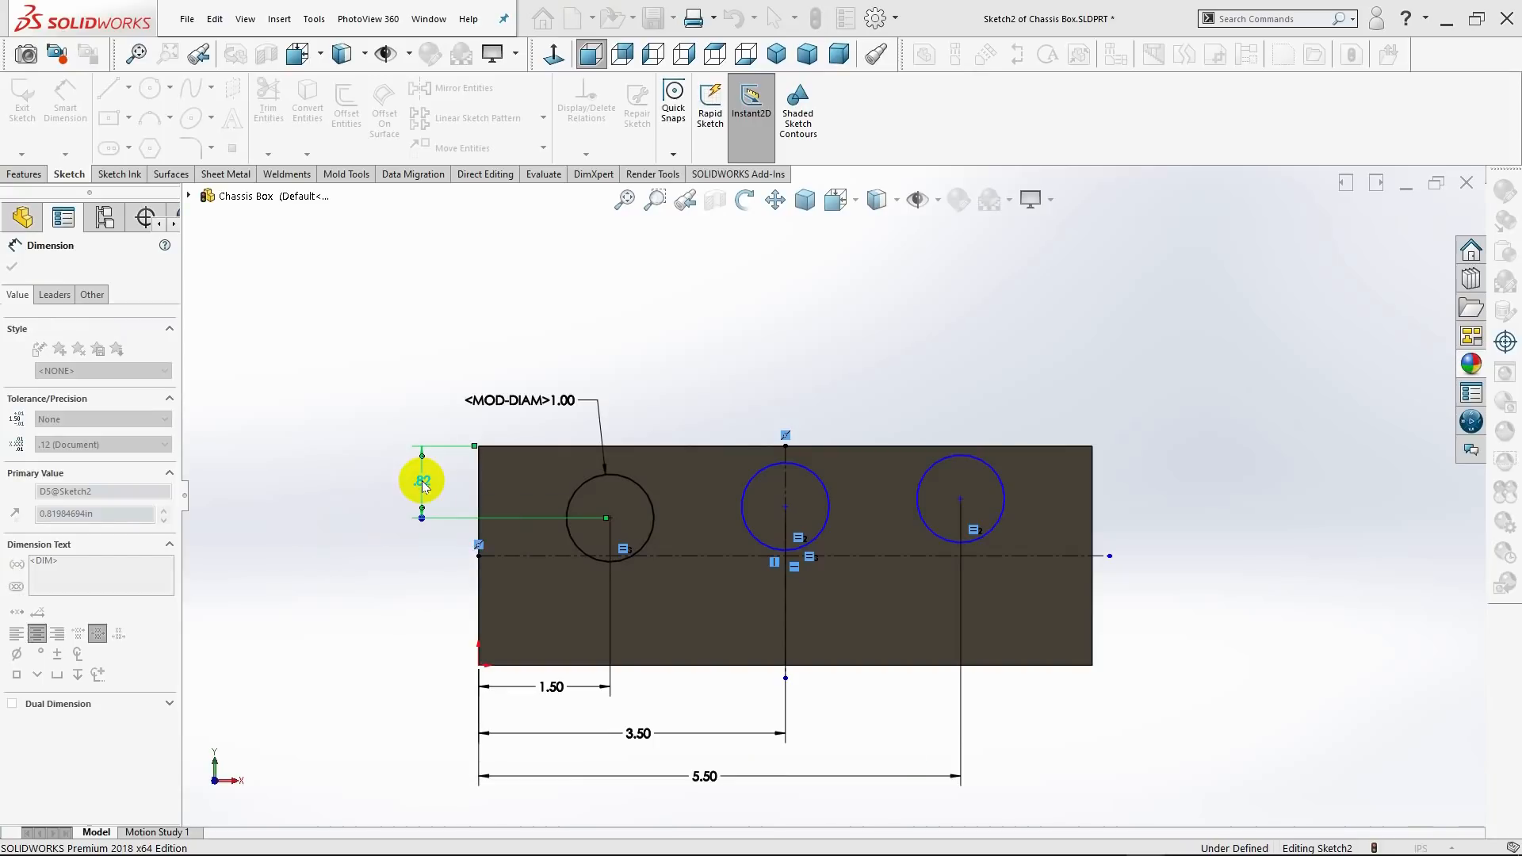
Dimension the middle circle's center 1.00 in below the face's top edge.
{"action": "left_click", "coordinate": [786, 508]}
{"action": "left_click", "coordinate": [757, 446]}
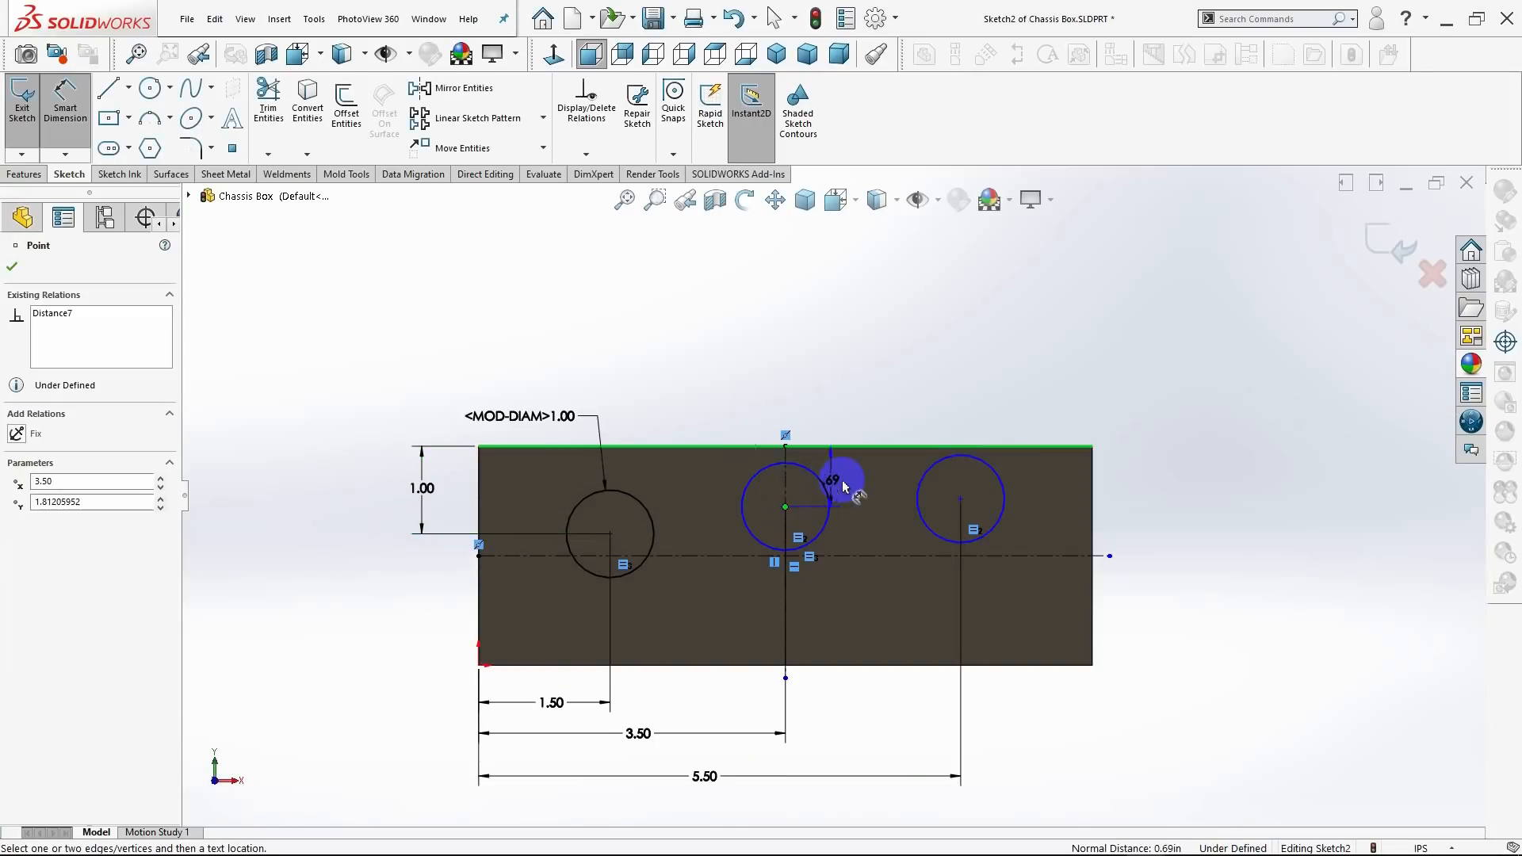
{"action": "left_click", "coordinate": [1187, 474]}
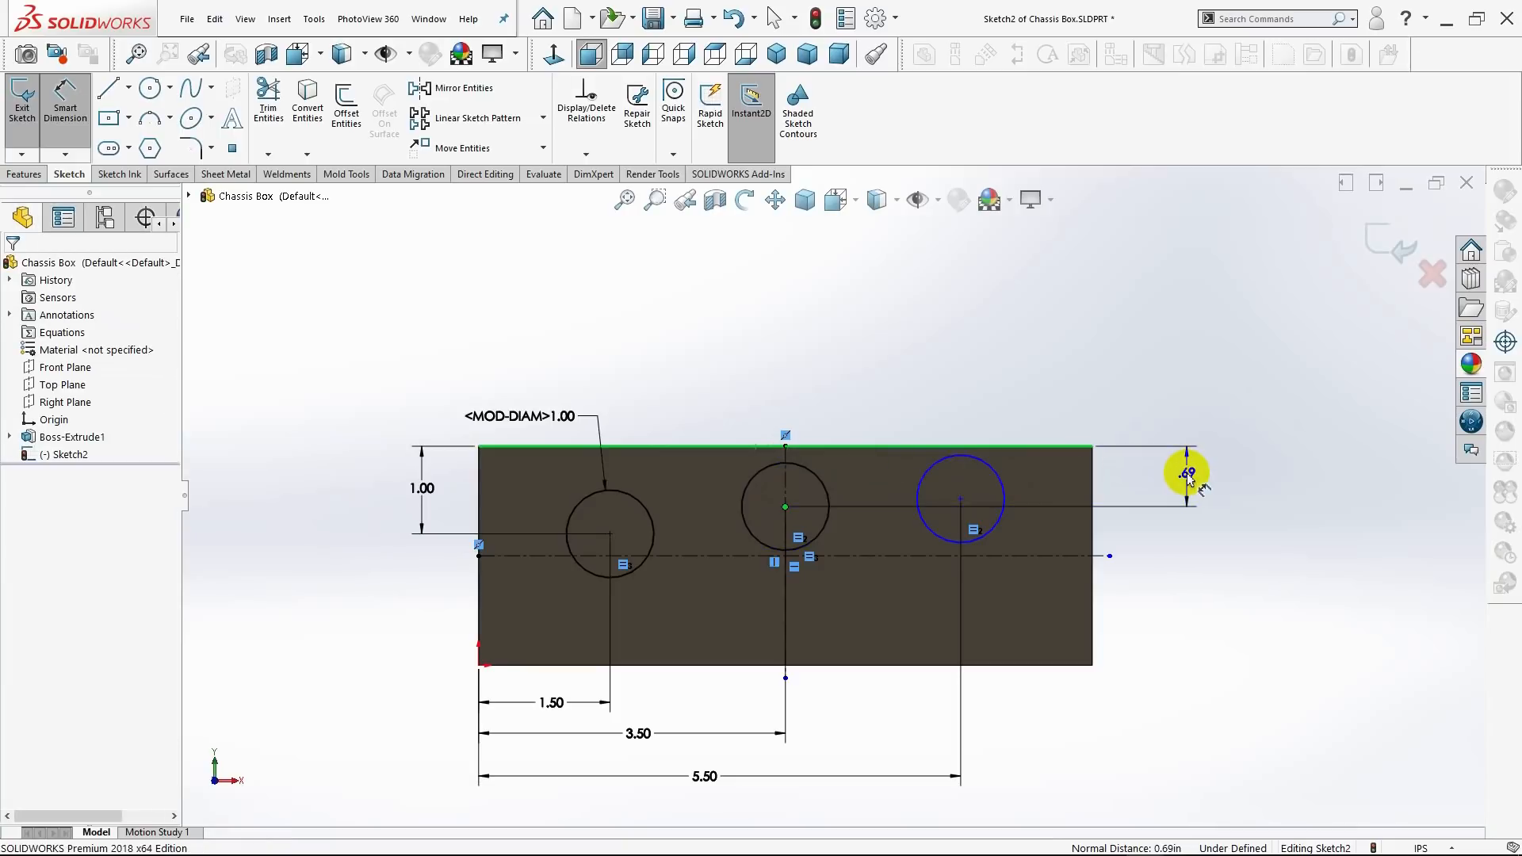
{"action": "type", "text": "1"}
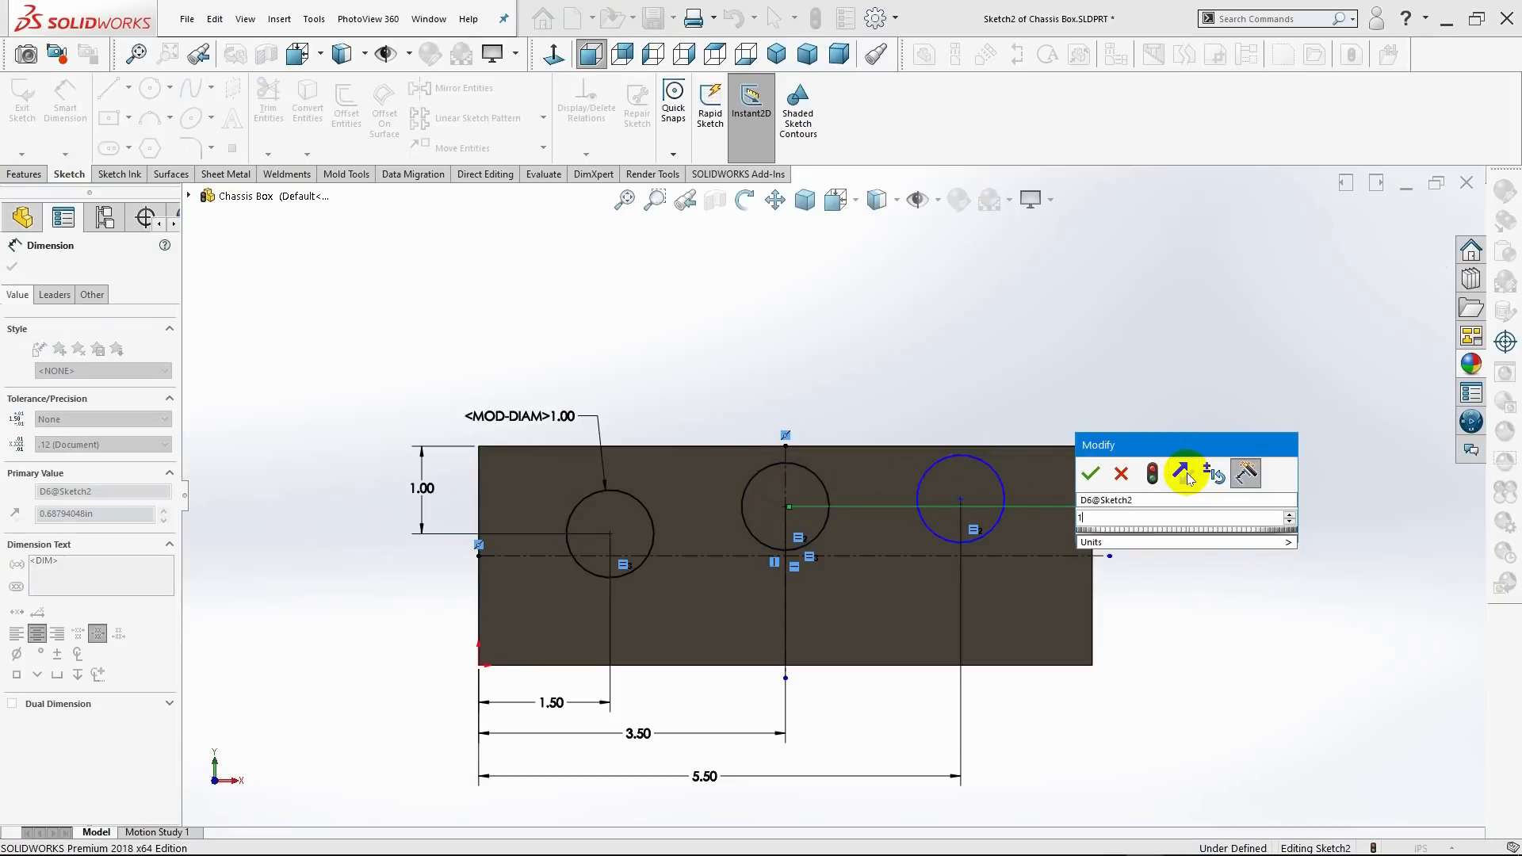
{"action": "key", "text": "Return"}
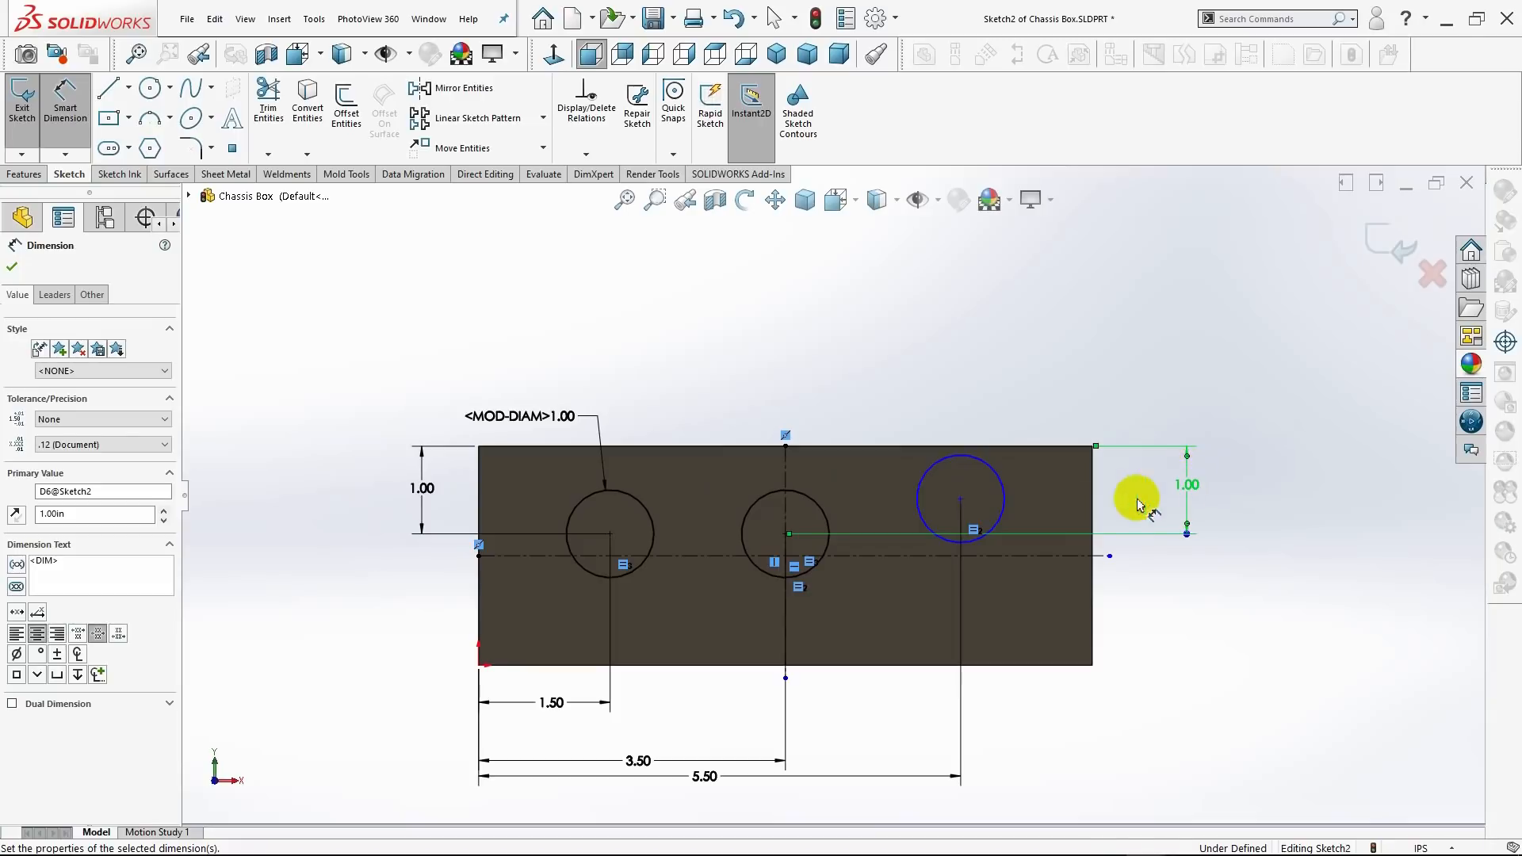
Dimension the right circle 1.00 in from its center to the face's top edge.
{"action": "left_click", "coordinate": [1003, 509]}
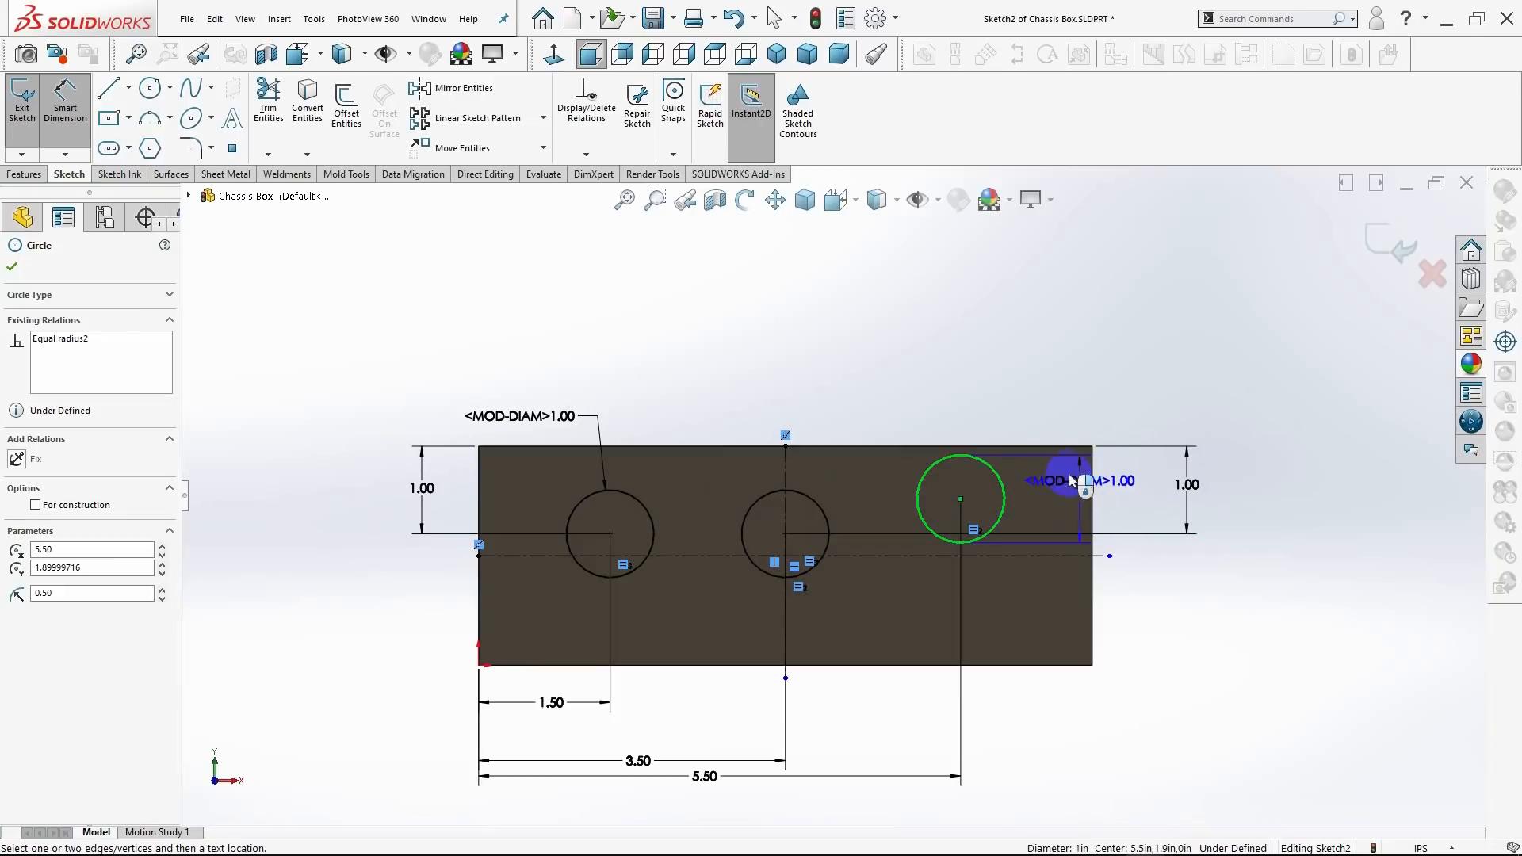
{"action": "left_click", "coordinate": [1055, 446]}
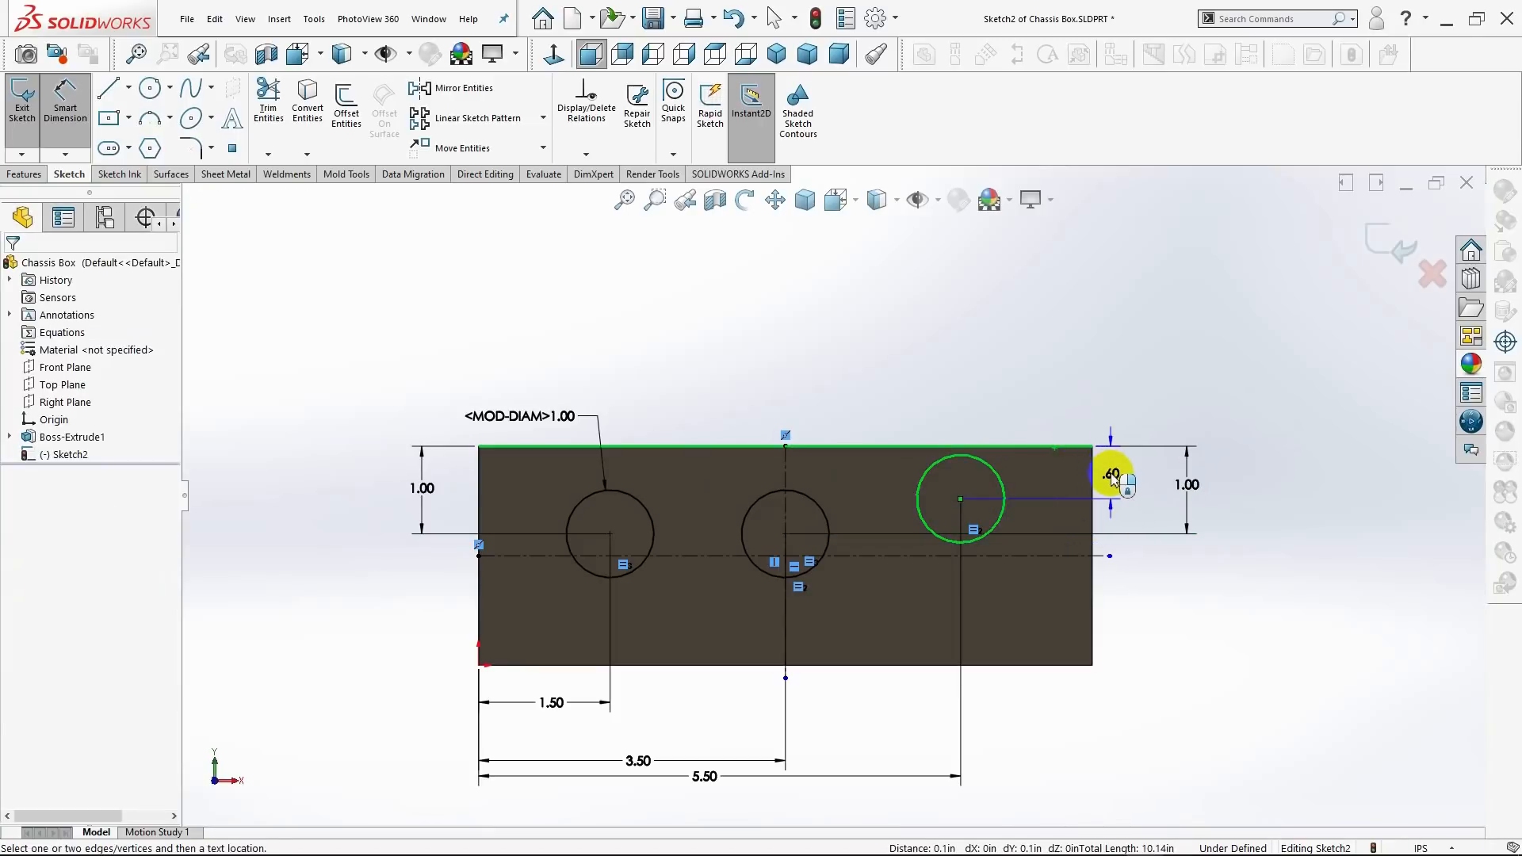
{"action": "left_click", "coordinate": [1135, 476]}
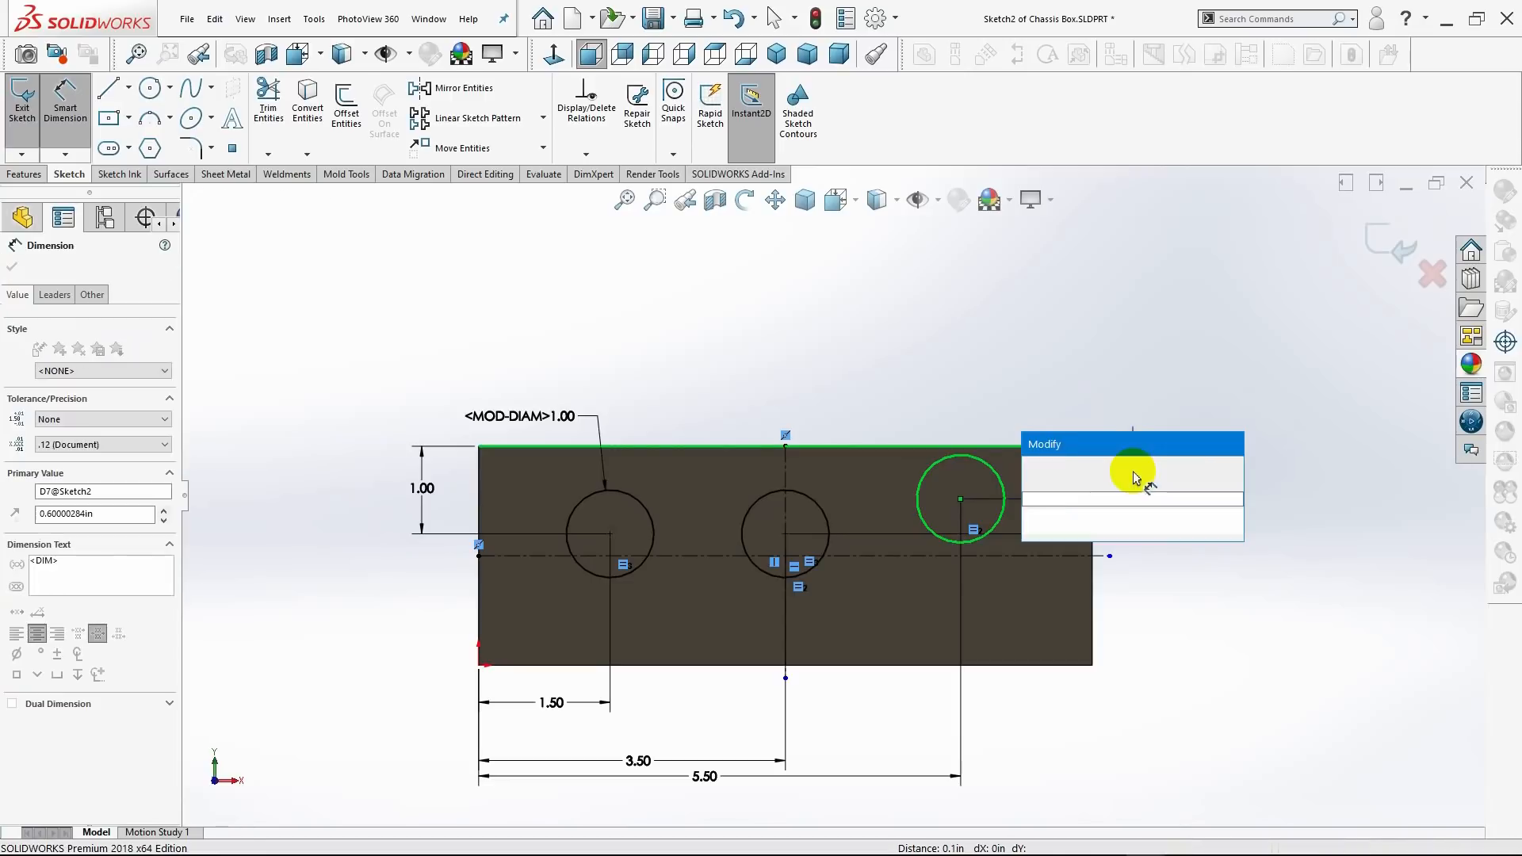
{"action": "type", "text": "1"}
{"action": "key", "text": "Return"}
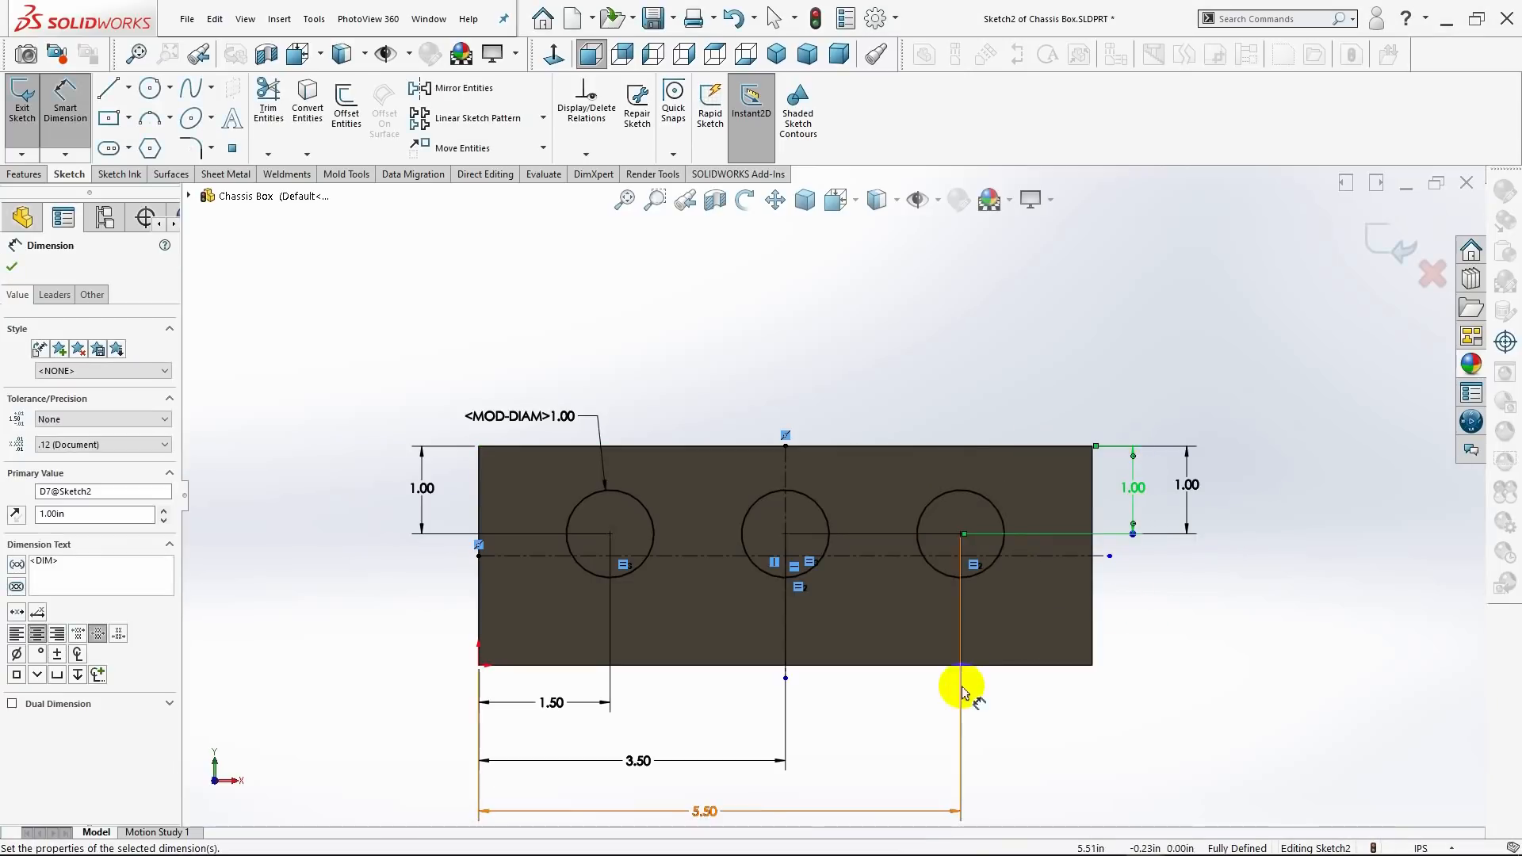
Move the middle circle's vertical dimension onto the face between the middle and right circles, and finish dimensioning.
{"action": "scroll", "coordinate": [961, 689], "scroll_direction": "down", "scroll_amount": 1}
{"action": "scroll", "coordinate": [963, 692], "scroll_direction": "up", "scroll_amount": 2}
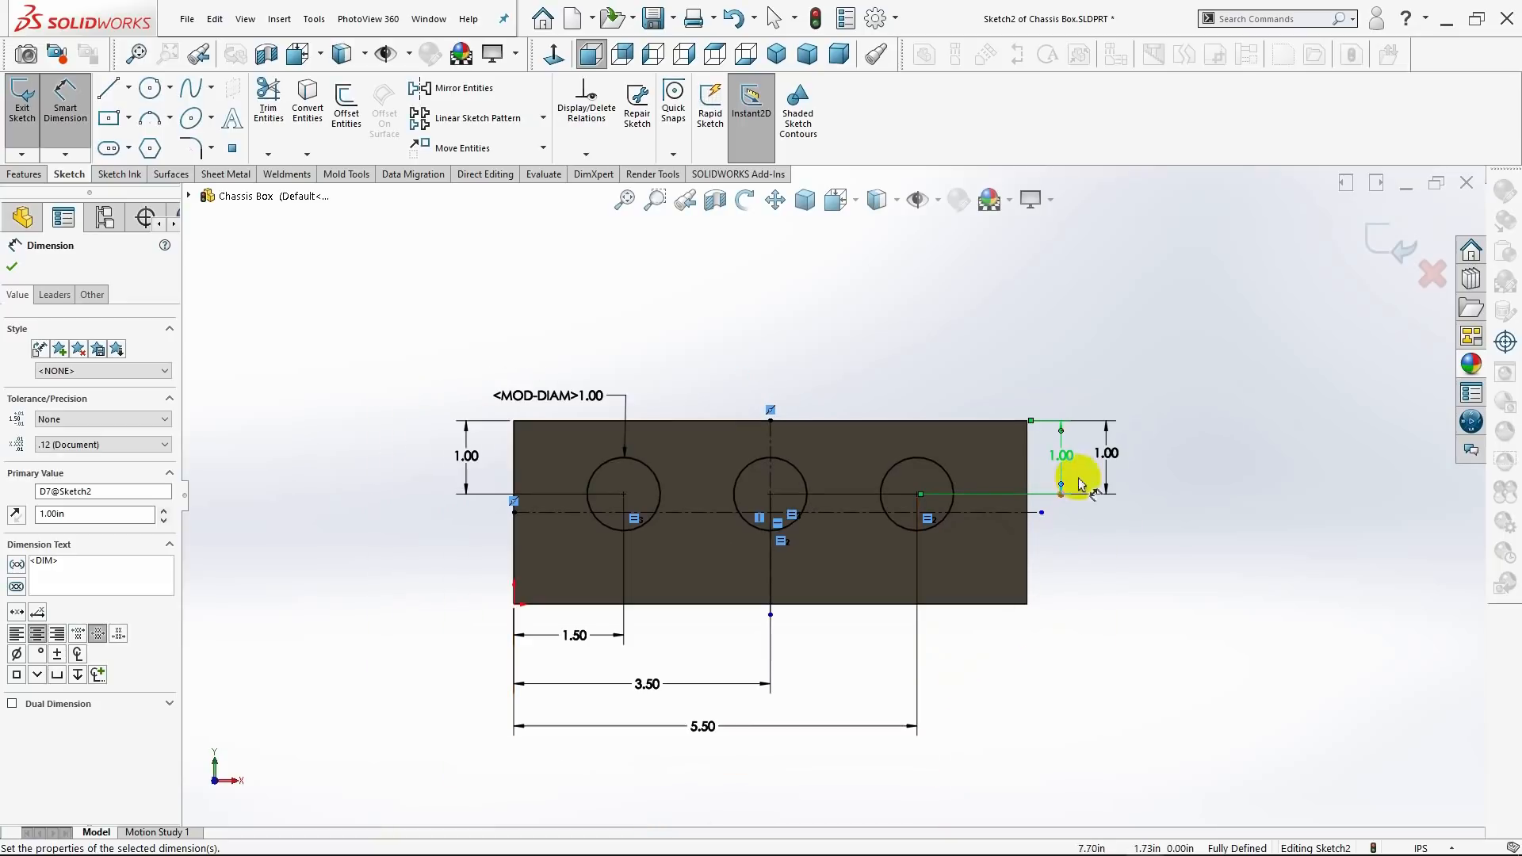
{"action": "left_click_drag", "start_coordinate": [1108, 453], "coordinate": [842, 459]}
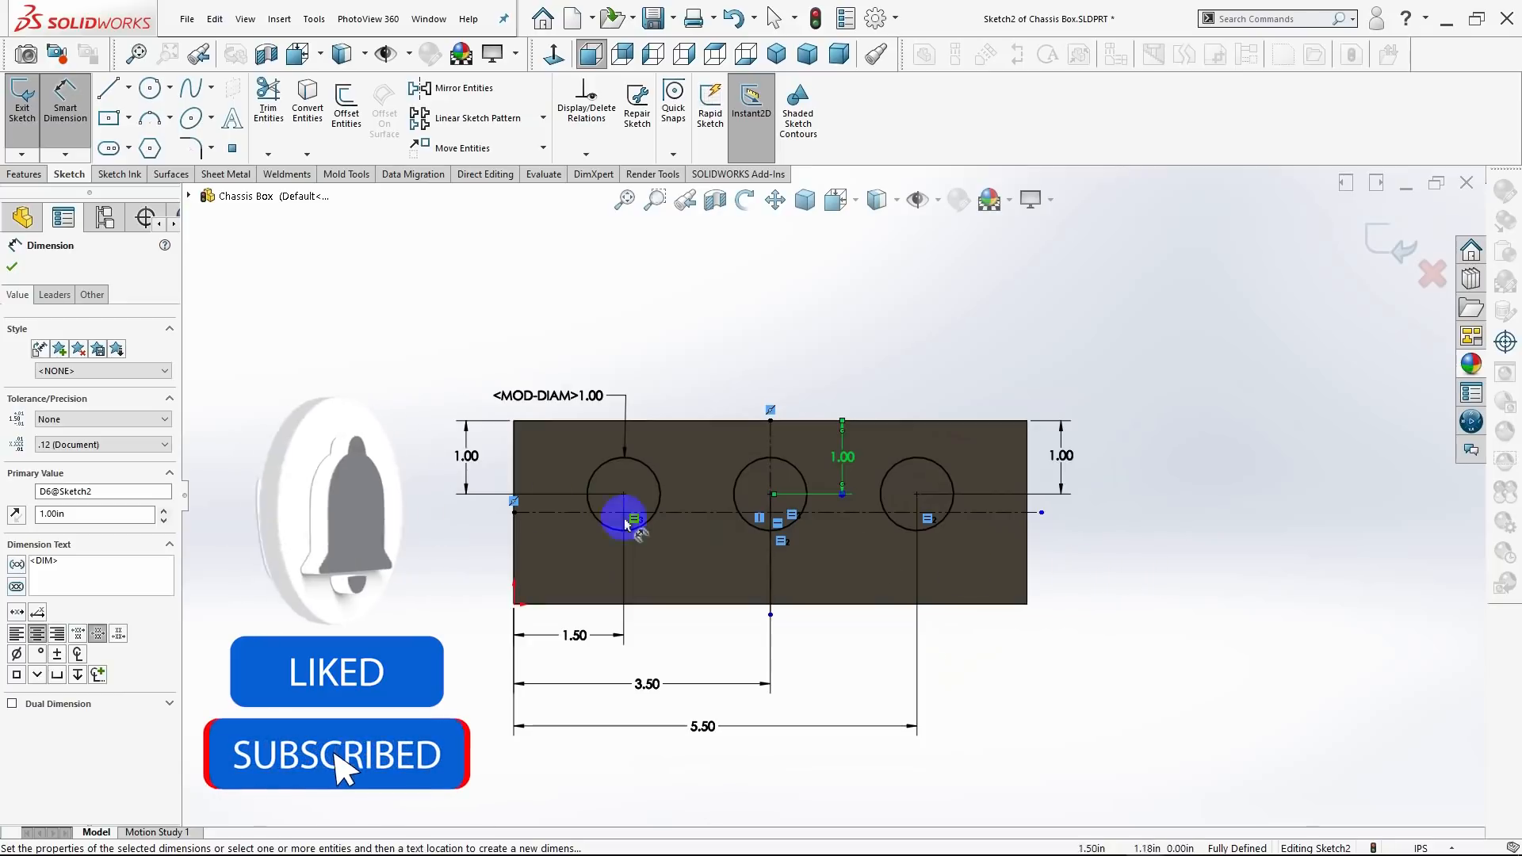
{"action": "left_click", "coordinate": [10, 265]}
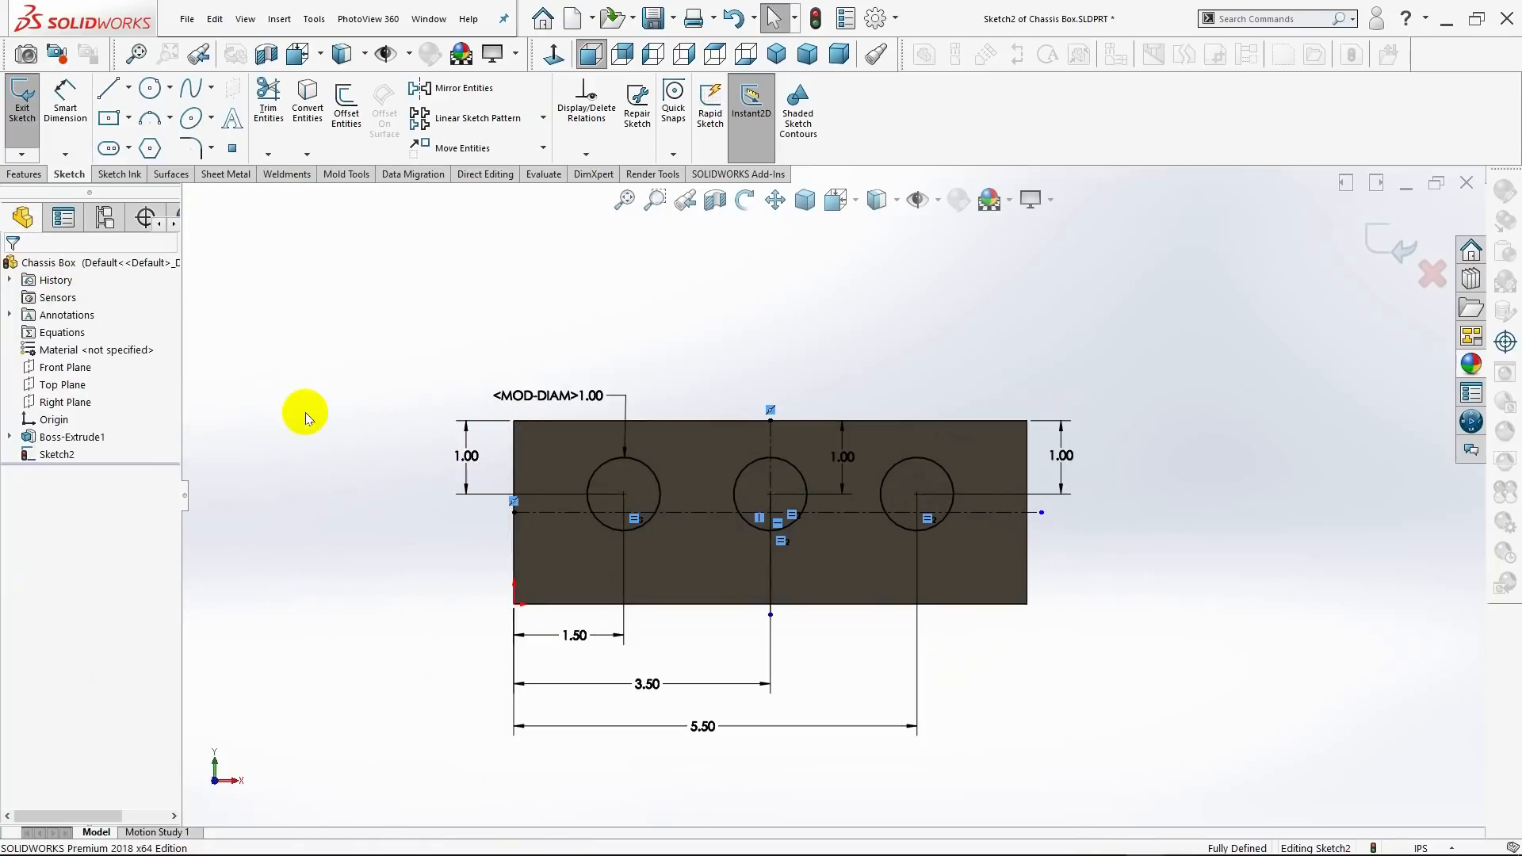
Cut the three circles through the whole box with an Extruded Cut set to Through All.
{"action": "left_click", "coordinate": [32, 175]}
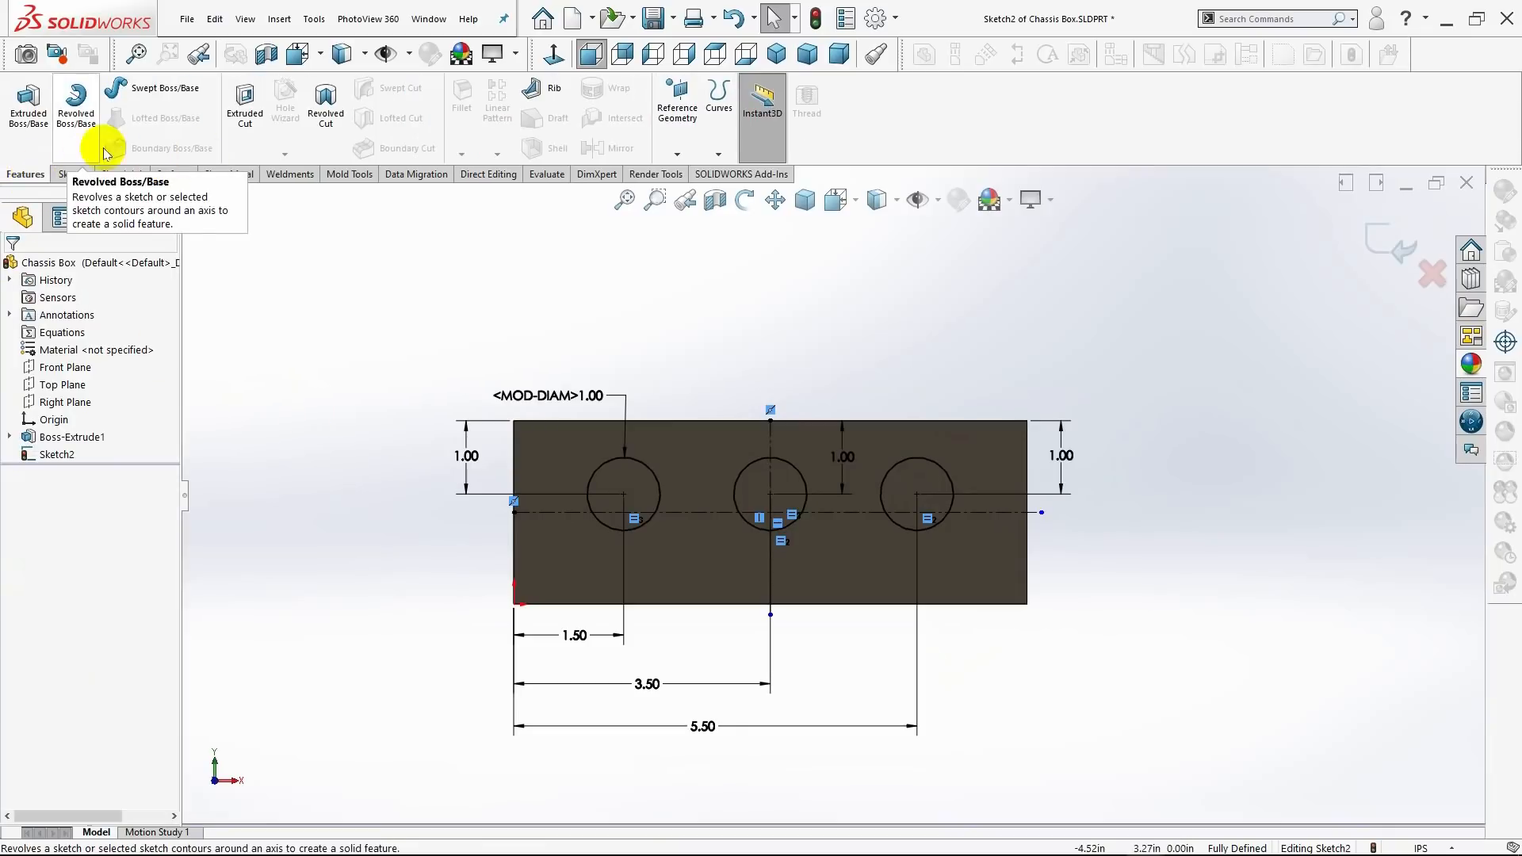
{"action": "left_click", "coordinate": [245, 102]}
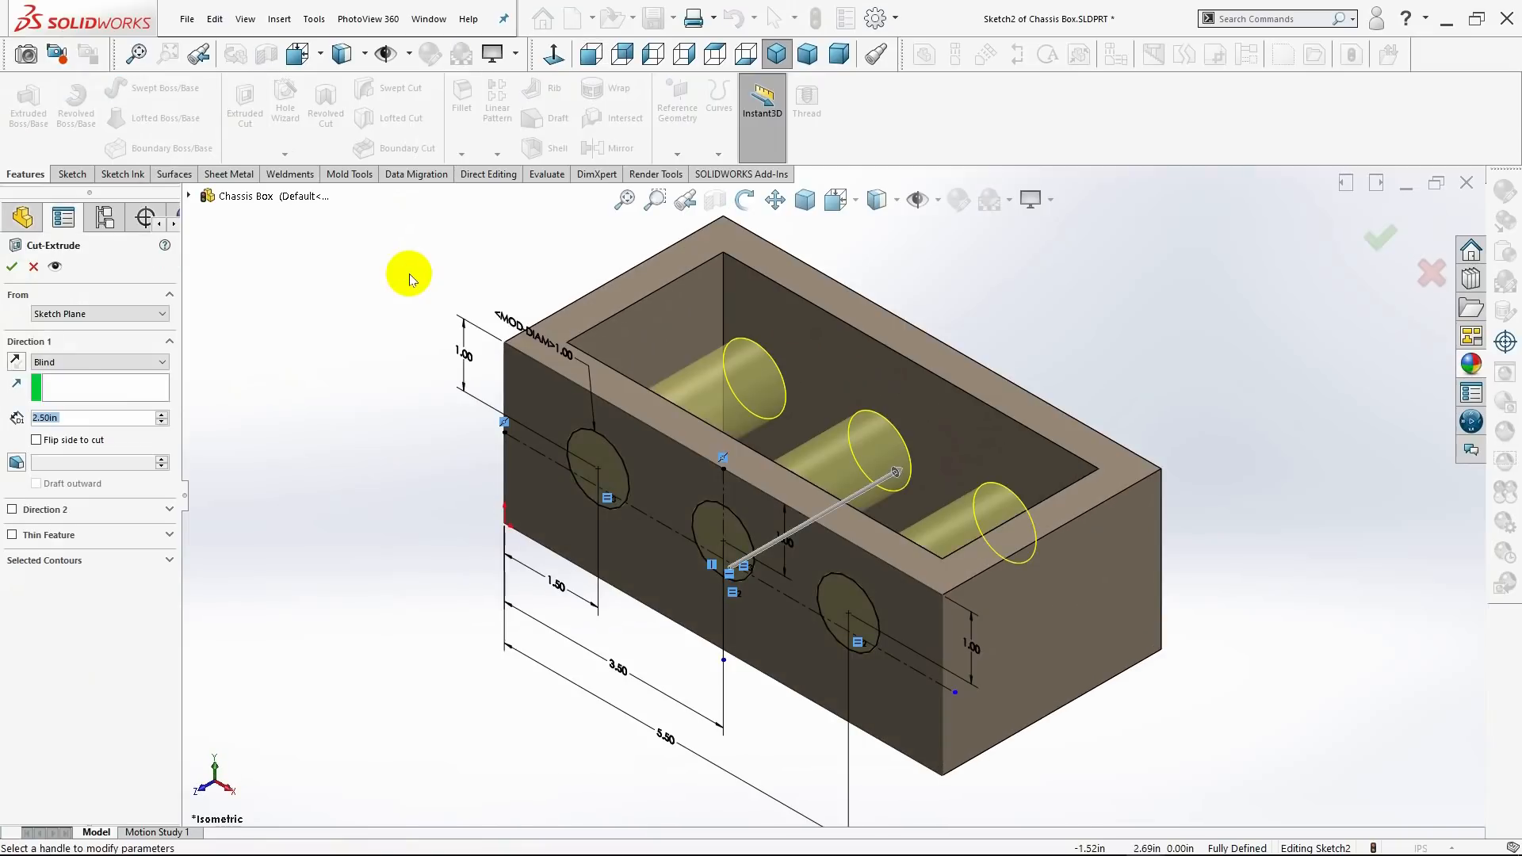
{"action": "left_click", "coordinate": [115, 363]}
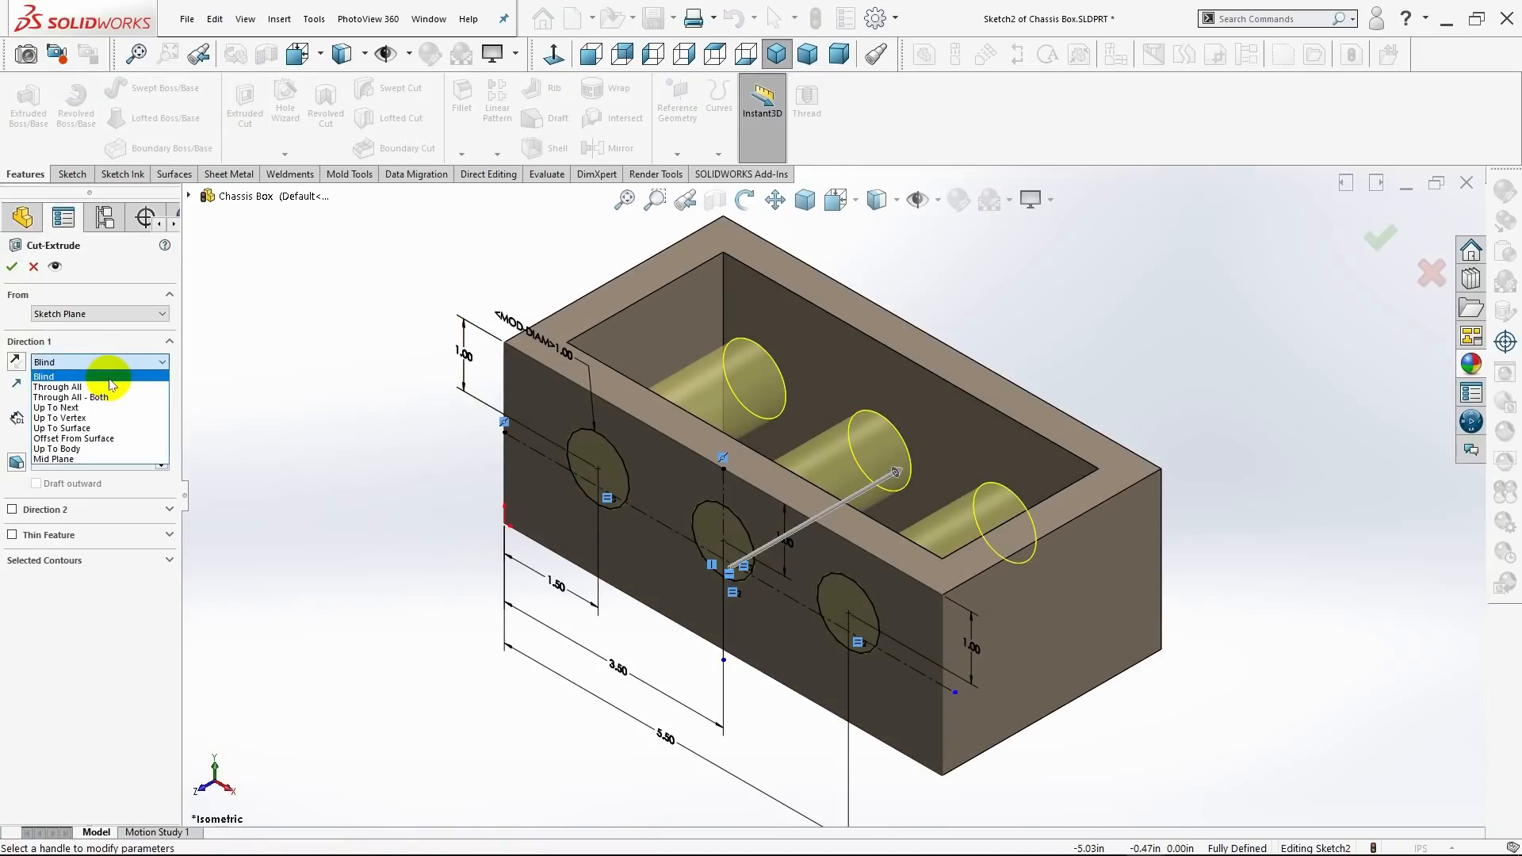
{"action": "left_click", "coordinate": [101, 387]}
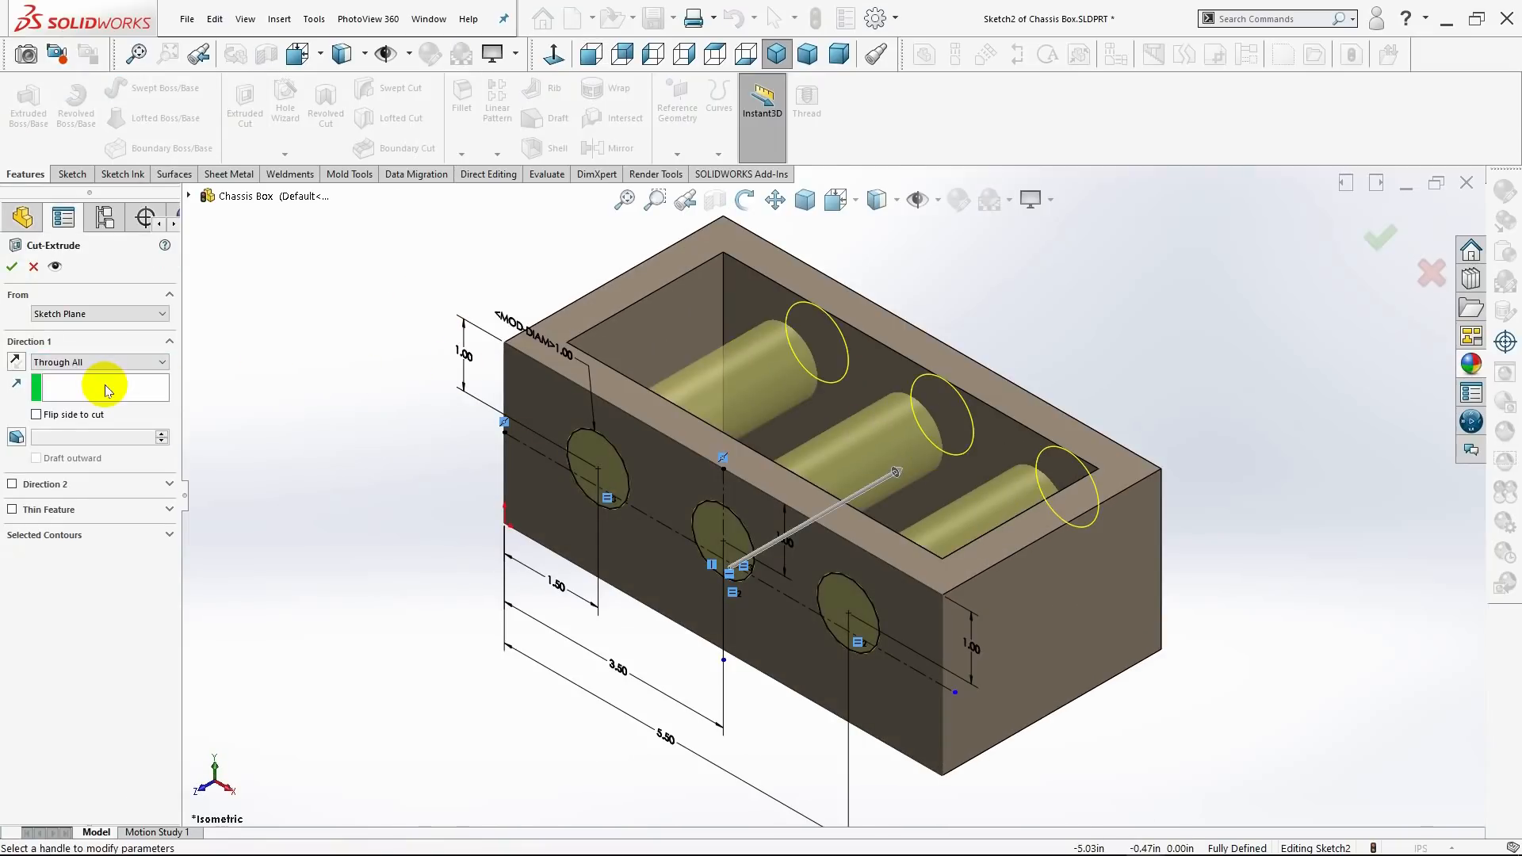
{"action": "left_click", "coordinate": [12, 270]}
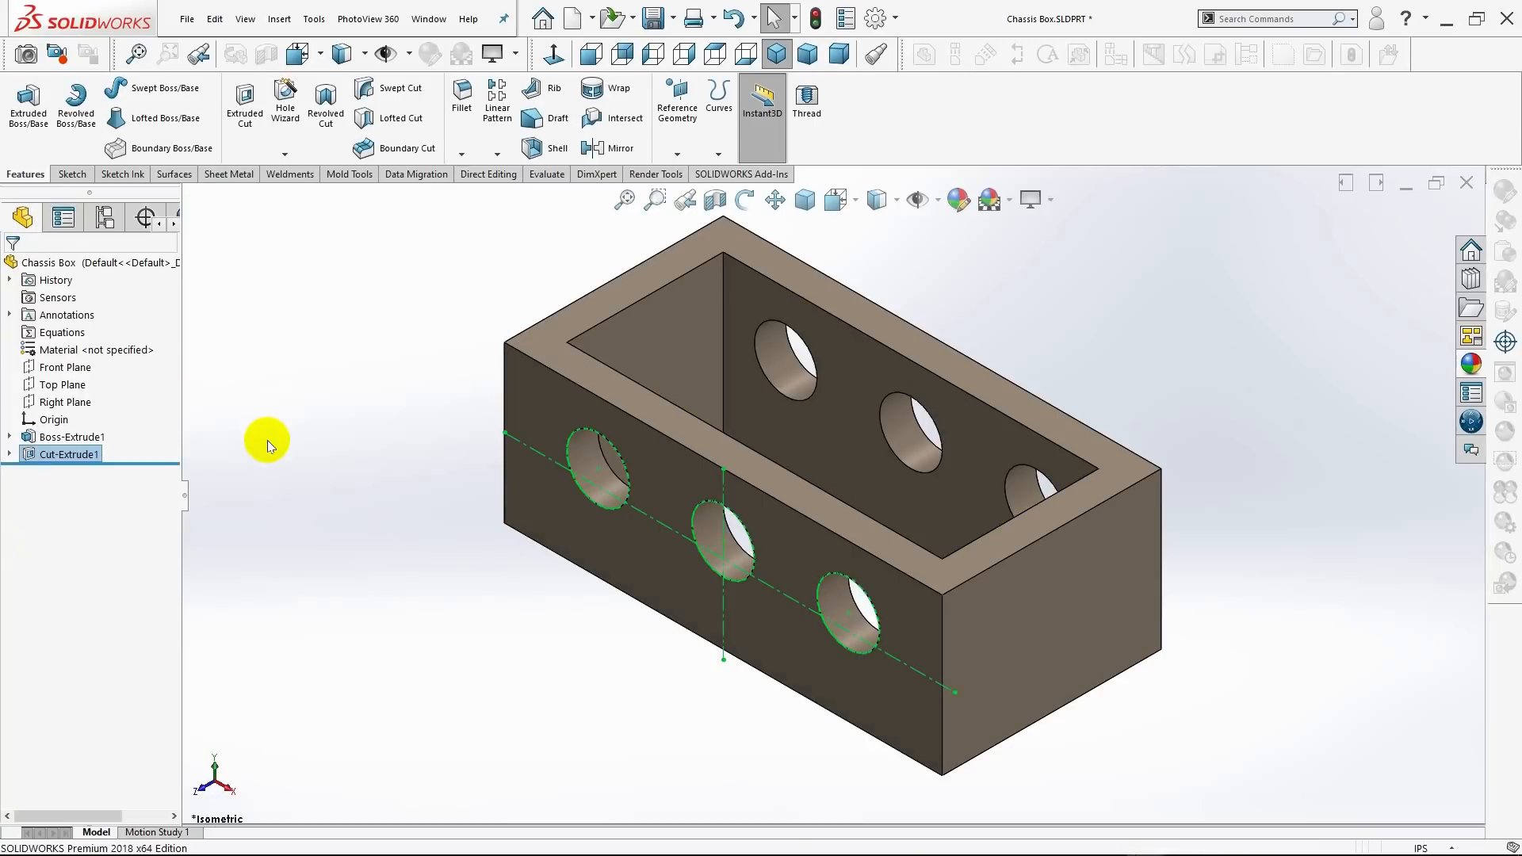
{"action": "left_click", "coordinate": [268, 482]}
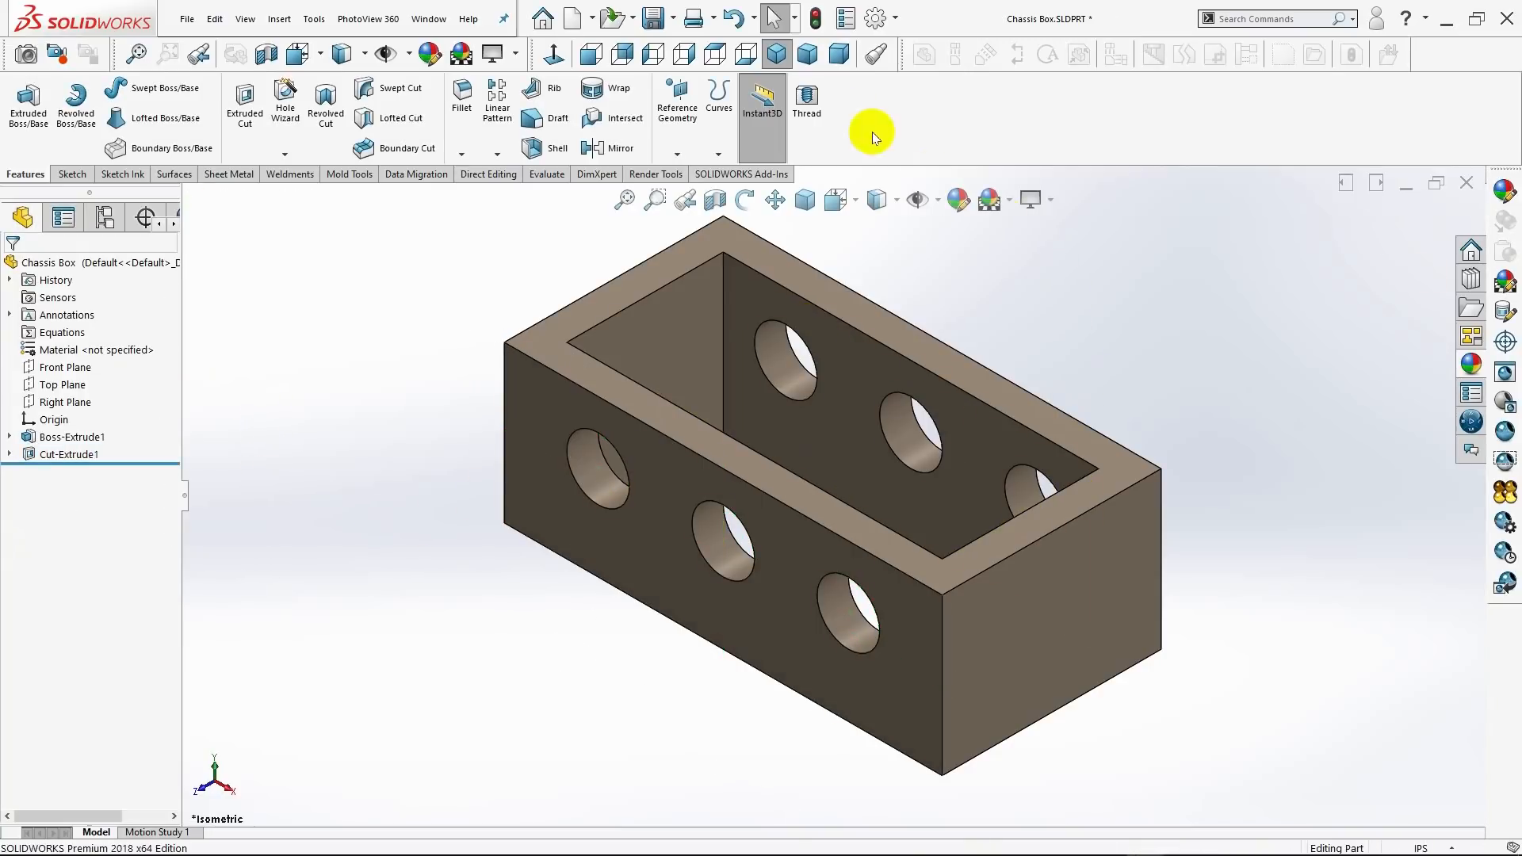
Turn on RealView Graphics and show the box in the isometric view.
{"action": "left_click", "coordinate": [1043, 205]}
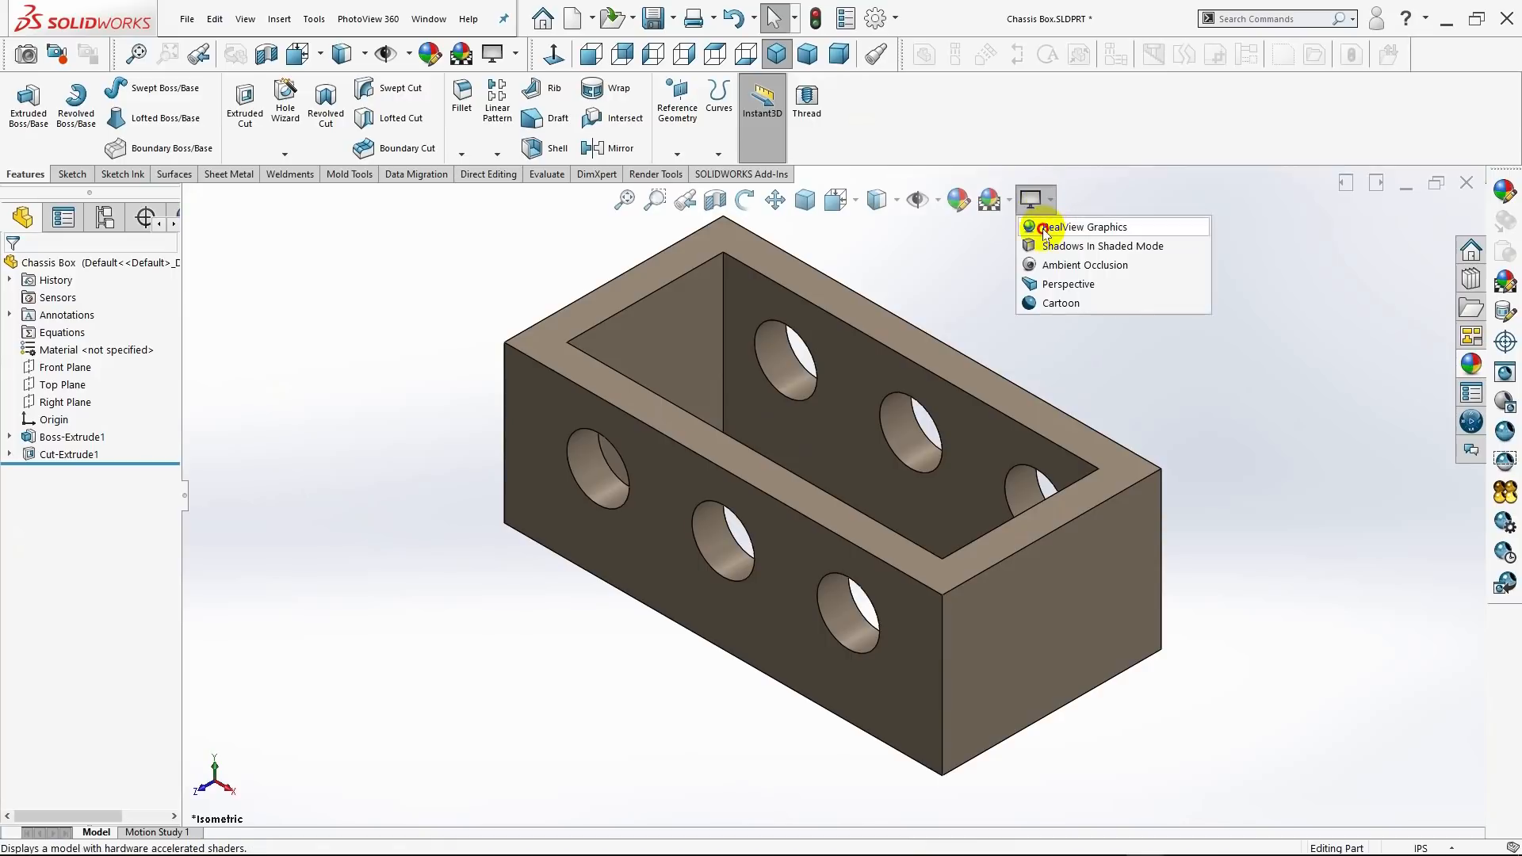
{"action": "left_click", "coordinate": [1045, 228]}
{"action": "middle_click_drag", "start_coordinate": [1090, 323], "coordinate": [1154, 360]}
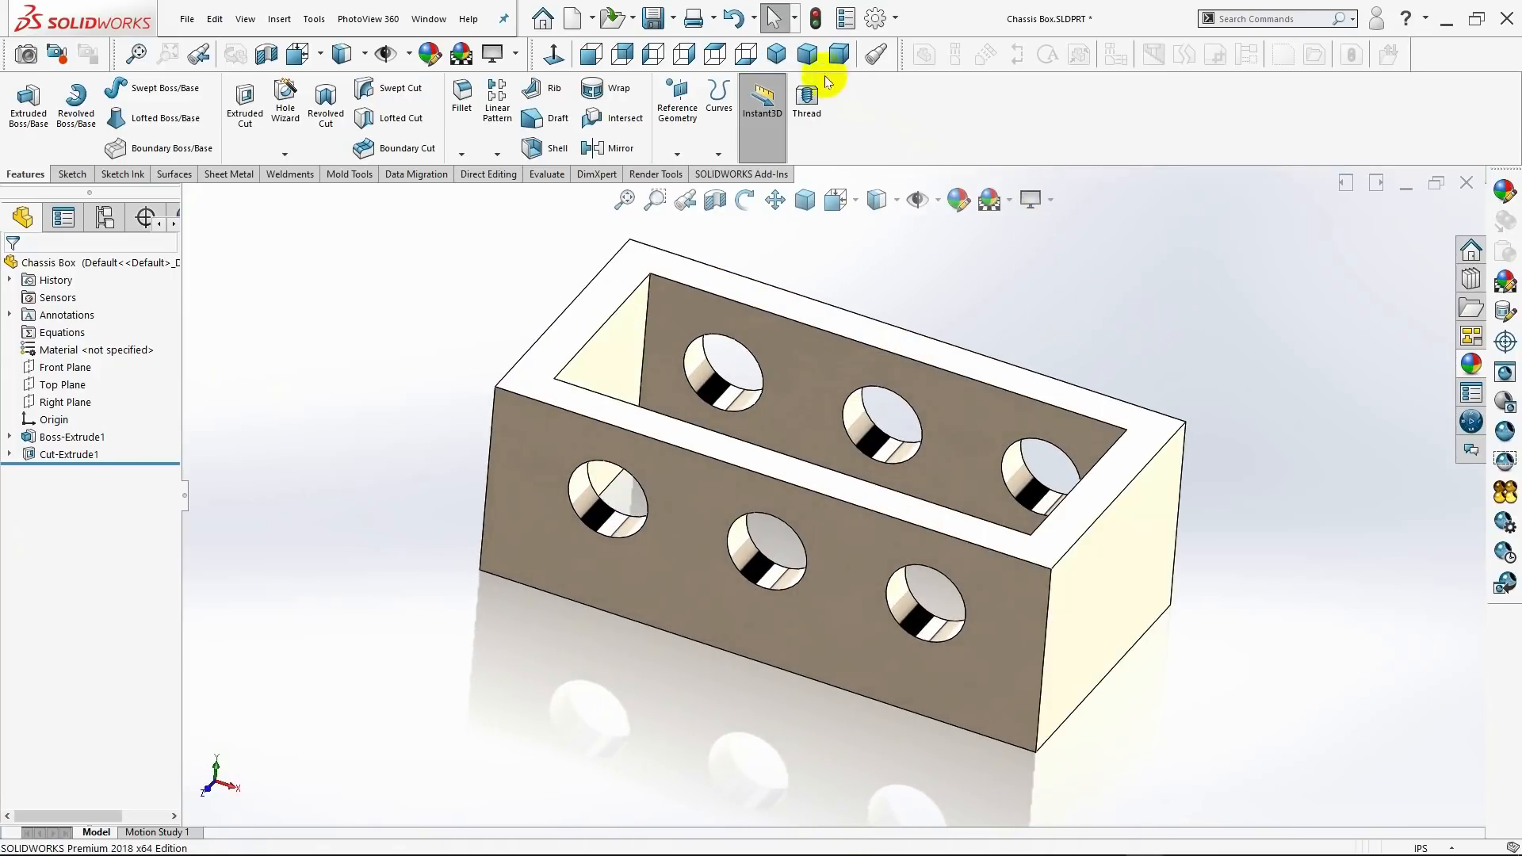
{"action": "left_click", "coordinate": [774, 55]}
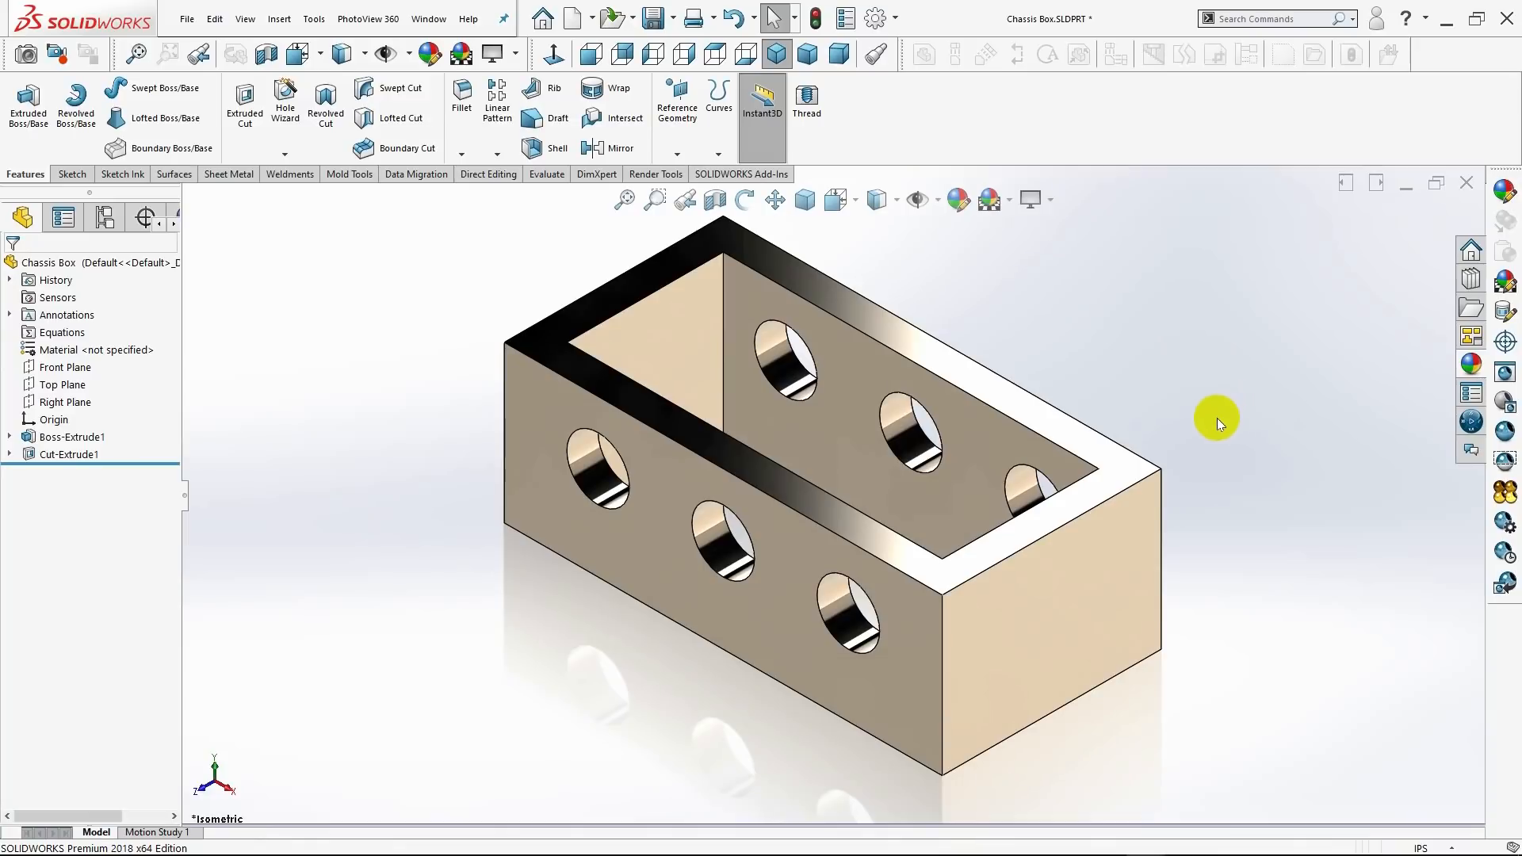
Start a new sketch on the inner face of the box's rear wall.
{"action": "left_click", "coordinate": [1019, 439]}
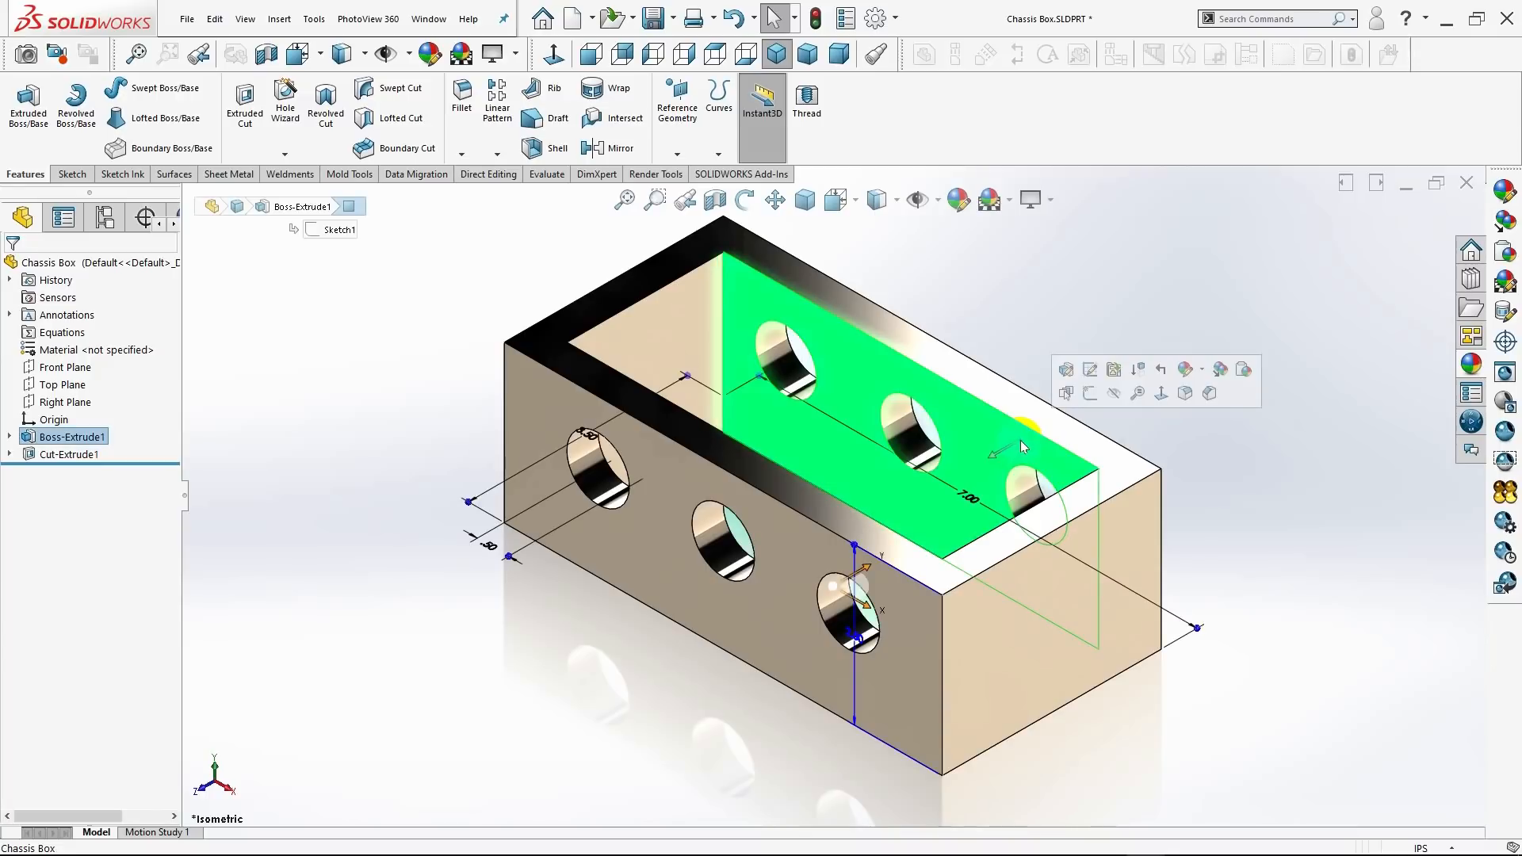
{"action": "left_click", "coordinate": [1088, 393]}
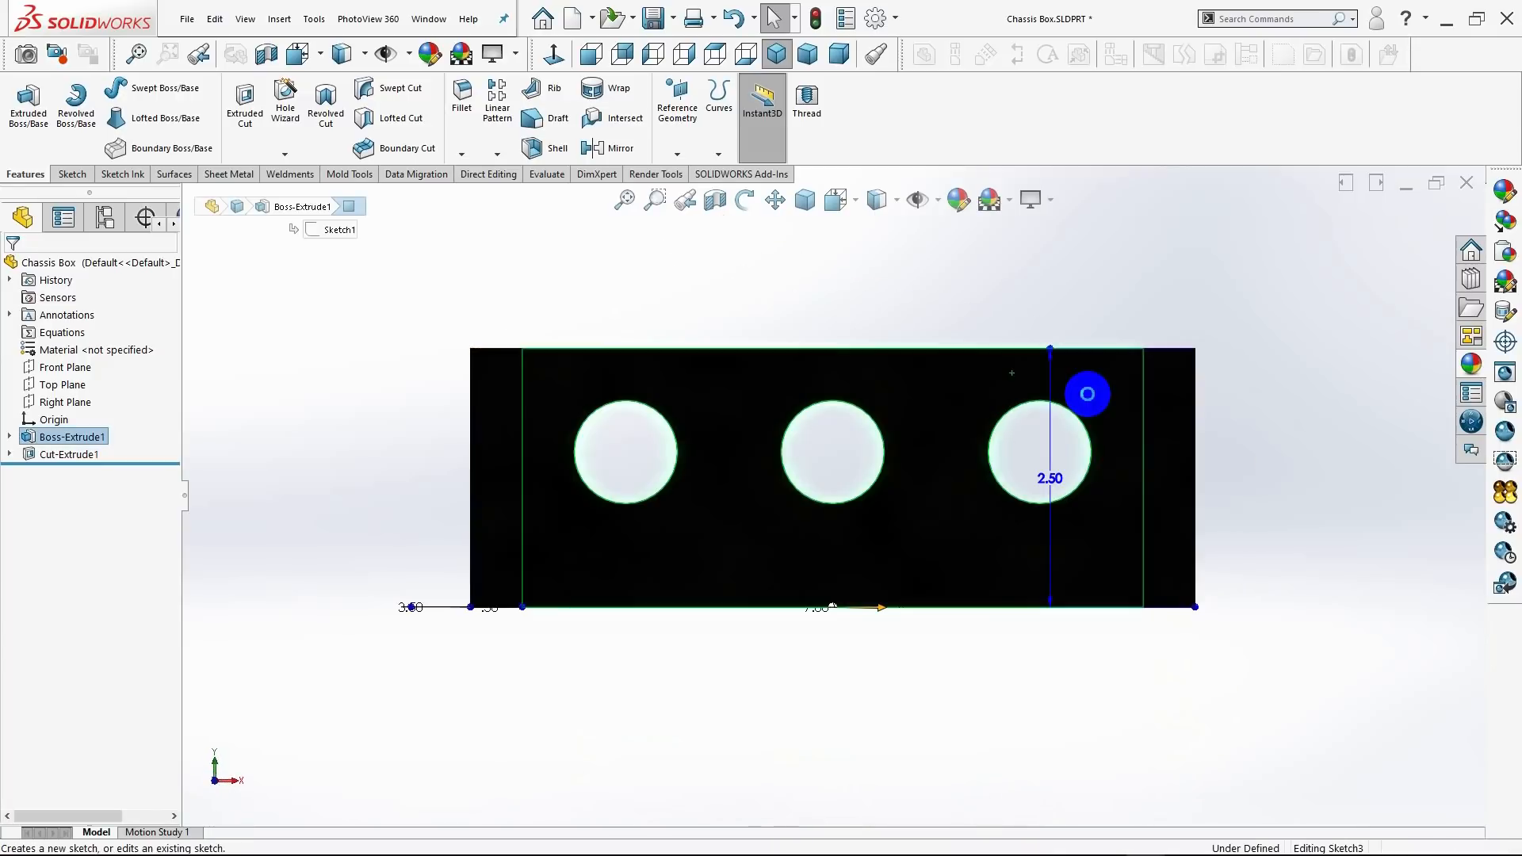
{"action": "scroll", "coordinate": [938, 400], "scroll_direction": "down", "scroll_amount": 2}
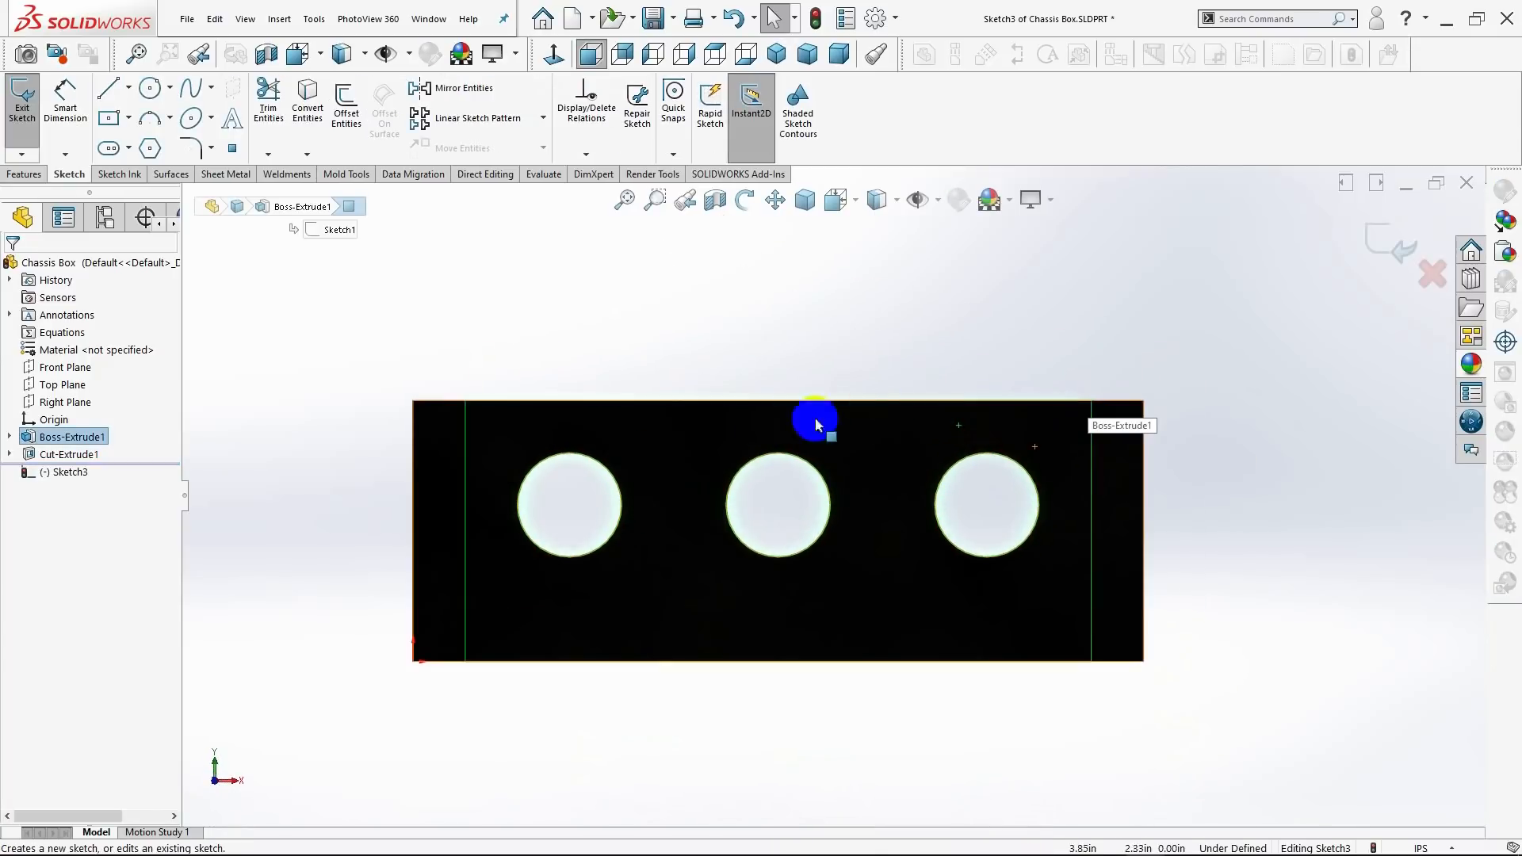
{"action": "scroll", "coordinate": [508, 458], "scroll_direction": "down", "scroll_amount": 1}
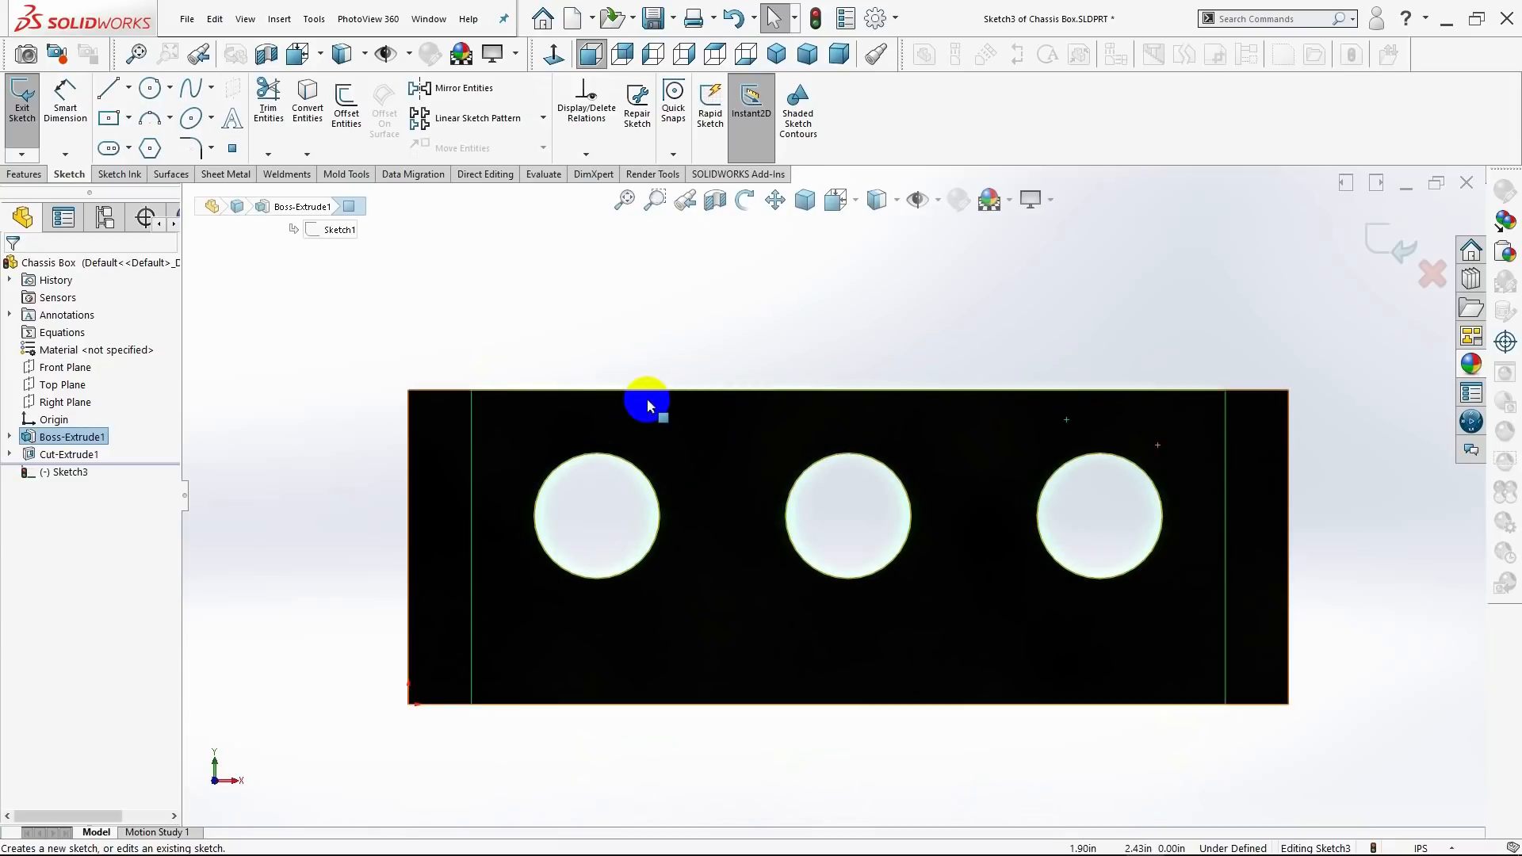
Sketch a corner rectangle 1.00 in wide and 0.50 in high from the face's top edge down over the left hole.
{"action": "left_click", "coordinate": [127, 119]}
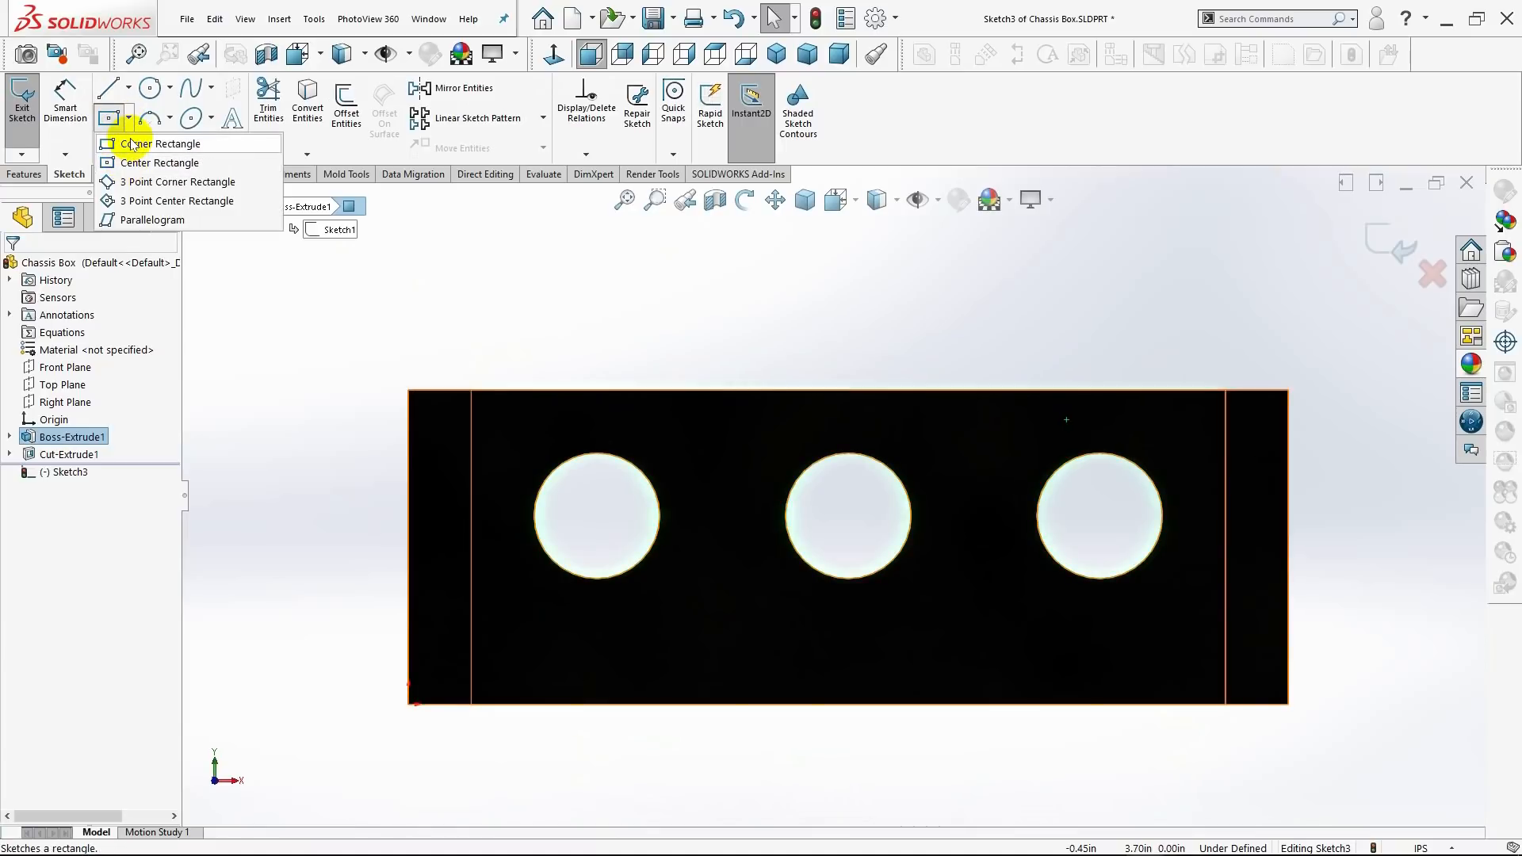
{"action": "left_click", "coordinate": [134, 143]}
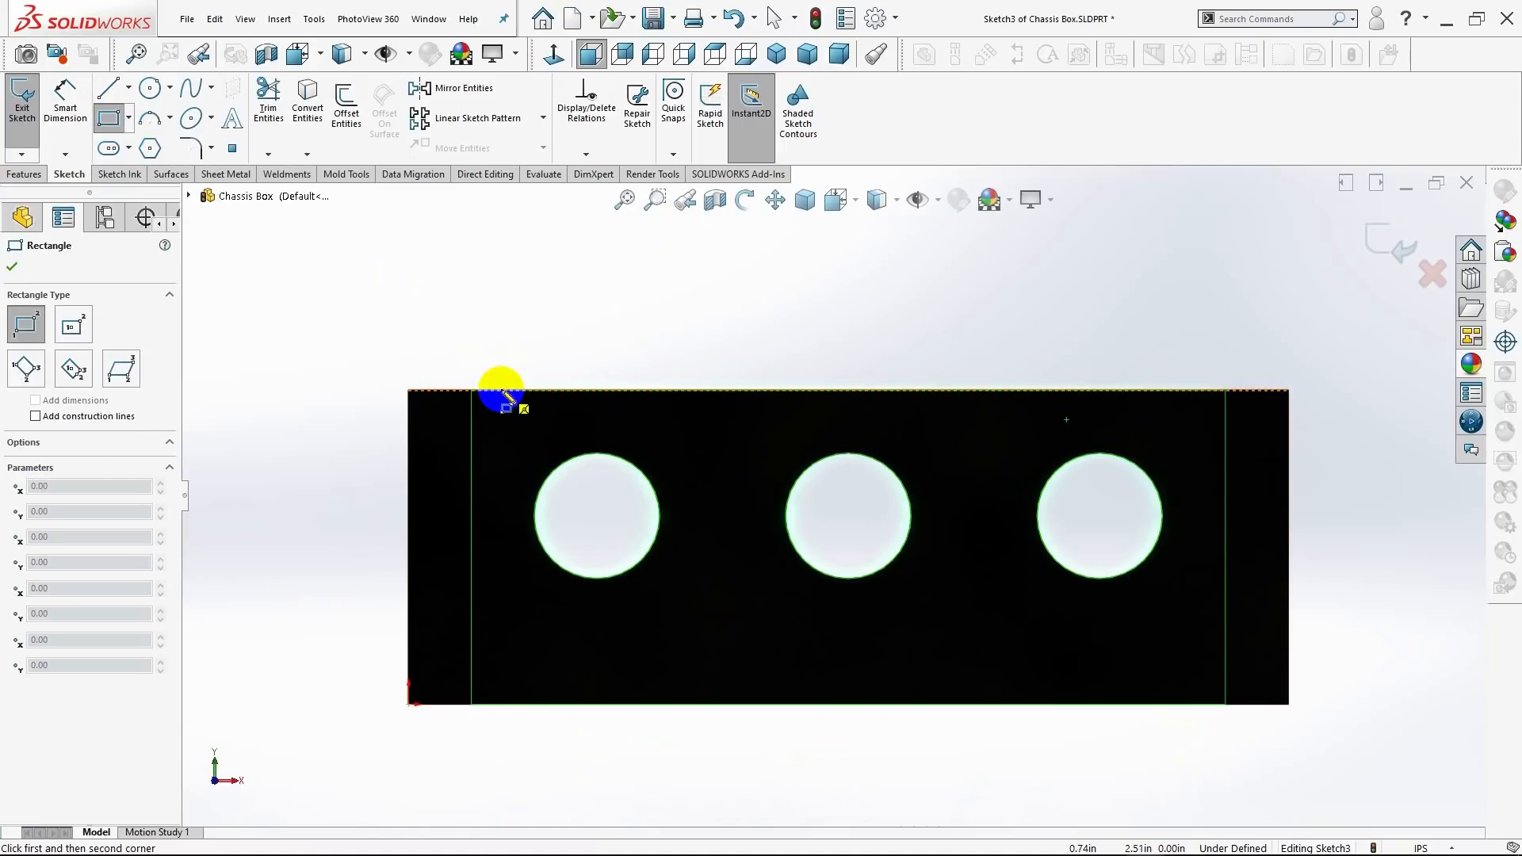
{"action": "left_click_drag", "start_coordinate": [529, 390], "coordinate": [649, 434]}
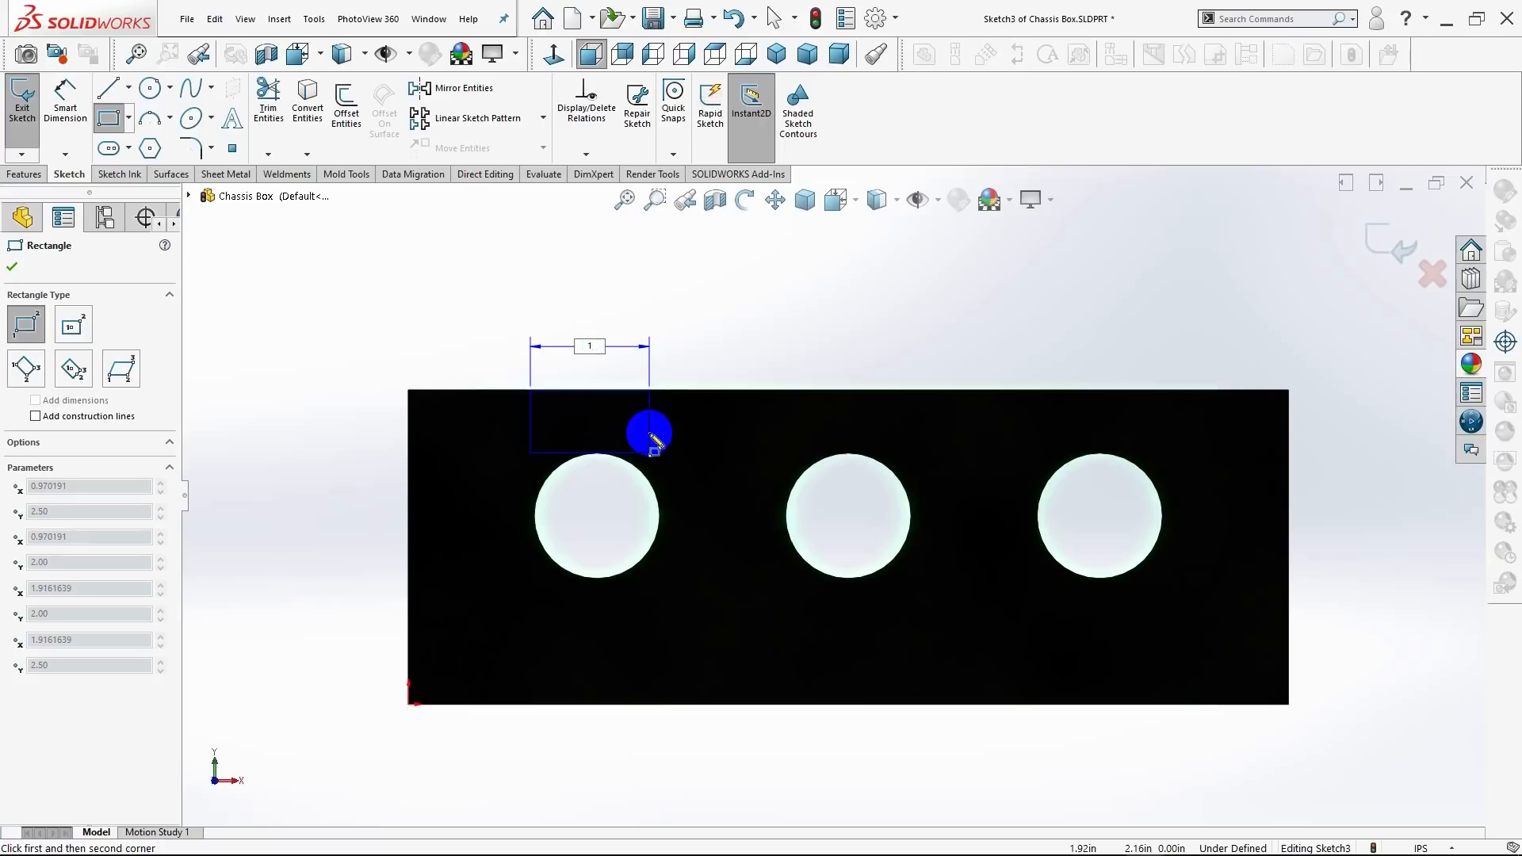
{"action": "left_click", "coordinate": [650, 436]}
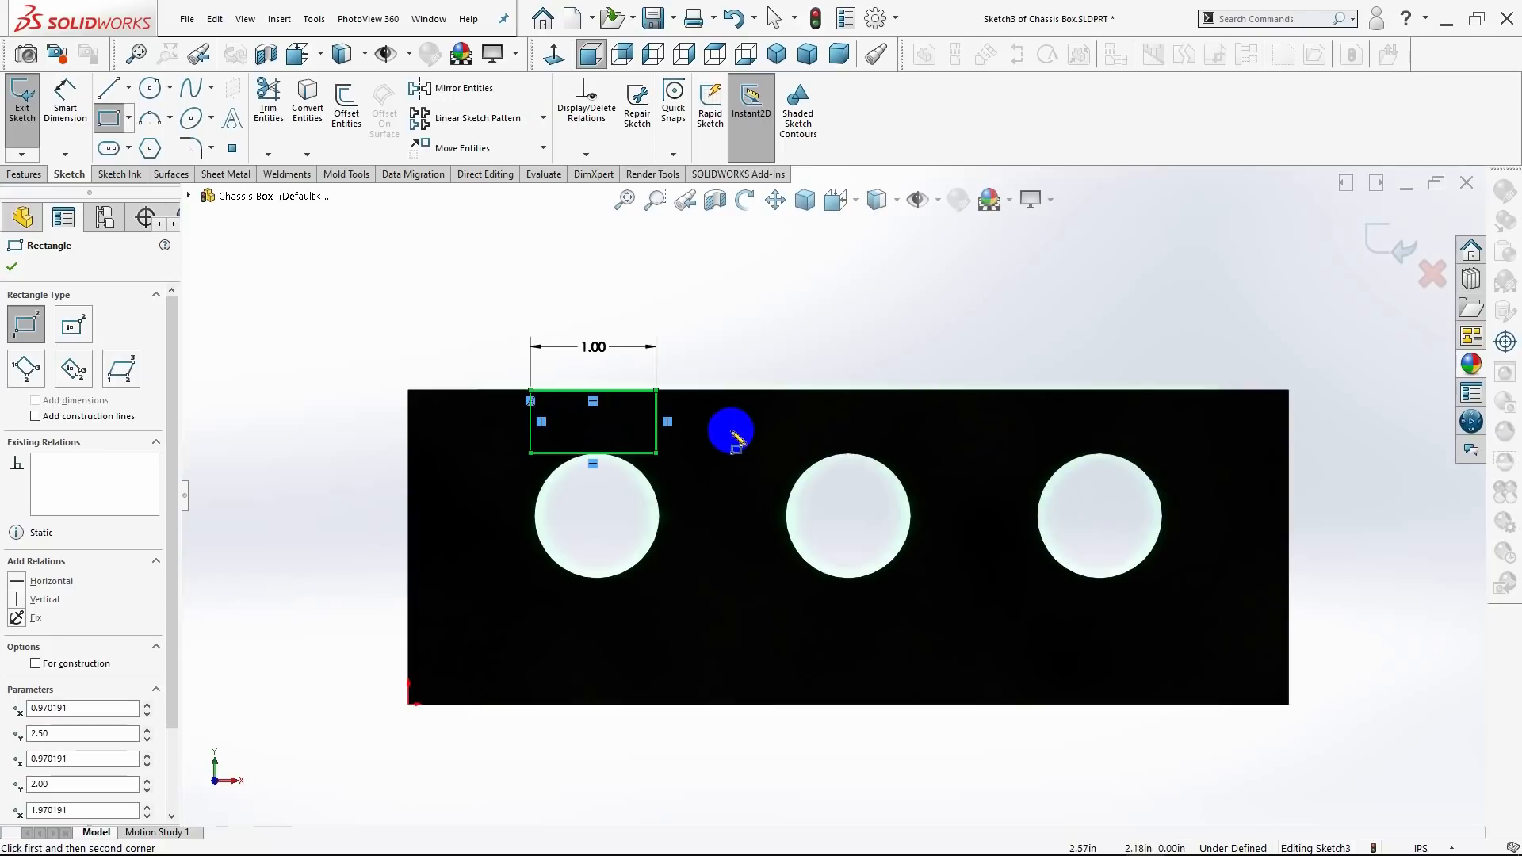
{"action": "key", "text": "Escape"}
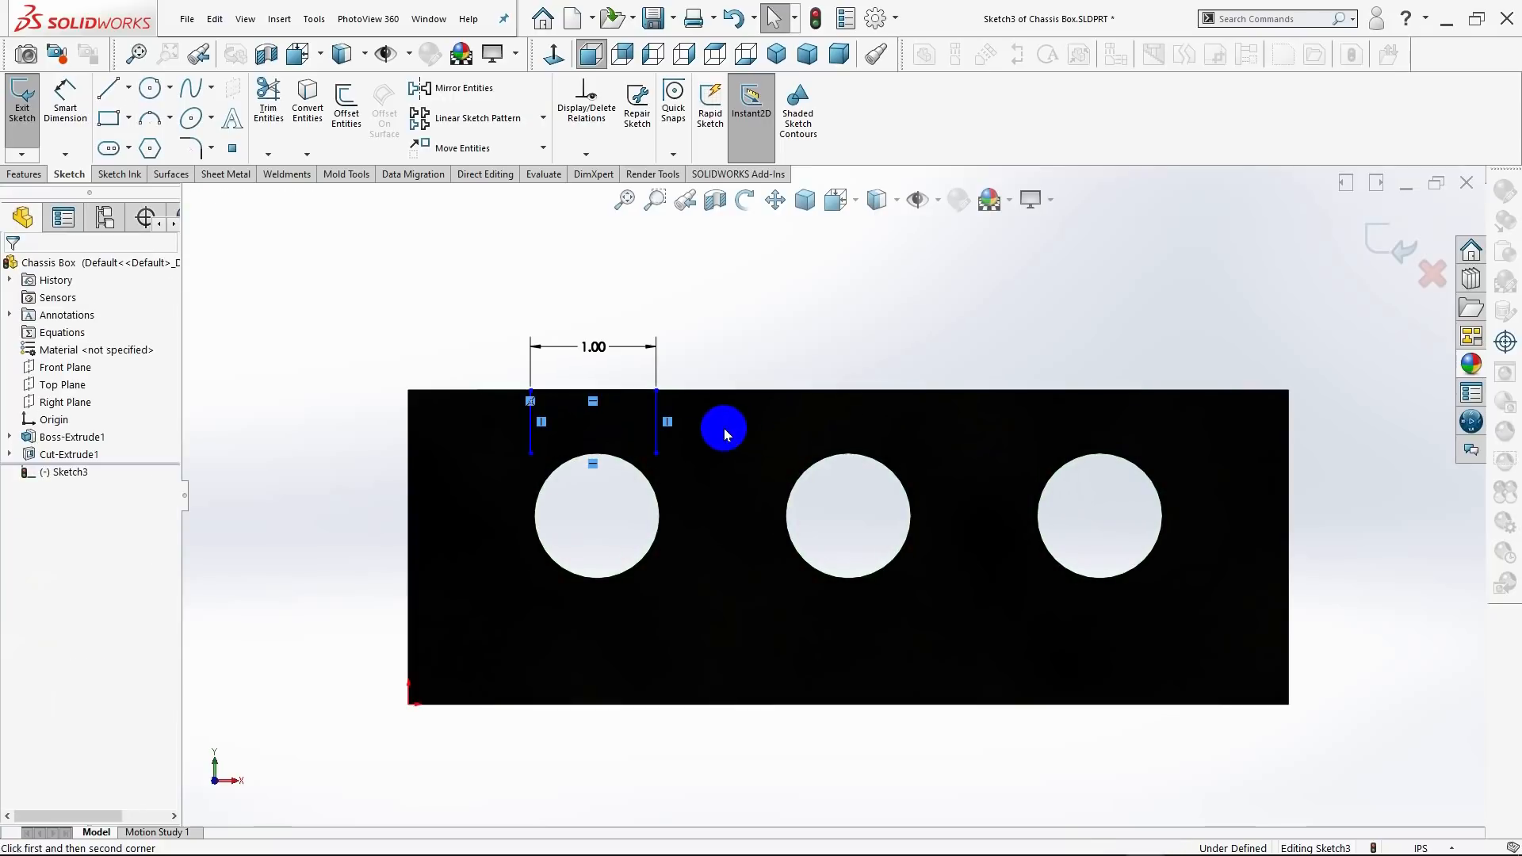
Turn off RealView Graphics, select the rectangle's four lines against the face and clear the selection.
{"action": "left_click", "coordinate": [531, 438]}
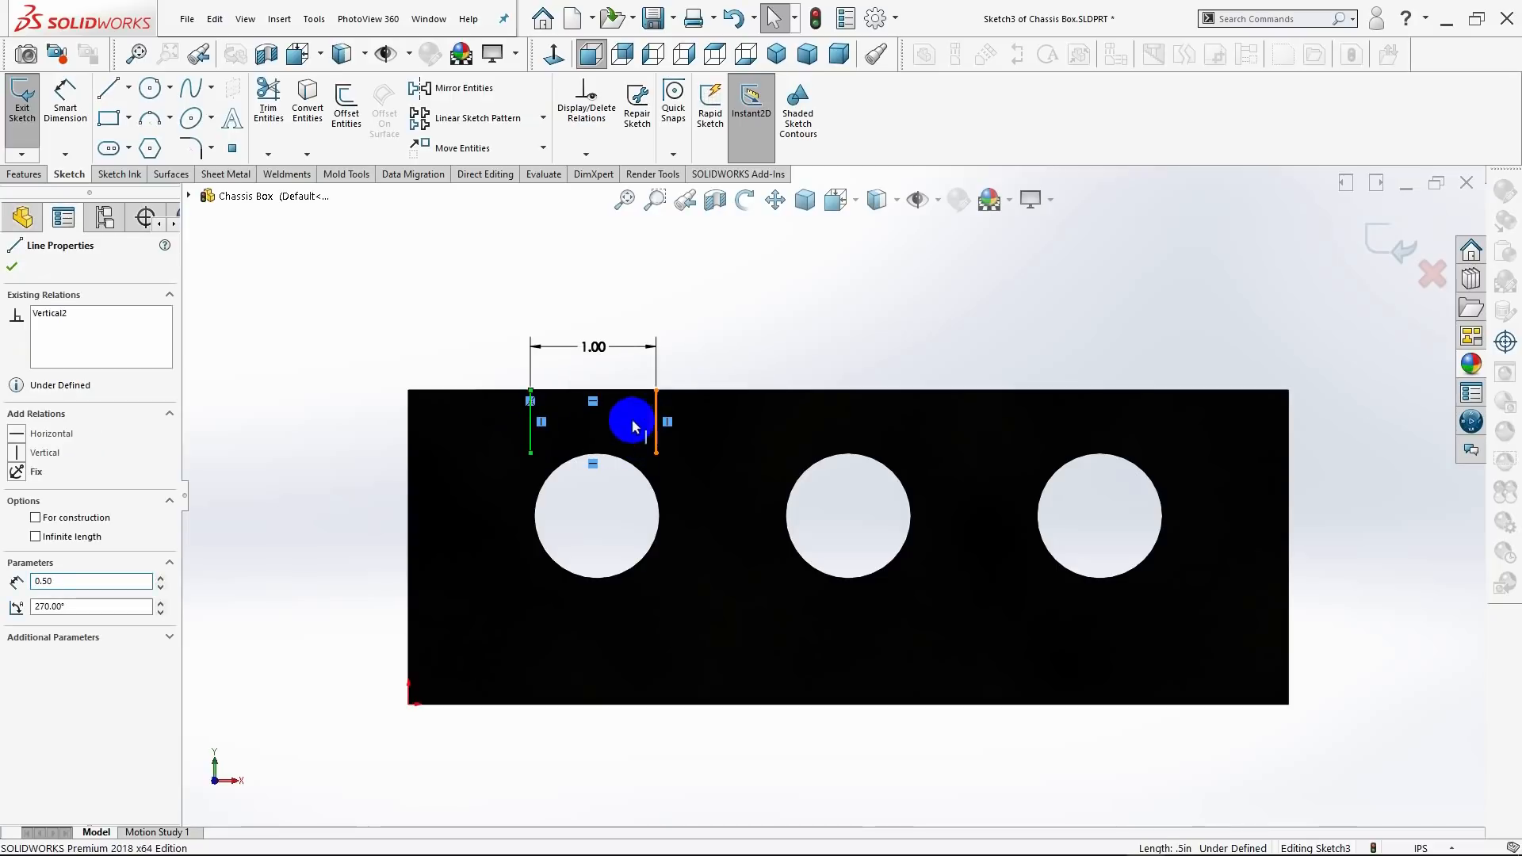
{"action": "left_click", "coordinate": [634, 426], "text": "ctrl"}
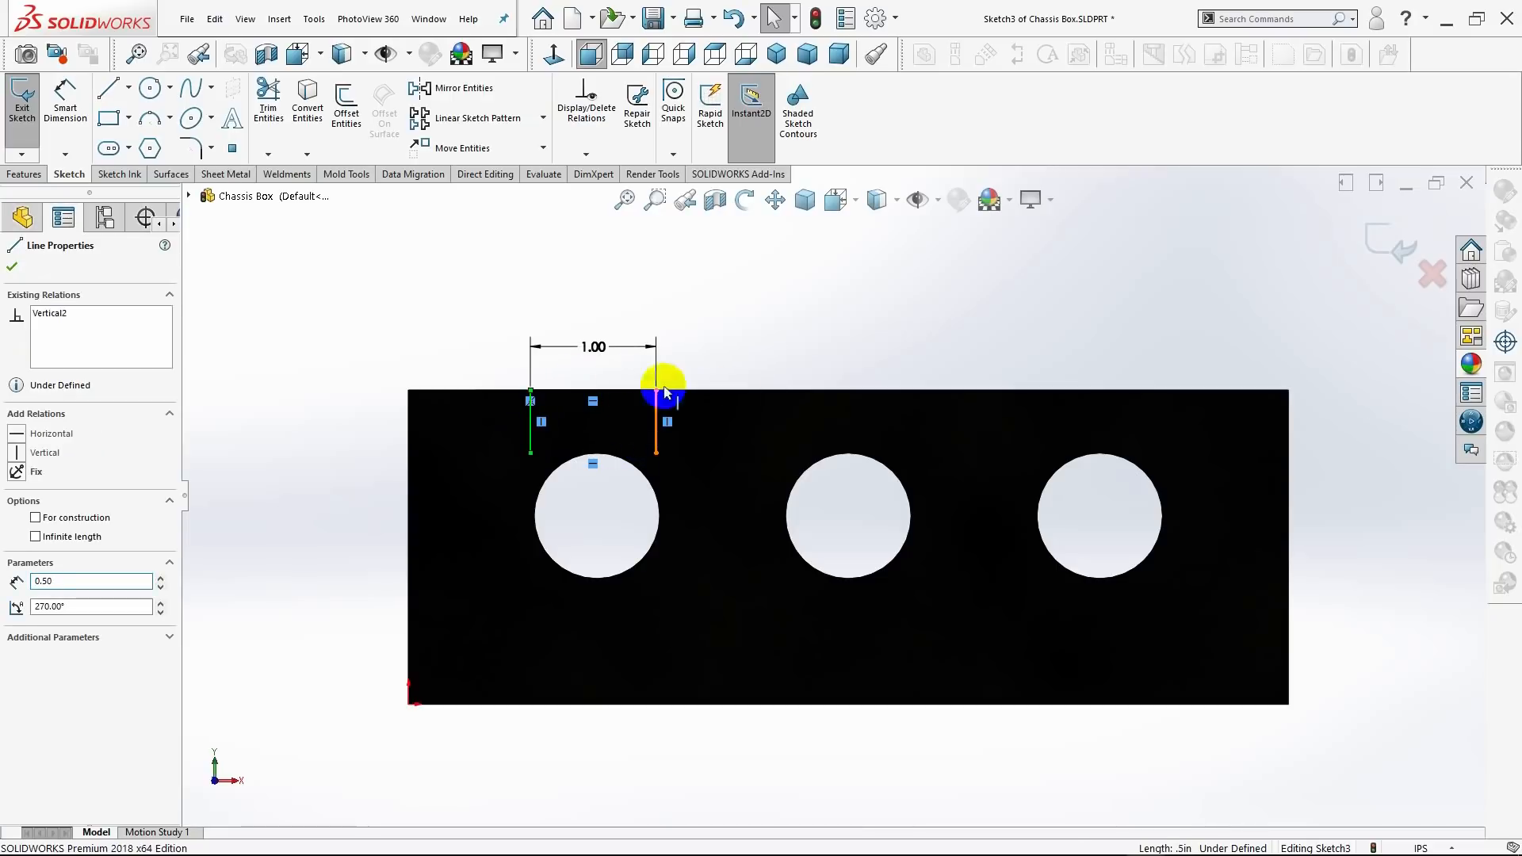
{"action": "left_click", "coordinate": [1050, 199]}
{"action": "left_click", "coordinate": [1066, 224]}
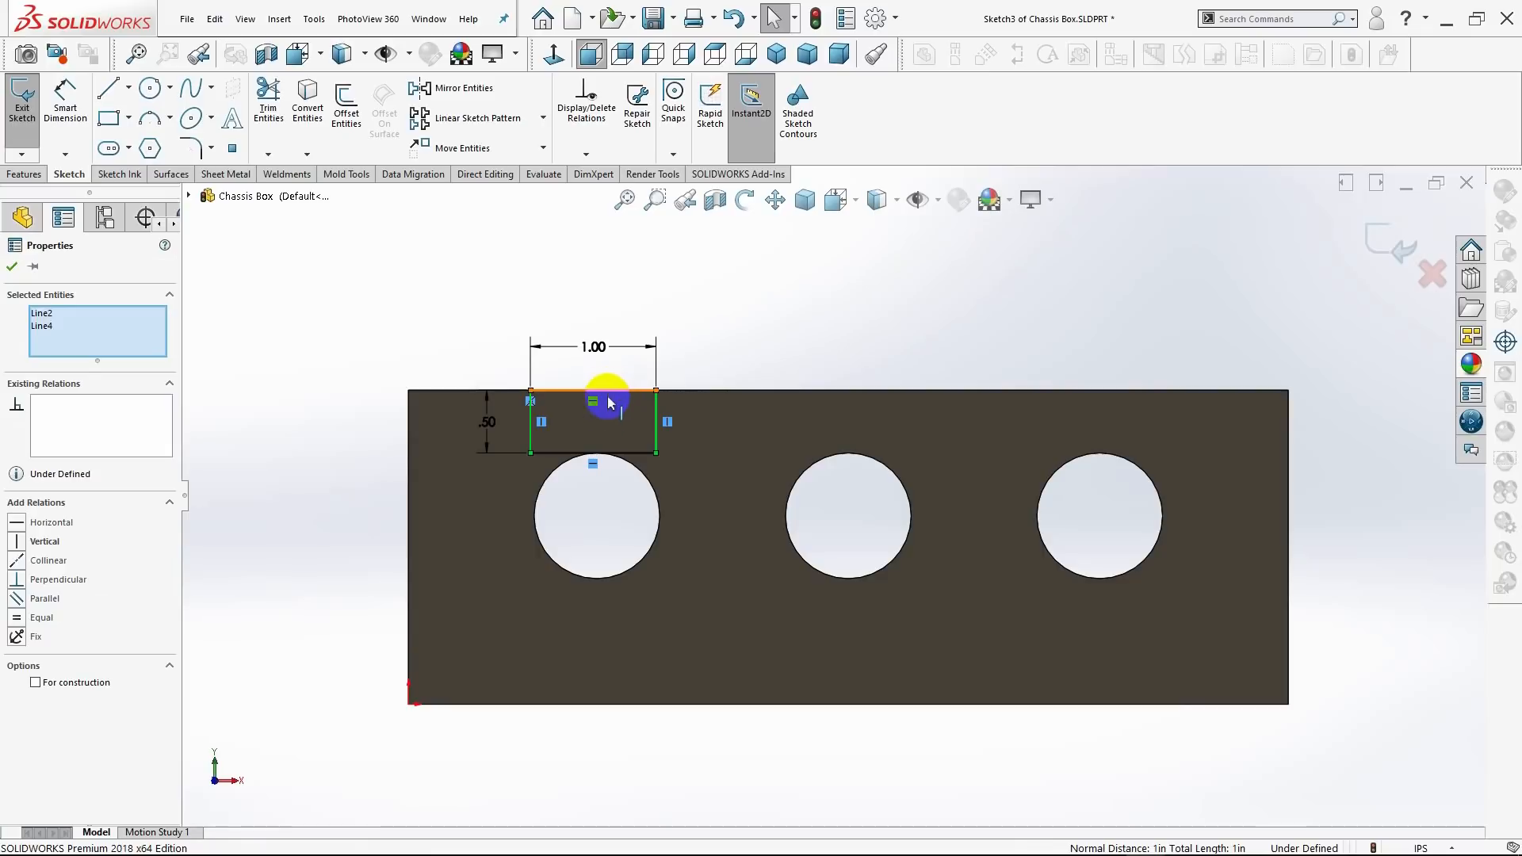
{"action": "left_click", "coordinate": [629, 453]}
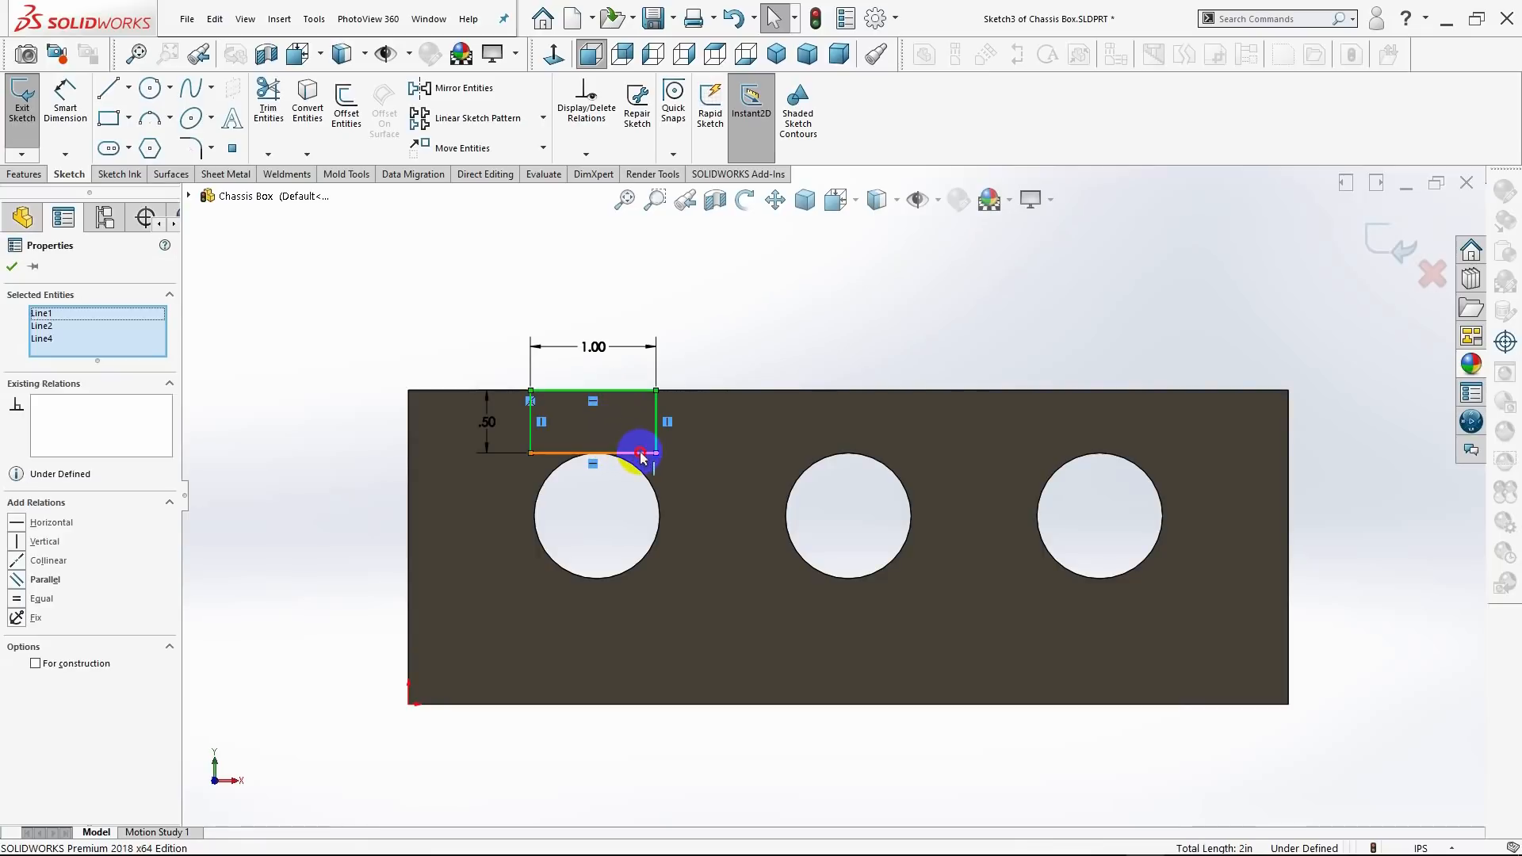
{"action": "key", "text": "ctrl+a"}
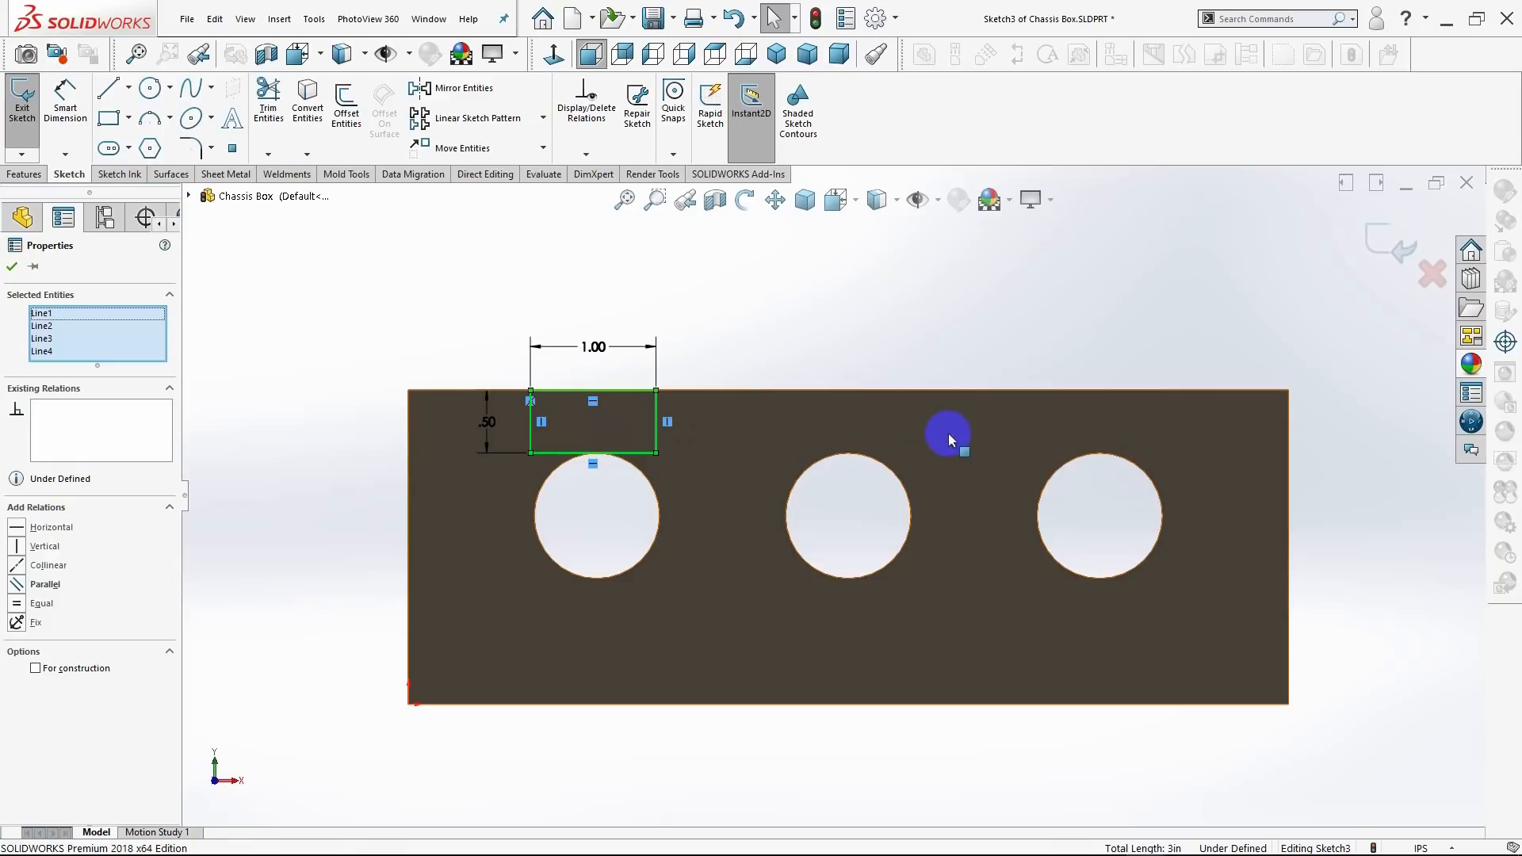
{"action": "key", "text": "Escape"}
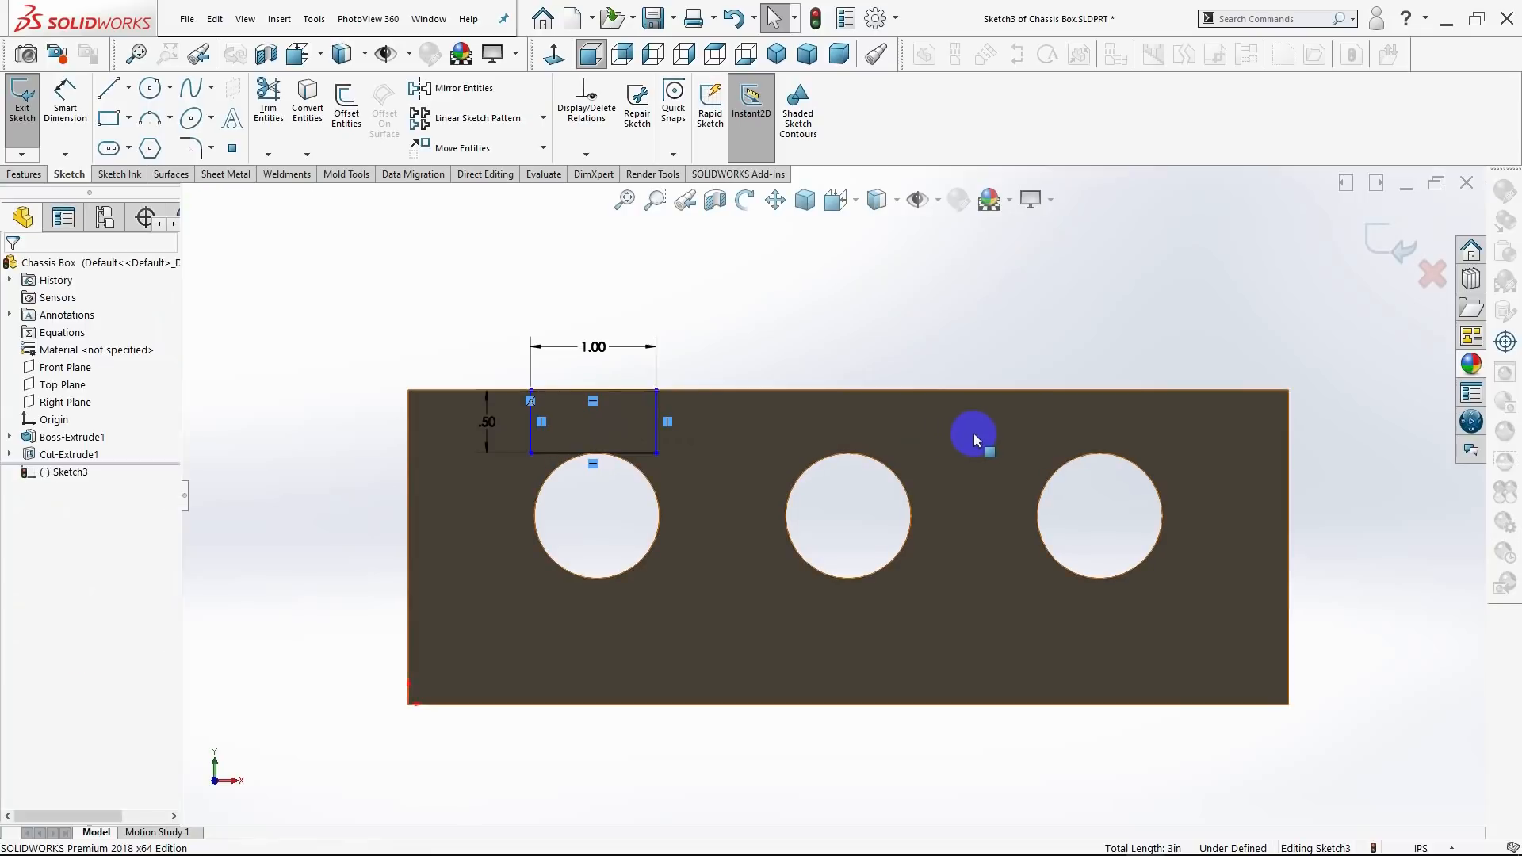
Sketch a second corner rectangle 1.00 in wide and 0.50 in high from the face's top edge down over the right hole.
{"action": "left_click", "coordinate": [128, 119]}
{"action": "left_click", "coordinate": [123, 146]}
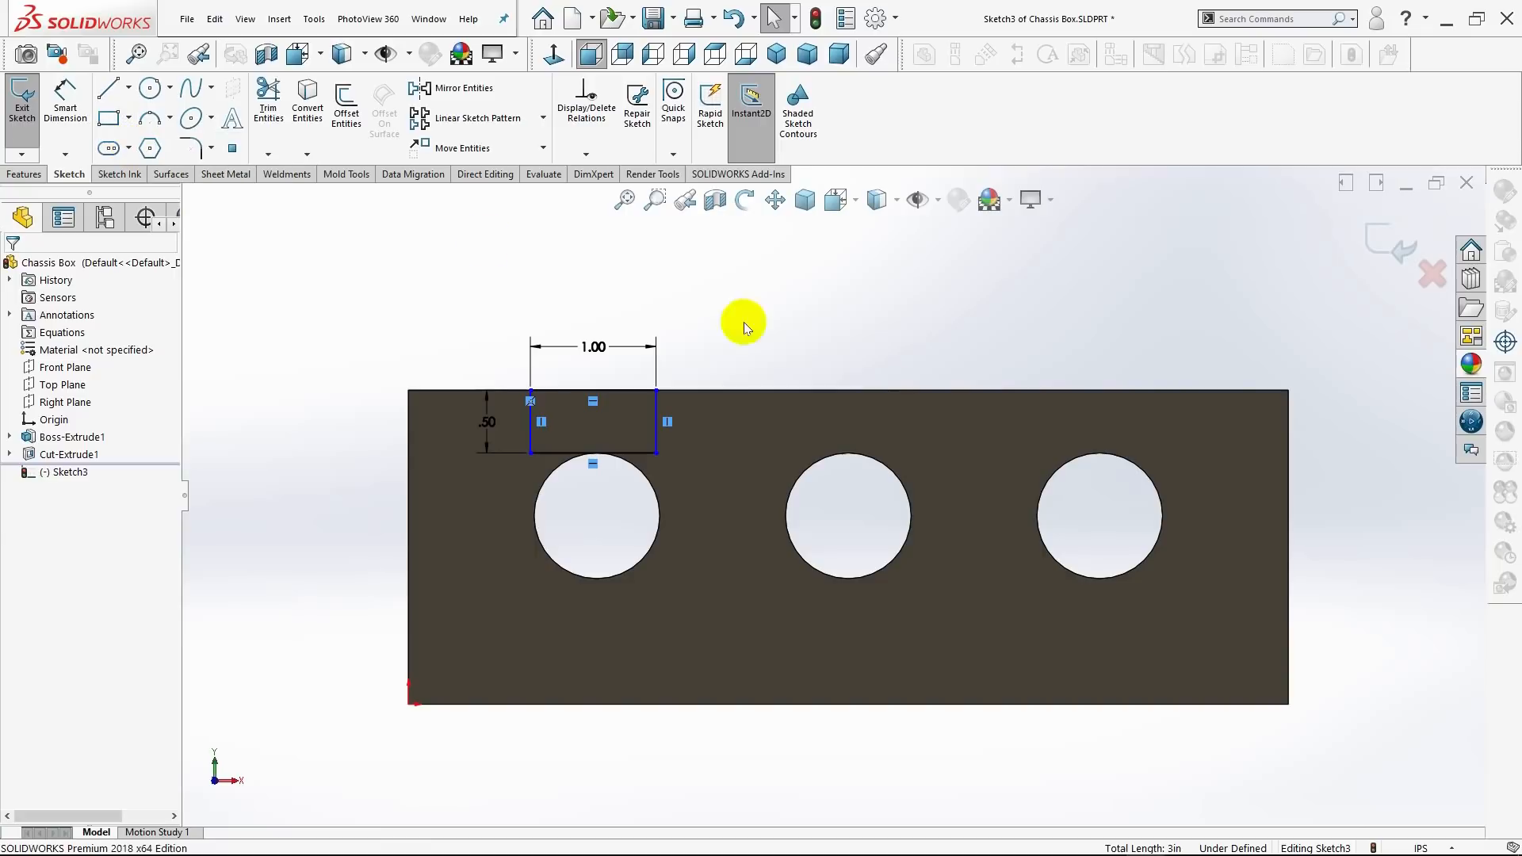
{"action": "left_click", "coordinate": [982, 390]}
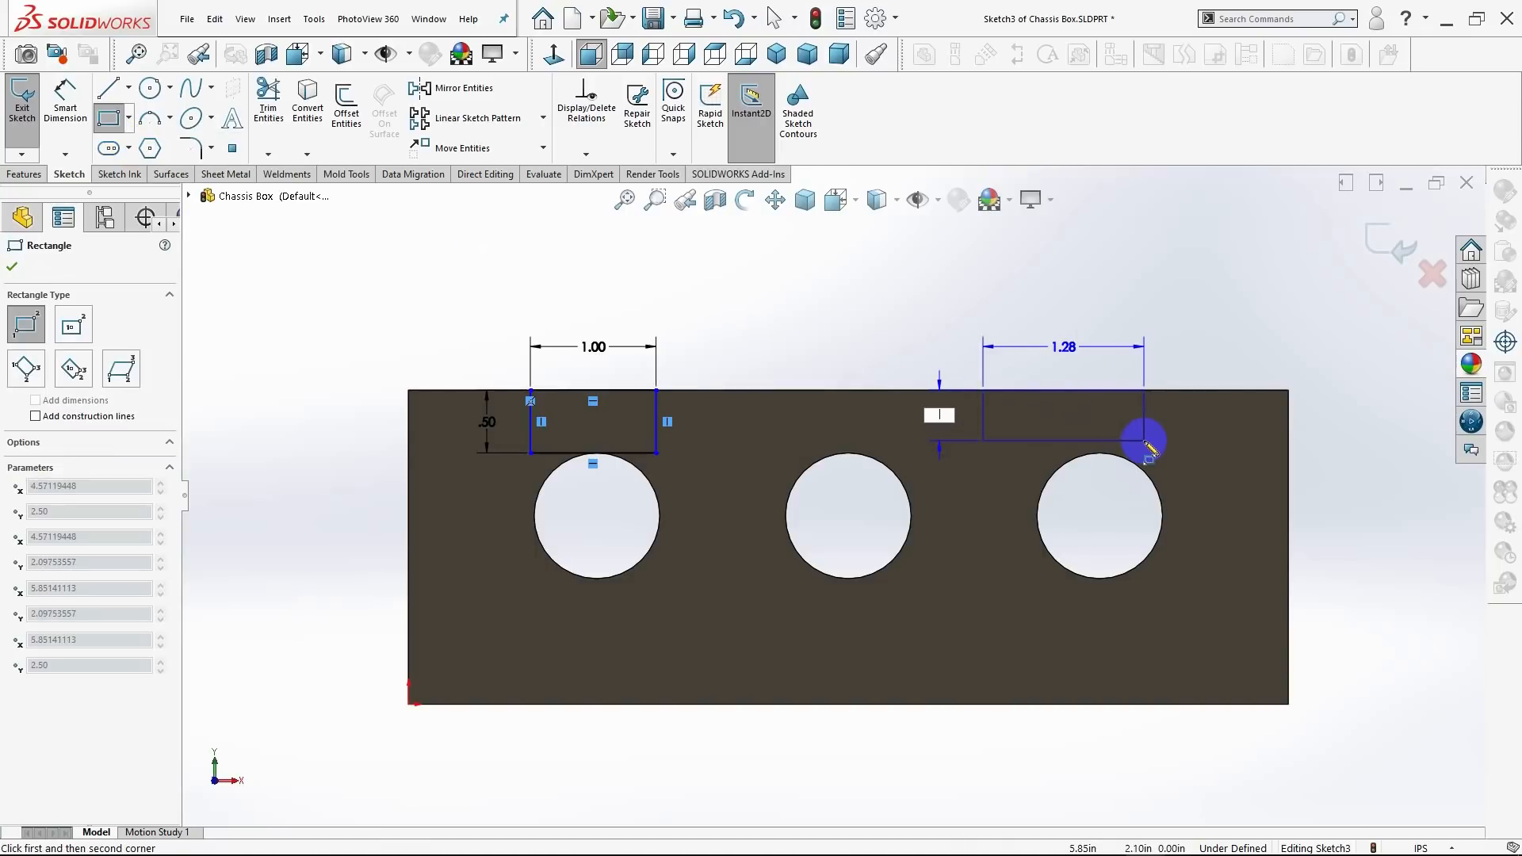
{"action": "type", "text": ".50"}
{"action": "key", "text": "Tab"}
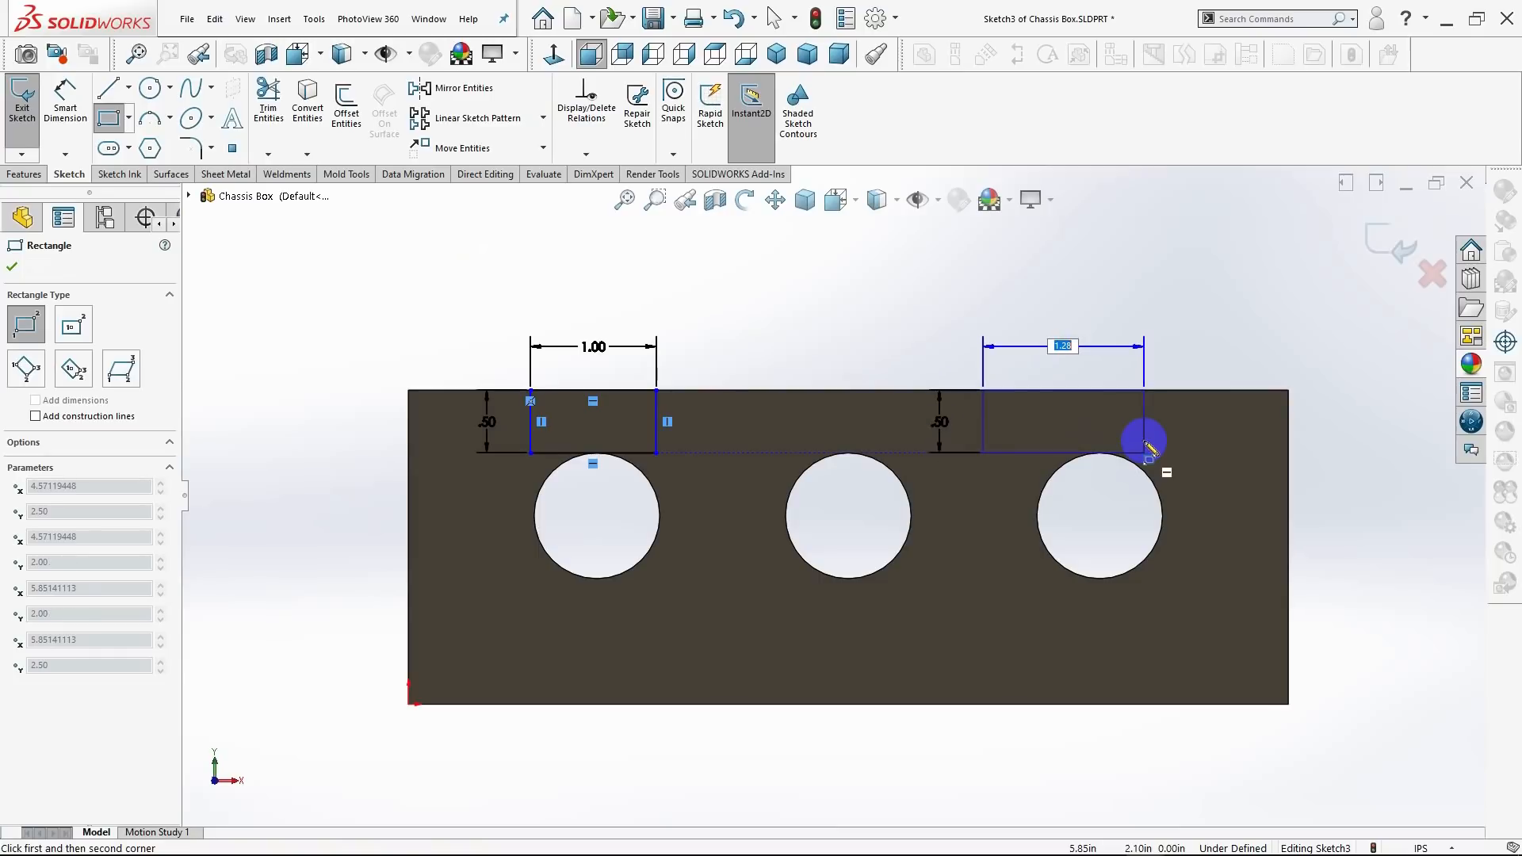
{"action": "type", "text": "1"}
{"action": "key", "text": "Return"}
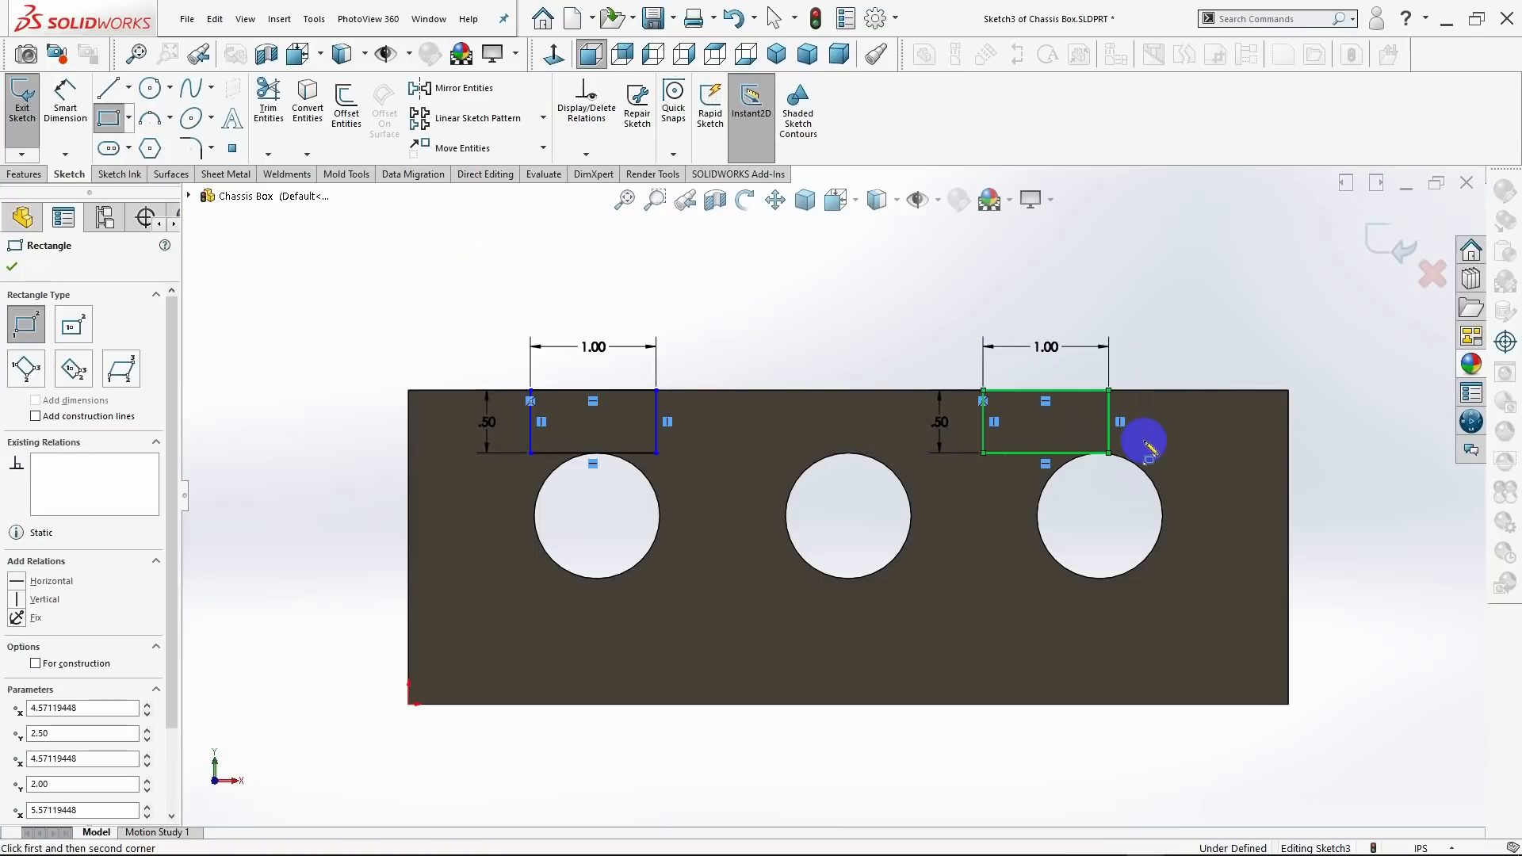
{"action": "left_click", "coordinate": [10, 270]}
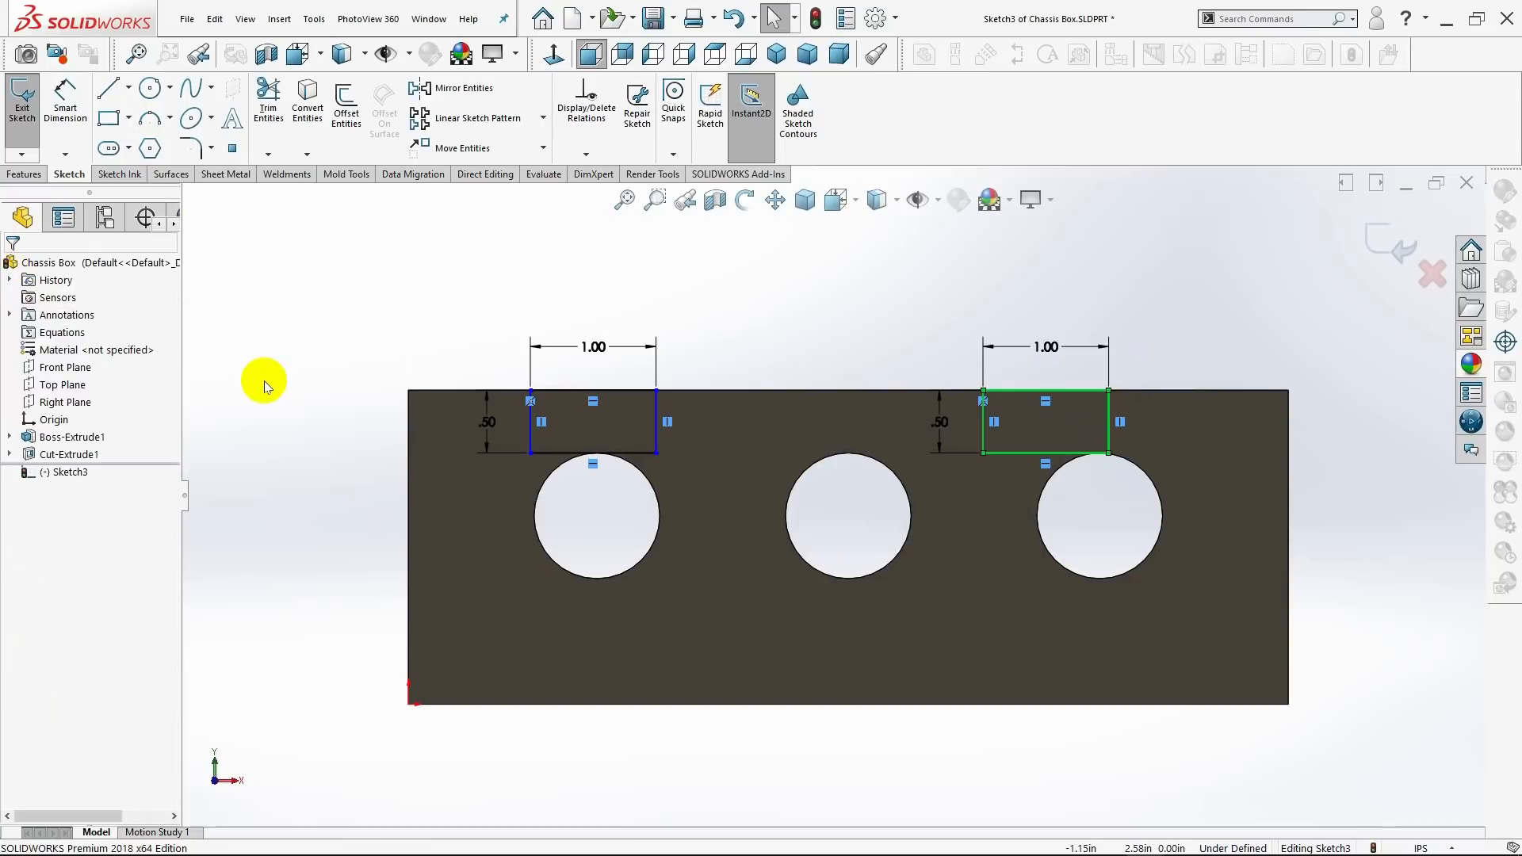
{"action": "left_click", "coordinate": [463, 452]}
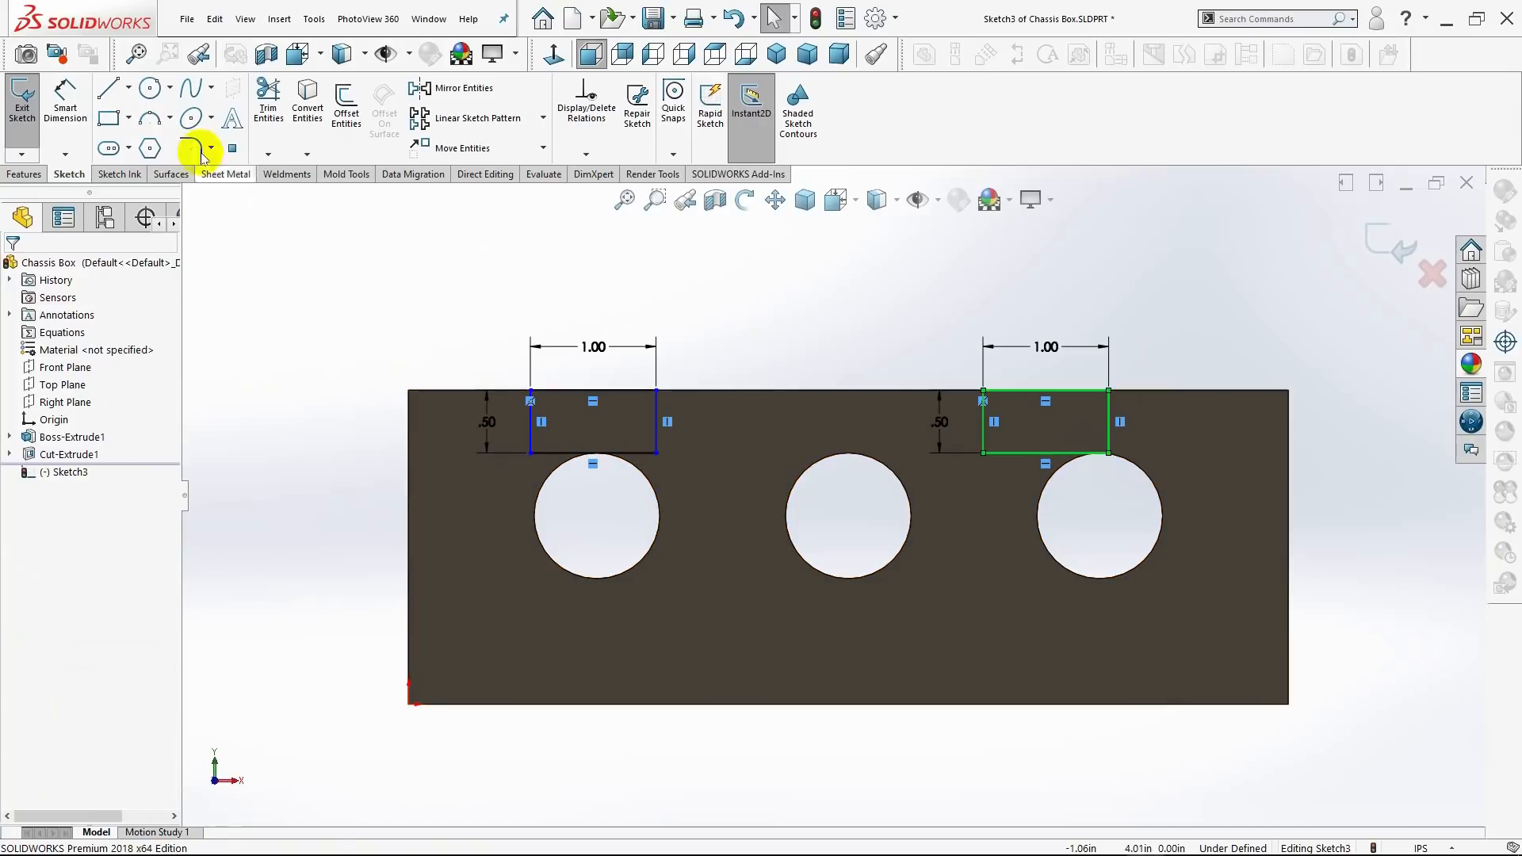
Dimension the left rectangle's upper left corner 1.00 in from the face's left edge.
{"action": "left_click", "coordinate": [65, 102]}
{"action": "left_click", "coordinate": [531, 390]}
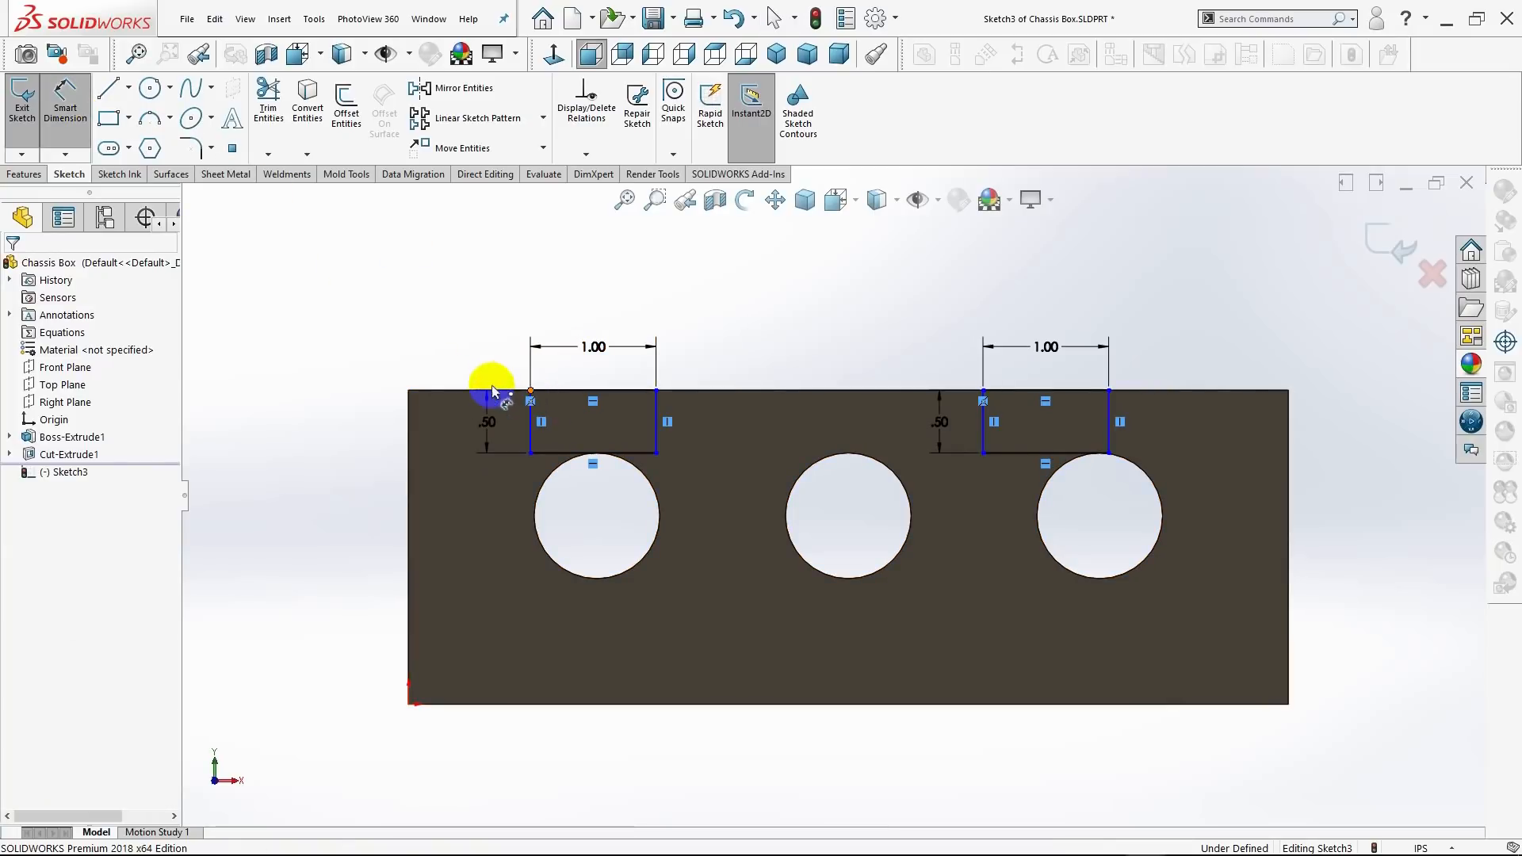
{"action": "left_click", "coordinate": [409, 401]}
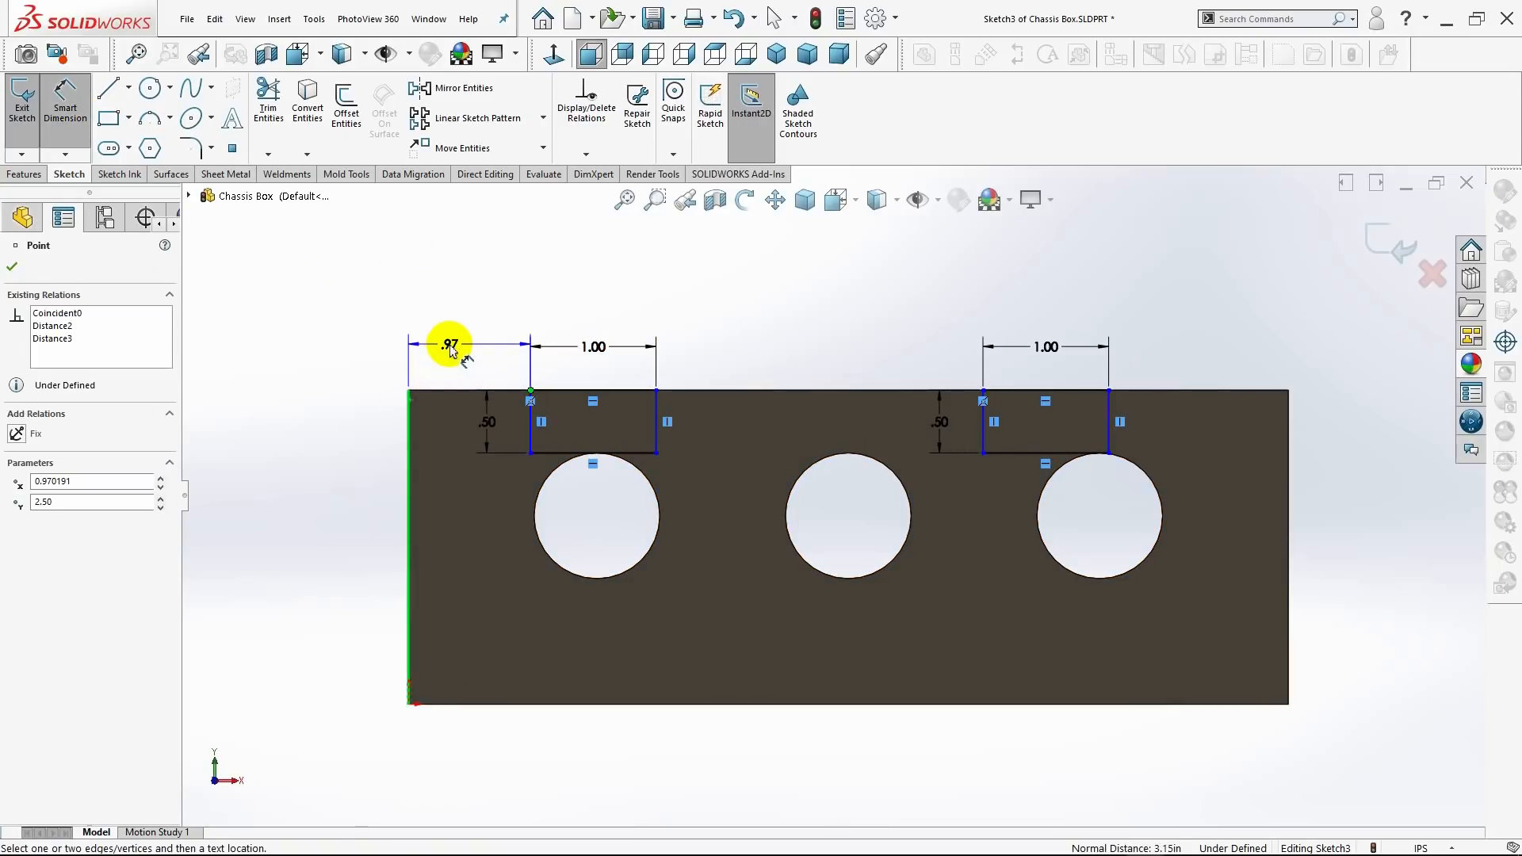
{"action": "left_click", "coordinate": [450, 348]}
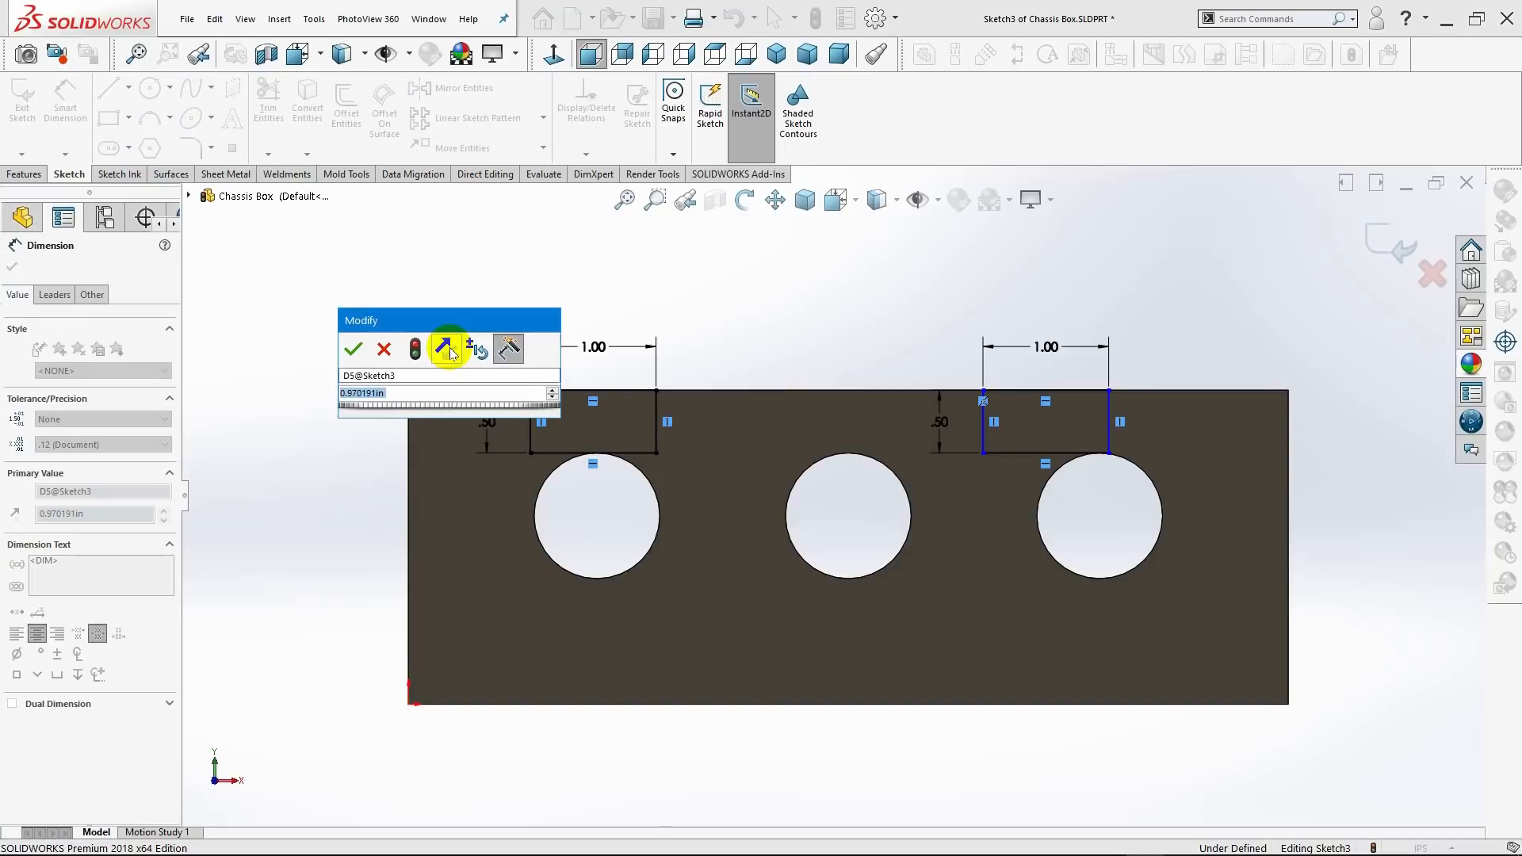
{"action": "type", "text": "1"}
{"action": "key", "text": "Return"}
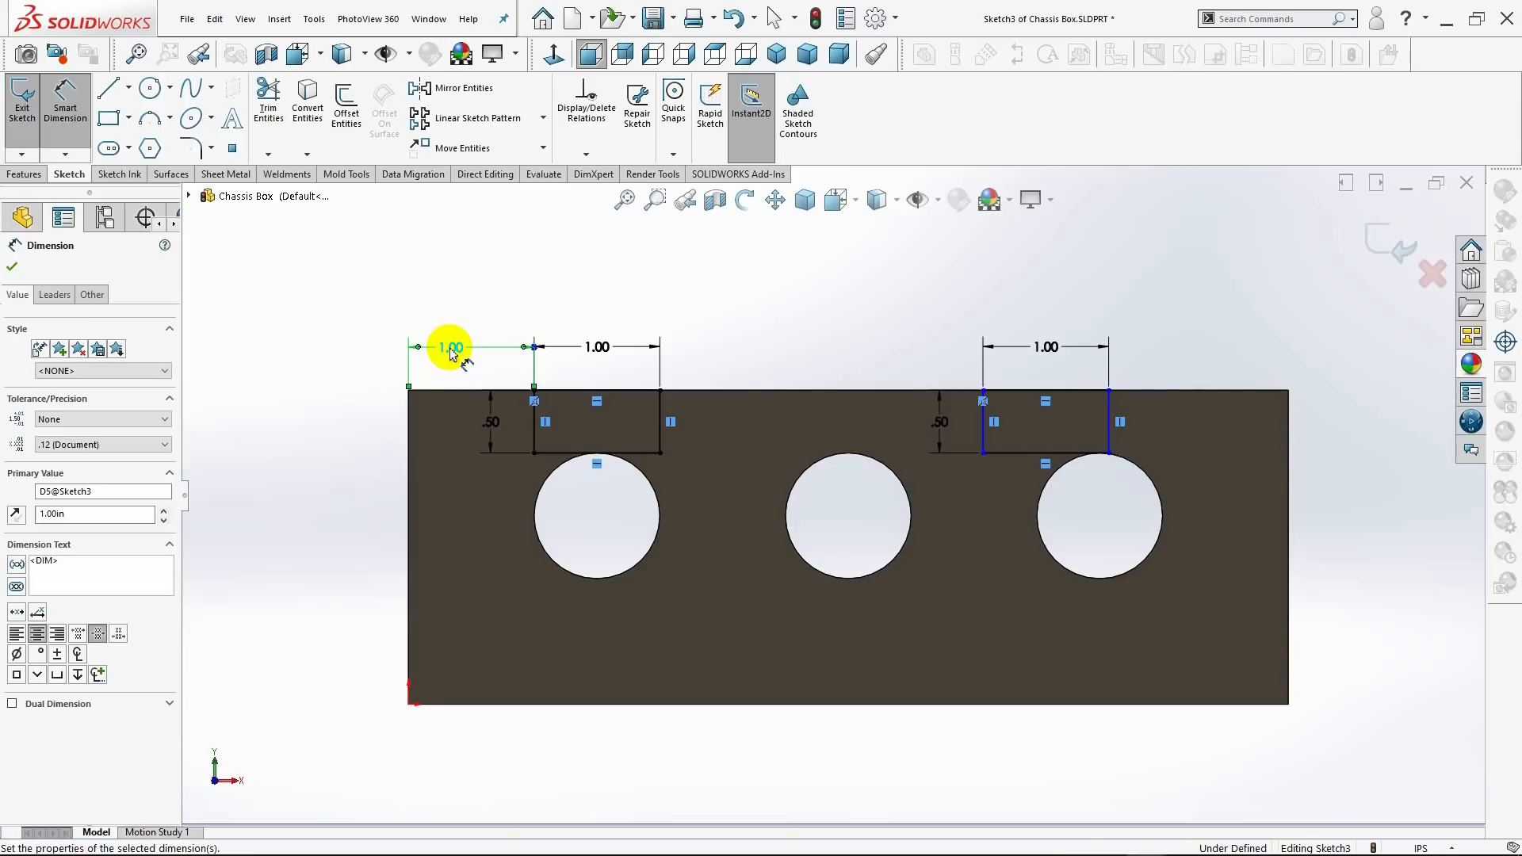
{"action": "left_click", "coordinate": [449, 351]}
Dimension the right rectangle's upper right corner 1.00 in from the face's right end, and finish dimensioning.
{"action": "left_click", "coordinate": [1107, 391]}
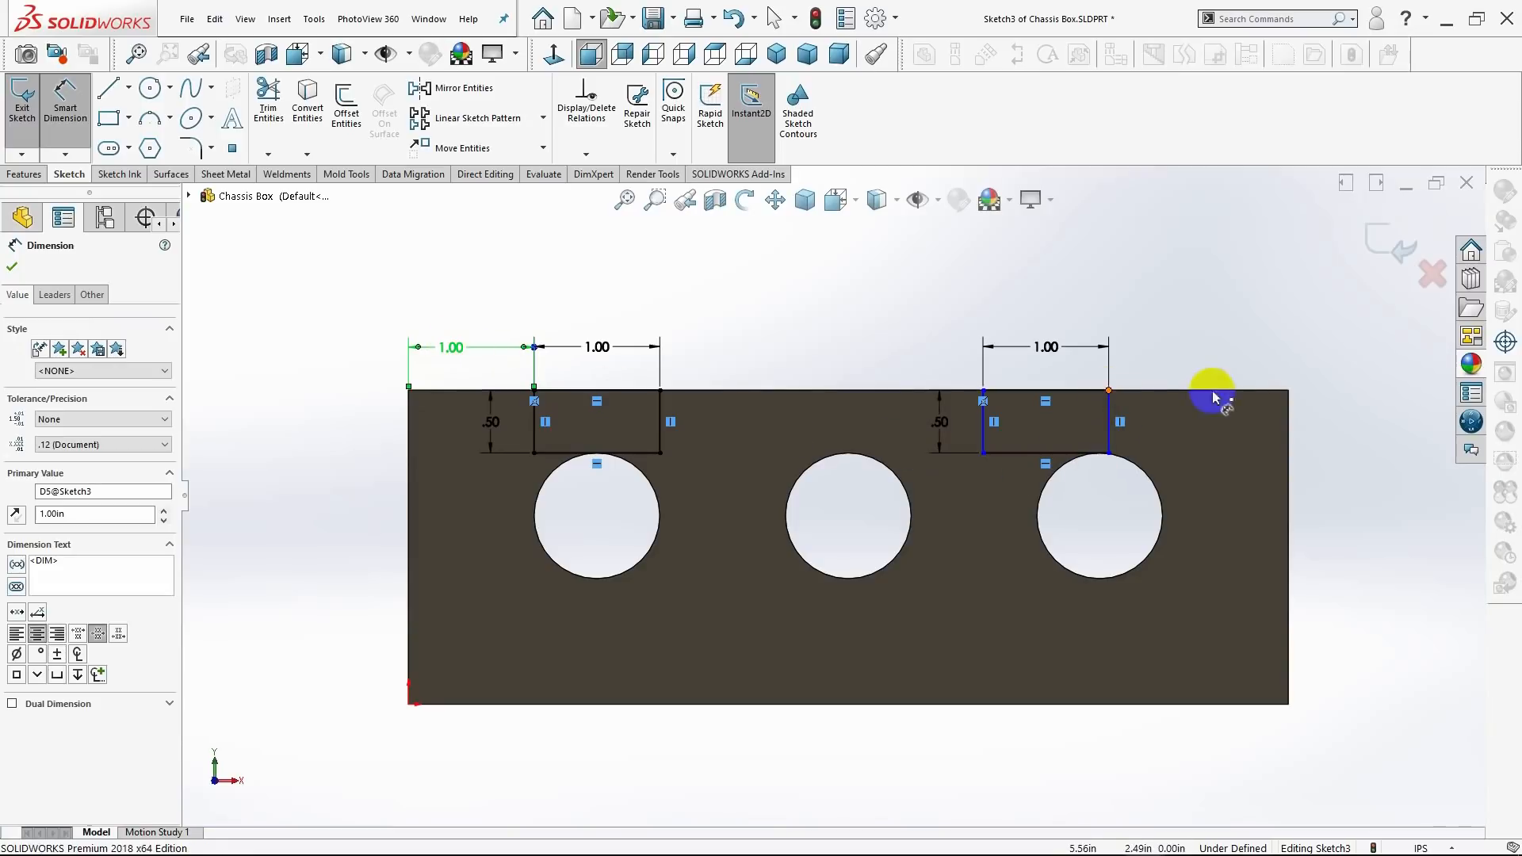
{"action": "left_click", "coordinate": [1288, 391]}
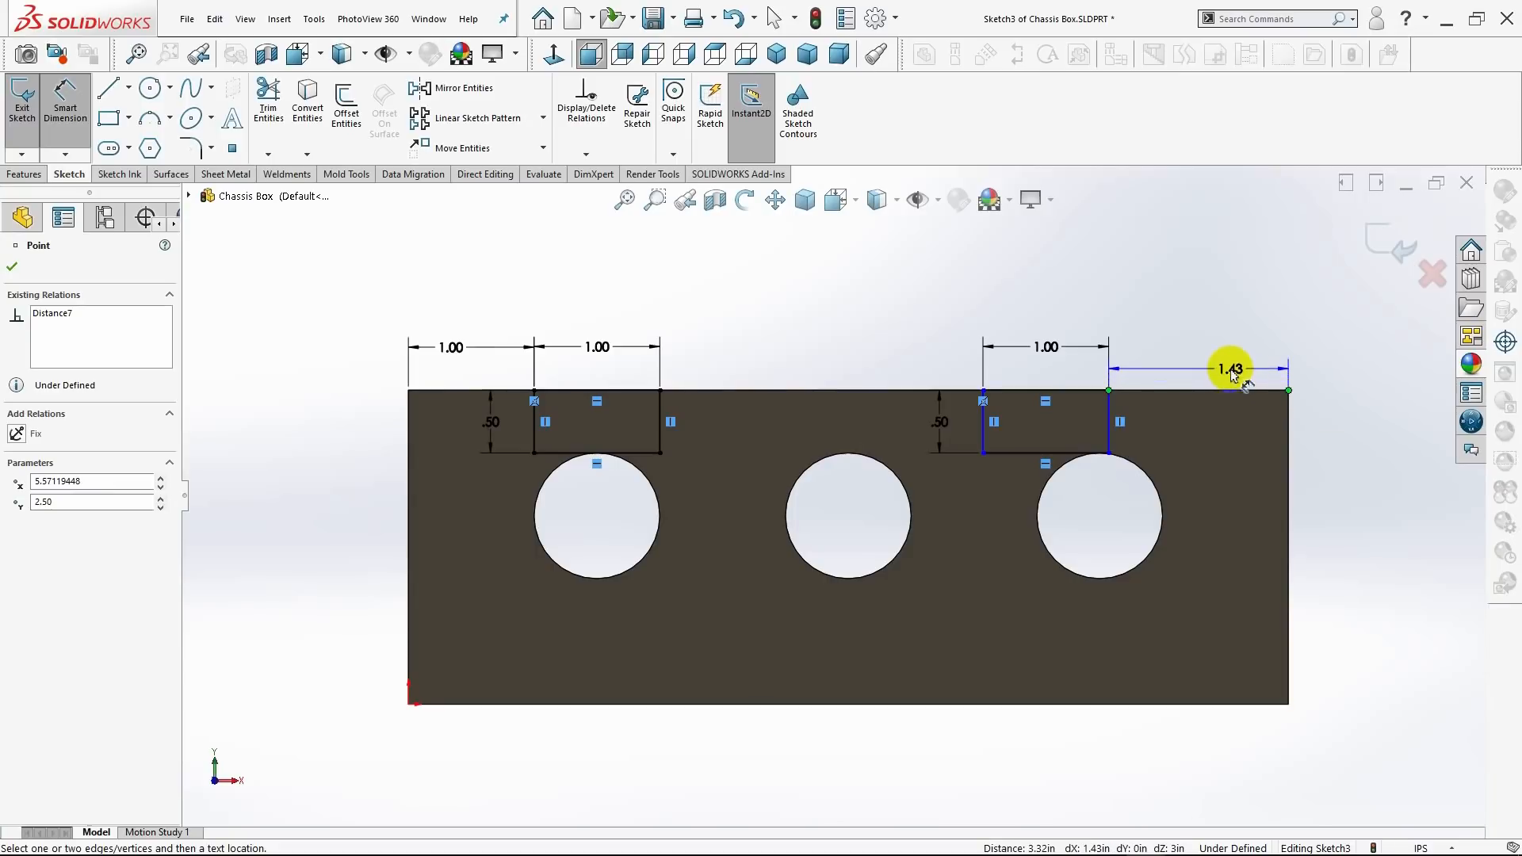
{"action": "left_click", "coordinate": [1223, 352]}
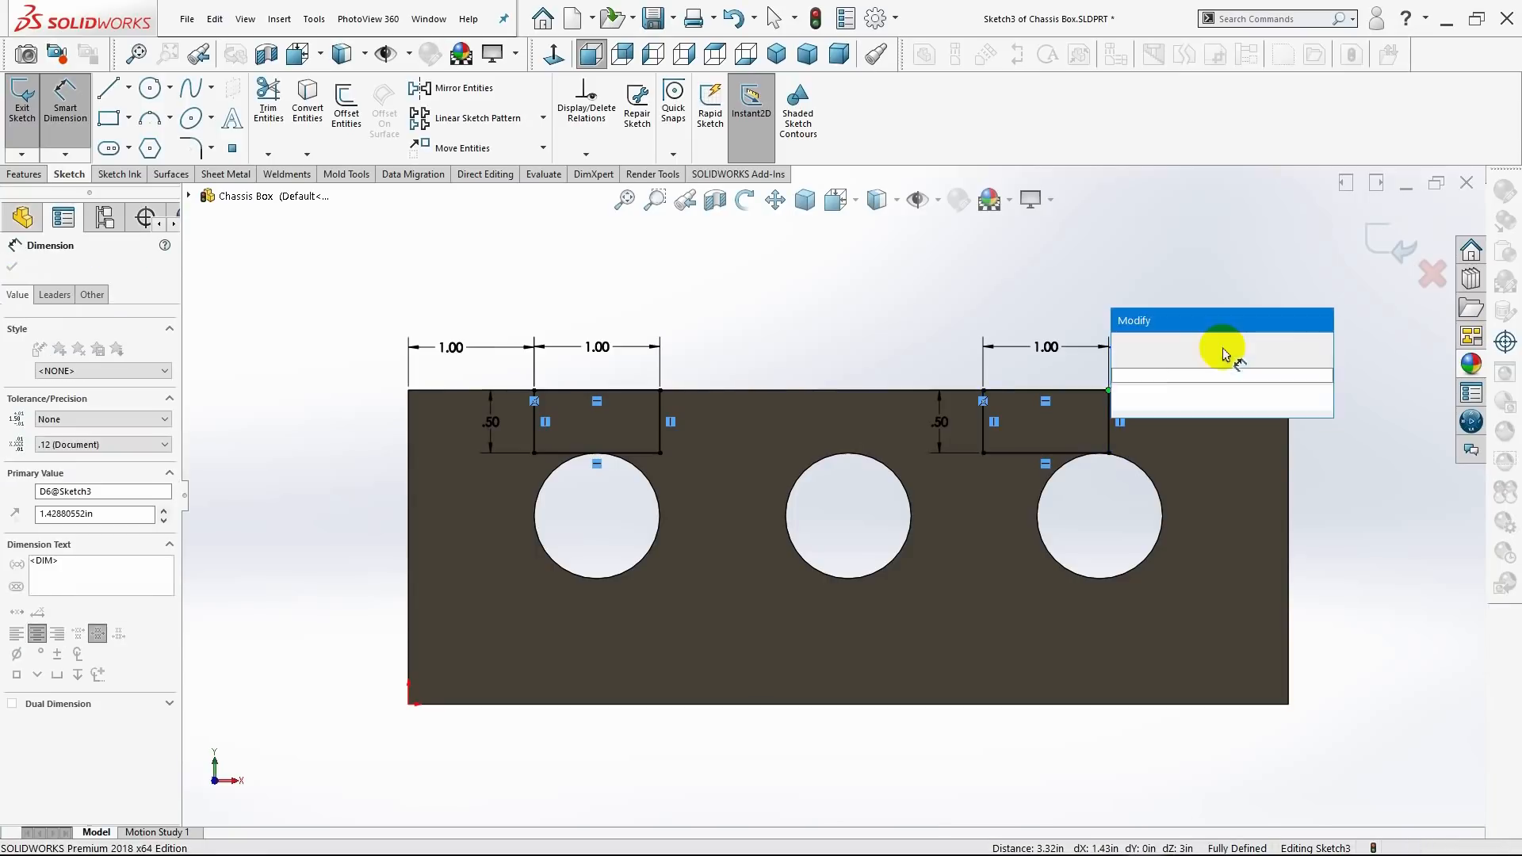
{"action": "type", "text": "1"}
{"action": "key", "text": "Return"}
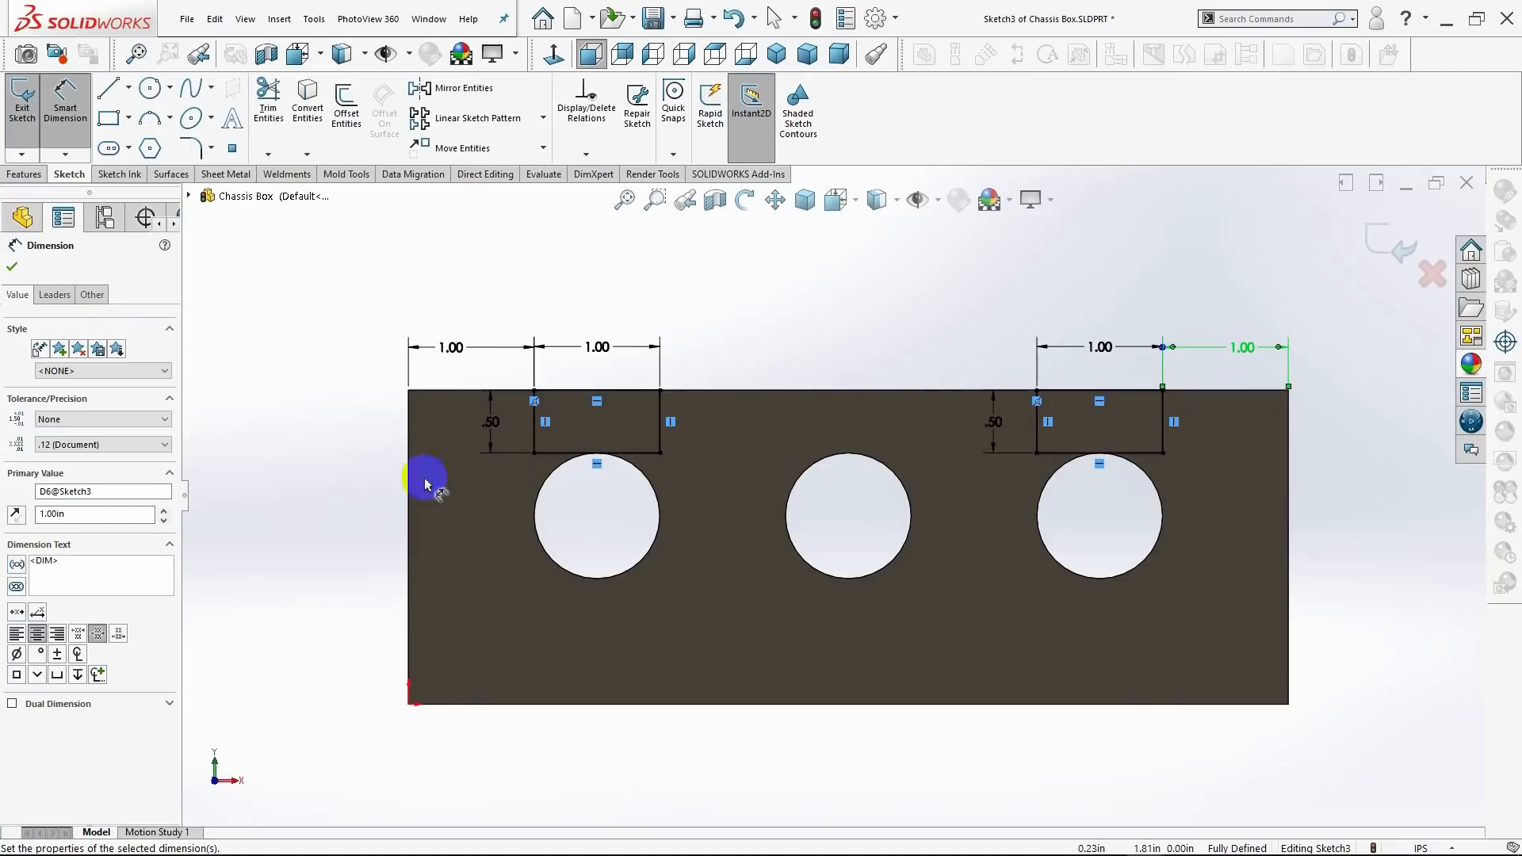
{"action": "left_click", "coordinate": [14, 268]}
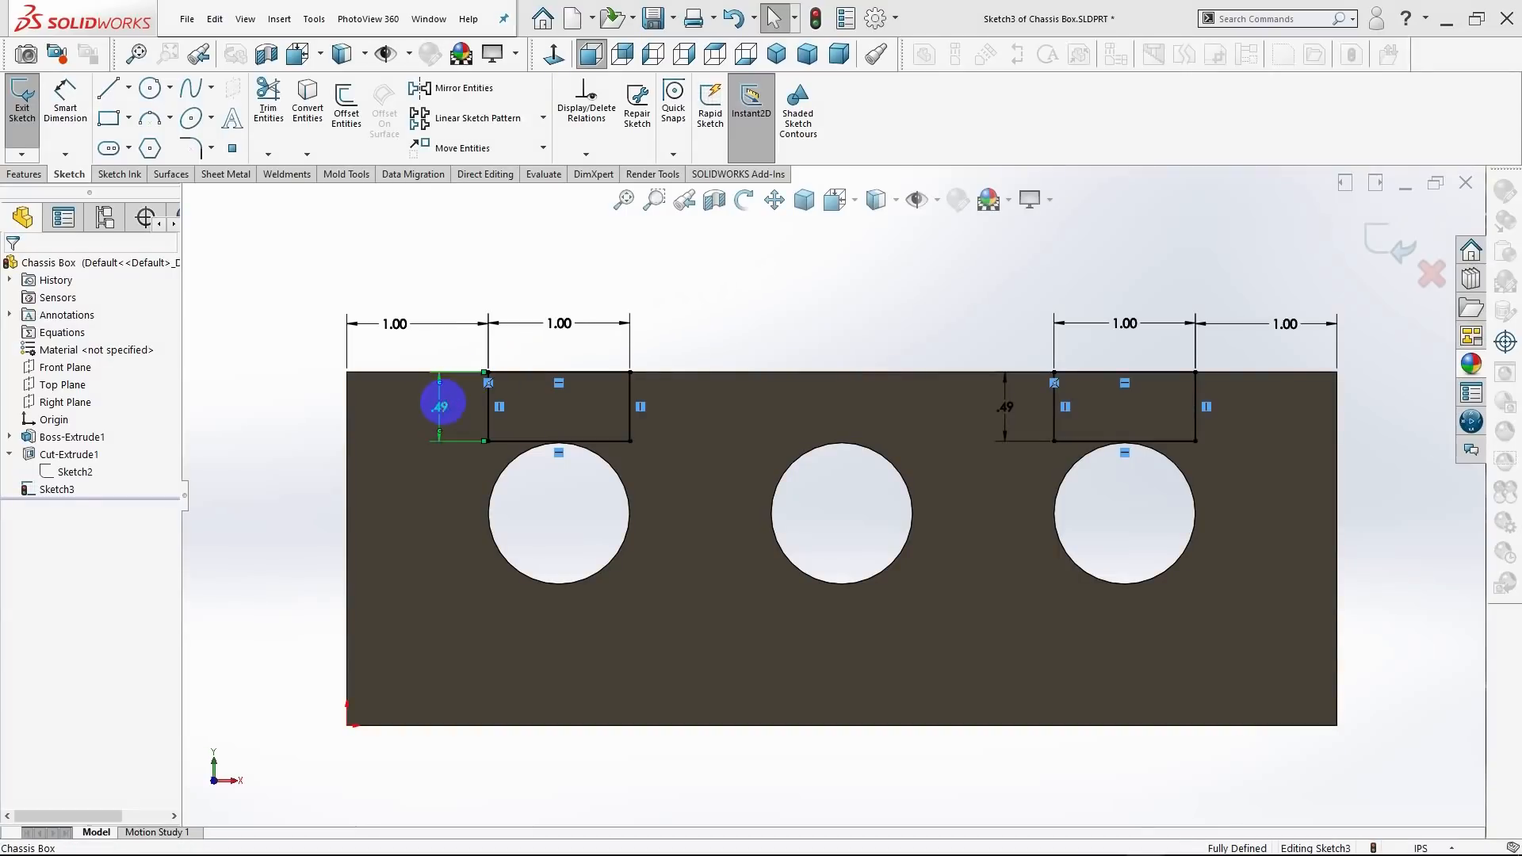
Set both rectangles' heights to 0.45 in and cut them through the rear wall with an Extruded Cut set to Through All.
{"action": "left_click", "coordinate": [442, 407]}
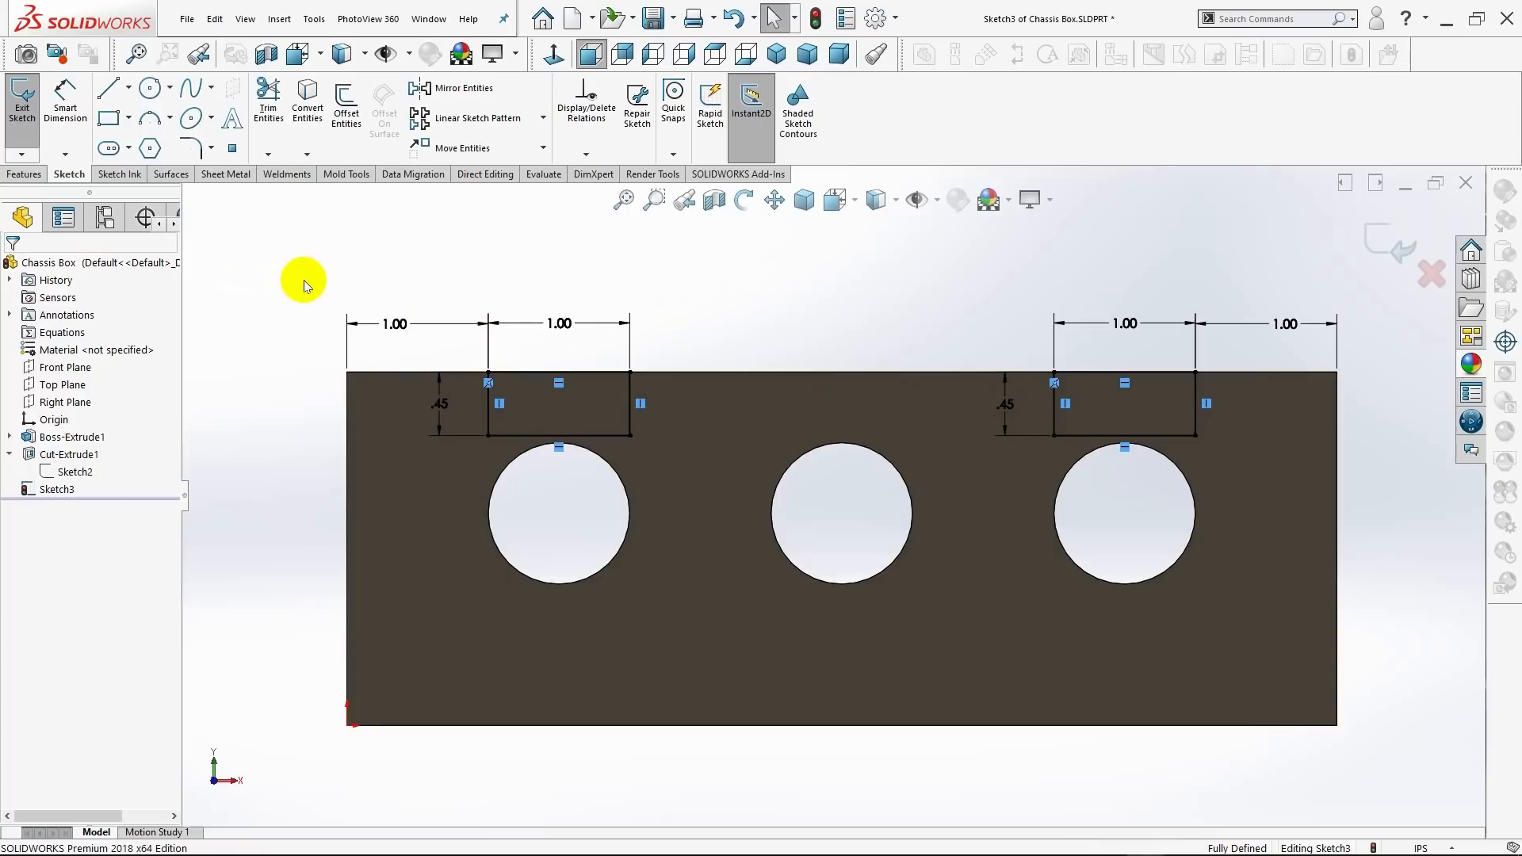
{"action": "left_click", "coordinate": [25, 173]}
{"action": "left_click", "coordinate": [248, 150]}
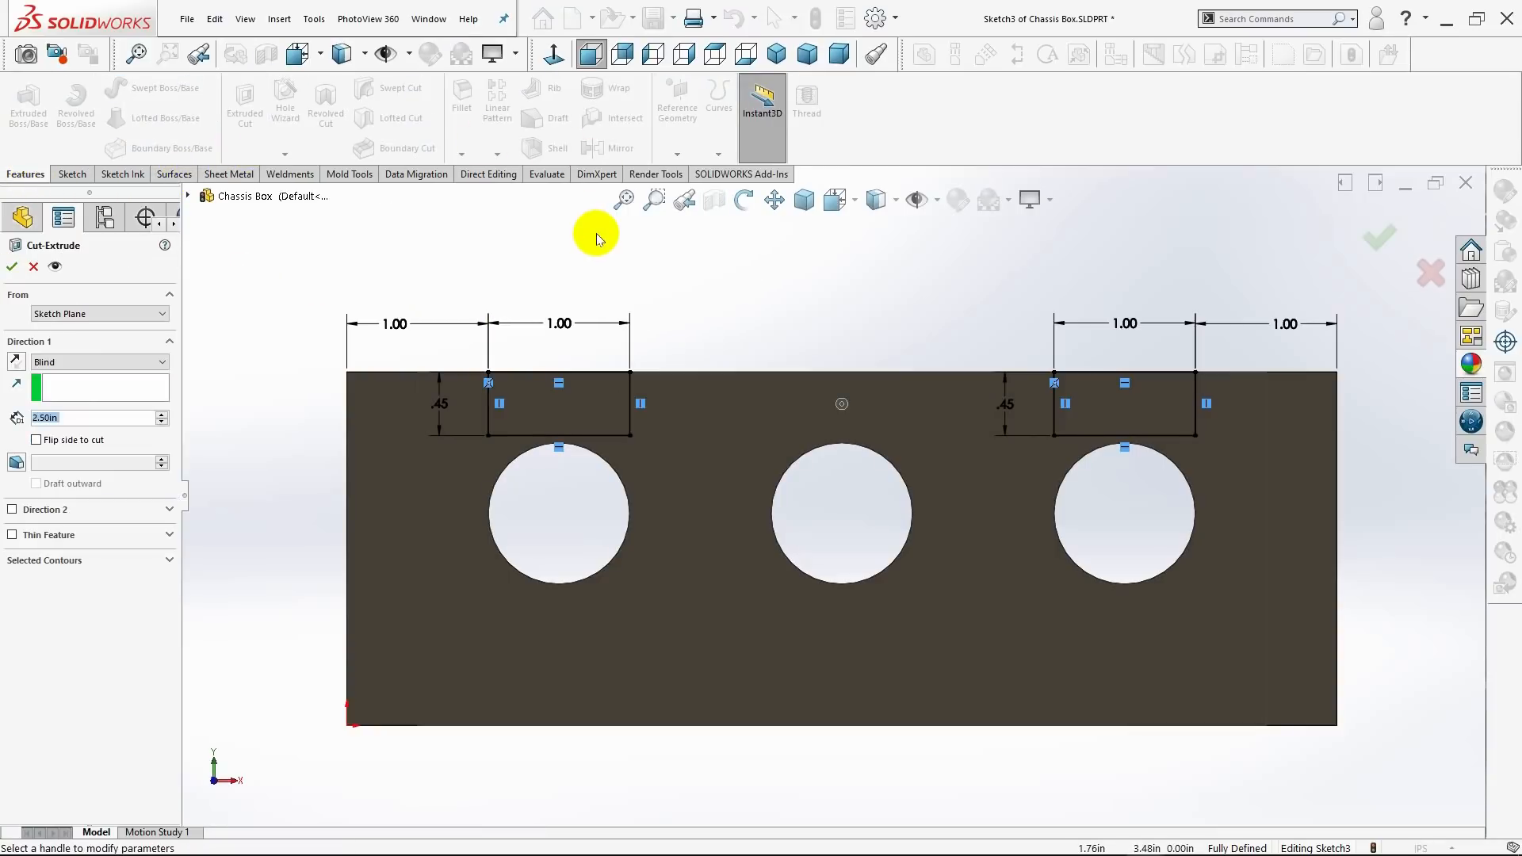
{"action": "left_click", "coordinate": [776, 55]}
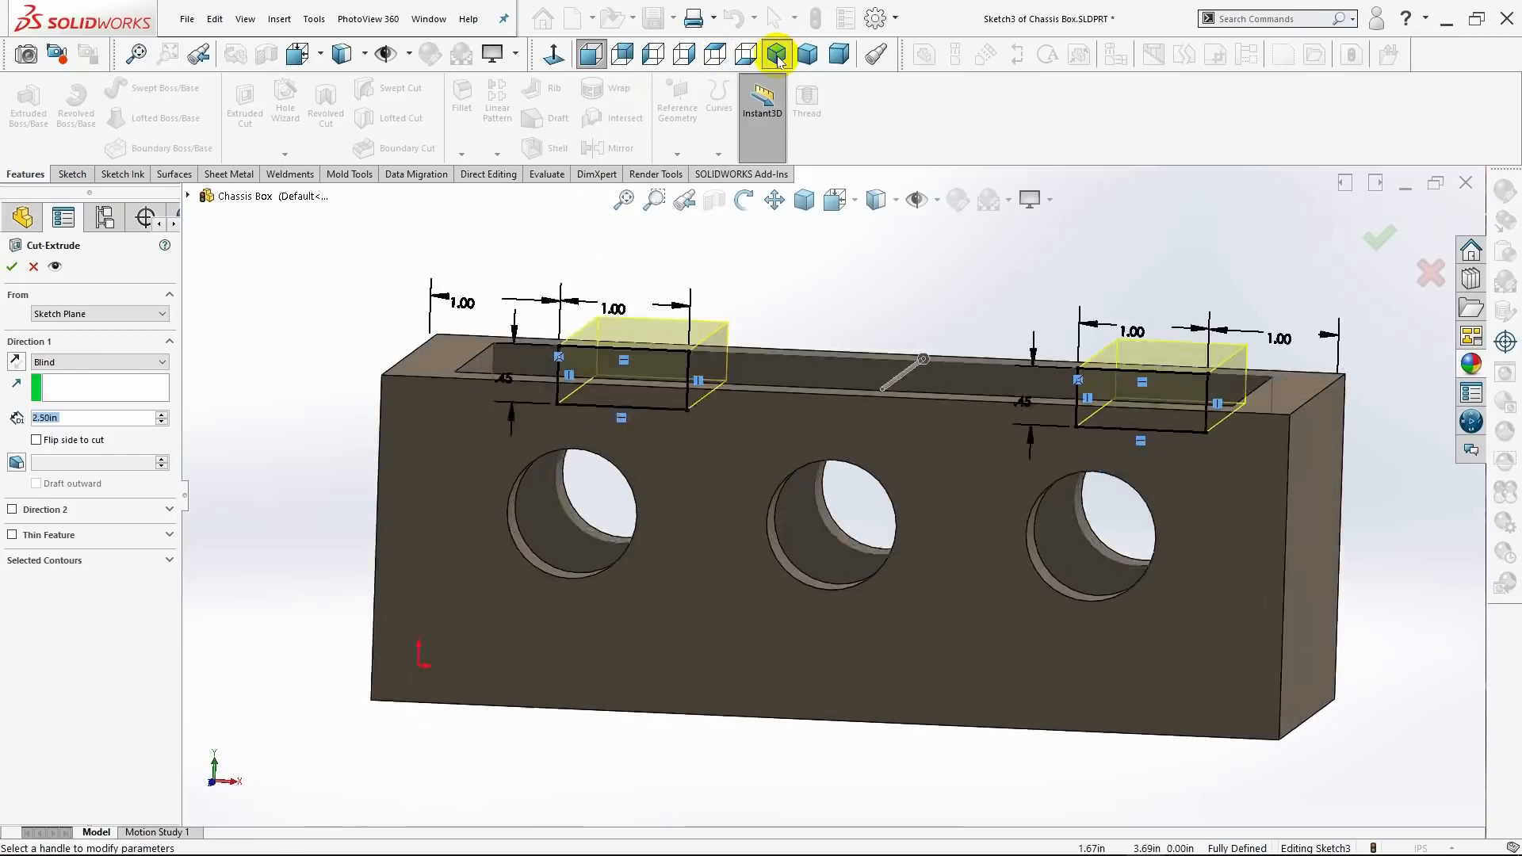
{"action": "left_click", "coordinate": [54, 363]}
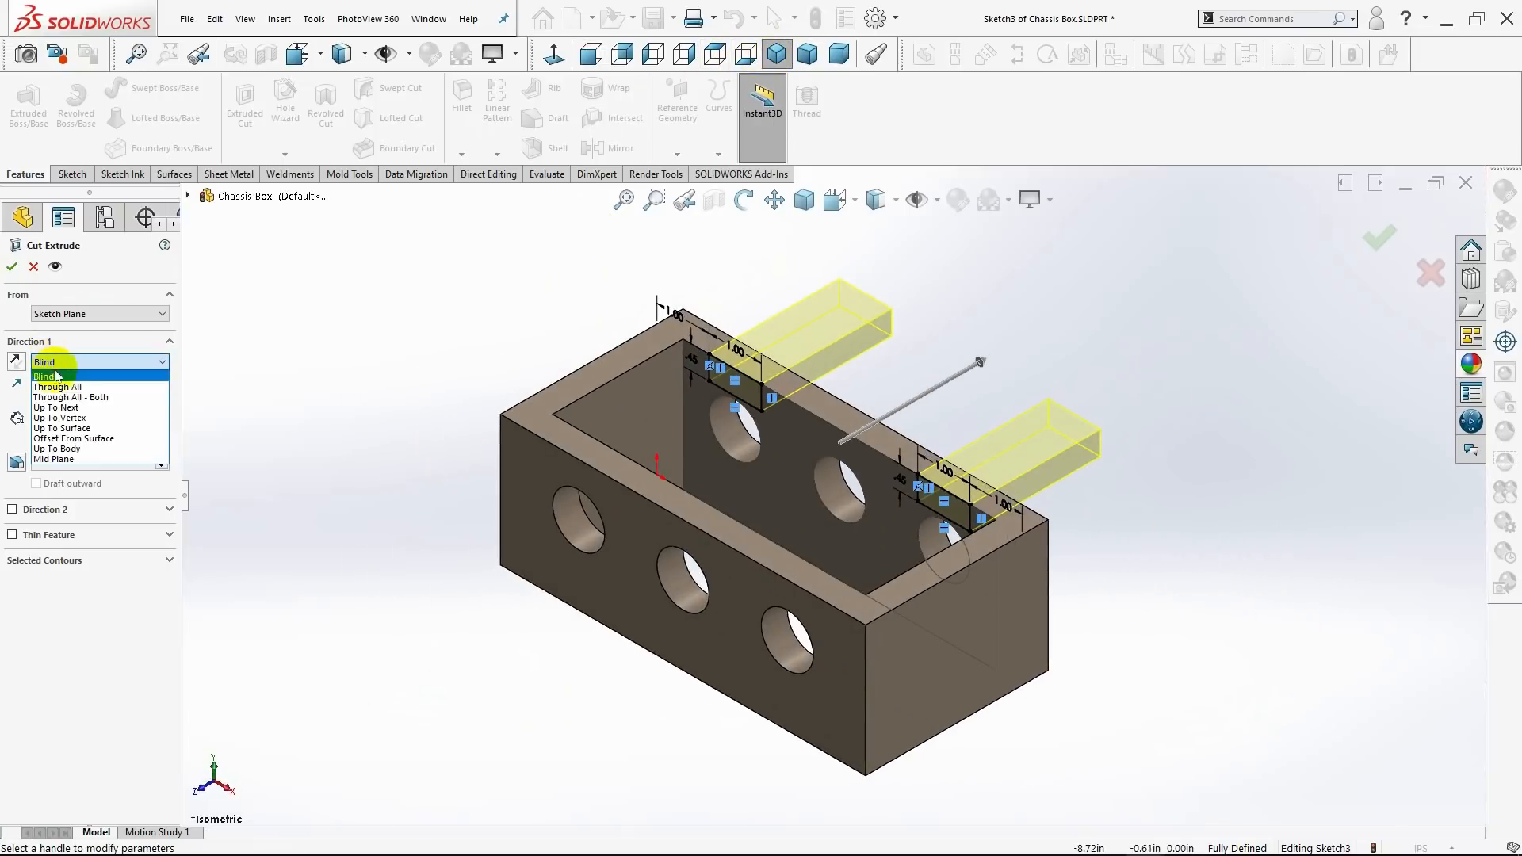
{"action": "left_click", "coordinate": [63, 388]}
{"action": "left_click", "coordinate": [13, 267]}
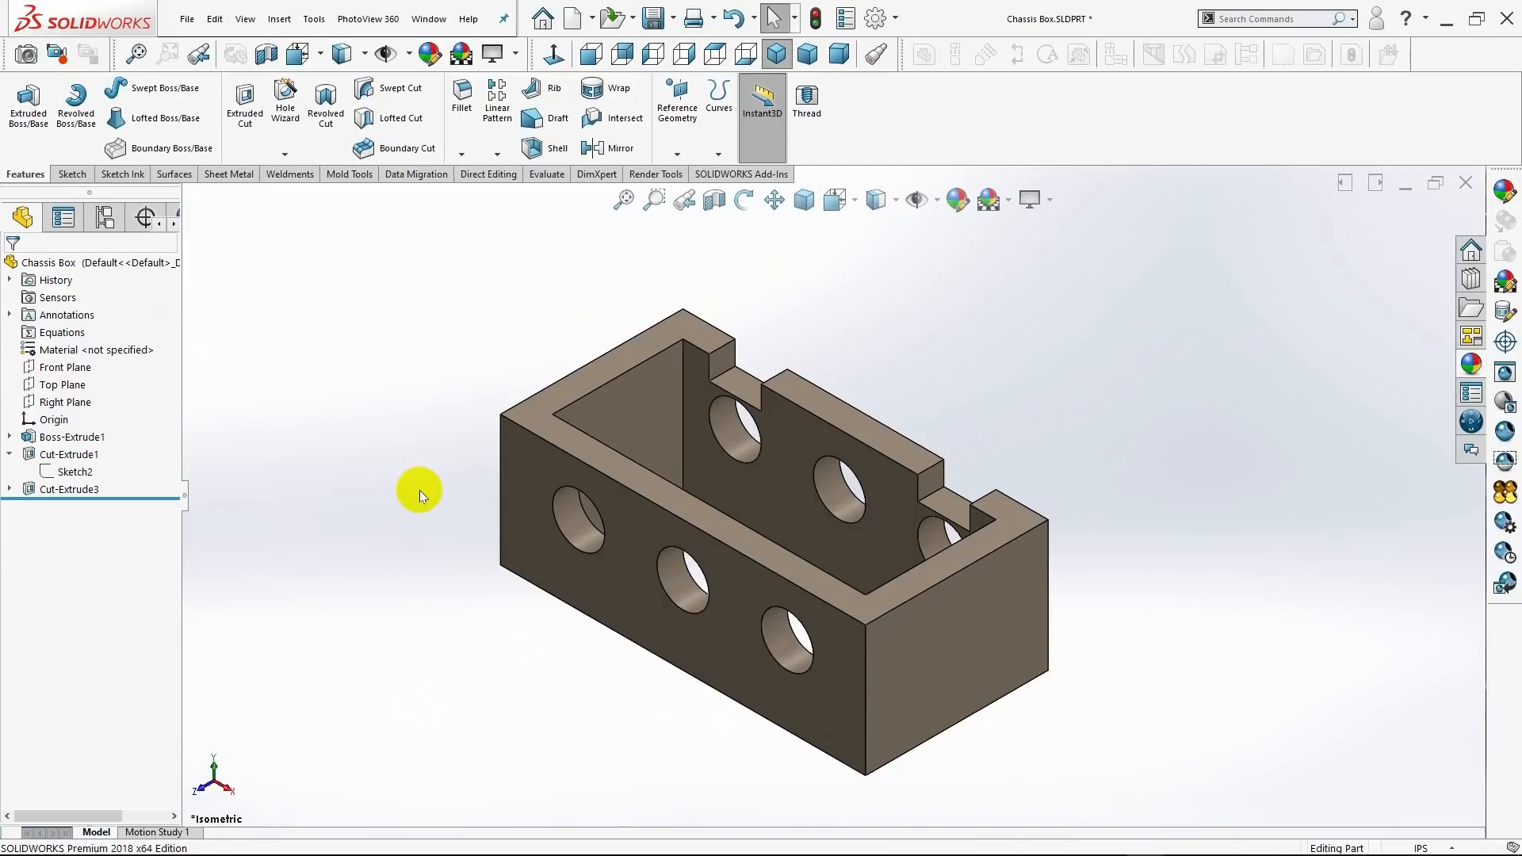
Show the box in isometric view and turn on RealView Graphics.
{"action": "mouse_move", "coordinate": [420, 490]}
{"action": "middle_mouse_down"}
{"action": "mouse_move", "coordinate": [476, 462]}
{"action": "mouse_move", "coordinate": [333, 435]}
{"action": "mouse_move", "coordinate": [430, 466]}
{"action": "mouse_move", "coordinate": [442, 508]}
{"action": "mouse_move", "coordinate": [428, 504]}
{"action": "middle_mouse_up"}
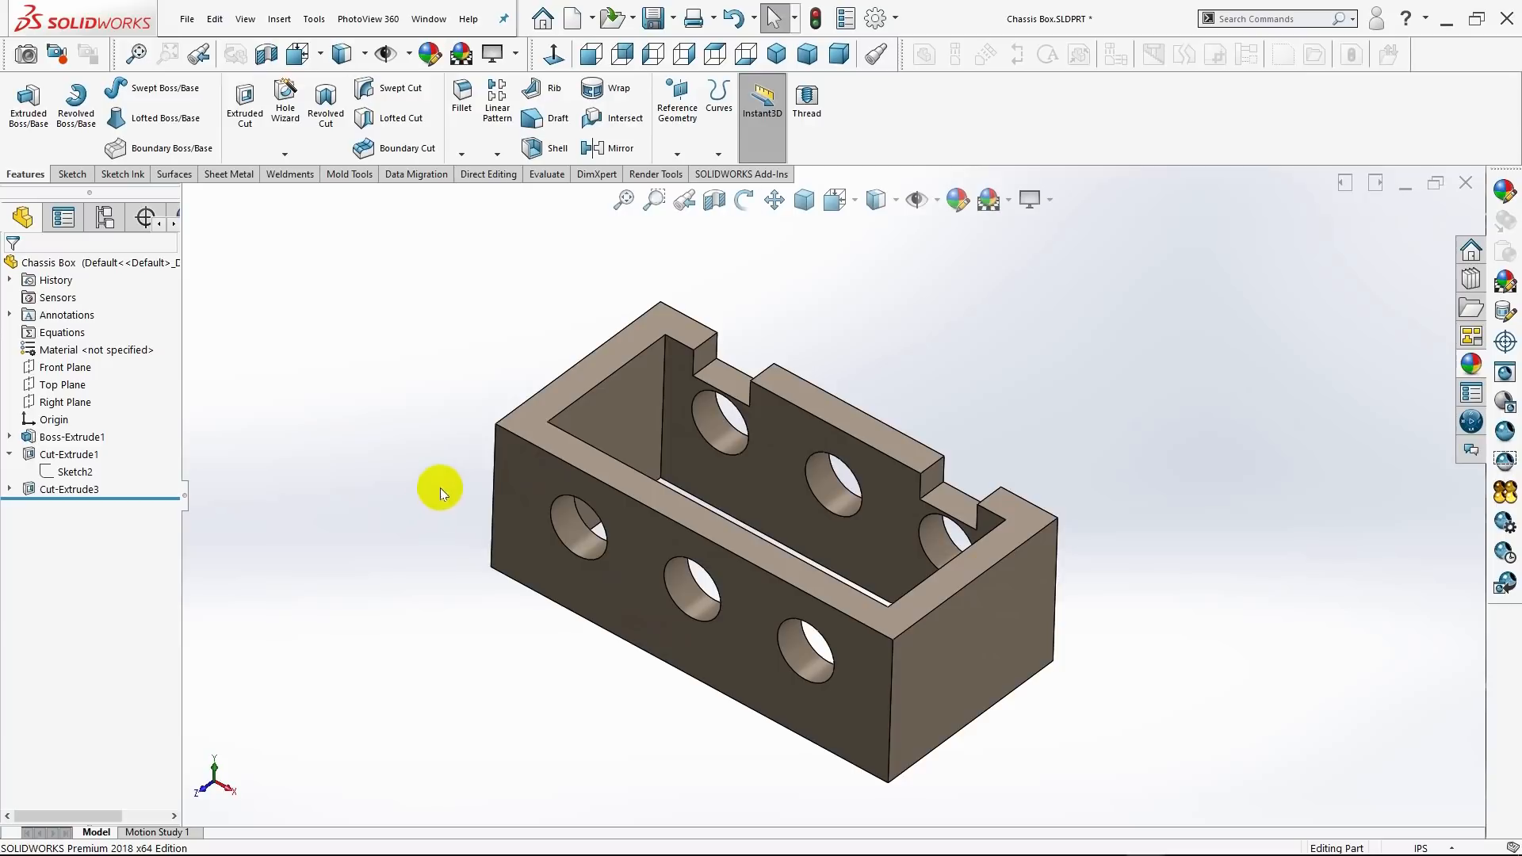
{"action": "left_click", "coordinate": [776, 54]}
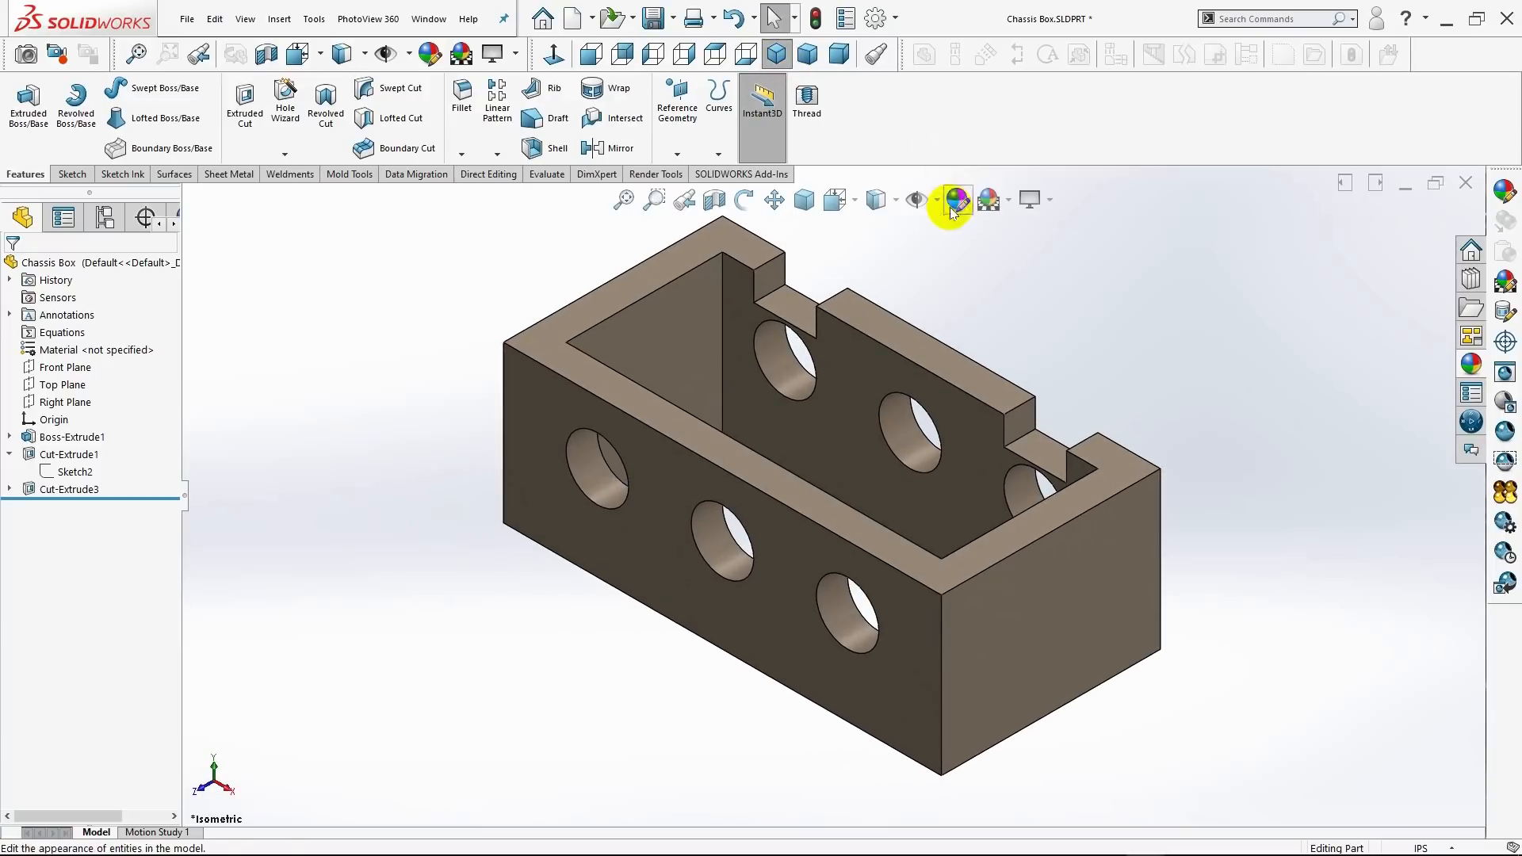
{"action": "left_click", "coordinate": [1049, 198]}
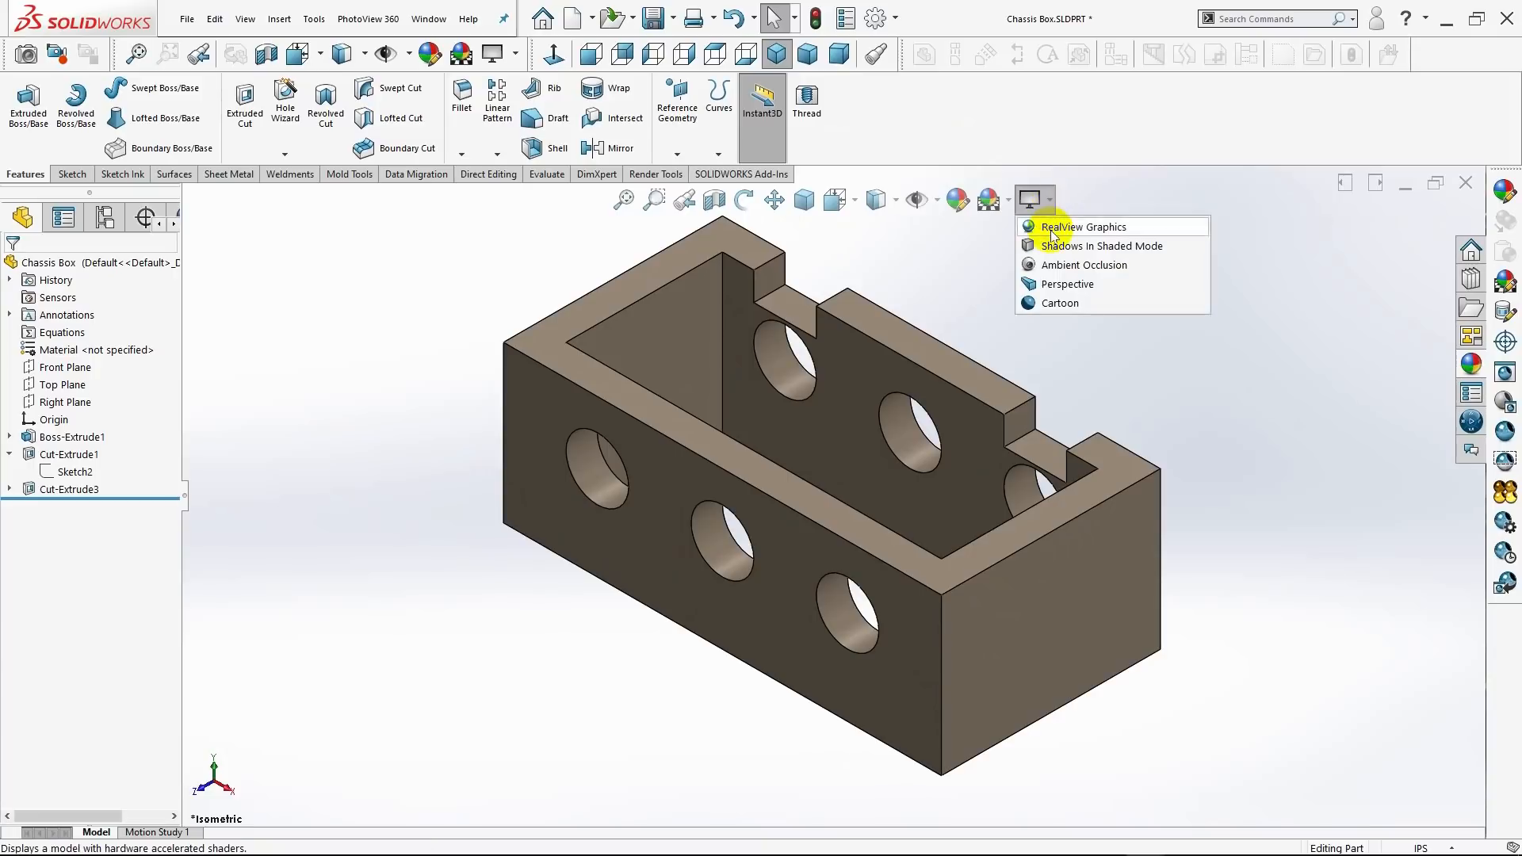
{"action": "left_click", "coordinate": [1050, 230]}
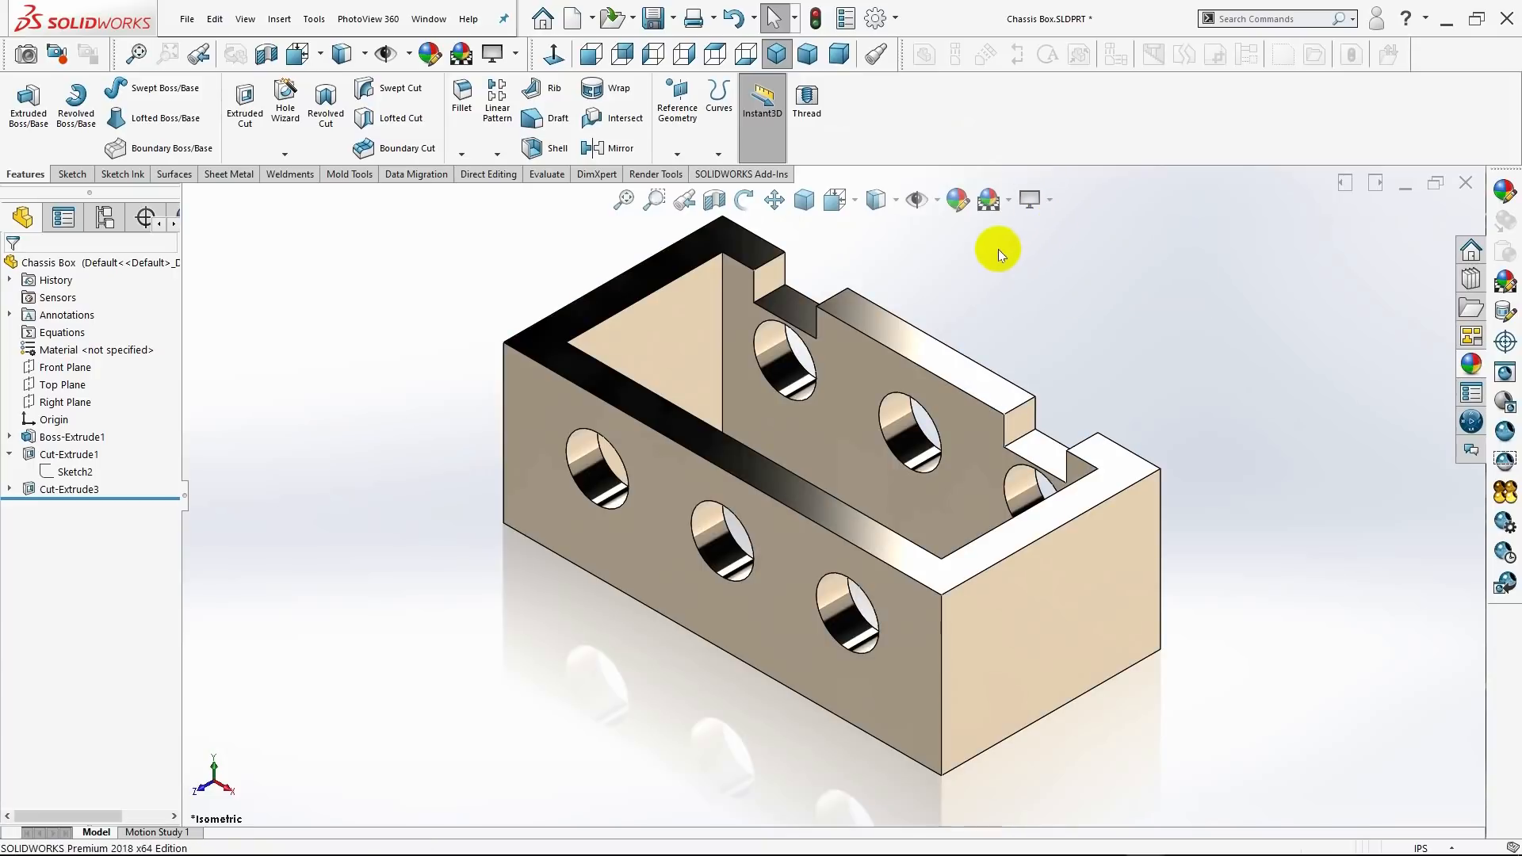
{"action": "key", "text": "z"}
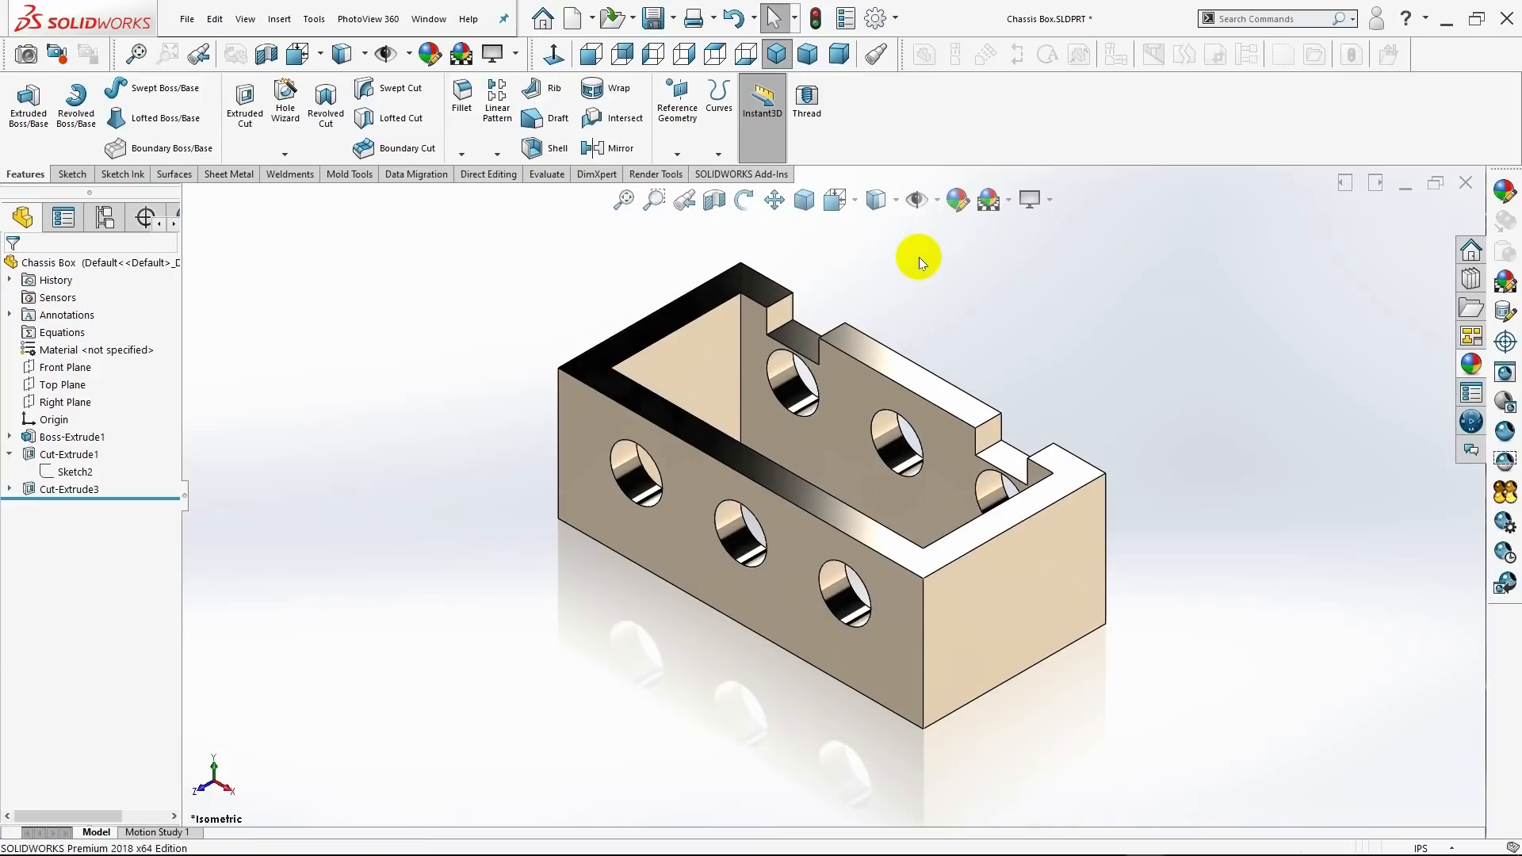
Start a symmetric 0.10 in fillet on the inner and outer top edges of the box's front, left and right walls.
{"action": "scroll", "coordinate": [919, 257], "scroll_direction": "down", "scroll_amount": 2}
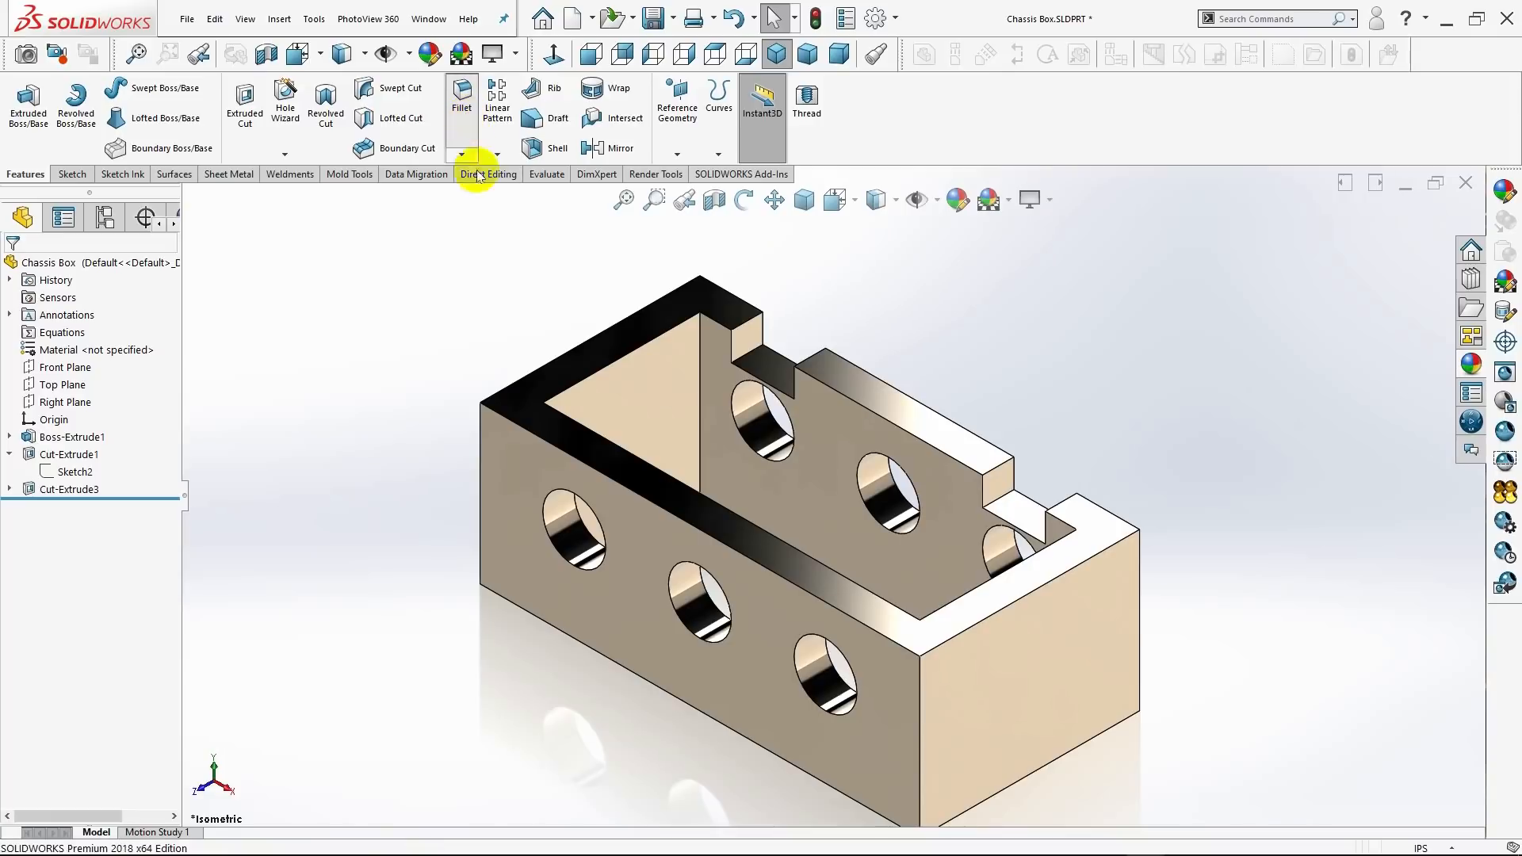
{"action": "left_click", "coordinate": [569, 392]}
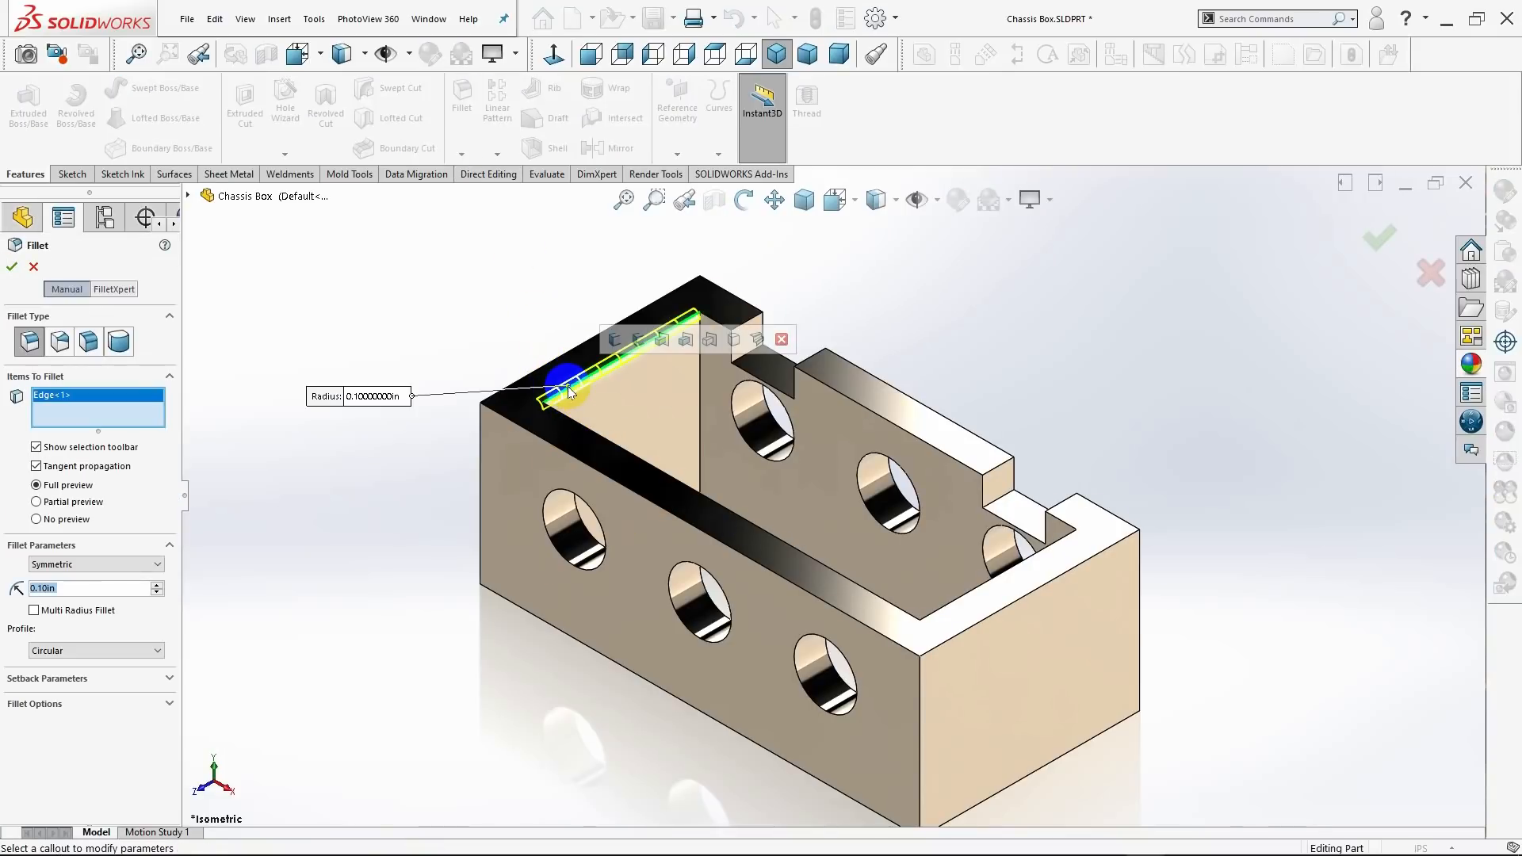
{"action": "left_click", "coordinate": [527, 377]}
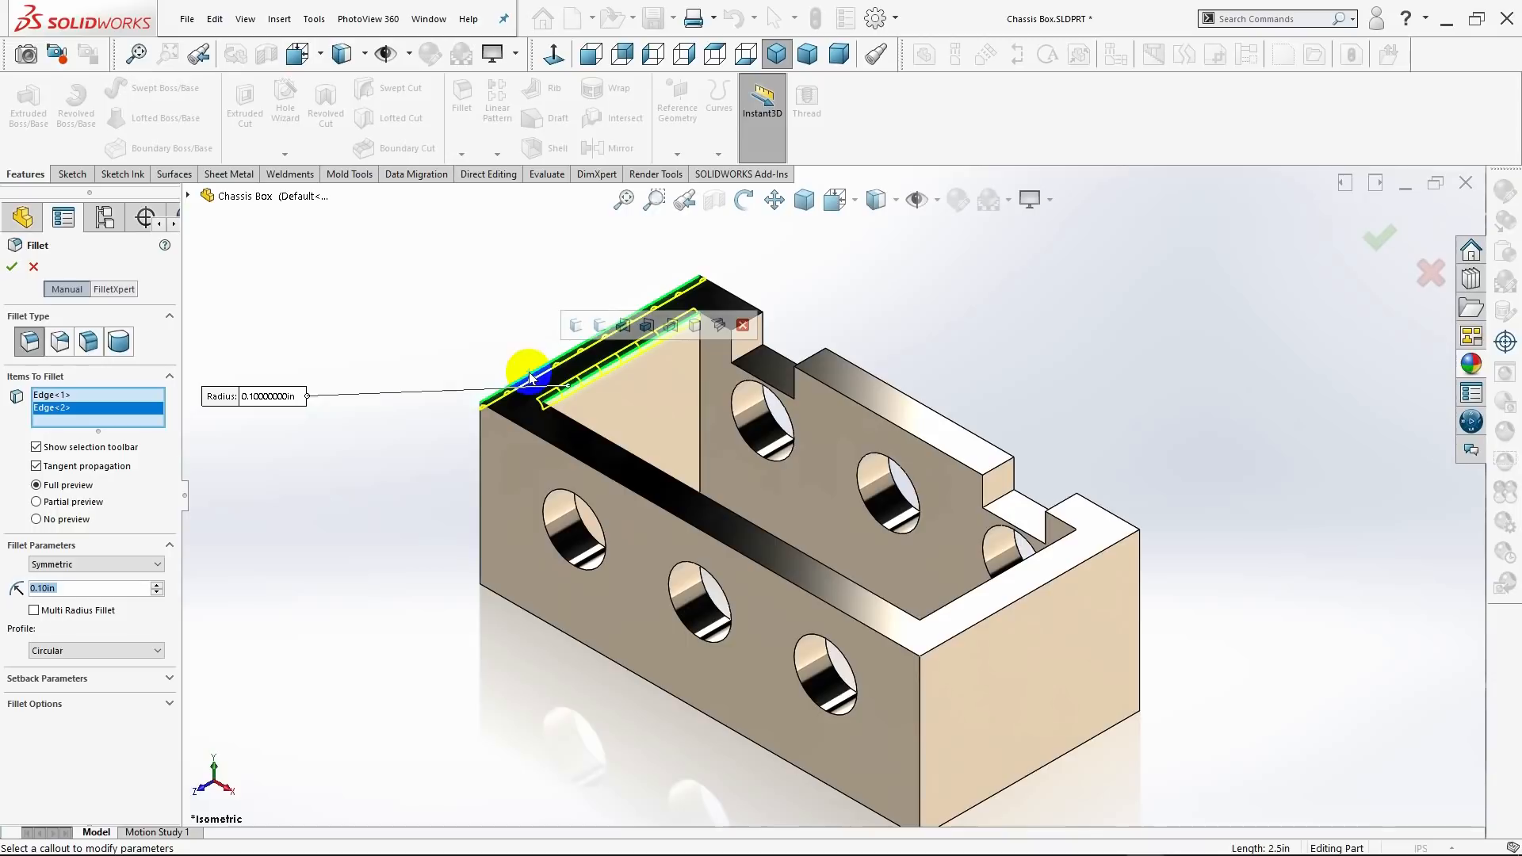
{"action": "left_click", "coordinate": [540, 439]}
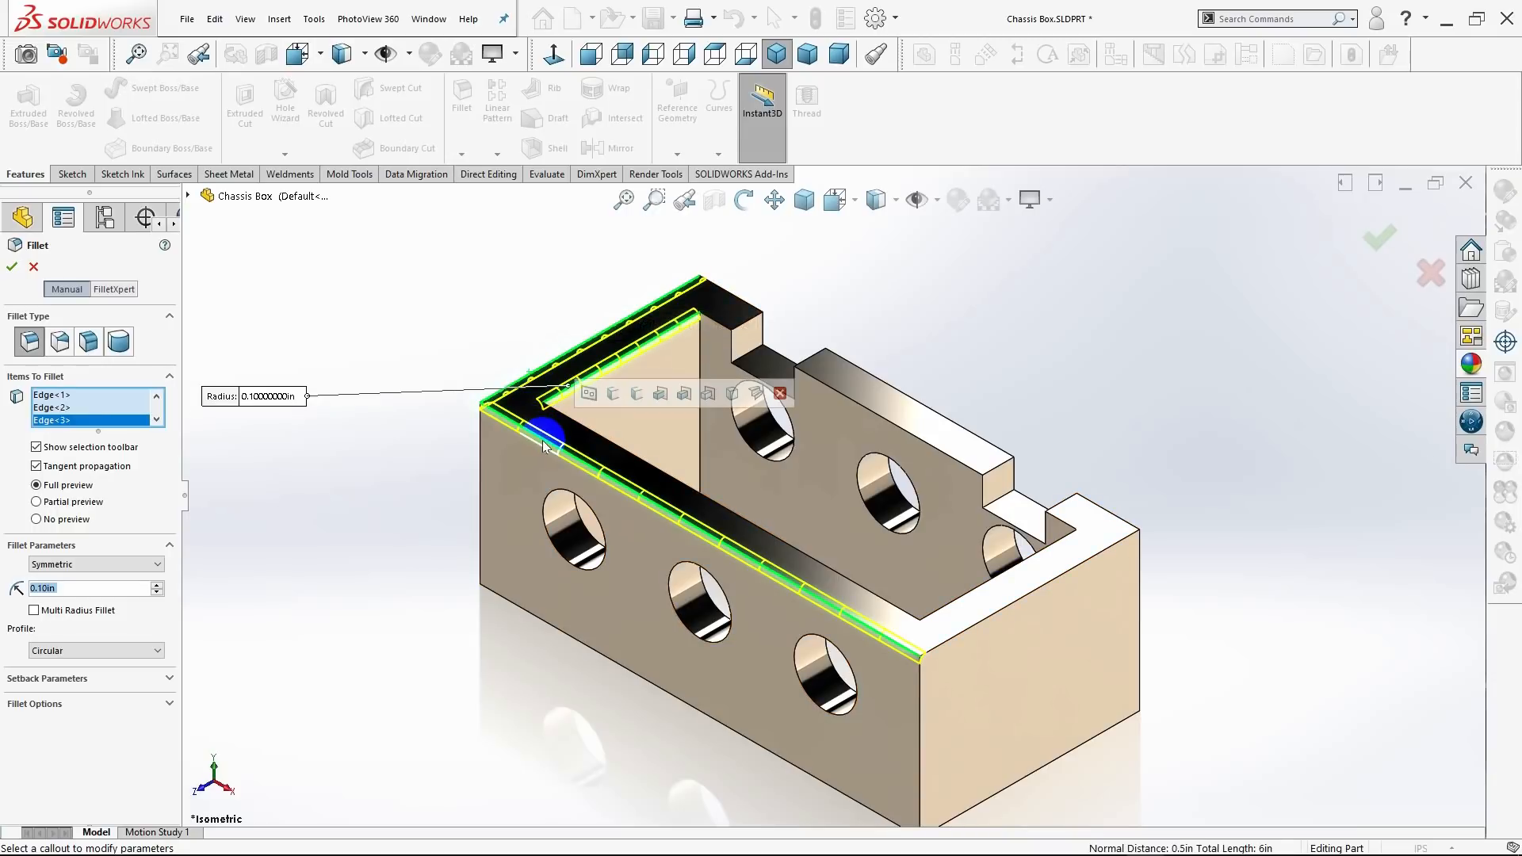
{"action": "left_click", "coordinate": [948, 639]}
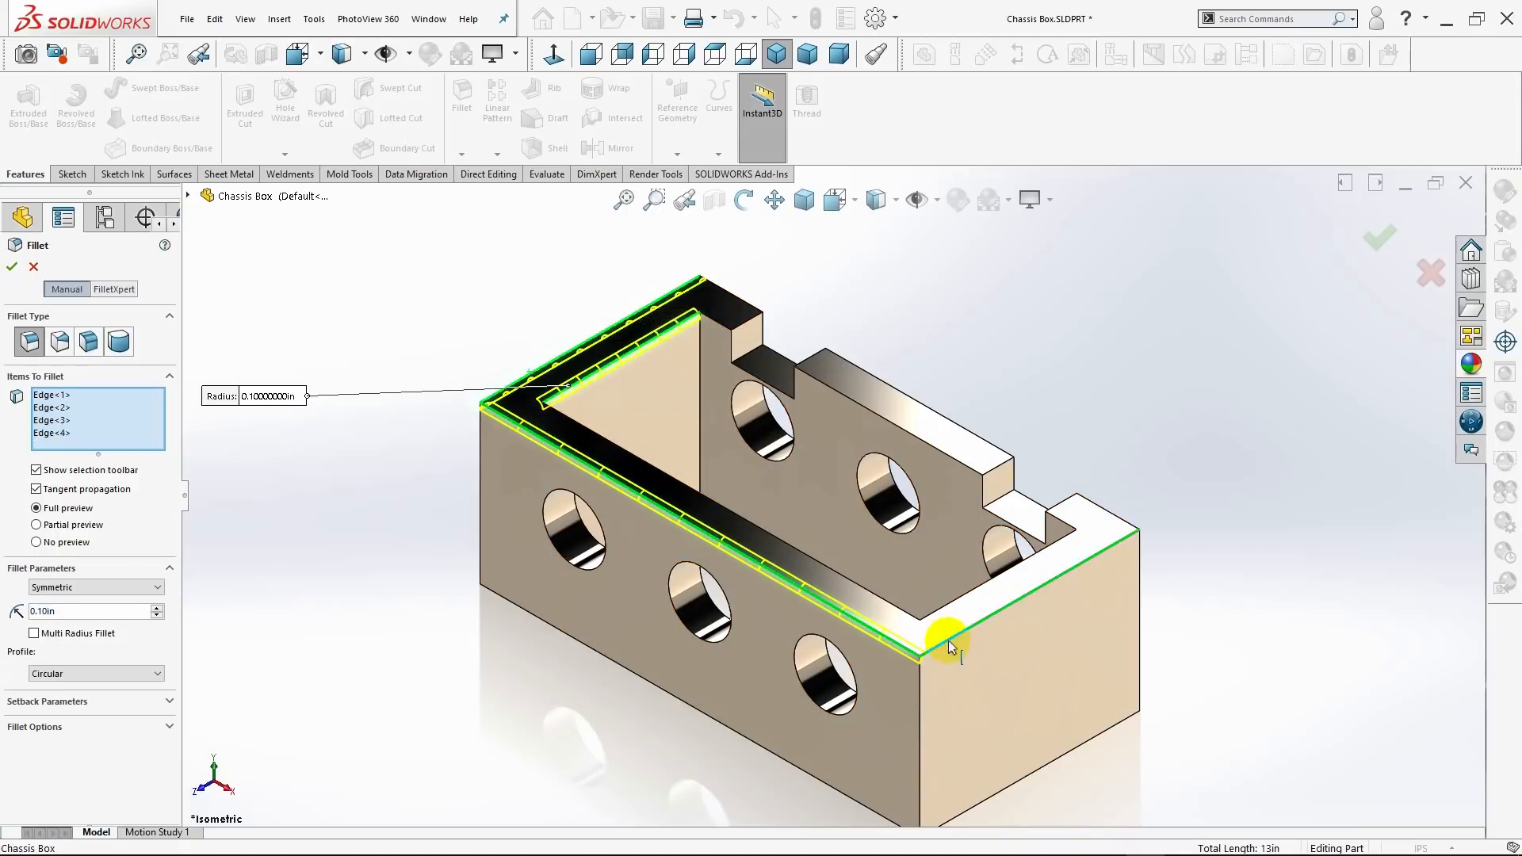
{"action": "left_click", "coordinate": [943, 618]}
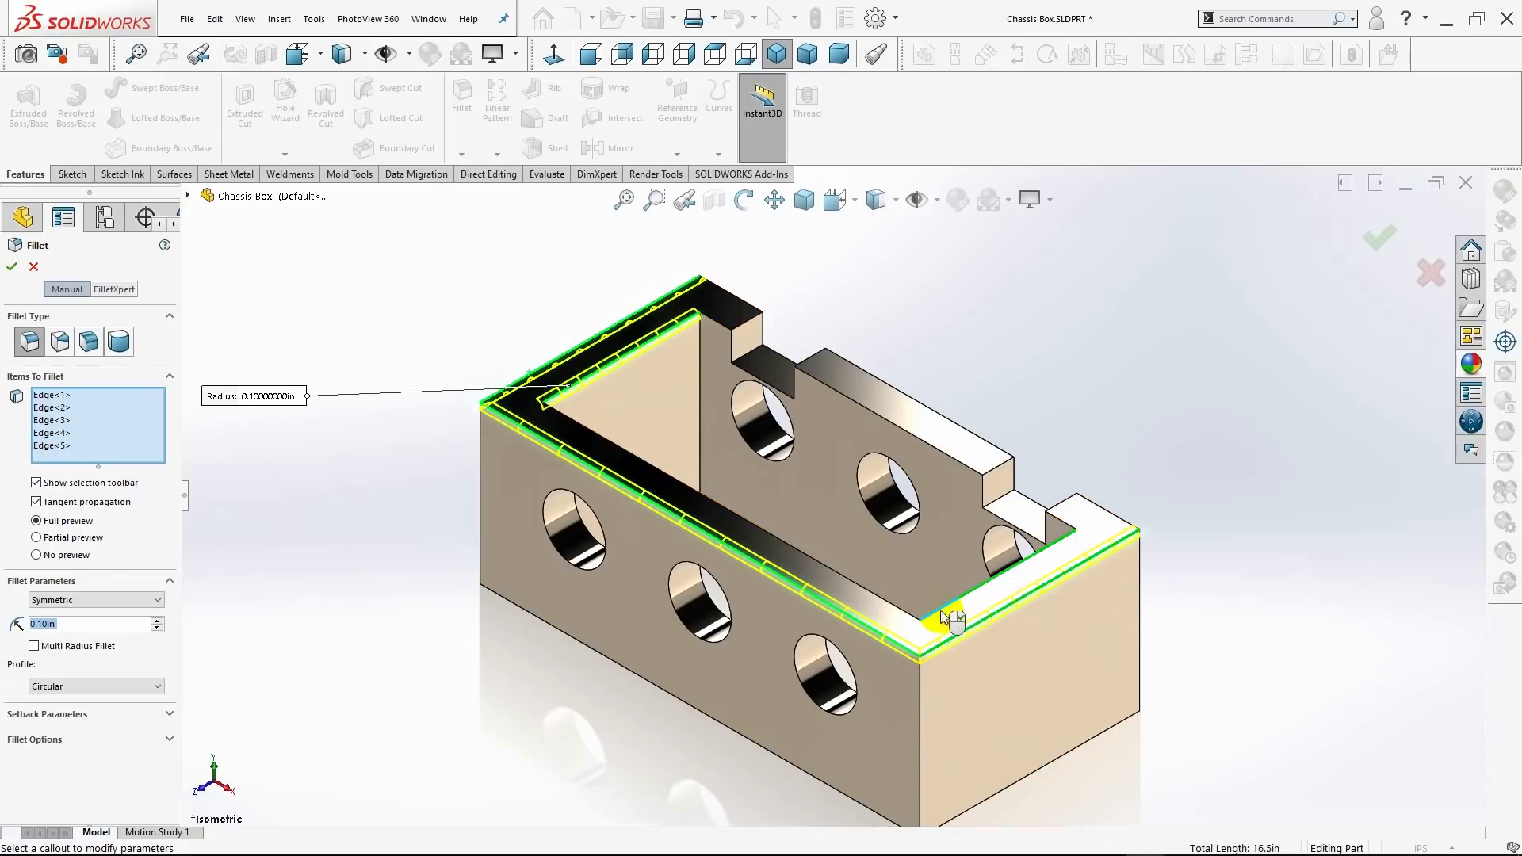
{"action": "left_click", "coordinate": [892, 602]}
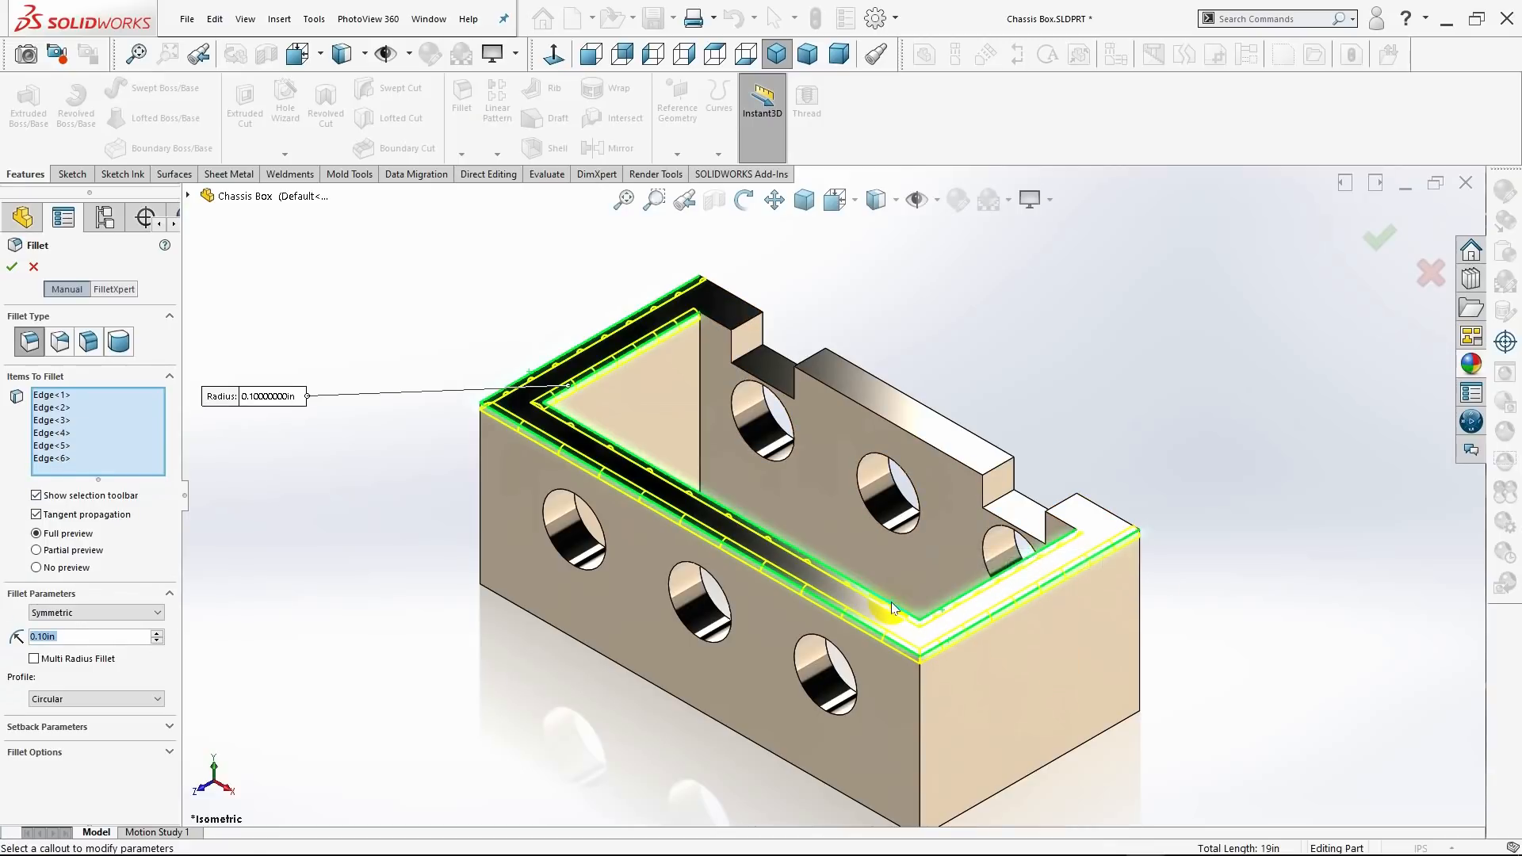
Add the rear wall's inner edges to the fillet from the left corner around the left notch and along the middle section.
{"action": "left_click", "coordinate": [722, 320]}
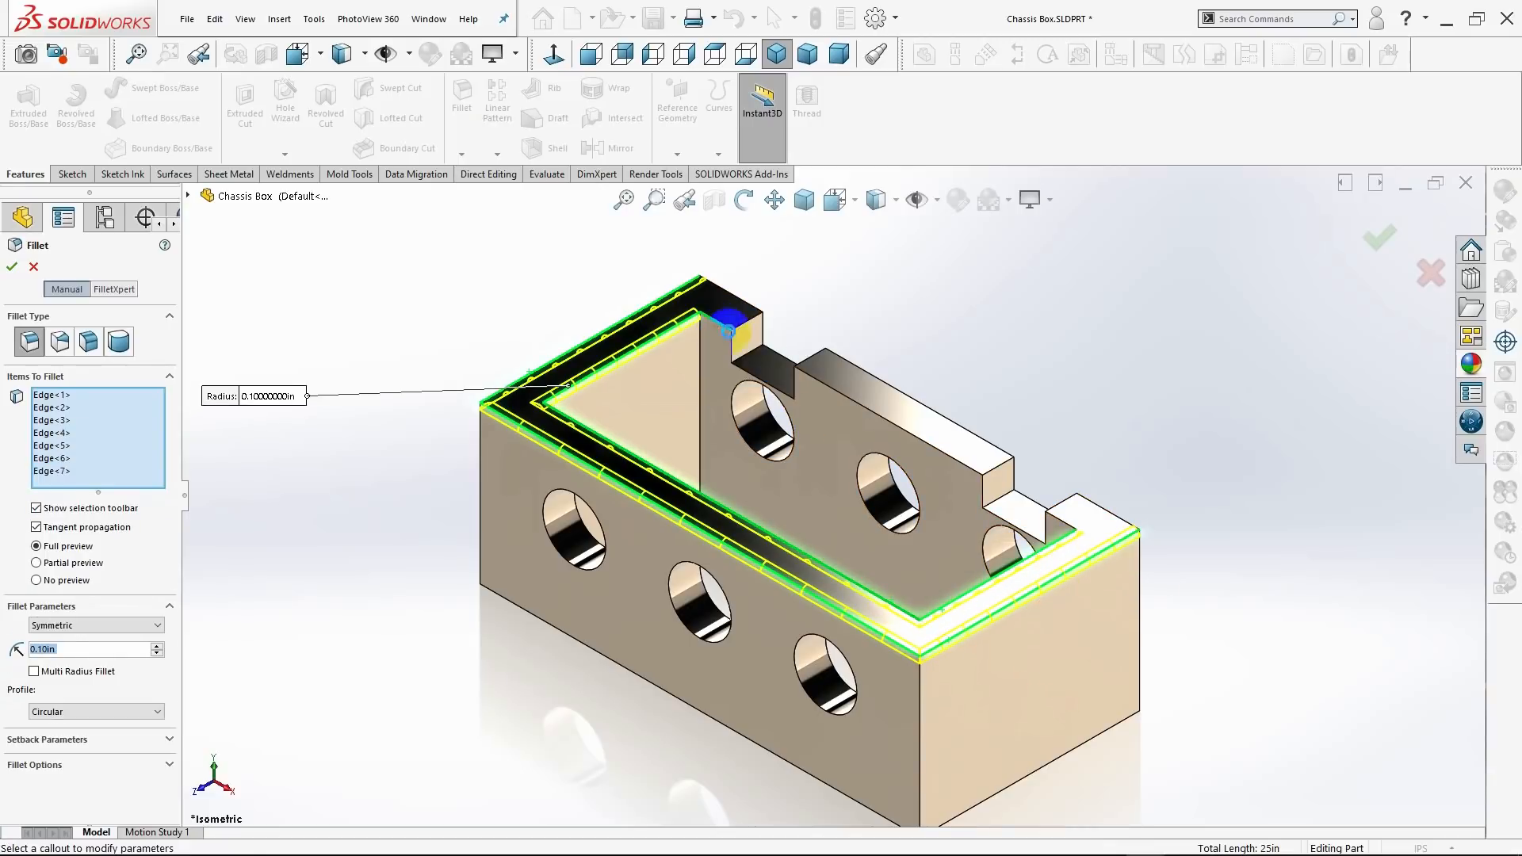
{"action": "left_click", "coordinate": [736, 349]}
{"action": "left_click", "coordinate": [759, 386]}
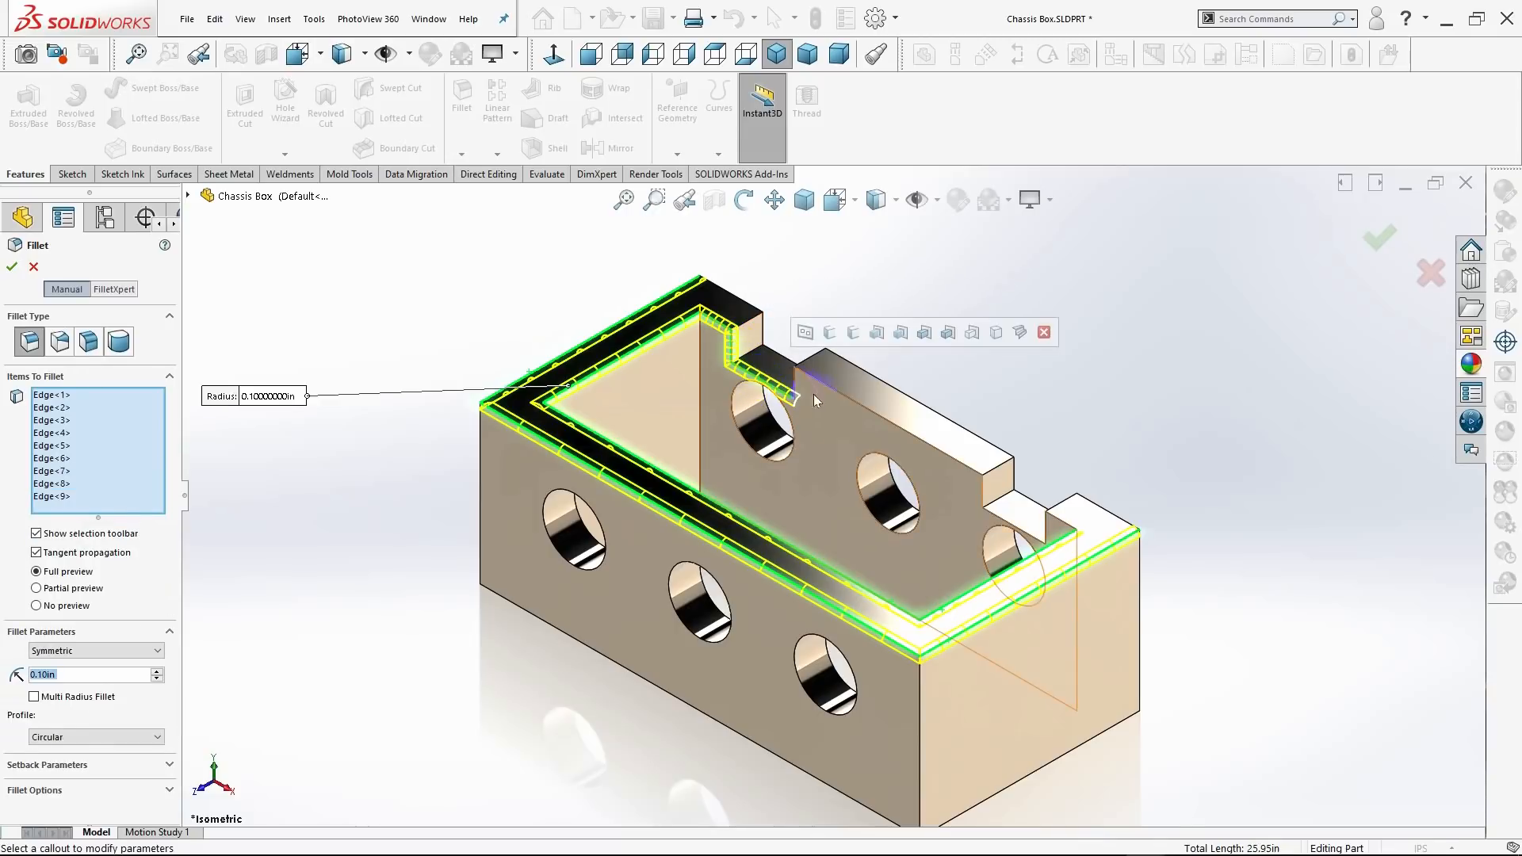
{"action": "left_click", "coordinate": [795, 386]}
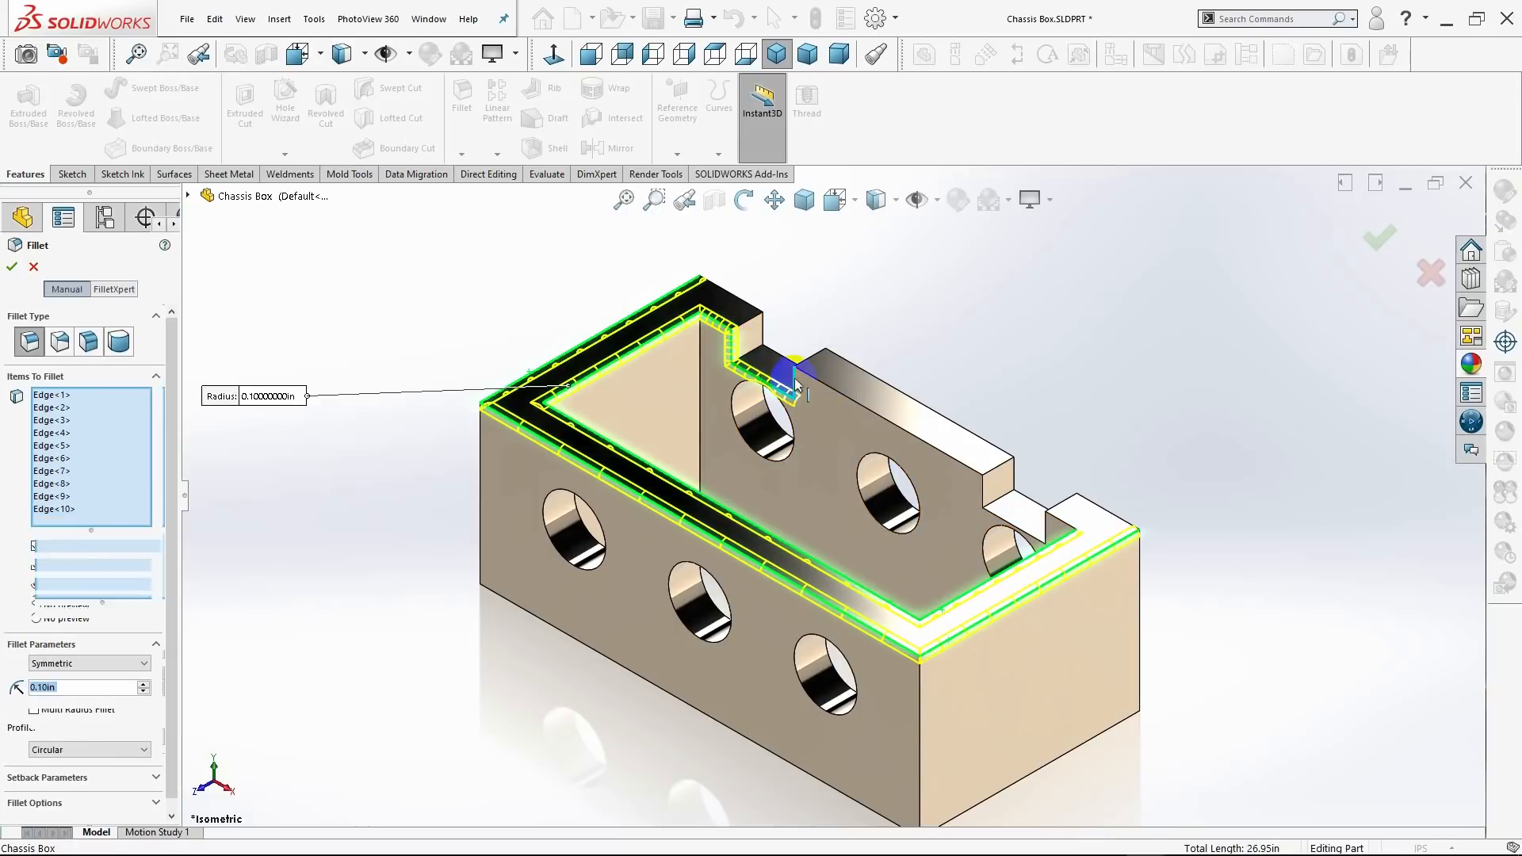
{"action": "left_click", "coordinate": [900, 425]}
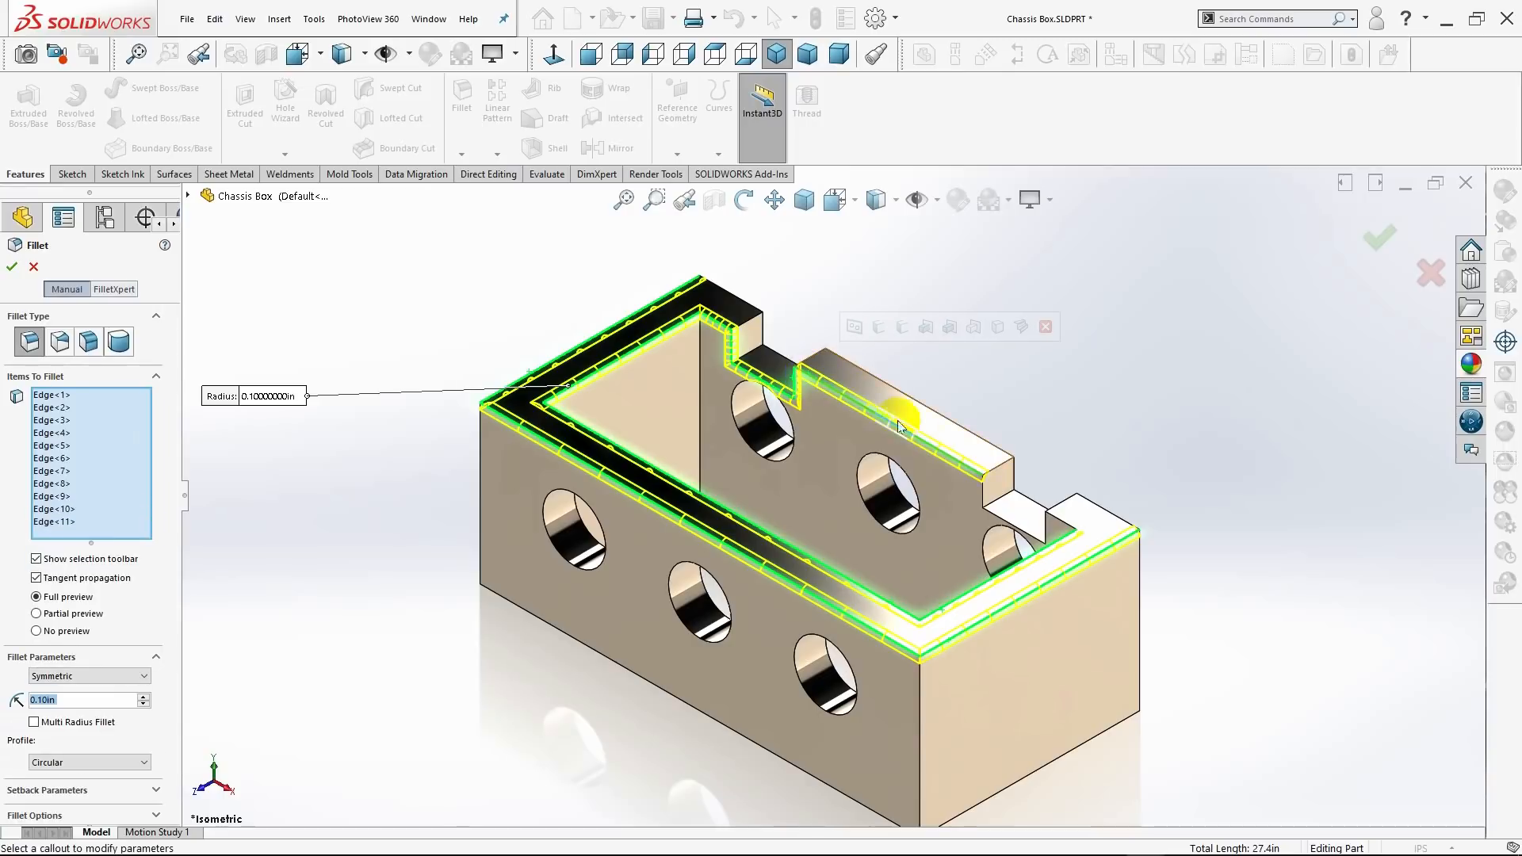
Add the right notch's inner edges and the remaining inner top edge beside the right corner to the fillet.
{"action": "left_click", "coordinate": [985, 496]}
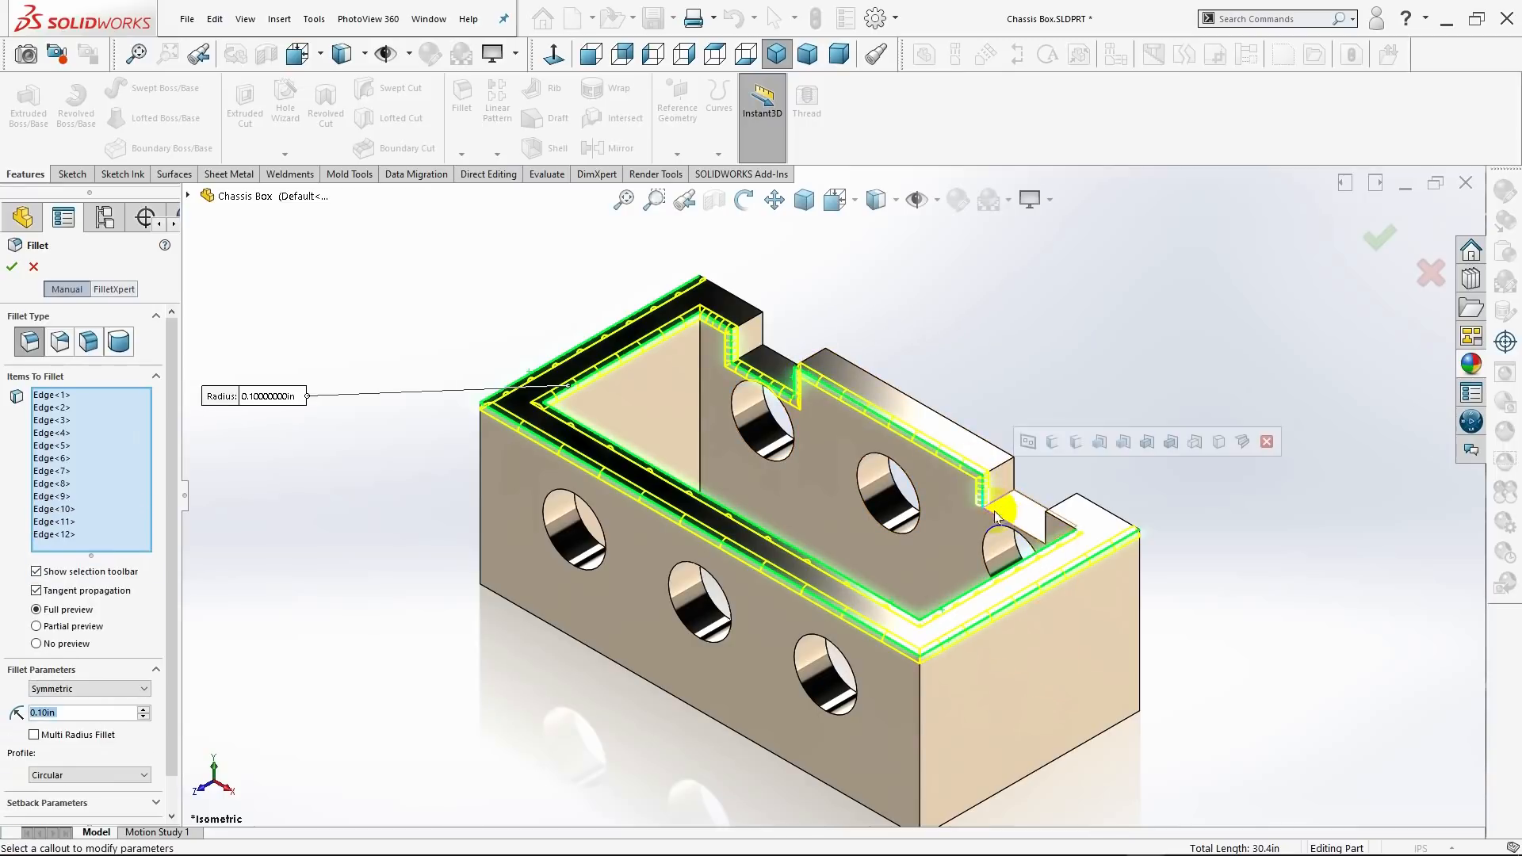
{"action": "left_click", "coordinate": [1093, 554]}
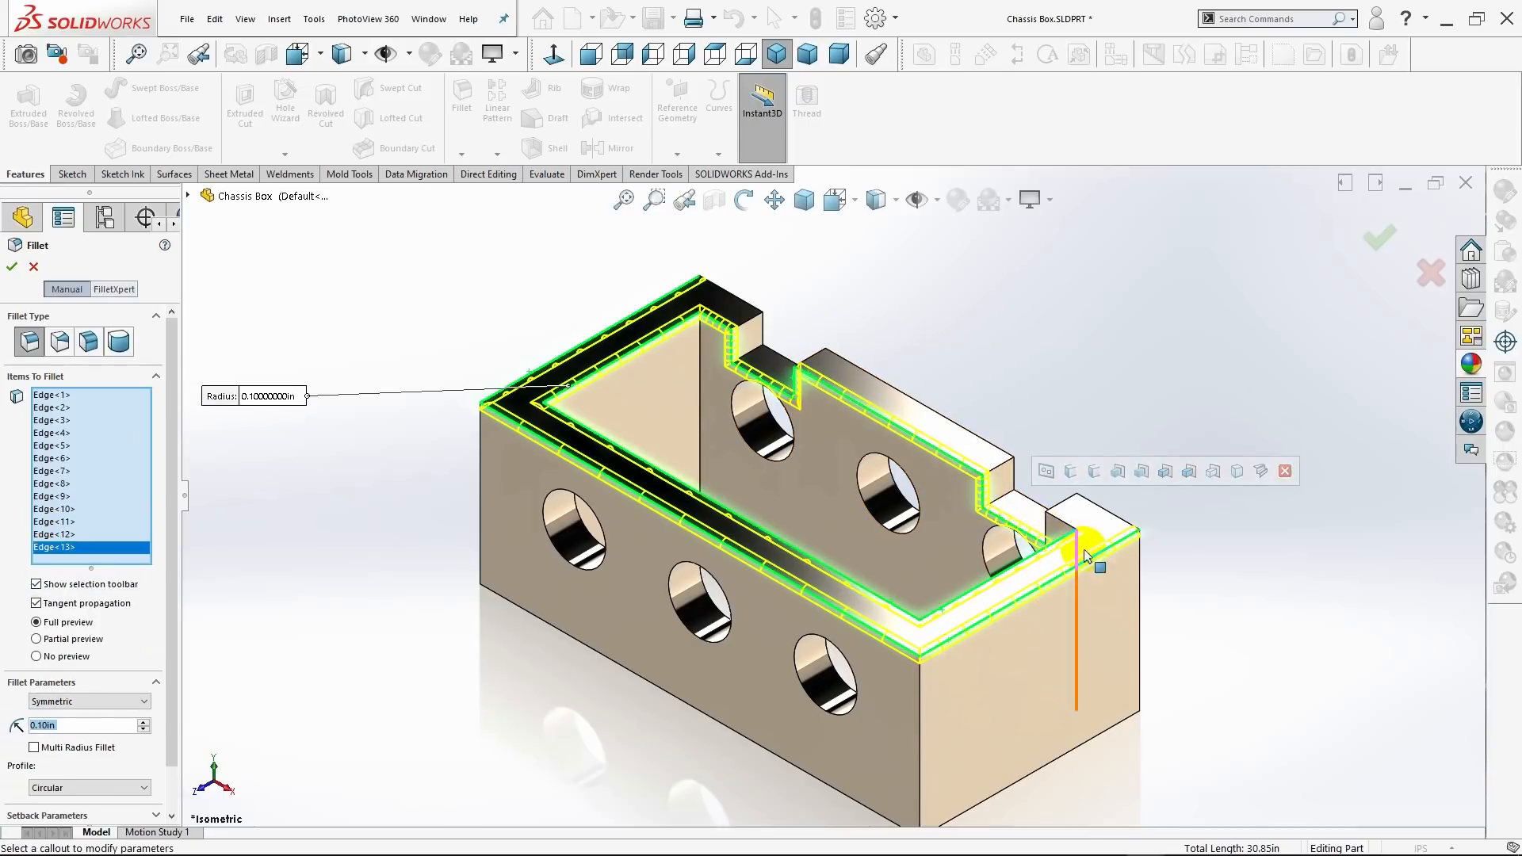
{"action": "key", "text": "Down"}
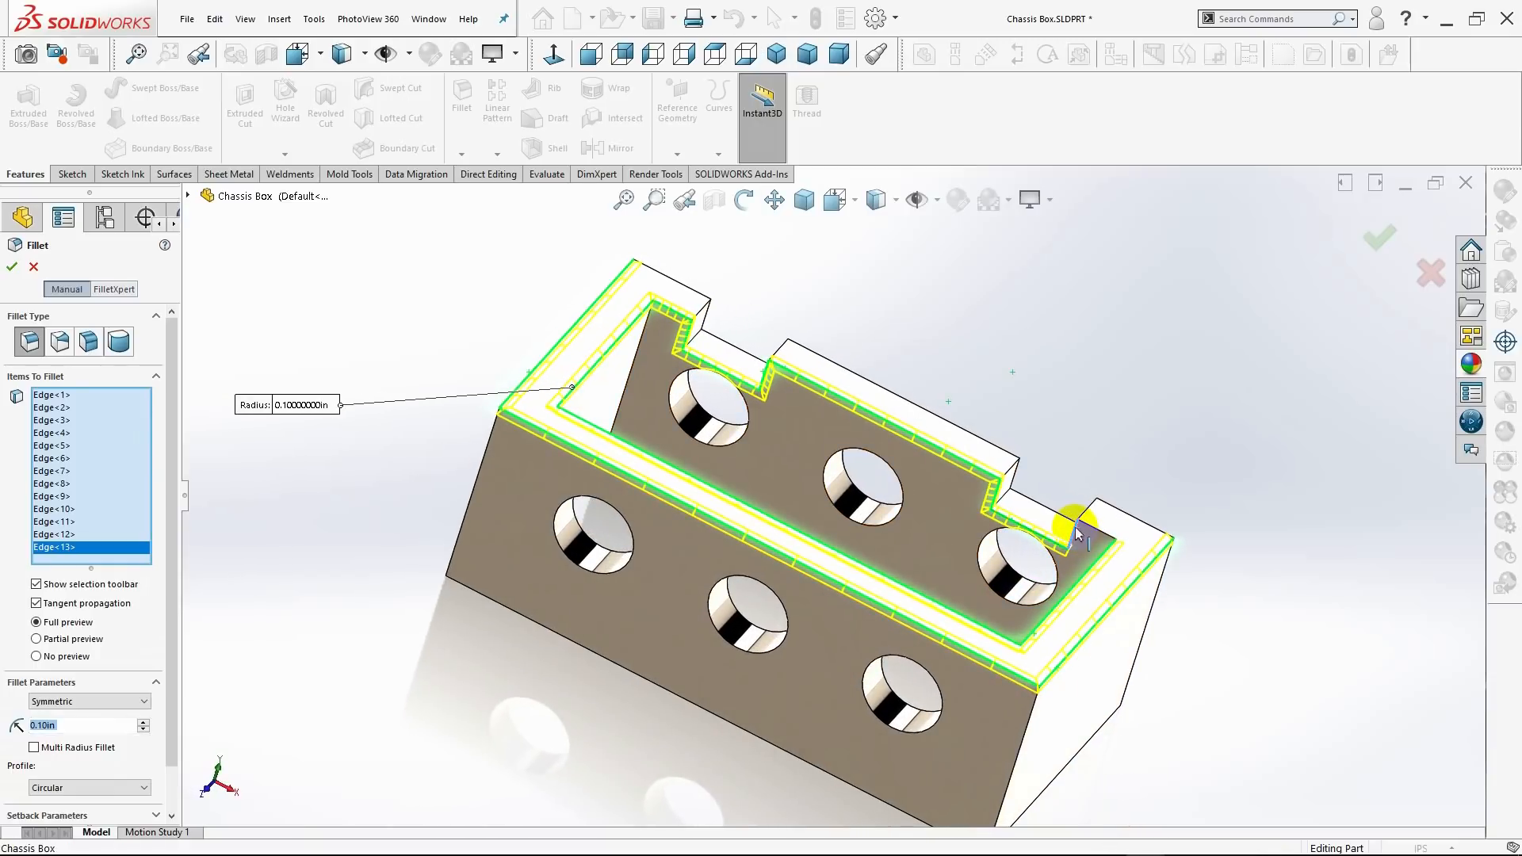
{"action": "left_click", "coordinate": [1083, 528]}
{"action": "left_click", "coordinate": [1091, 528]}
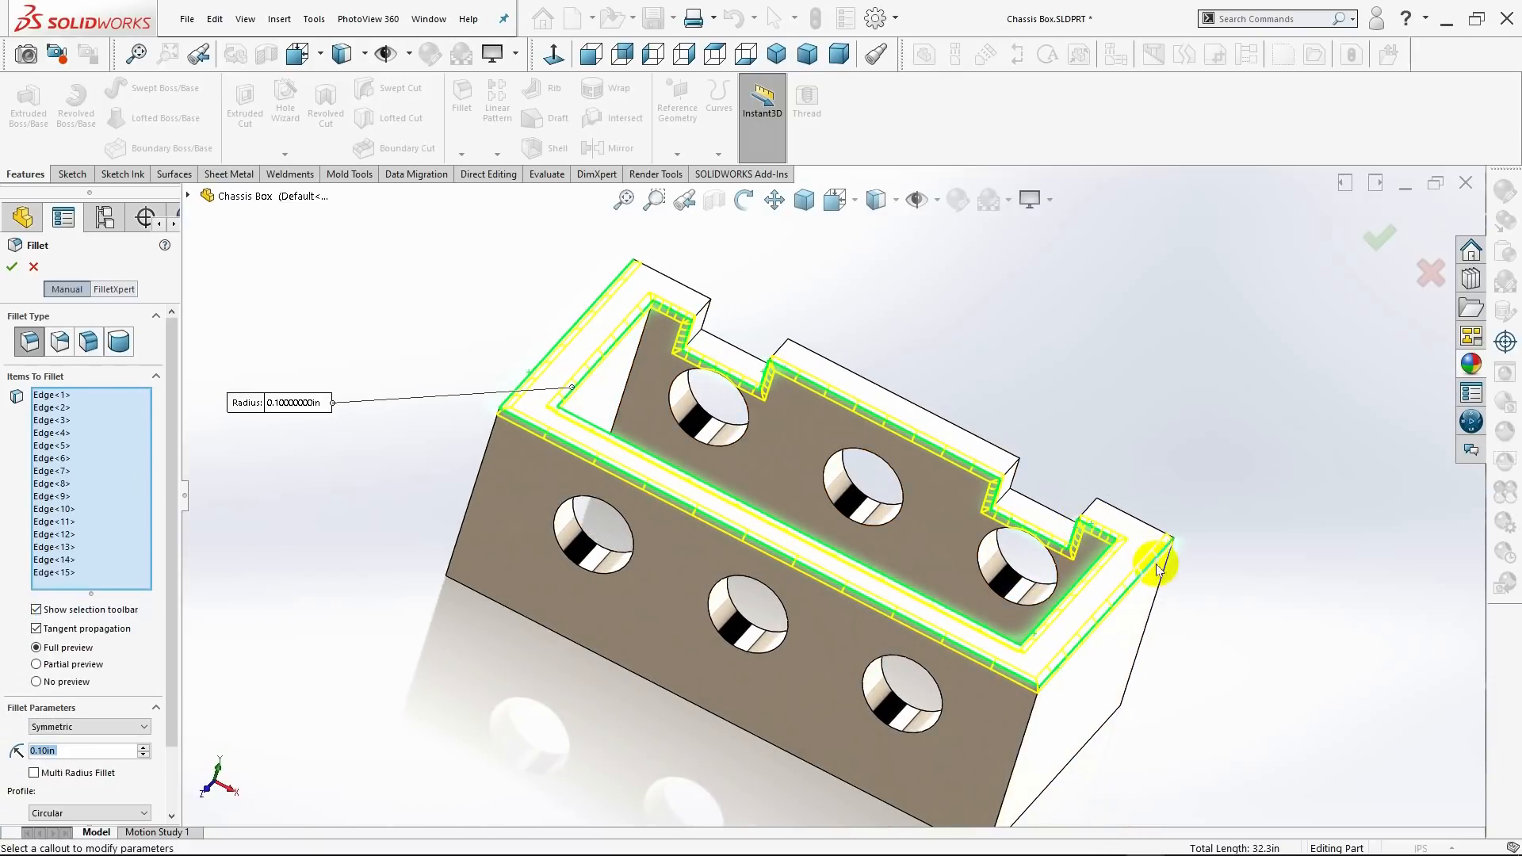
Add the four outer vertical corner edges of the box to the fillet.
{"action": "key", "text": "ctrl+7"}
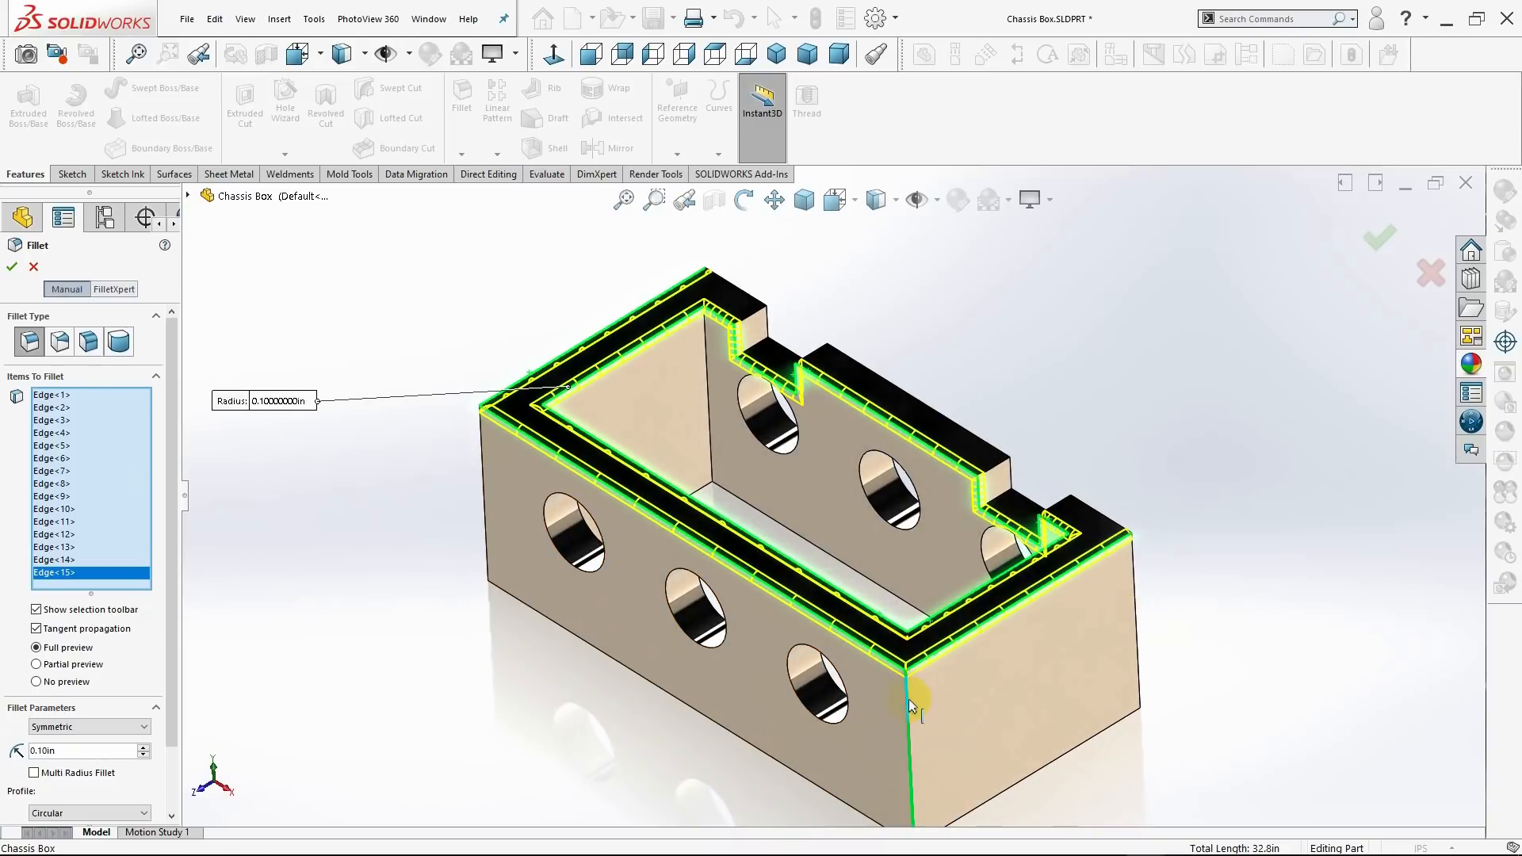
{"action": "left_click", "coordinate": [910, 705]}
{"action": "left_click", "coordinate": [1139, 600]}
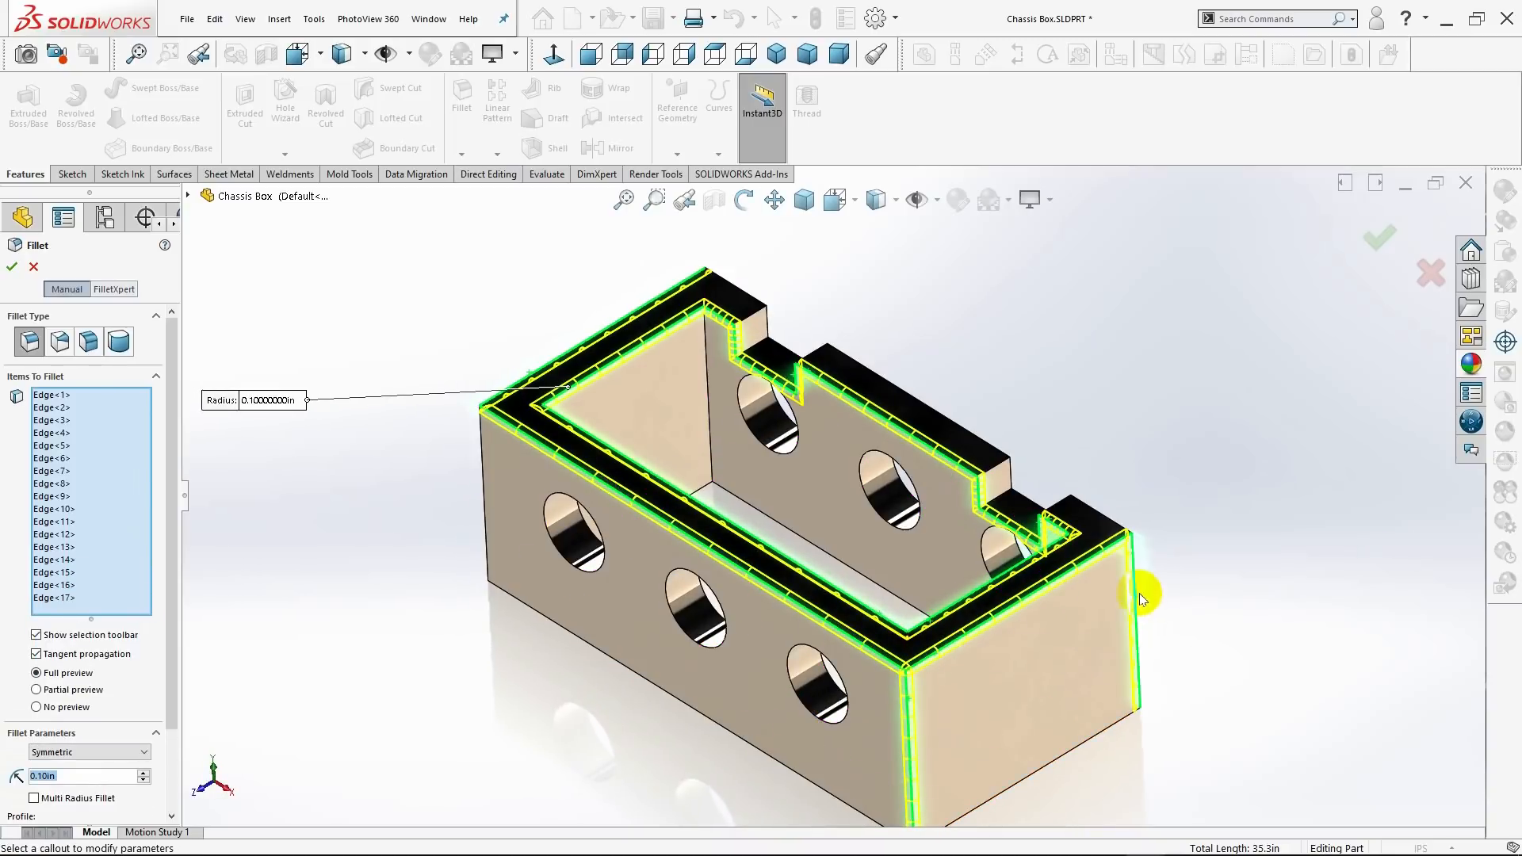
{"action": "mouse_move", "coordinate": [621, 544]}
{"action": "middle_mouse_down"}
{"action": "mouse_move", "coordinate": [662, 526]}
{"action": "mouse_move", "coordinate": [650, 544]}
{"action": "middle_mouse_up"}
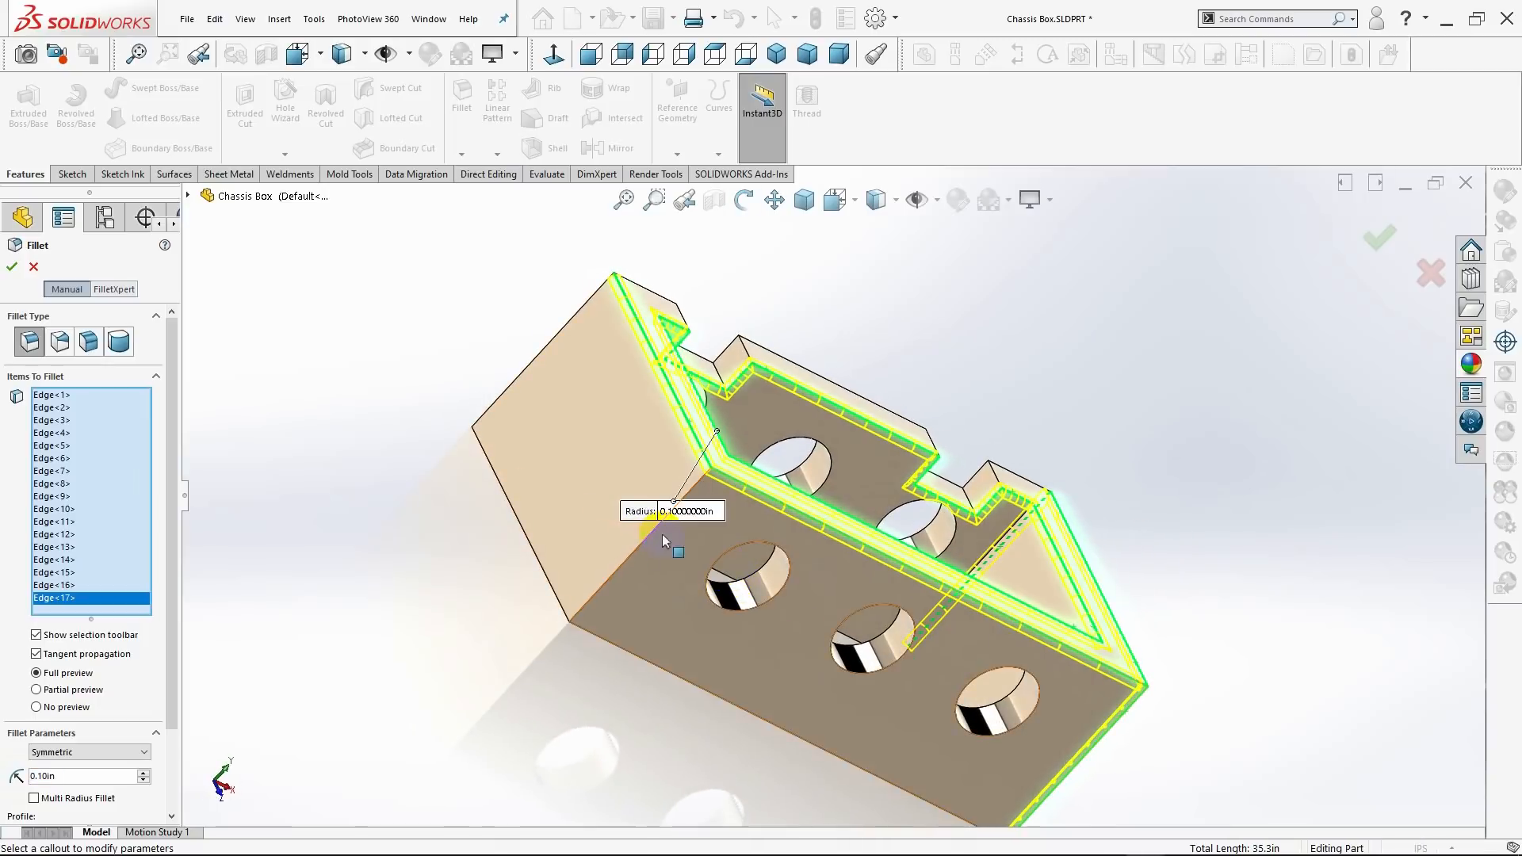
{"action": "left_click", "coordinate": [656, 531]}
{"action": "middle_click_drag", "start_coordinate": [599, 417], "coordinate": [639, 500]}
{"action": "left_click", "coordinate": [685, 477]}
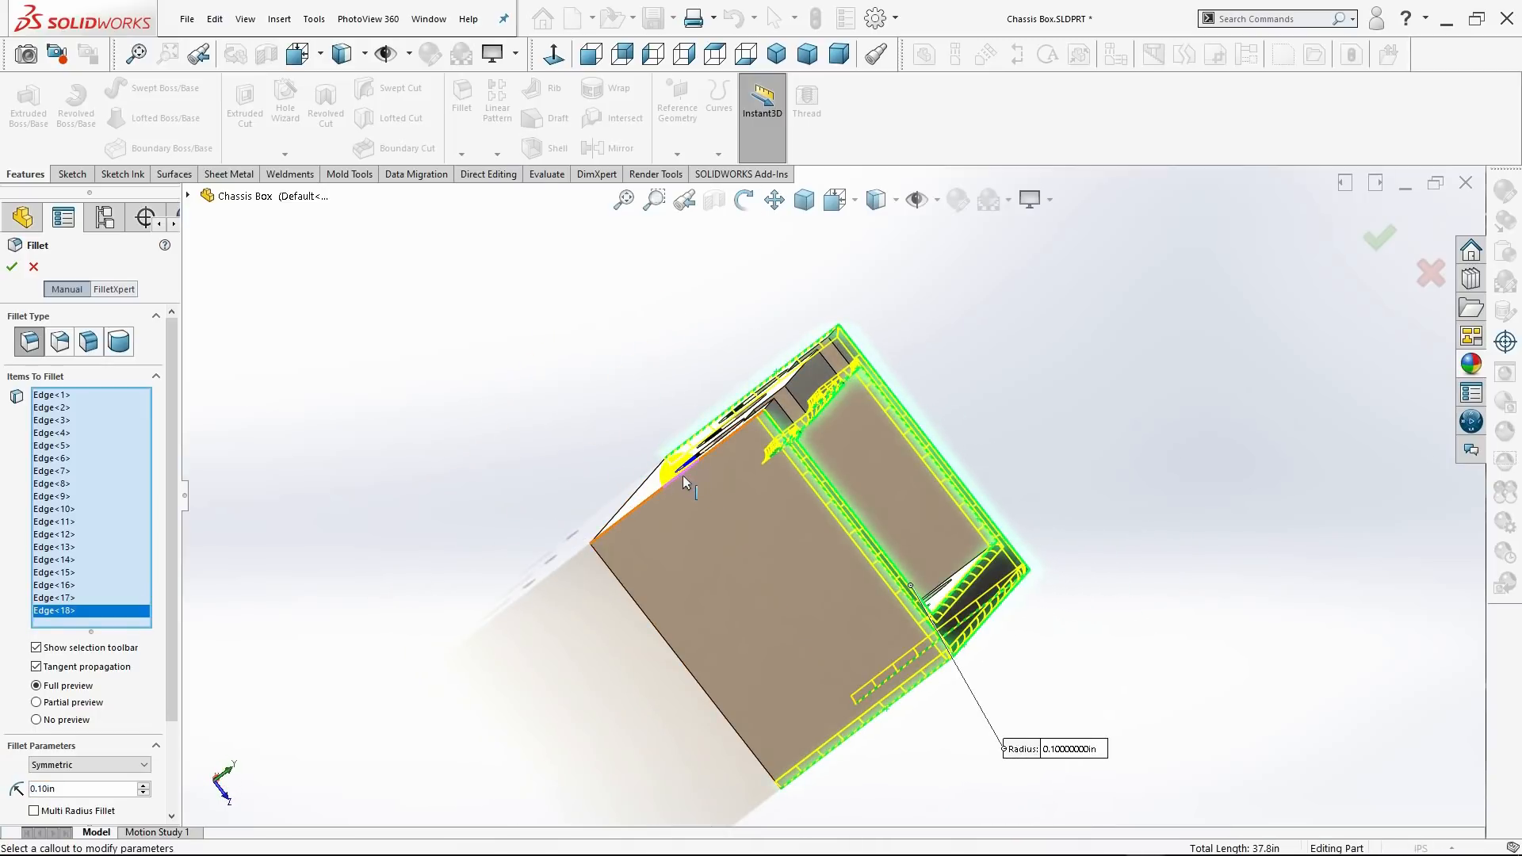
Add the rear wall's outer edges to the fillet from the right corner around the right notch and along the middle section.
{"action": "middle_click_drag", "start_coordinate": [1067, 625], "coordinate": [1104, 503]}
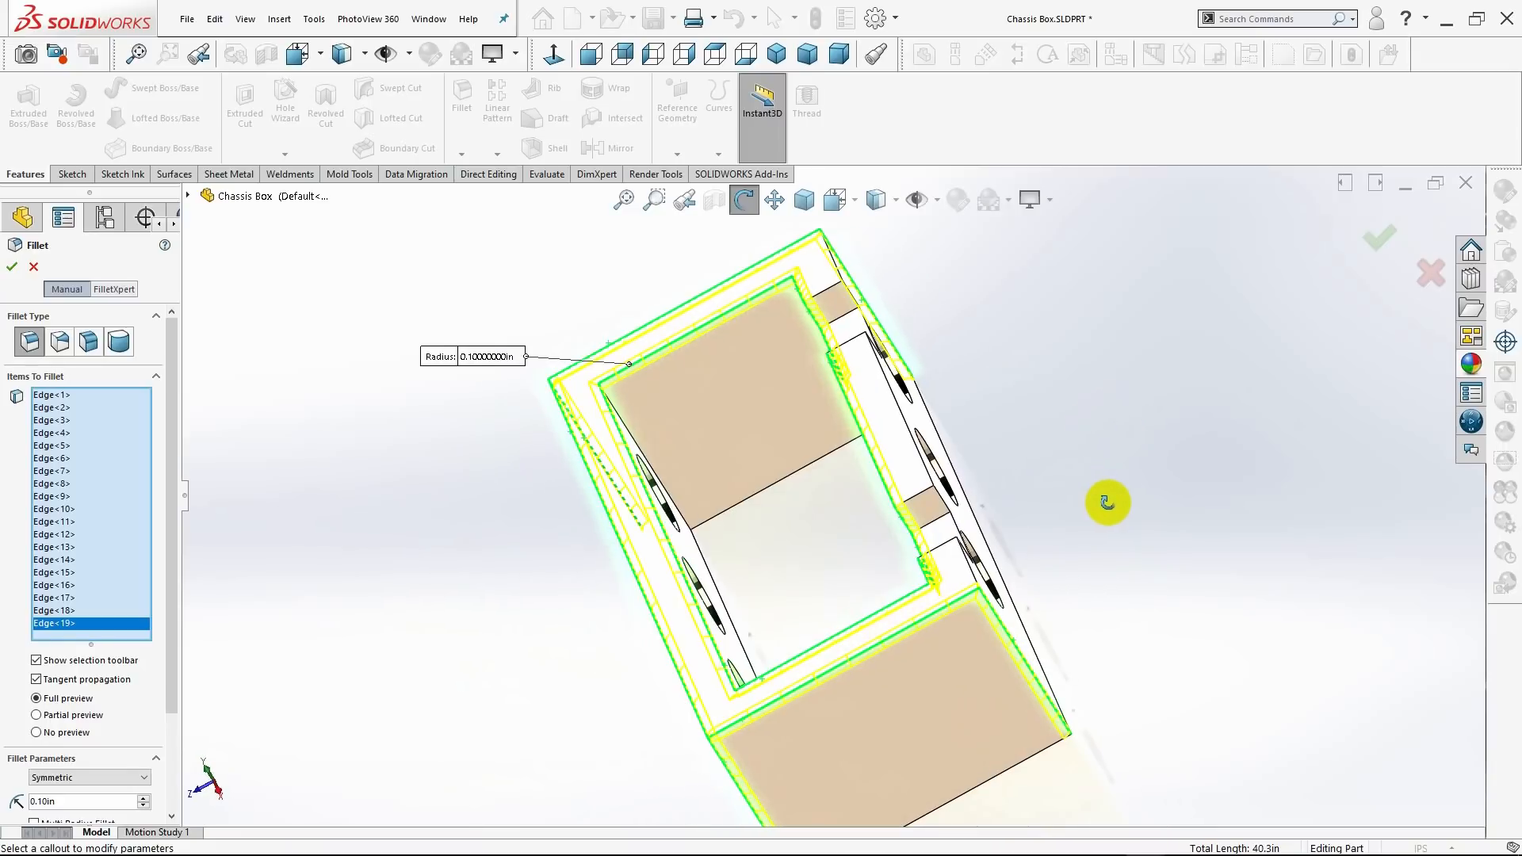
{"action": "left_click", "coordinate": [966, 563]}
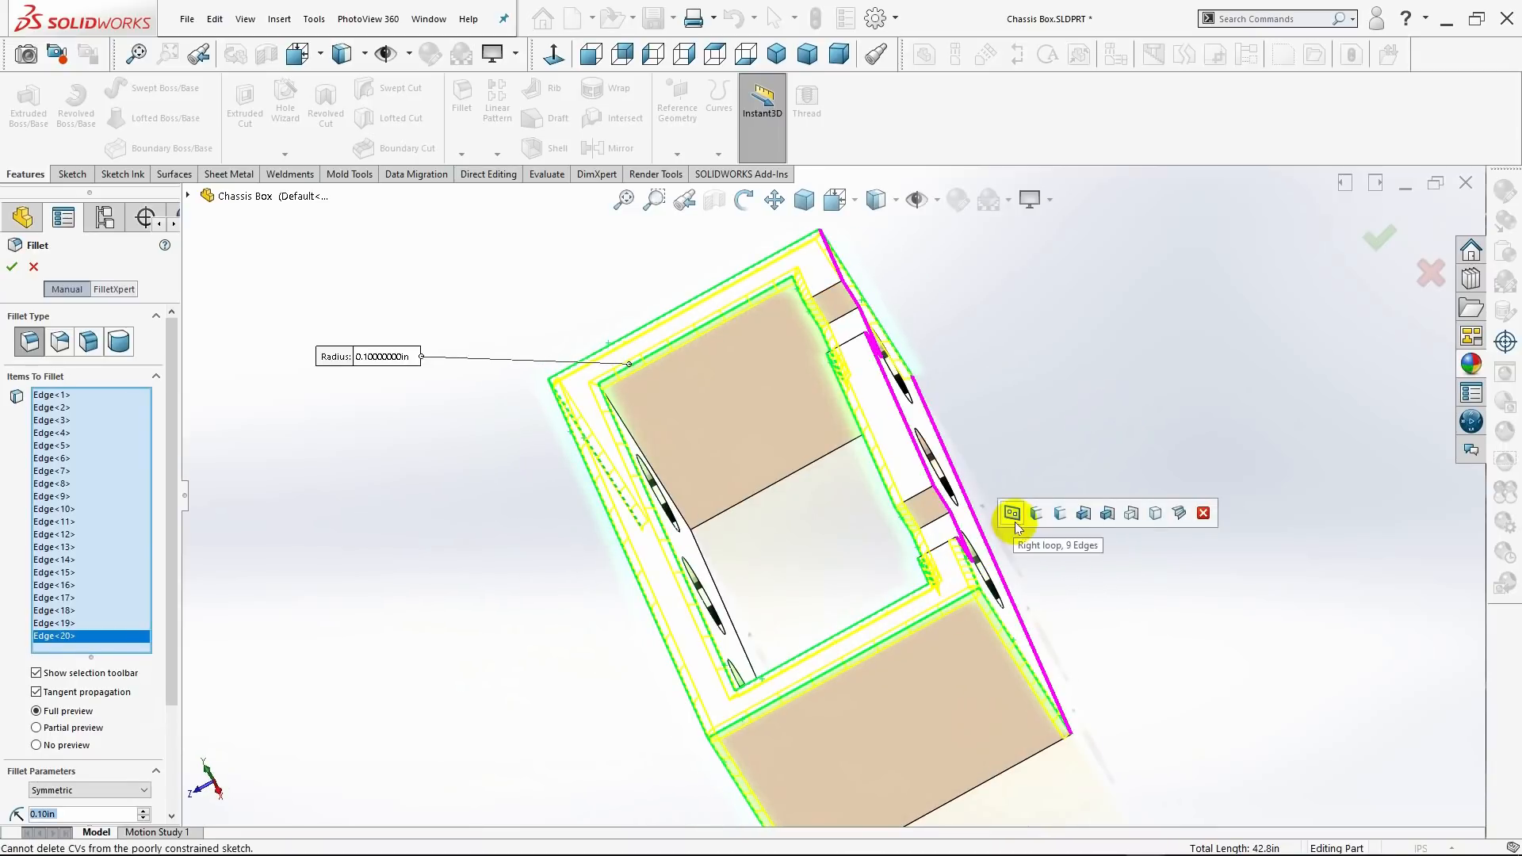
{"action": "middle_click_drag", "start_coordinate": [981, 486], "coordinate": [875, 605]}
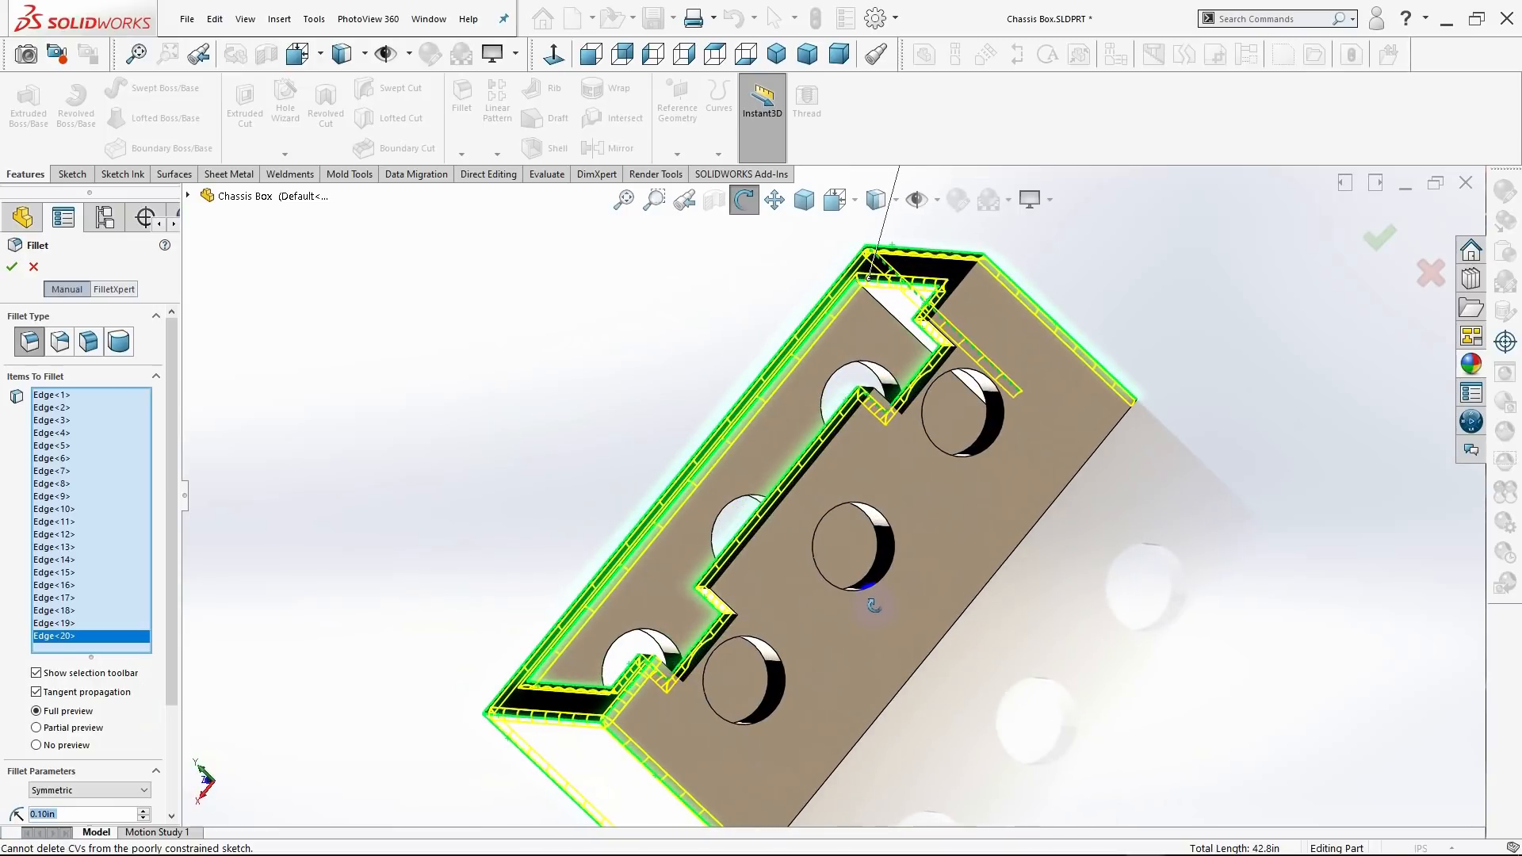
{"action": "scroll", "coordinate": [691, 627], "scroll_direction": "down", "scroll_amount": 6}
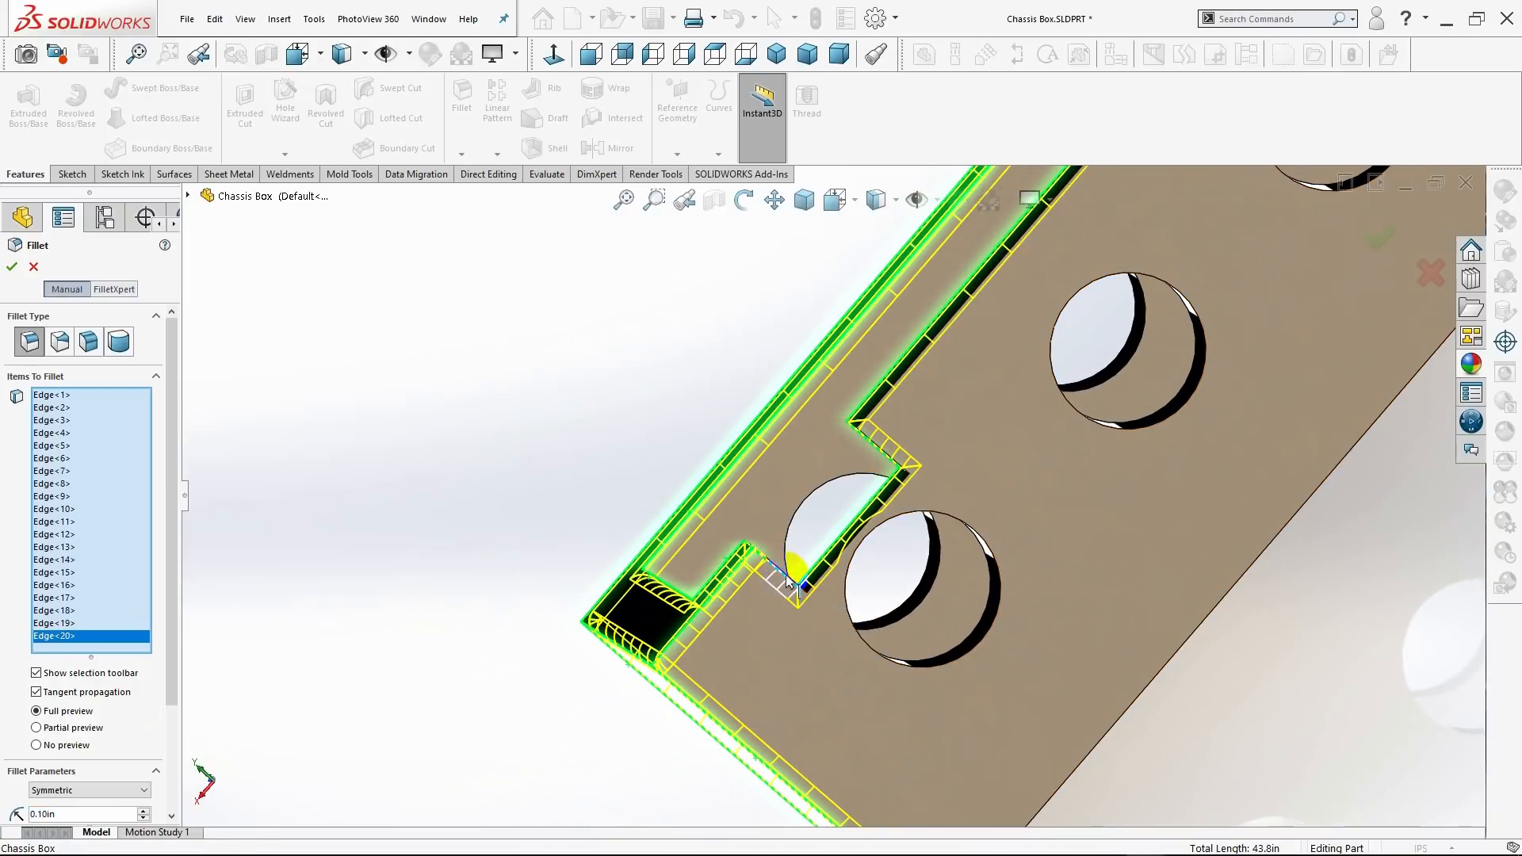
{"action": "left_click", "coordinate": [787, 581]}
{"action": "middle_click_drag", "start_coordinate": [792, 580], "coordinate": [854, 562]}
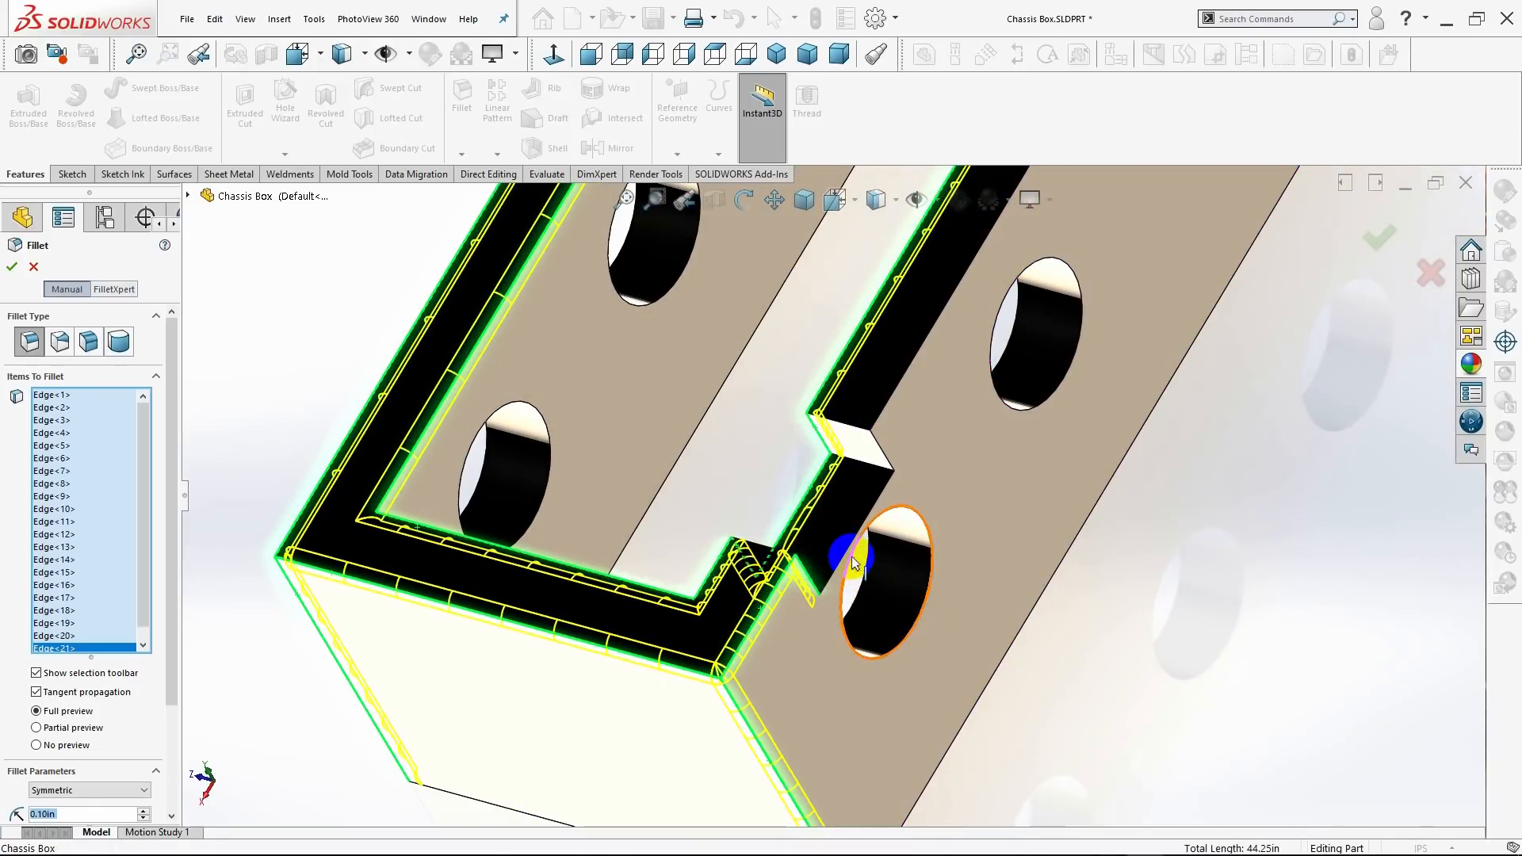
{"action": "left_click", "coordinate": [864, 504]}
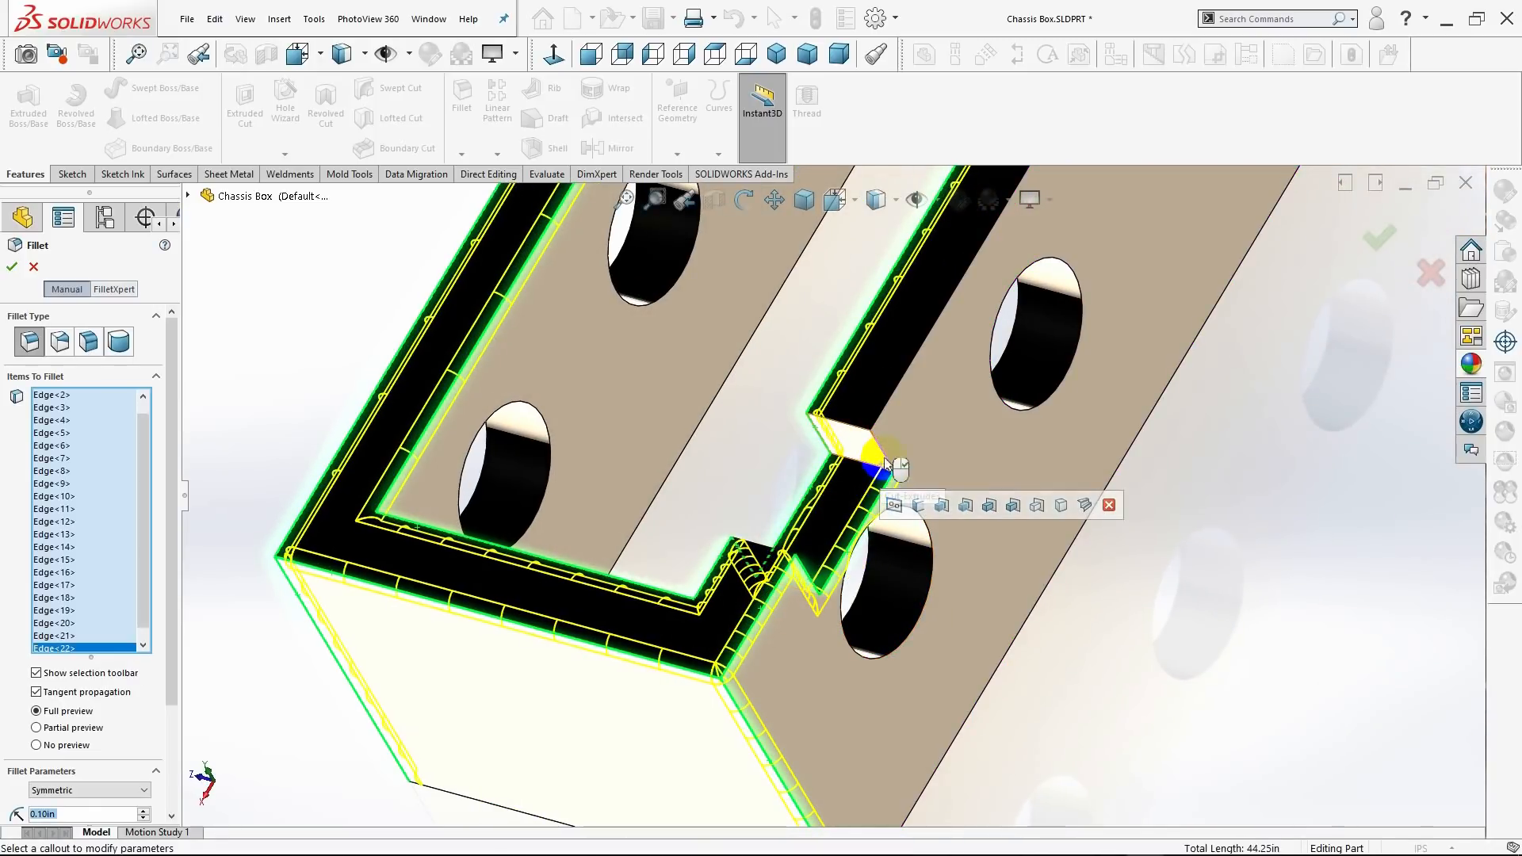
{"action": "left_click", "coordinate": [883, 428]}
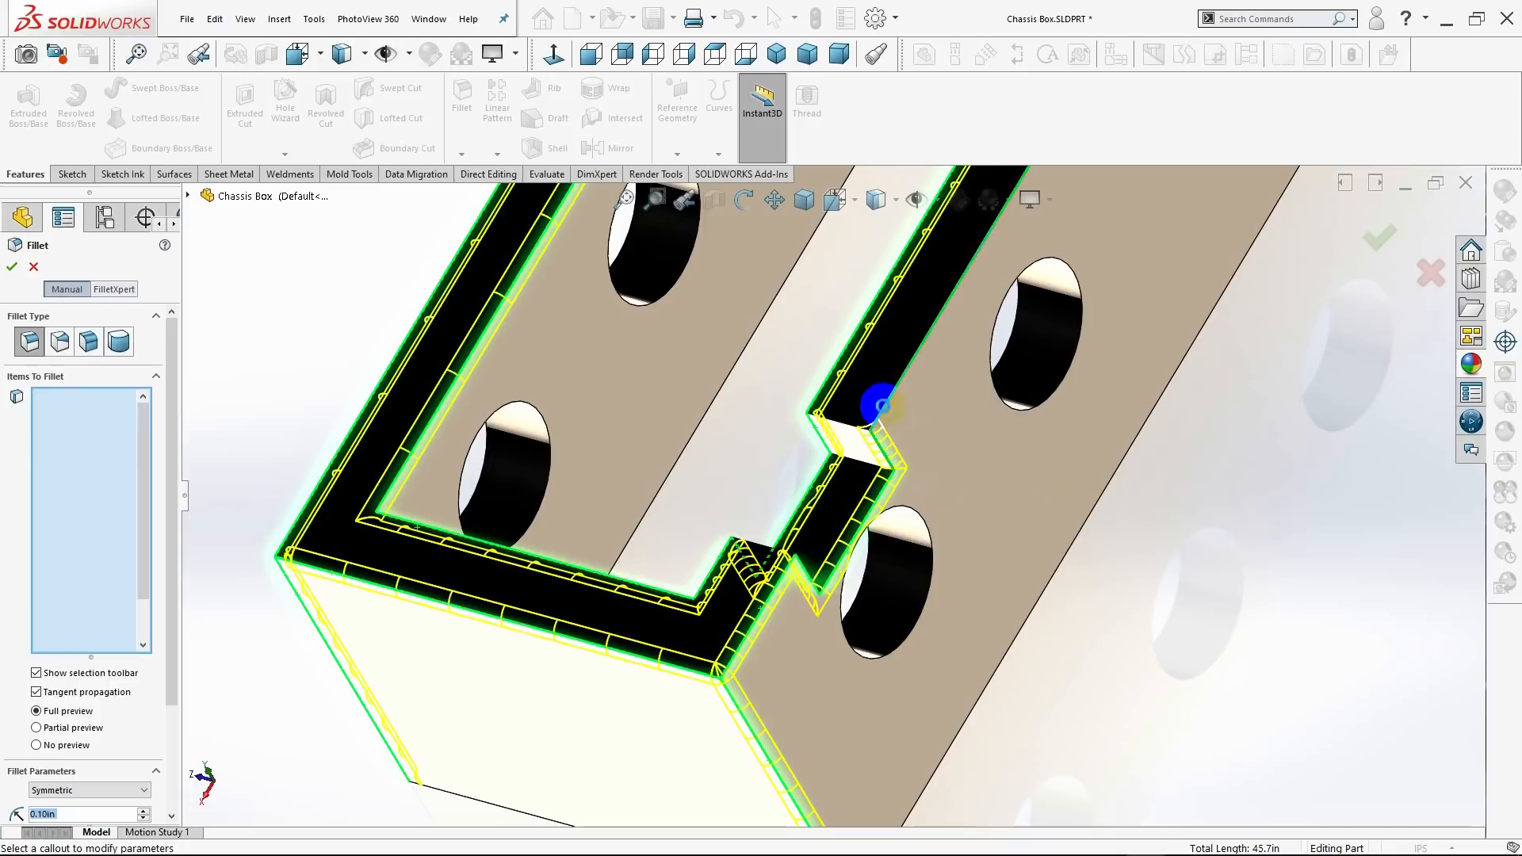
Add the rear wall's remaining outer edges to the fillet, around the left notch and up to the left corner.
{"action": "scroll", "coordinate": [960, 439], "scroll_direction": "down", "scroll_amount": 3}
{"action": "scroll", "coordinate": [1035, 372], "scroll_direction": "up", "scroll_amount": 5}
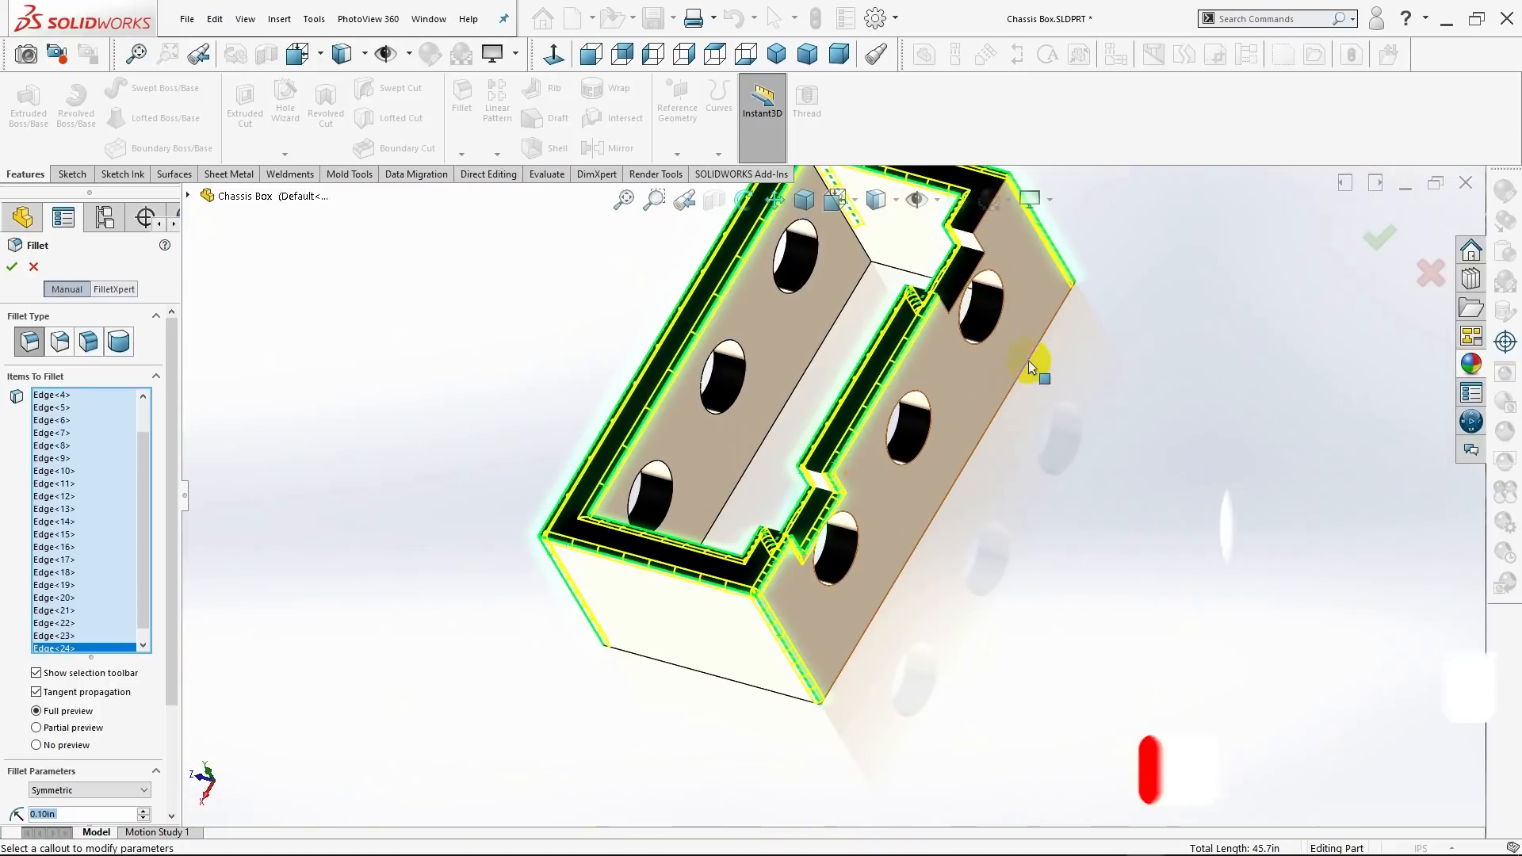
{"action": "scroll", "coordinate": [1032, 368], "scroll_direction": "up", "scroll_amount": 3}
{"action": "scroll", "coordinate": [904, 353], "scroll_direction": "down", "scroll_amount": 6}
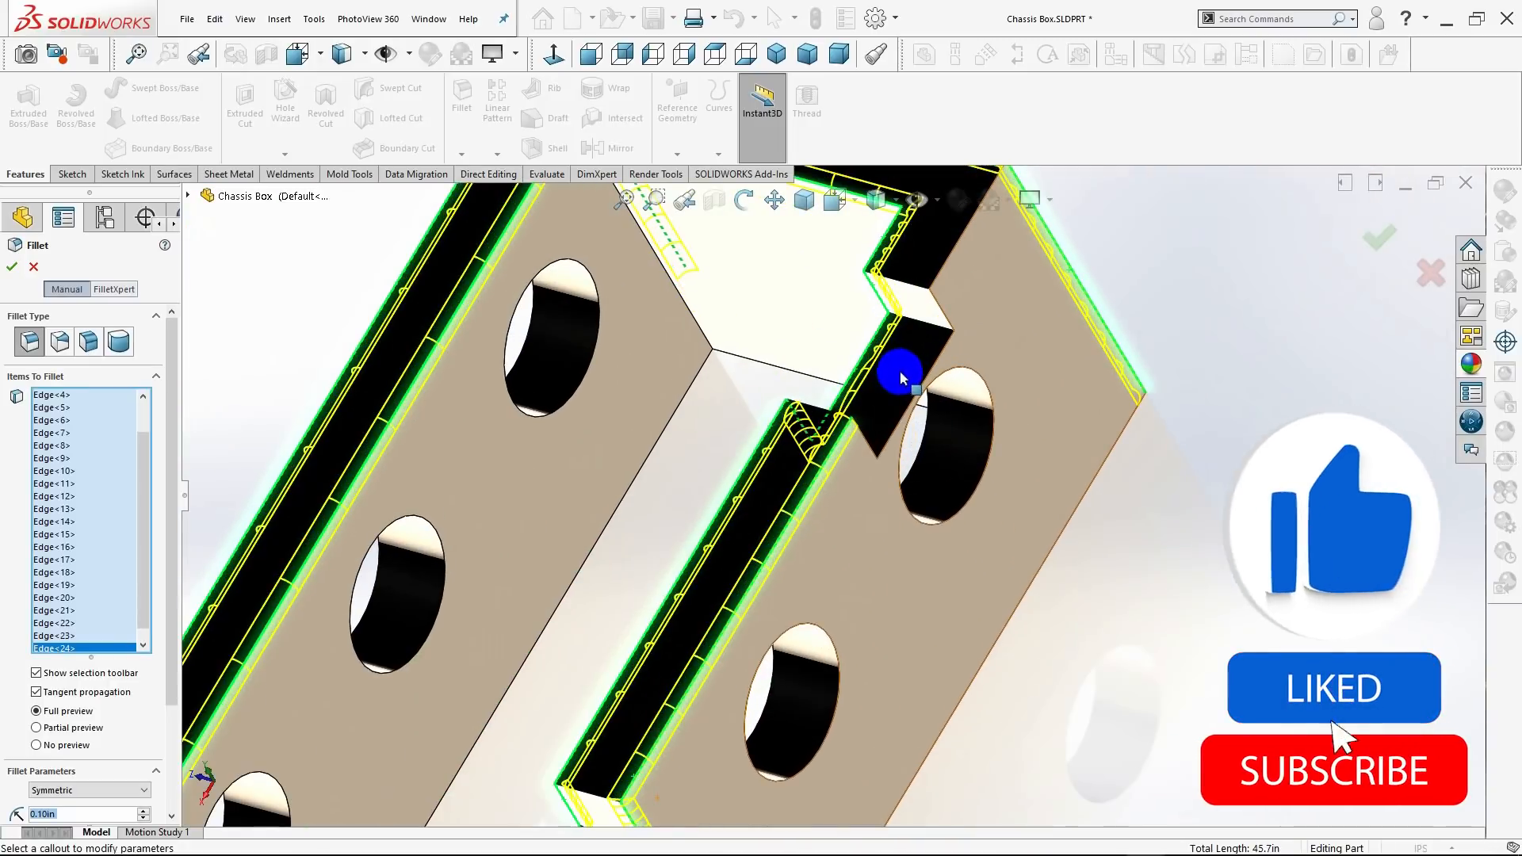
{"action": "middle_click_drag", "start_coordinate": [899, 378], "coordinate": [738, 495]}
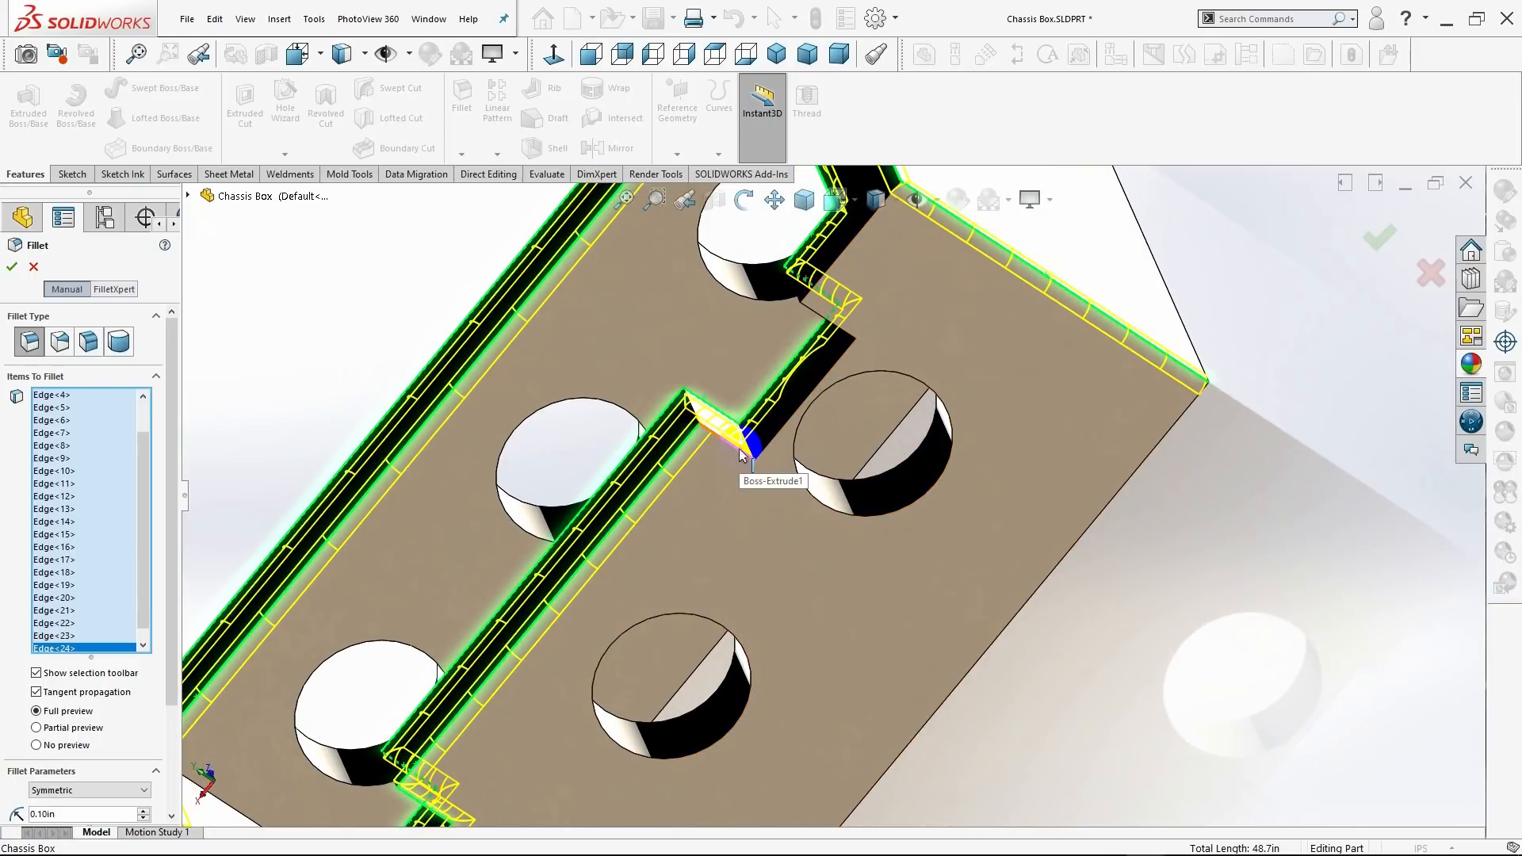
{"action": "left_click", "coordinate": [764, 451]}
{"action": "left_click", "coordinate": [768, 439]}
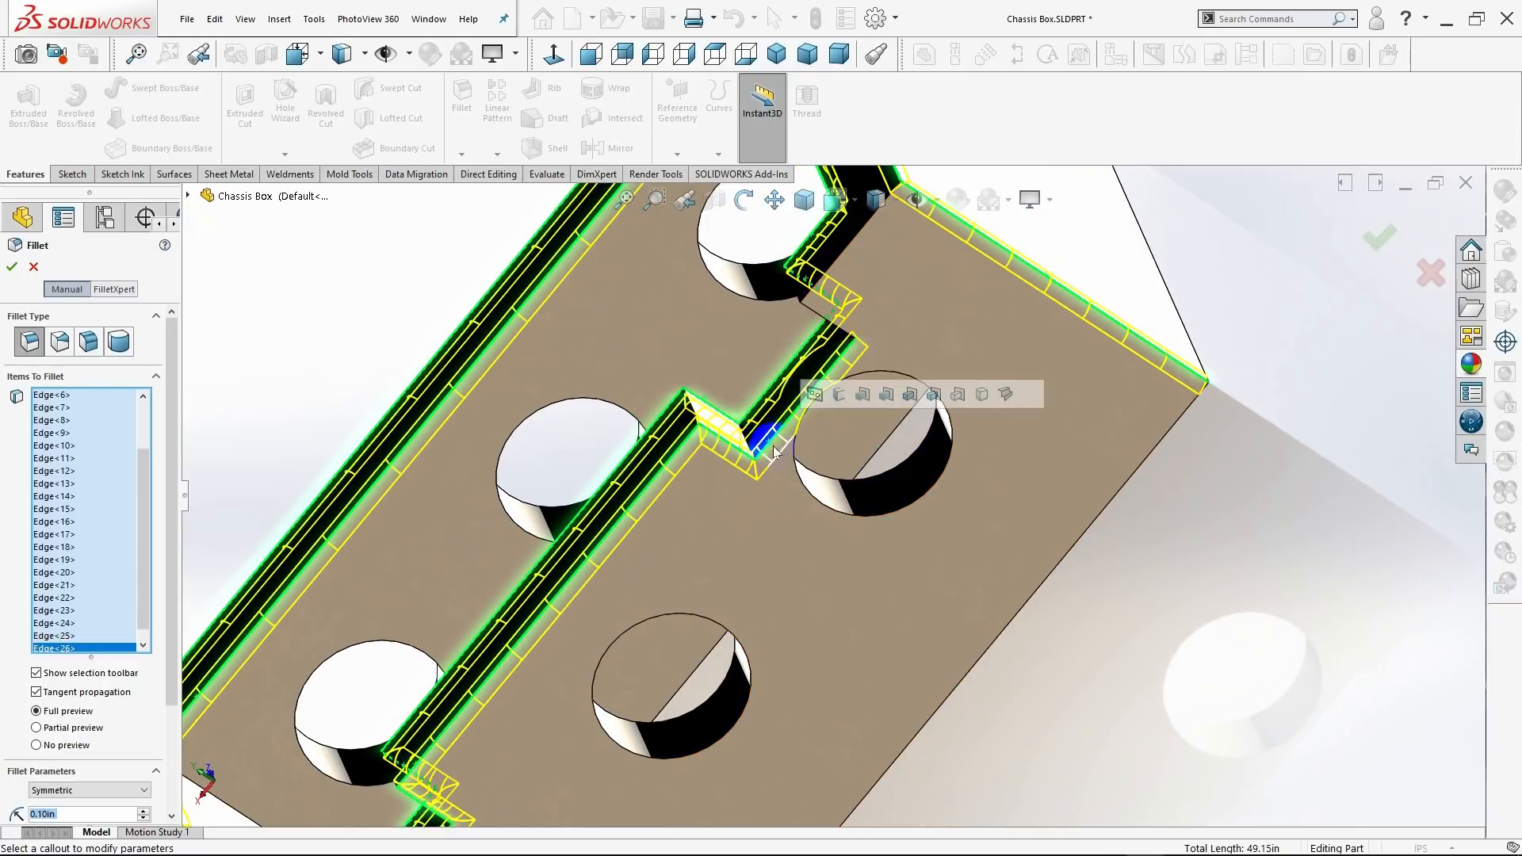
{"action": "left_click", "coordinate": [832, 329]}
{"action": "middle_click_drag", "start_coordinate": [832, 333], "coordinate": [891, 423]}
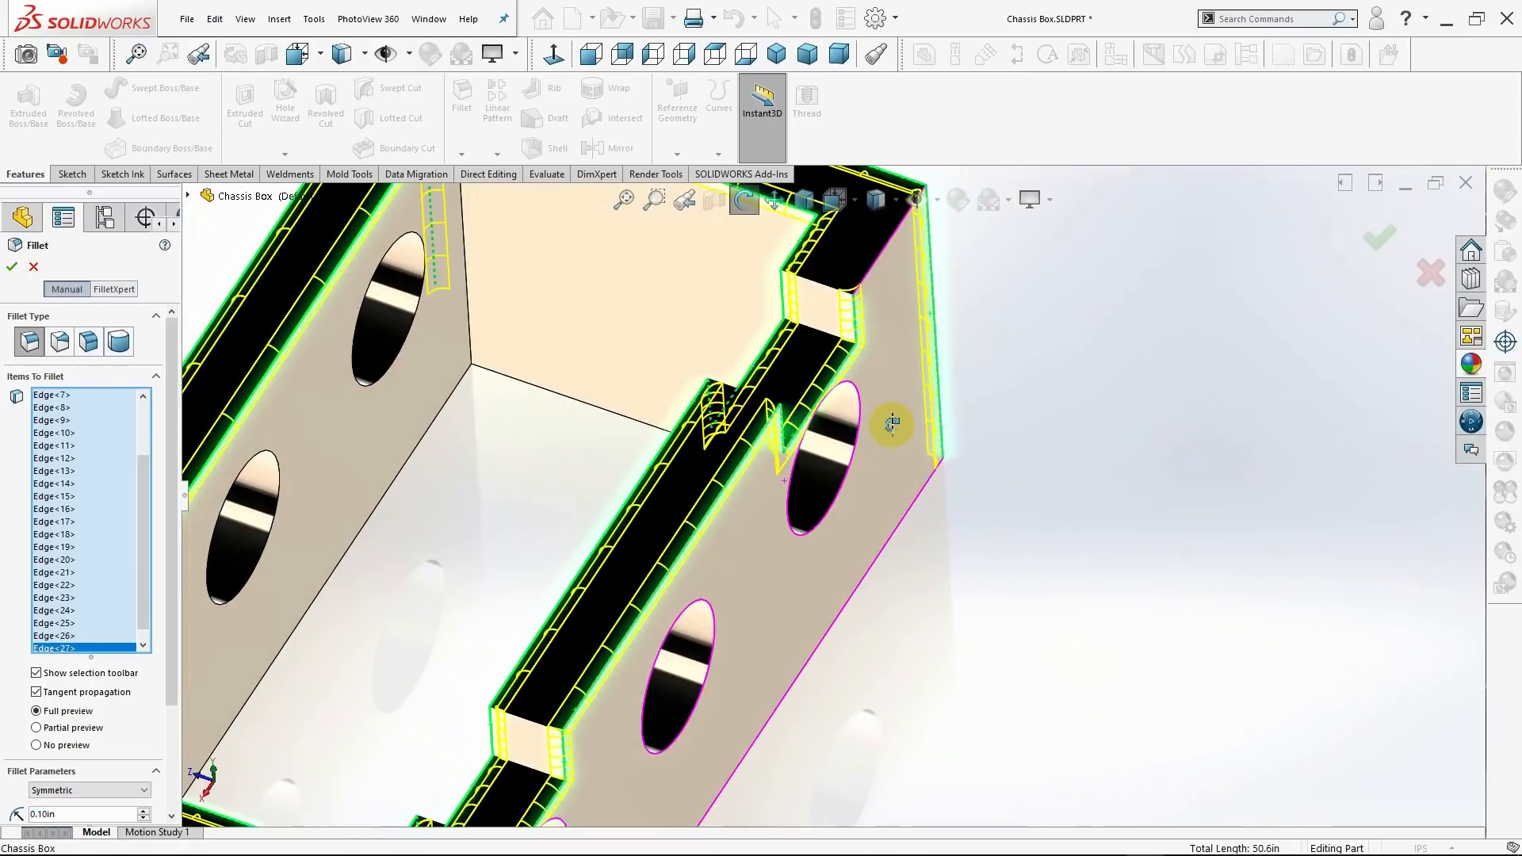
{"action": "left_click", "coordinate": [887, 247]}
{"action": "scroll", "coordinate": [830, 383], "scroll_direction": "down", "scroll_amount": 1}
{"action": "scroll", "coordinate": [832, 393], "scroll_direction": "up", "scroll_amount": 2}
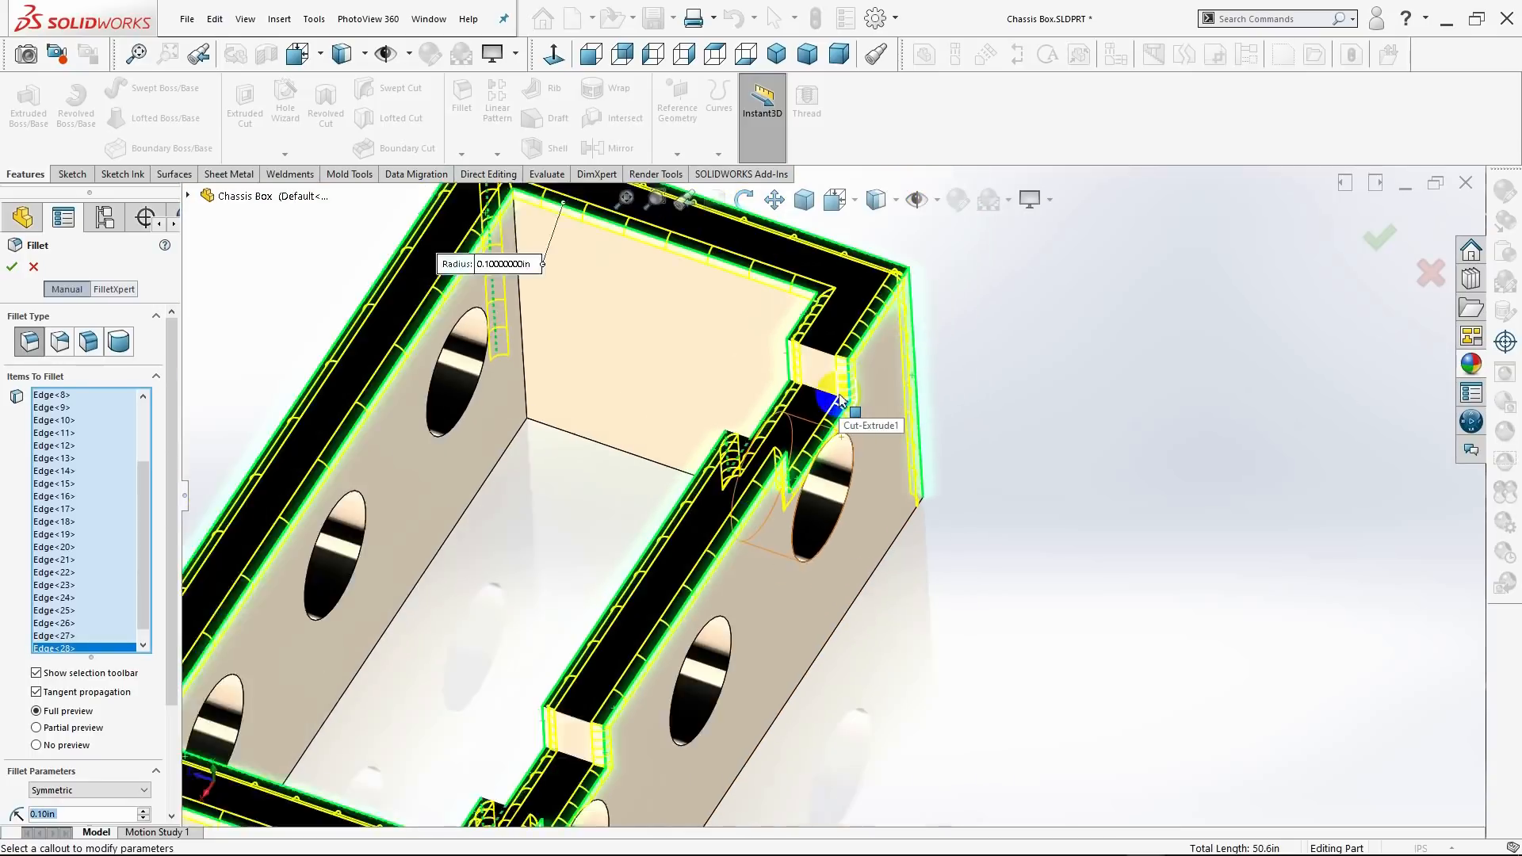
Add the four inner vertical corner edges of the box to the fillet.
{"action": "scroll", "coordinate": [836, 393], "scroll_direction": "up", "scroll_amount": 3}
{"action": "middle_click_drag", "start_coordinate": [686, 577], "coordinate": [581, 502]}
{"action": "left_click", "coordinate": [704, 450]}
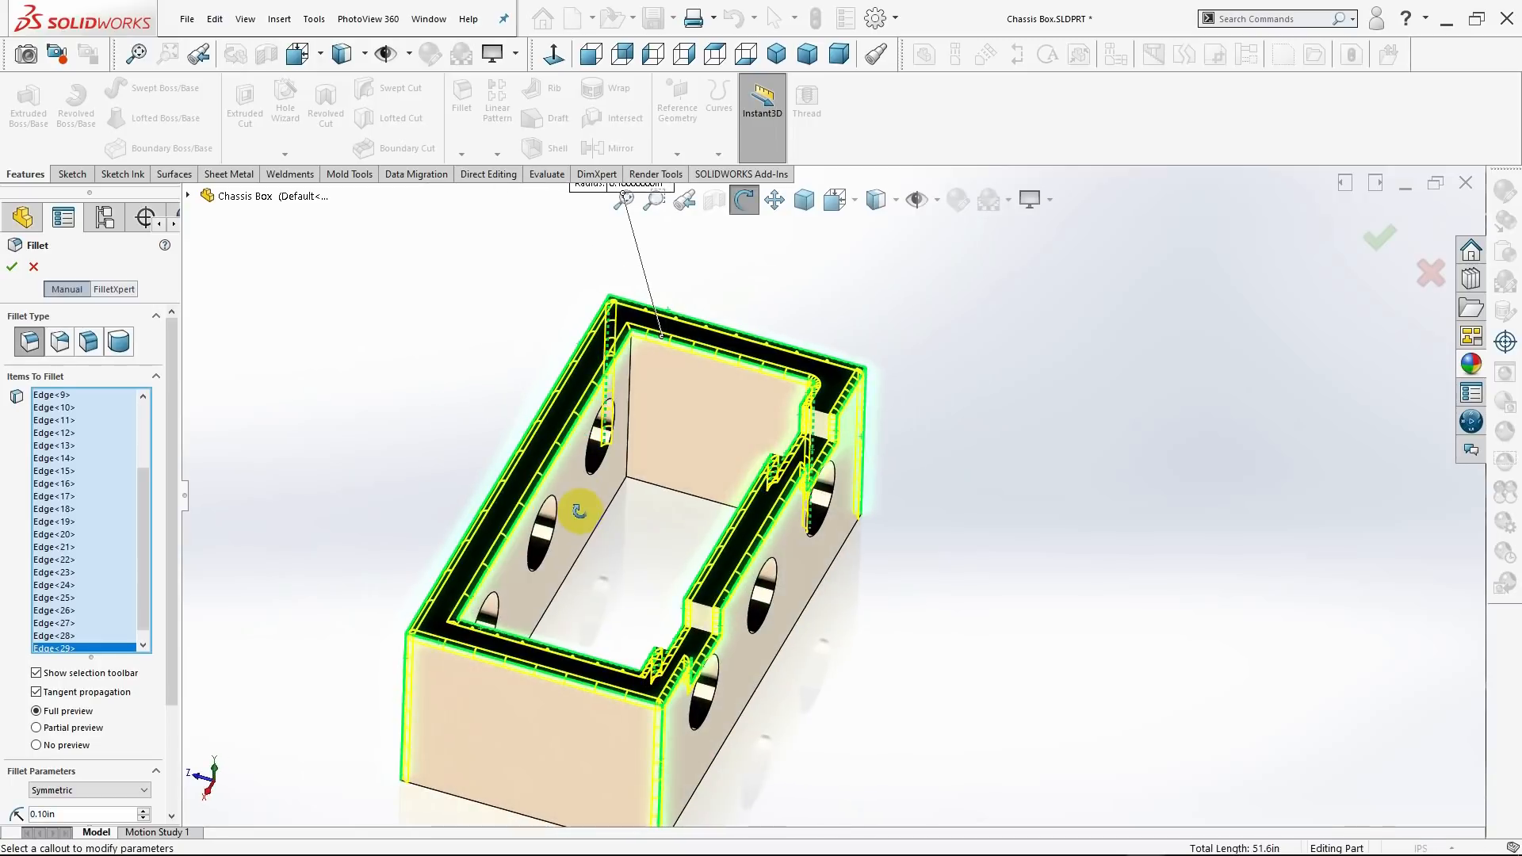
{"action": "left_click", "coordinate": [634, 441]}
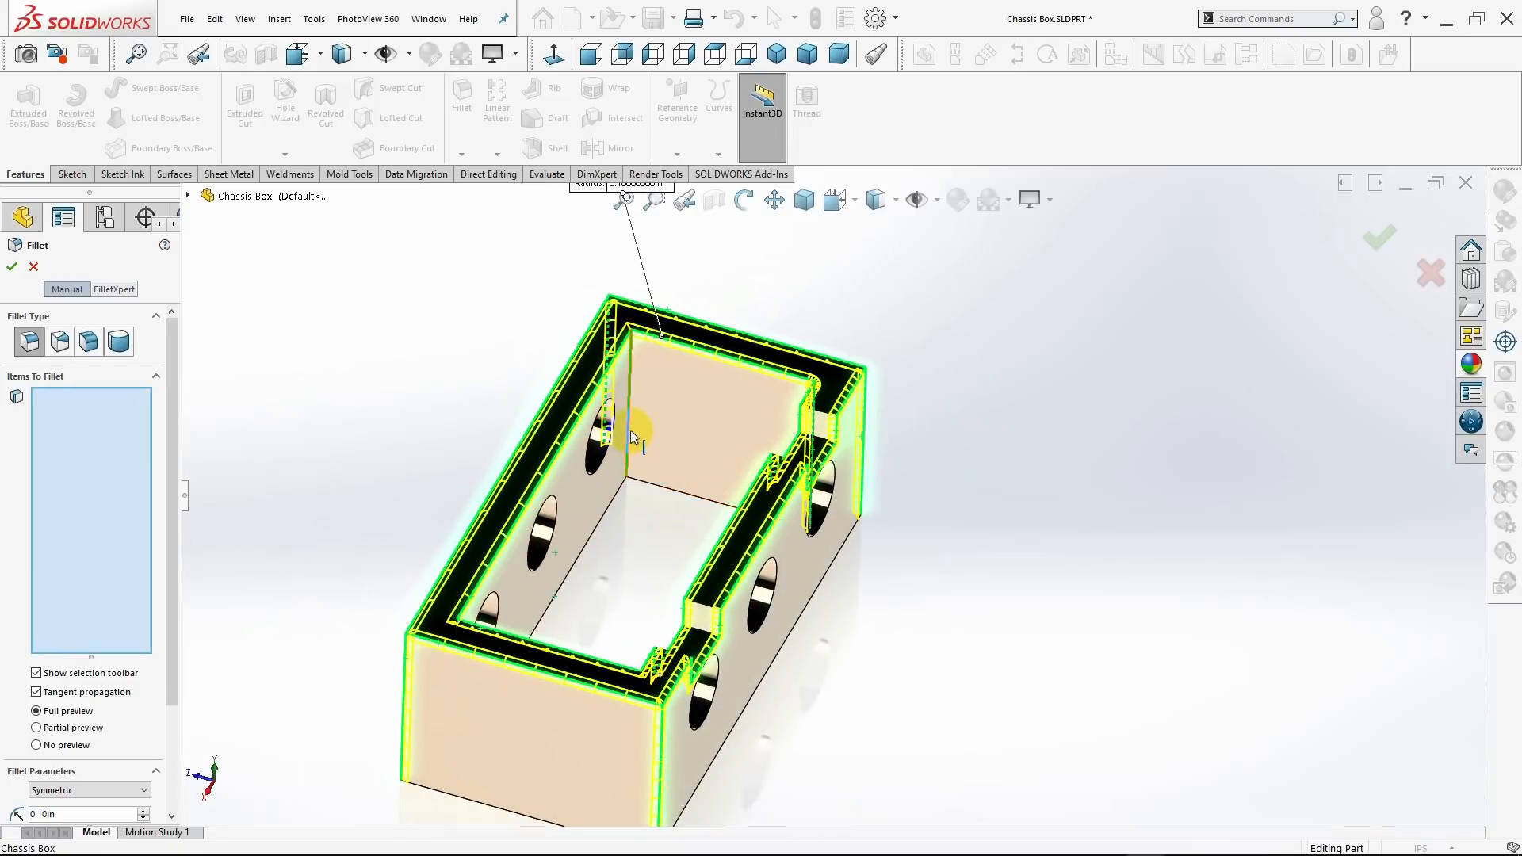
{"action": "middle_click_drag", "start_coordinate": [621, 486], "coordinate": [459, 696]}
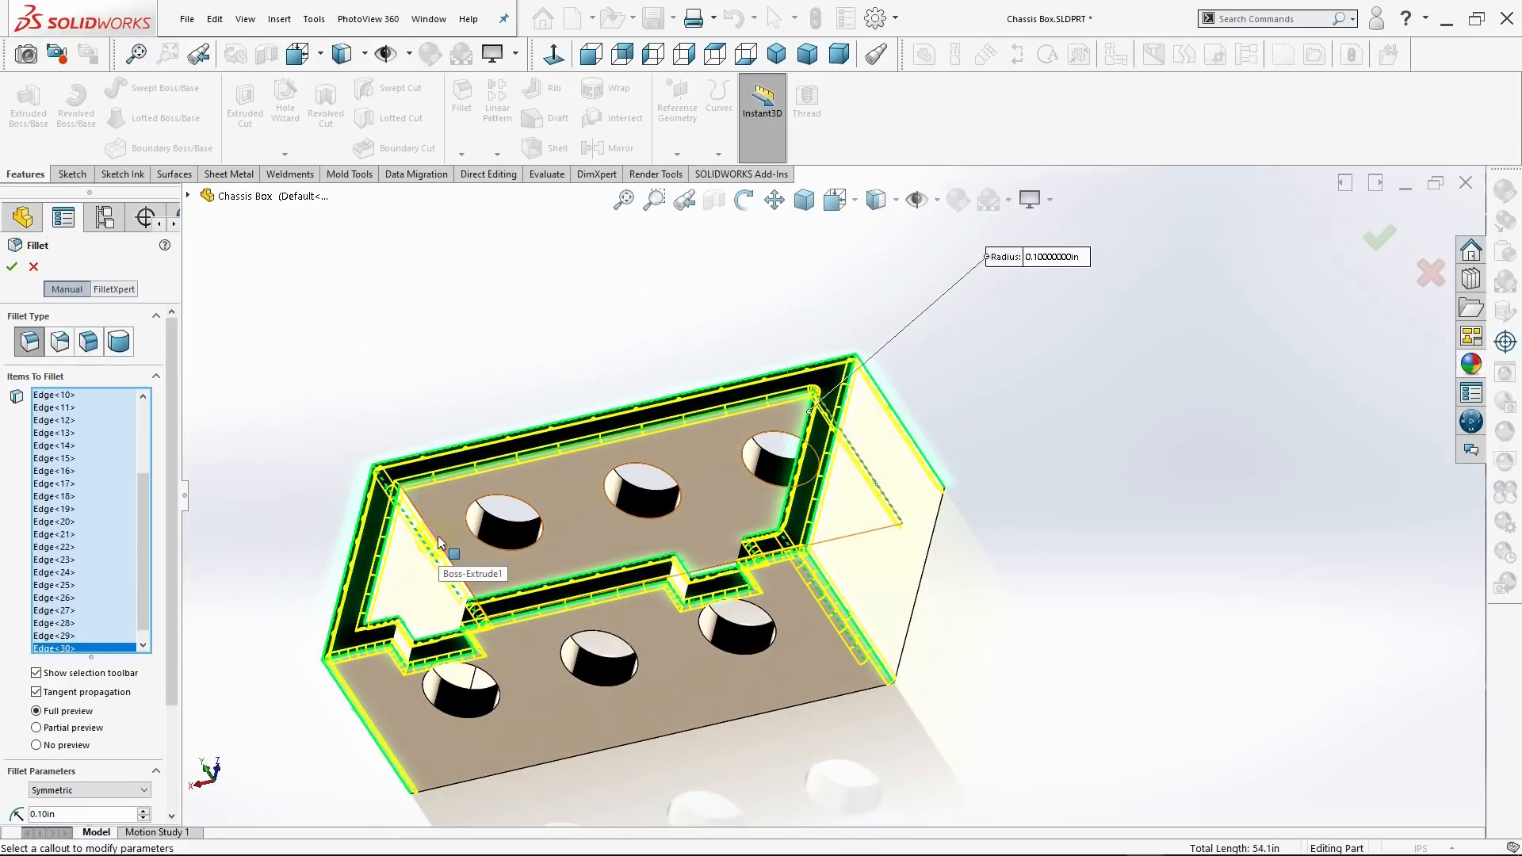
{"action": "left_click", "coordinate": [441, 554]}
{"action": "middle_click_drag", "start_coordinate": [441, 555], "coordinate": [357, 565]}
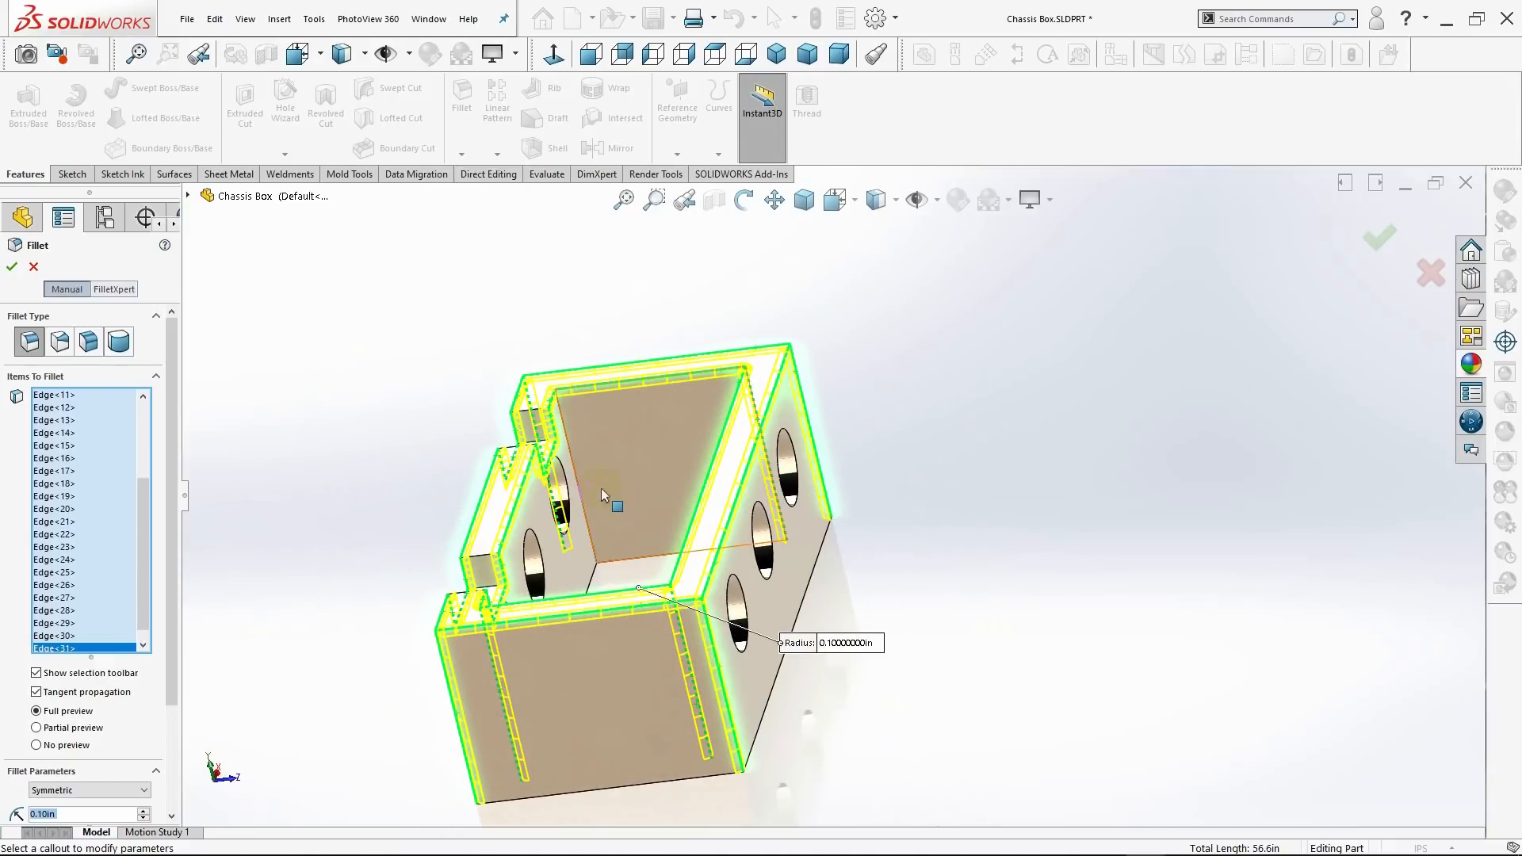
{"action": "left_click", "coordinate": [575, 466]}
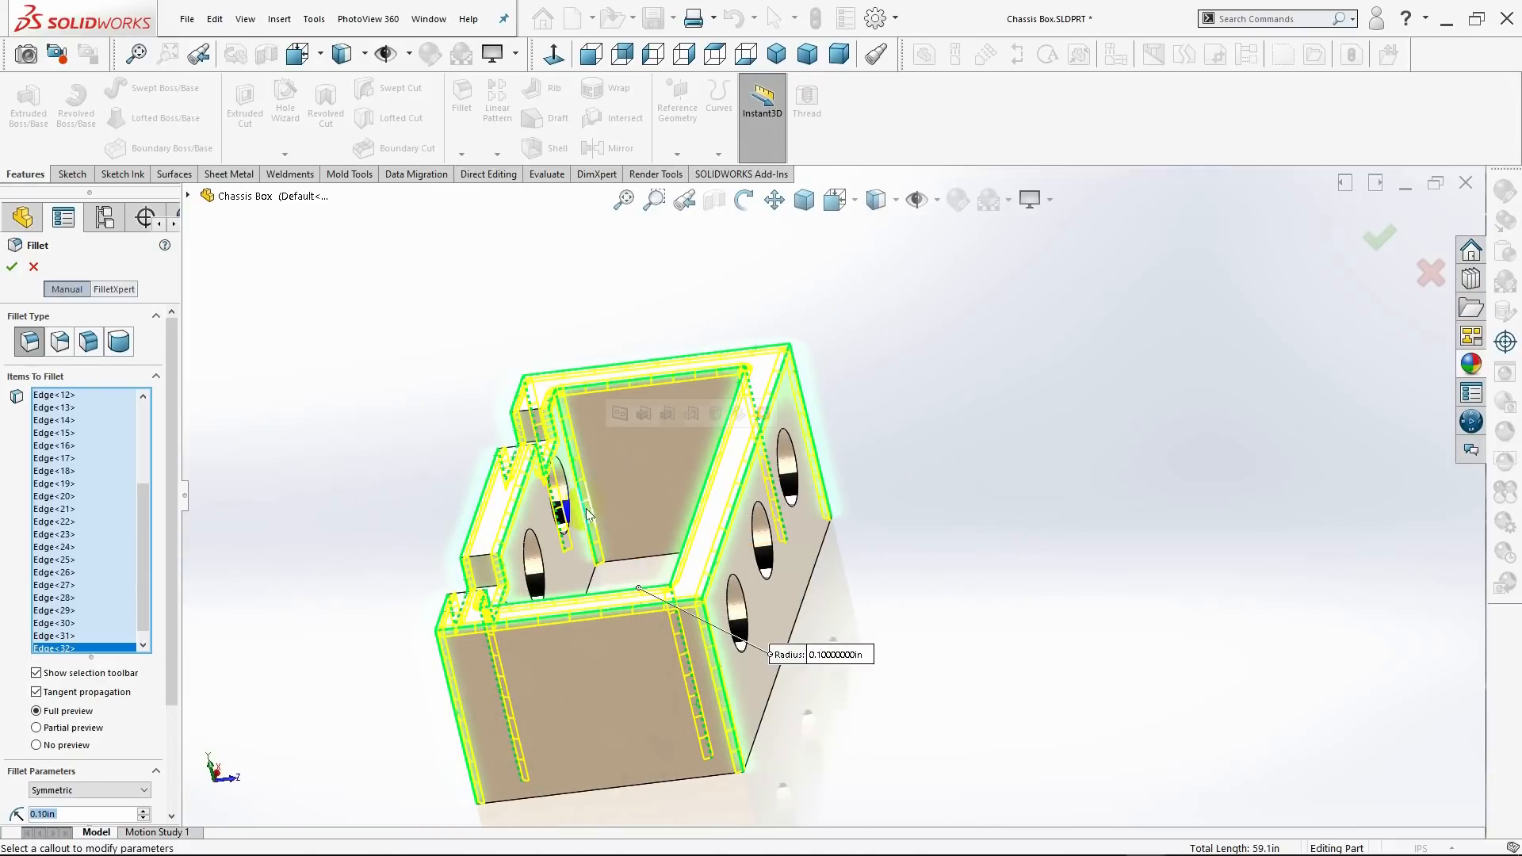
Apply the fillet to all selected box edges with a 0.10 in radius.
{"action": "middle_click_drag", "start_coordinate": [449, 533], "coordinate": [754, 680]}
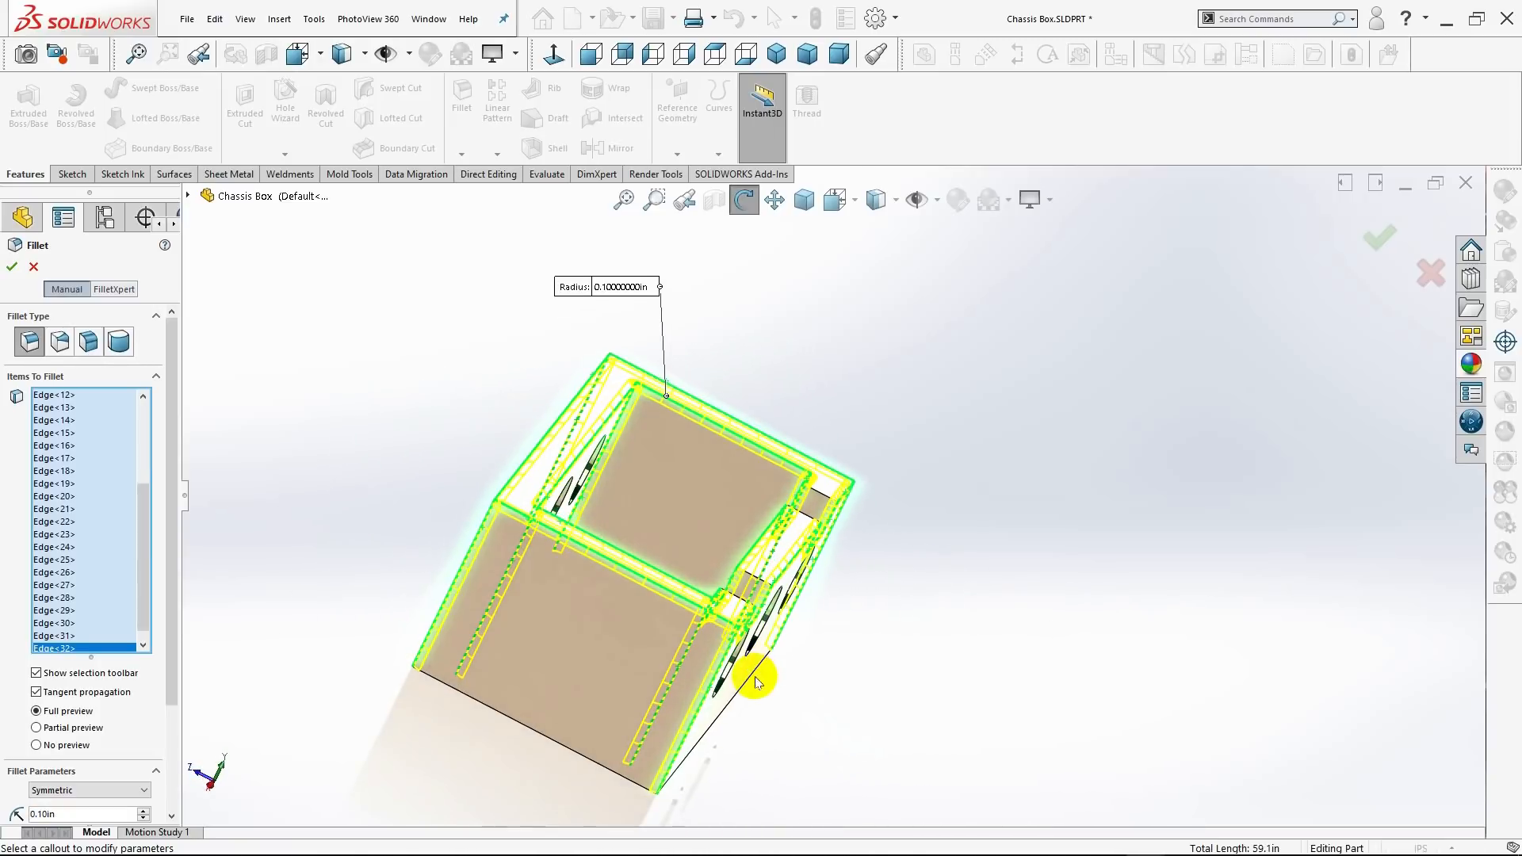
{"action": "scroll", "coordinate": [112, 655], "scroll_direction": "down", "scroll_amount": 3}
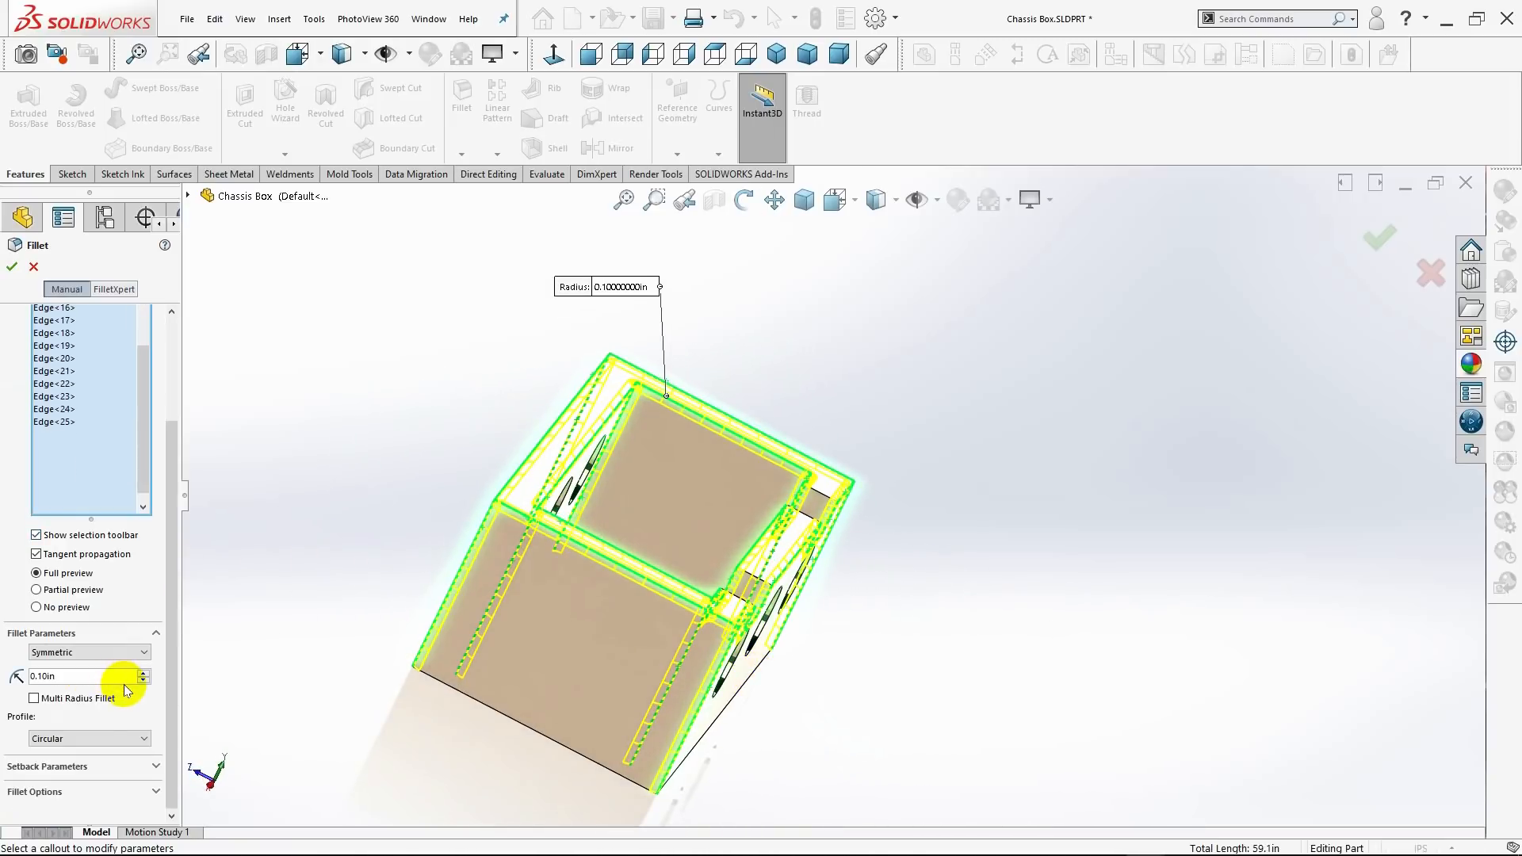
{"action": "left_click", "coordinate": [111, 675]}
{"action": "left_click", "coordinate": [15, 268]}
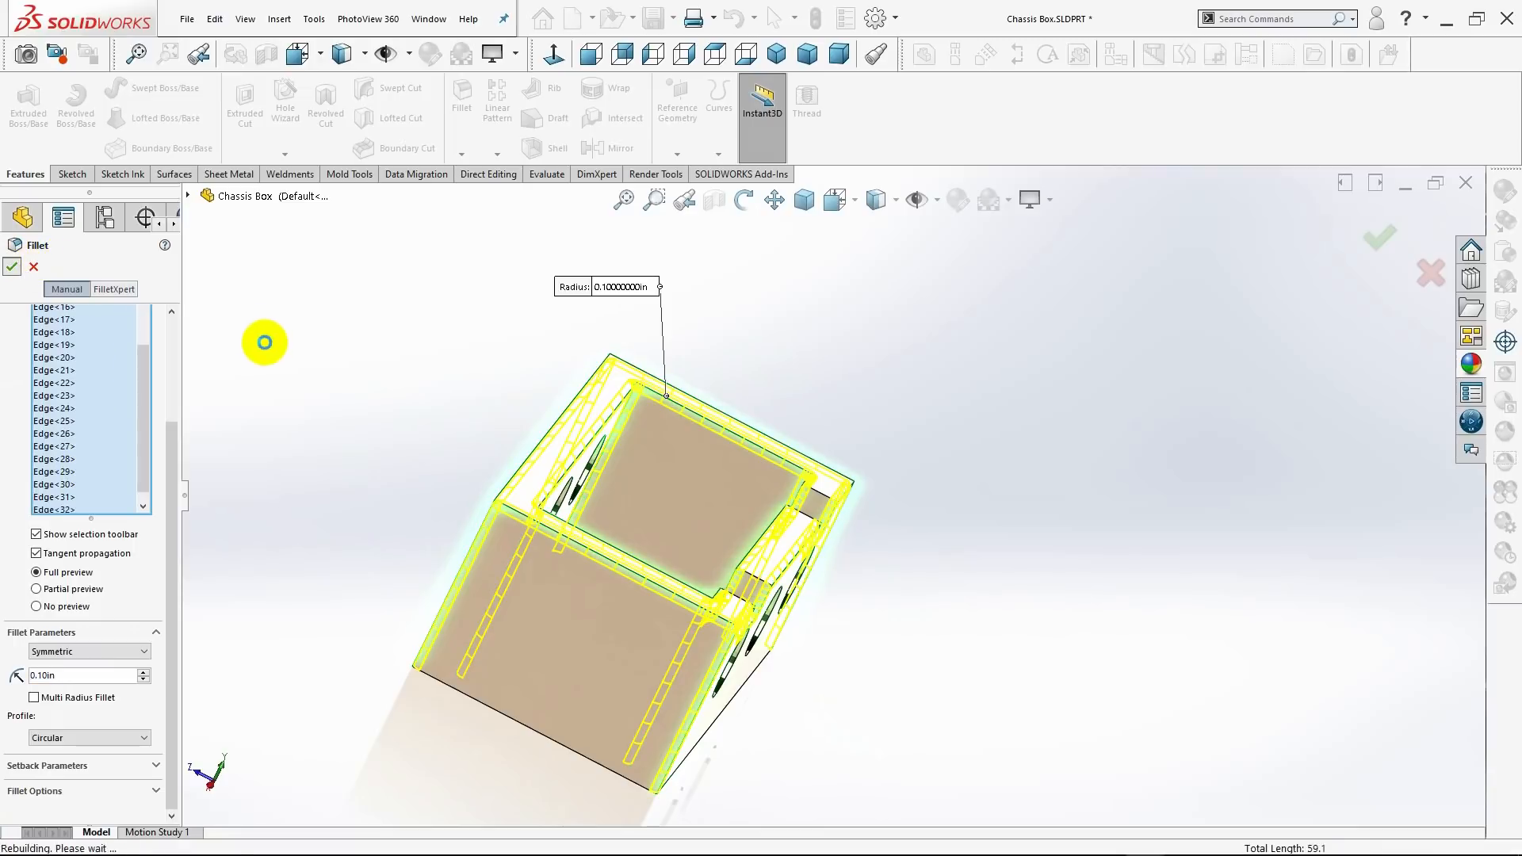
{"action": "left_click_drag", "start_coordinate": [364, 386], "coordinate": [414, 516]}
{"action": "key", "text": "Escape"}
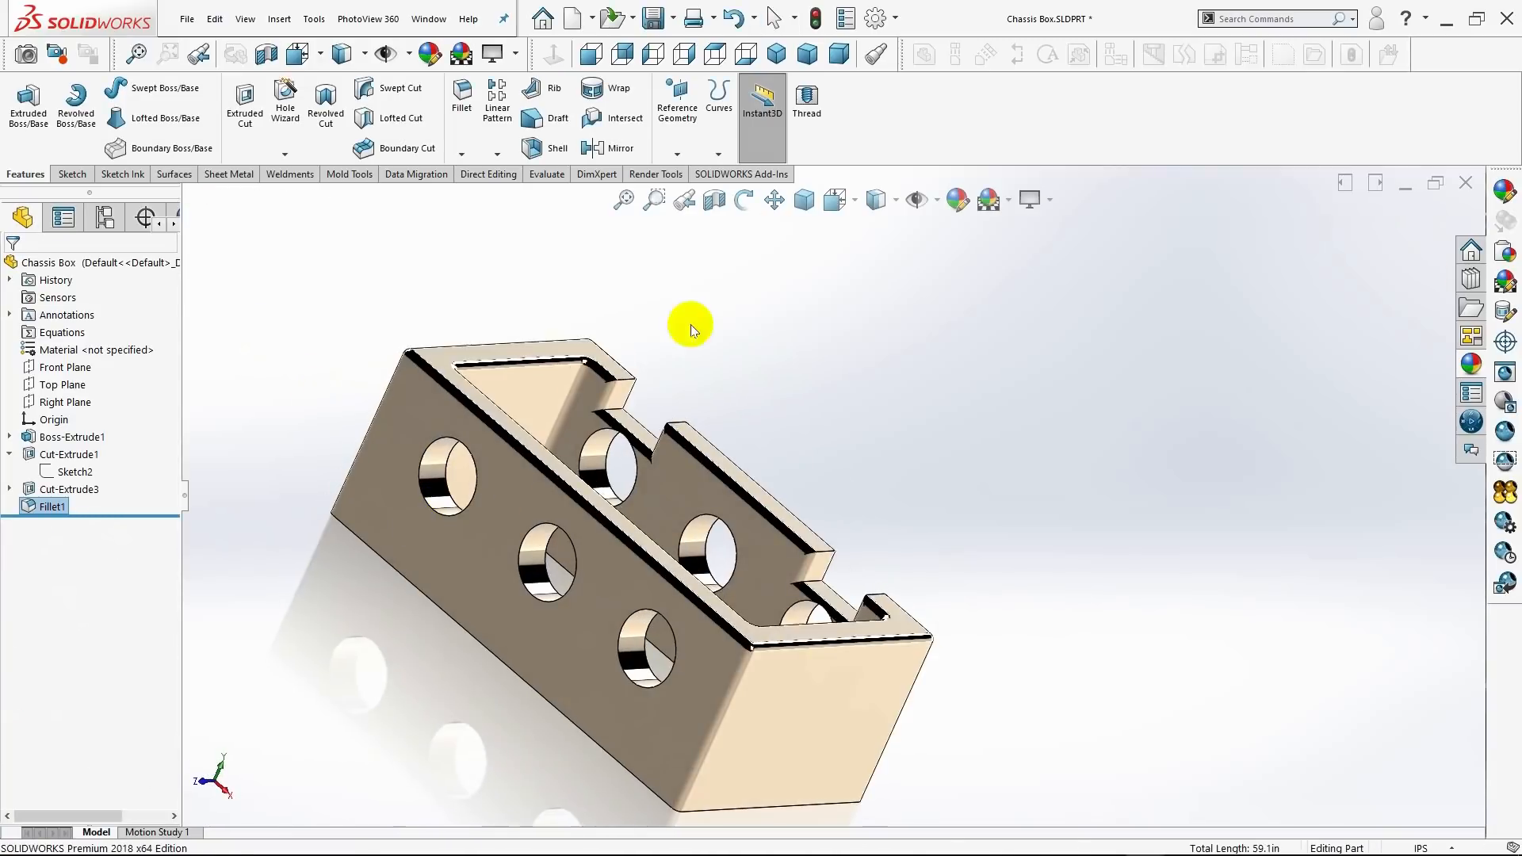
Start a new fillet from the isometric view on the outer edges of the three front-wall holes.
{"action": "left_click", "coordinate": [774, 56]}
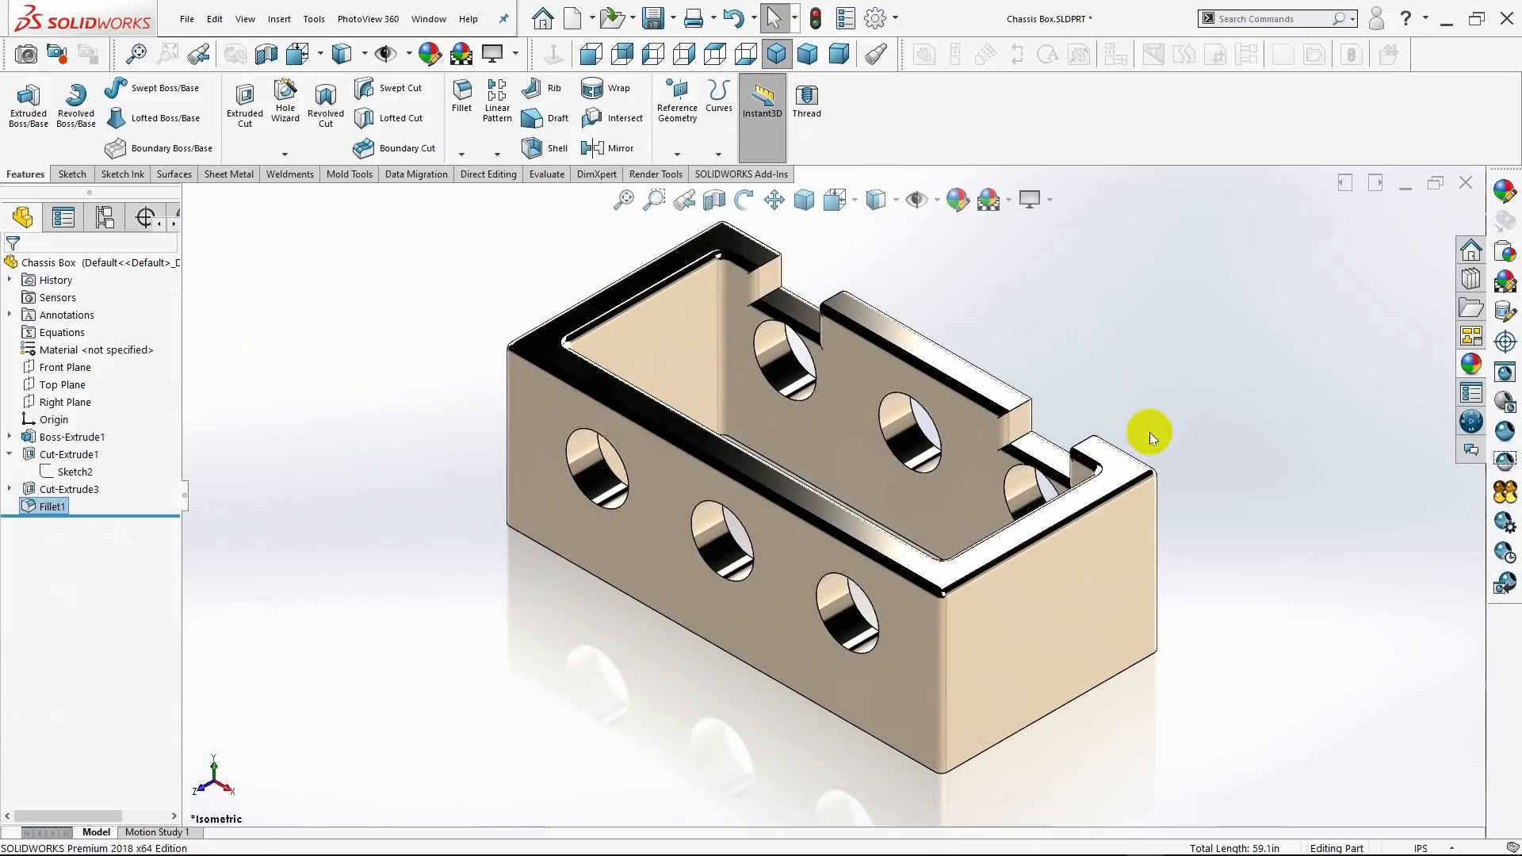
{"action": "middle_click_drag", "start_coordinate": [1147, 431], "coordinate": [1164, 317]}
{"action": "left_click", "coordinate": [776, 53]}
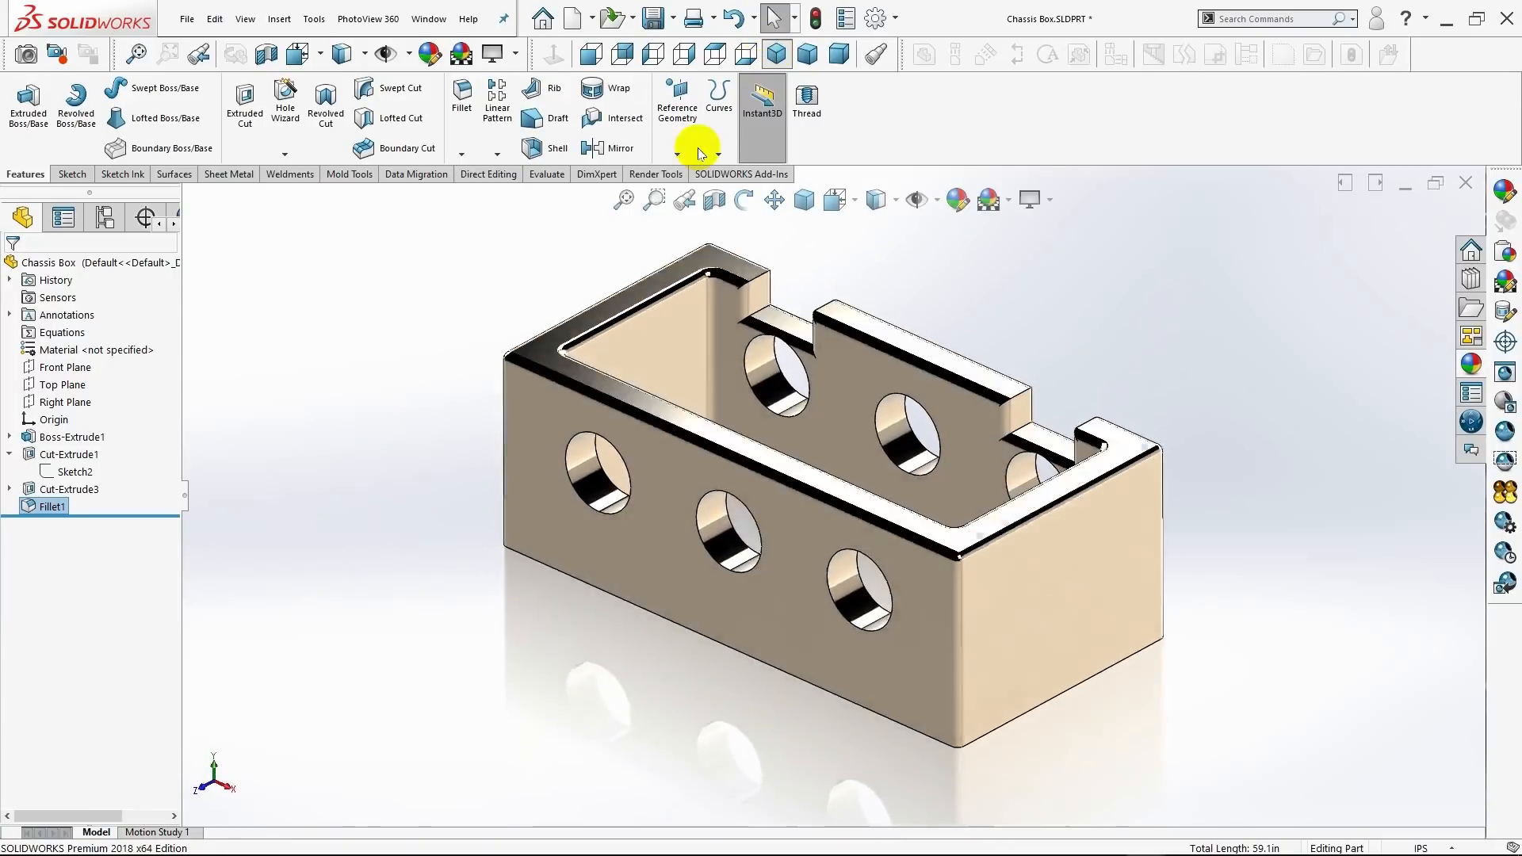
{"action": "left_click", "coordinate": [460, 109]}
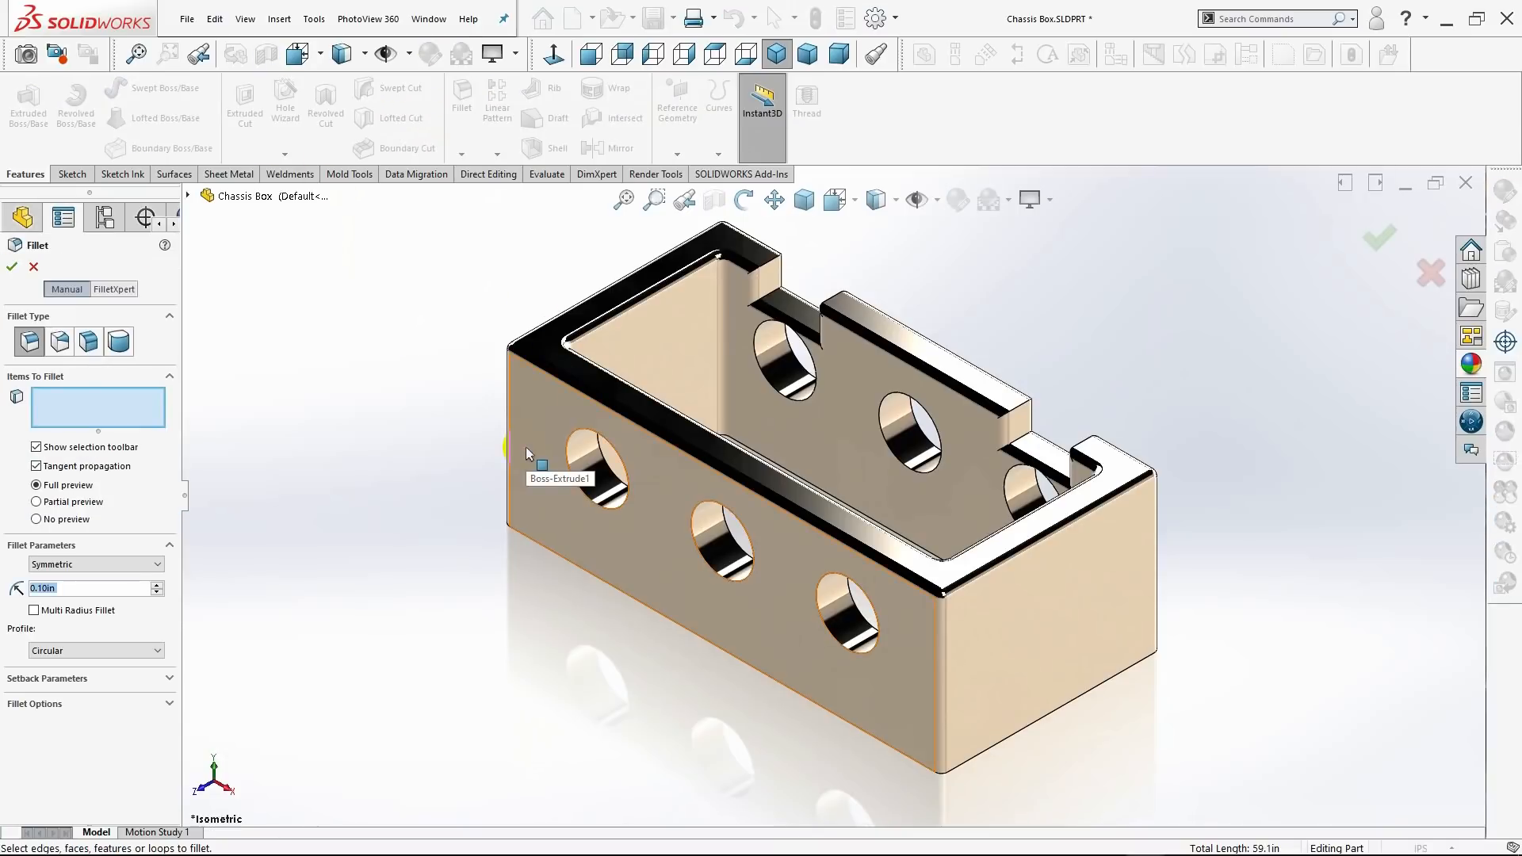
{"action": "left_click", "coordinate": [566, 447]}
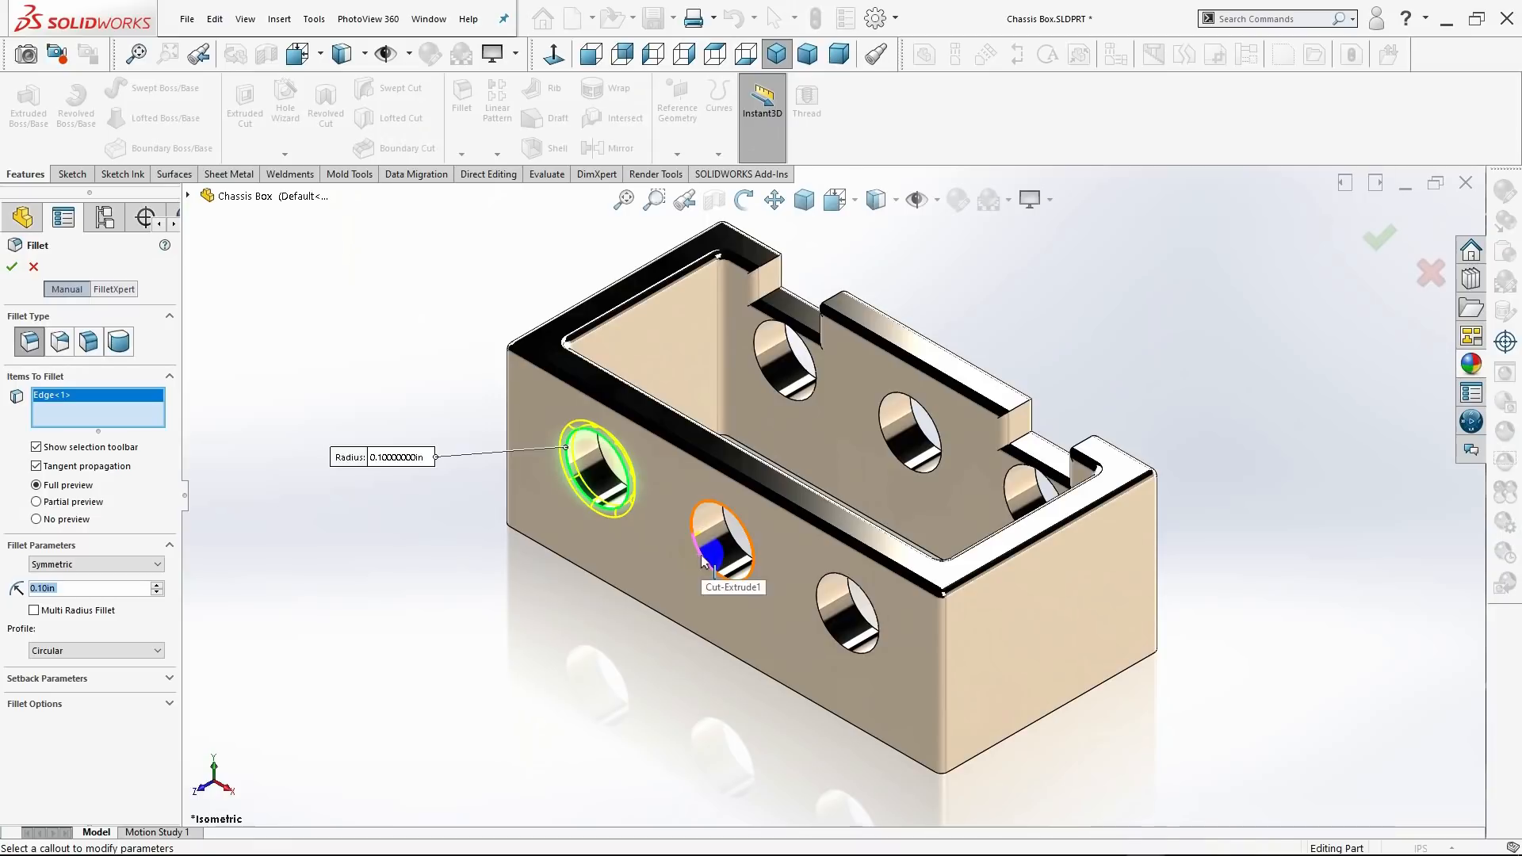
{"action": "left_click", "coordinate": [702, 558]}
{"action": "left_click", "coordinate": [829, 628]}
Add the inner edges of the three front-wall holes to the fillet.
{"action": "middle_click_drag", "start_coordinate": [832, 622], "coordinate": [908, 412]}
{"action": "left_click", "coordinate": [804, 454]}
{"action": "left_click", "coordinate": [743, 527]}
{"action": "left_click", "coordinate": [697, 586]}
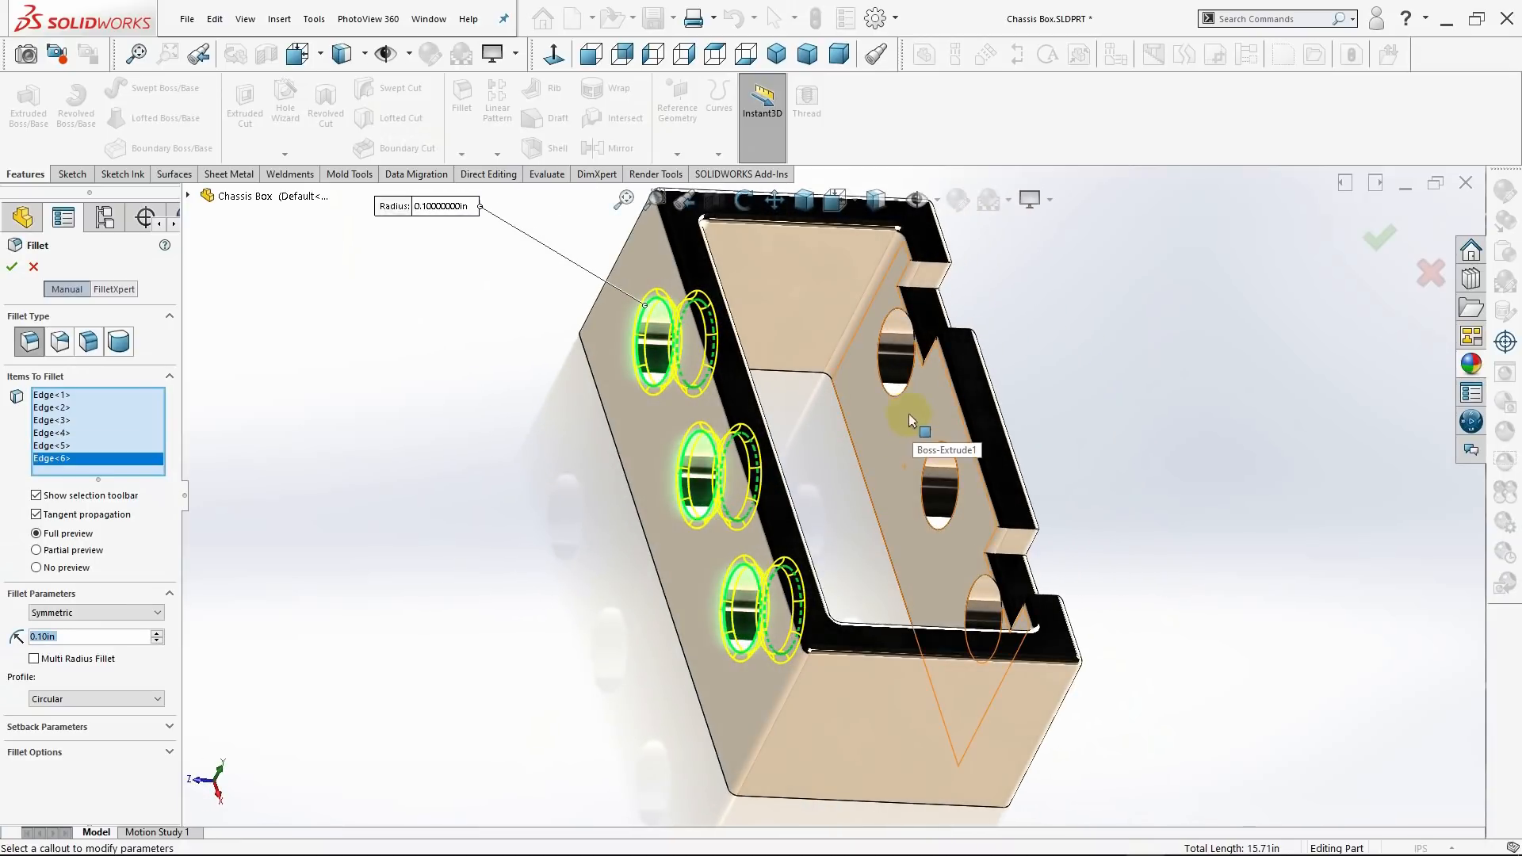
Add the edges of the three rear-wall holes to the fillet, including both rims of the middle hole.
{"action": "left_click", "coordinate": [895, 399]}
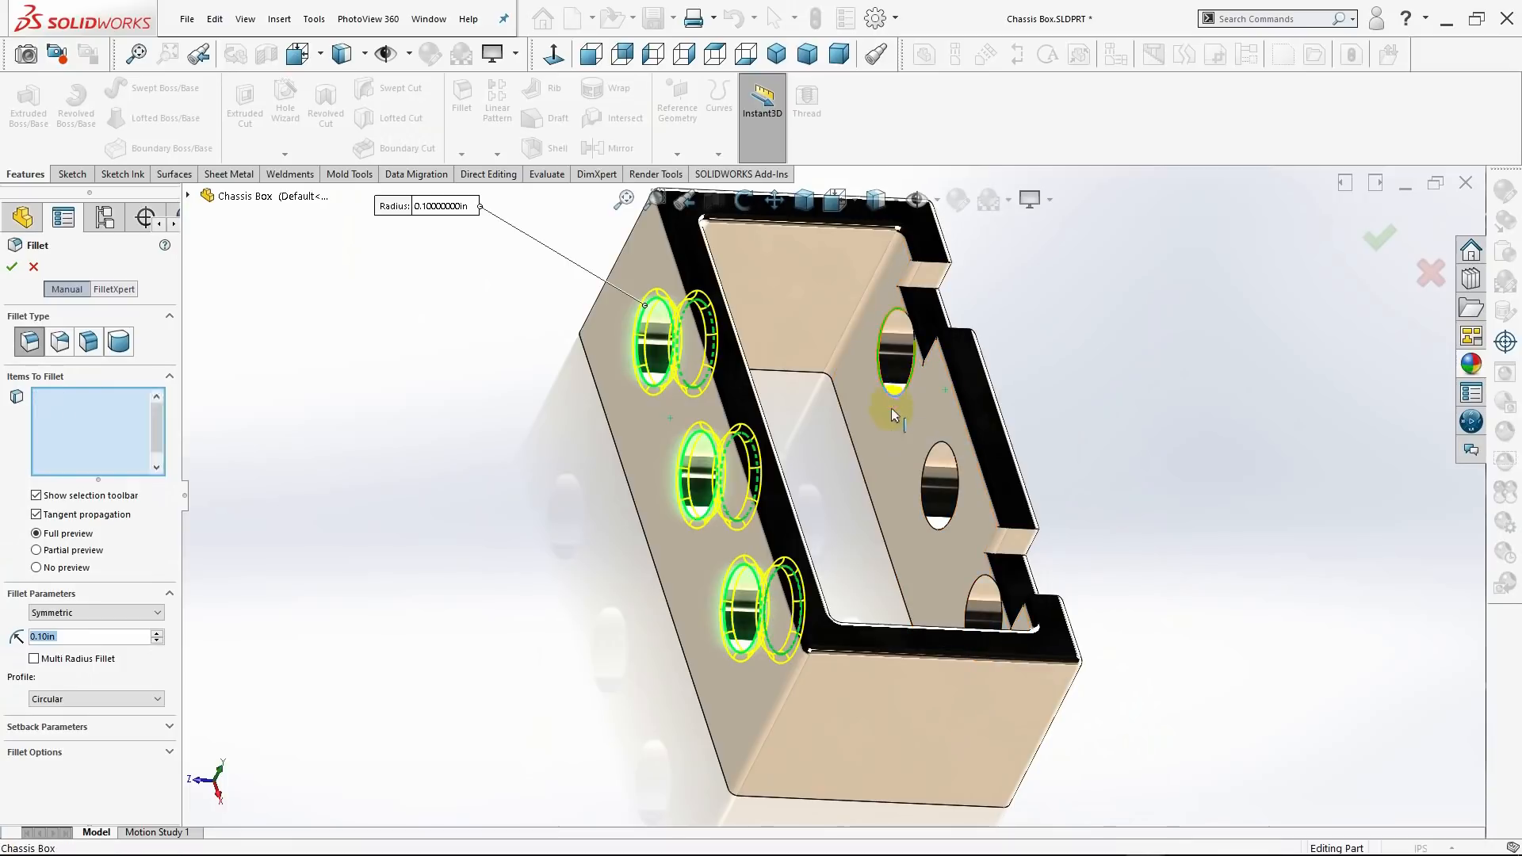
{"action": "left_click", "coordinate": [926, 469]}
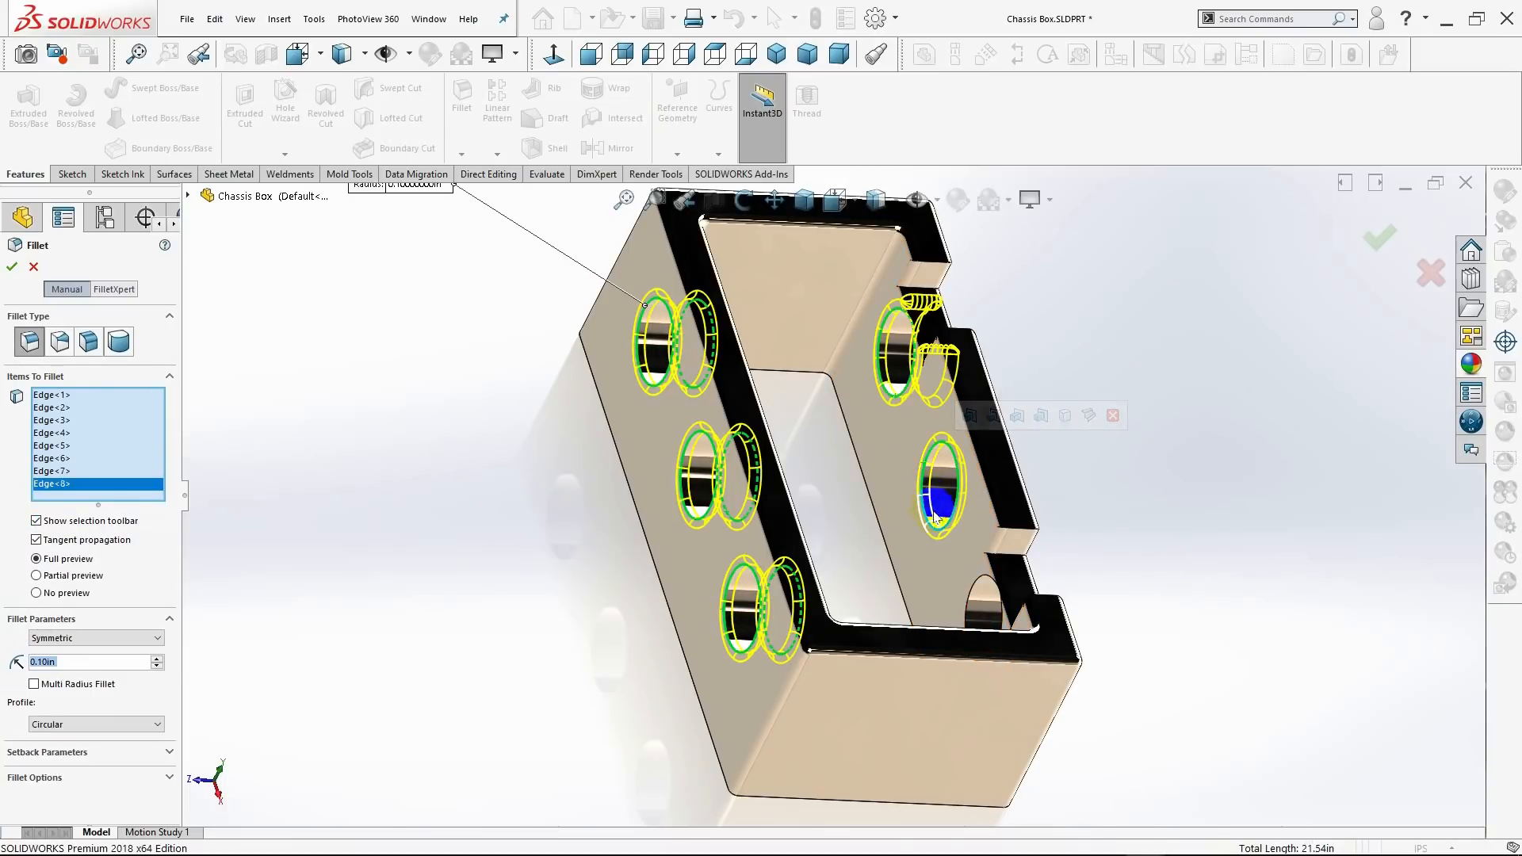
{"action": "left_click", "coordinate": [968, 579]}
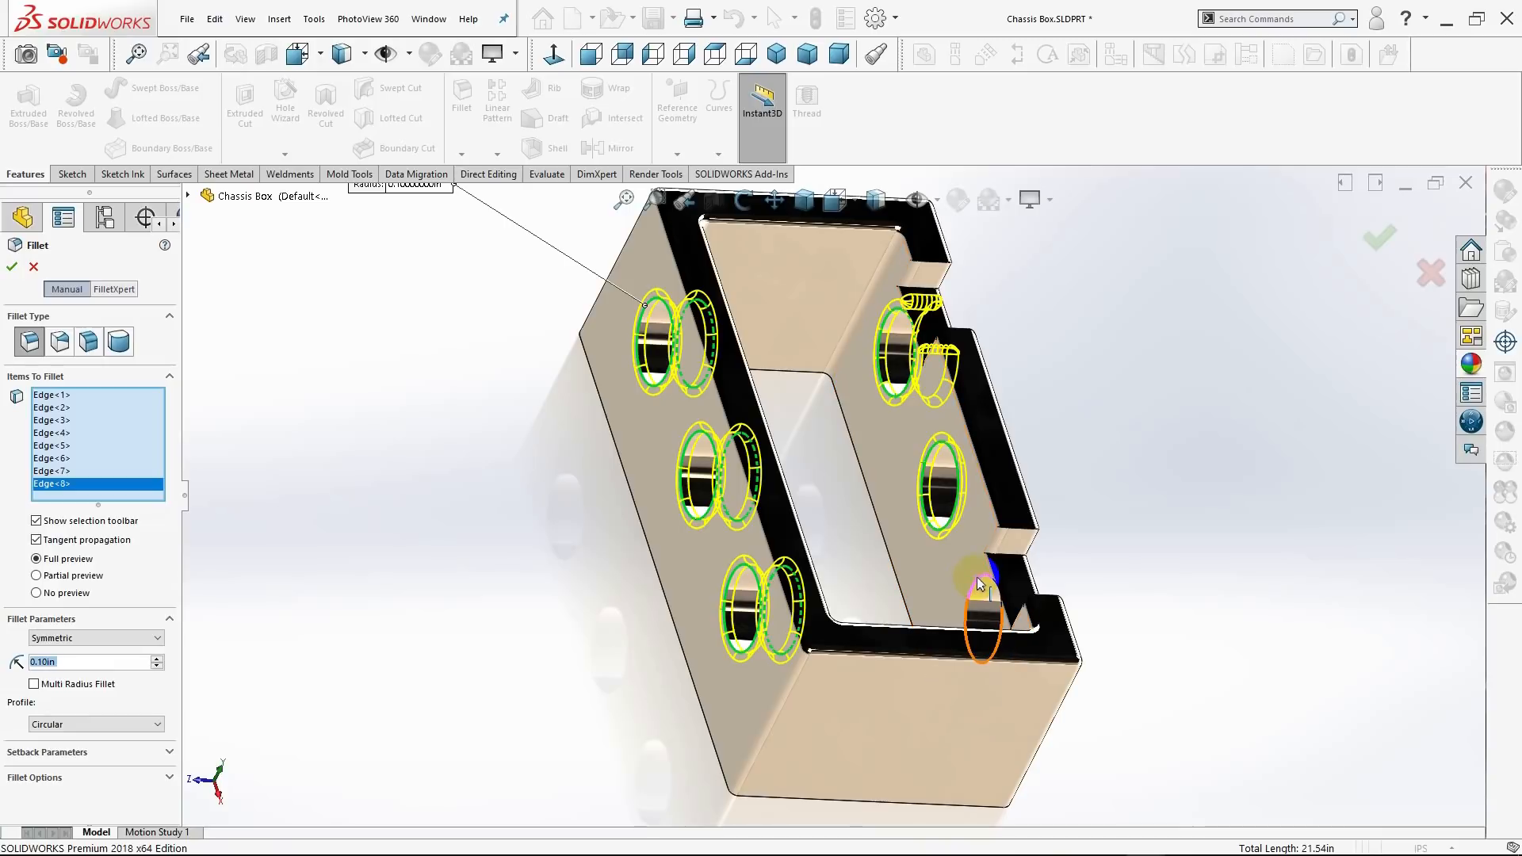
{"action": "middle_click_drag", "start_coordinate": [1087, 577], "coordinate": [968, 535]}
{"action": "left_click", "coordinate": [962, 526]}
Set the hole-edge fillet's radius to 0.07 in and apply it.
{"action": "left_click", "coordinate": [539, 534]}
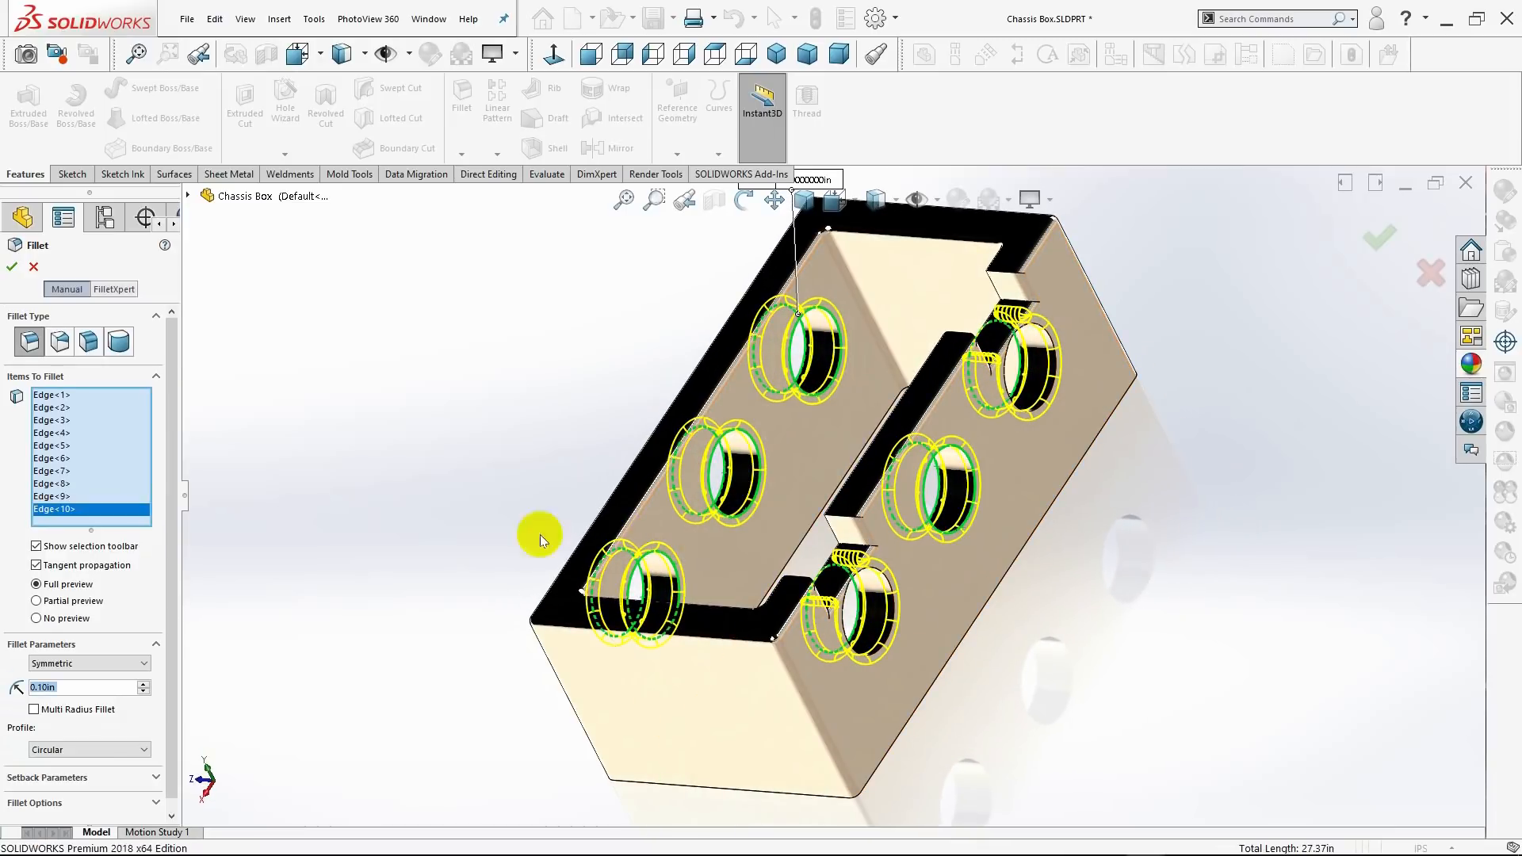
{"action": "type", "text": ".0"}
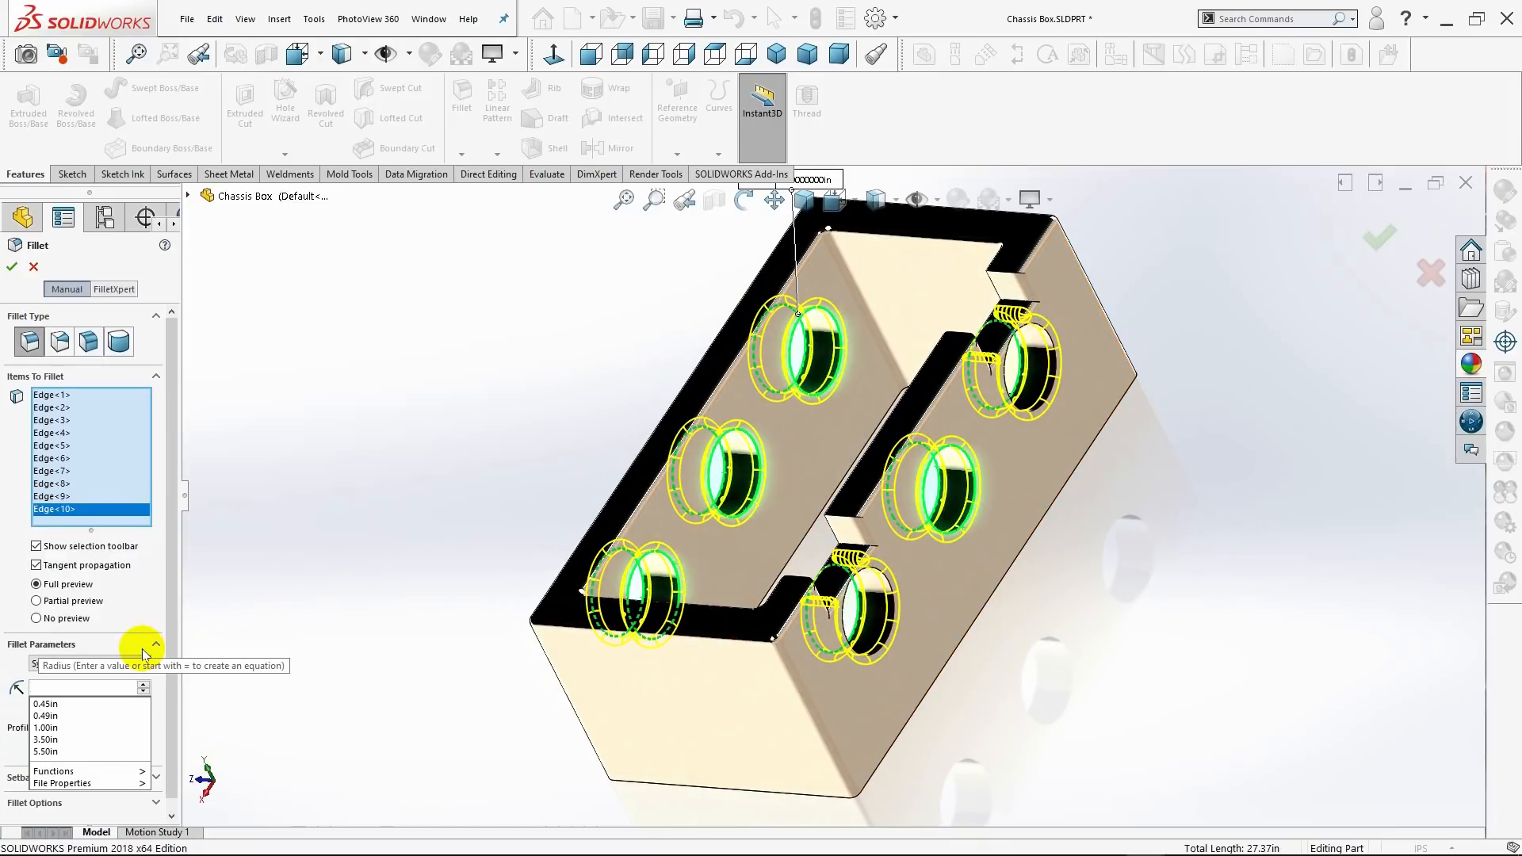
{"action": "type", "text": "7"}
{"action": "key", "text": "Return"}
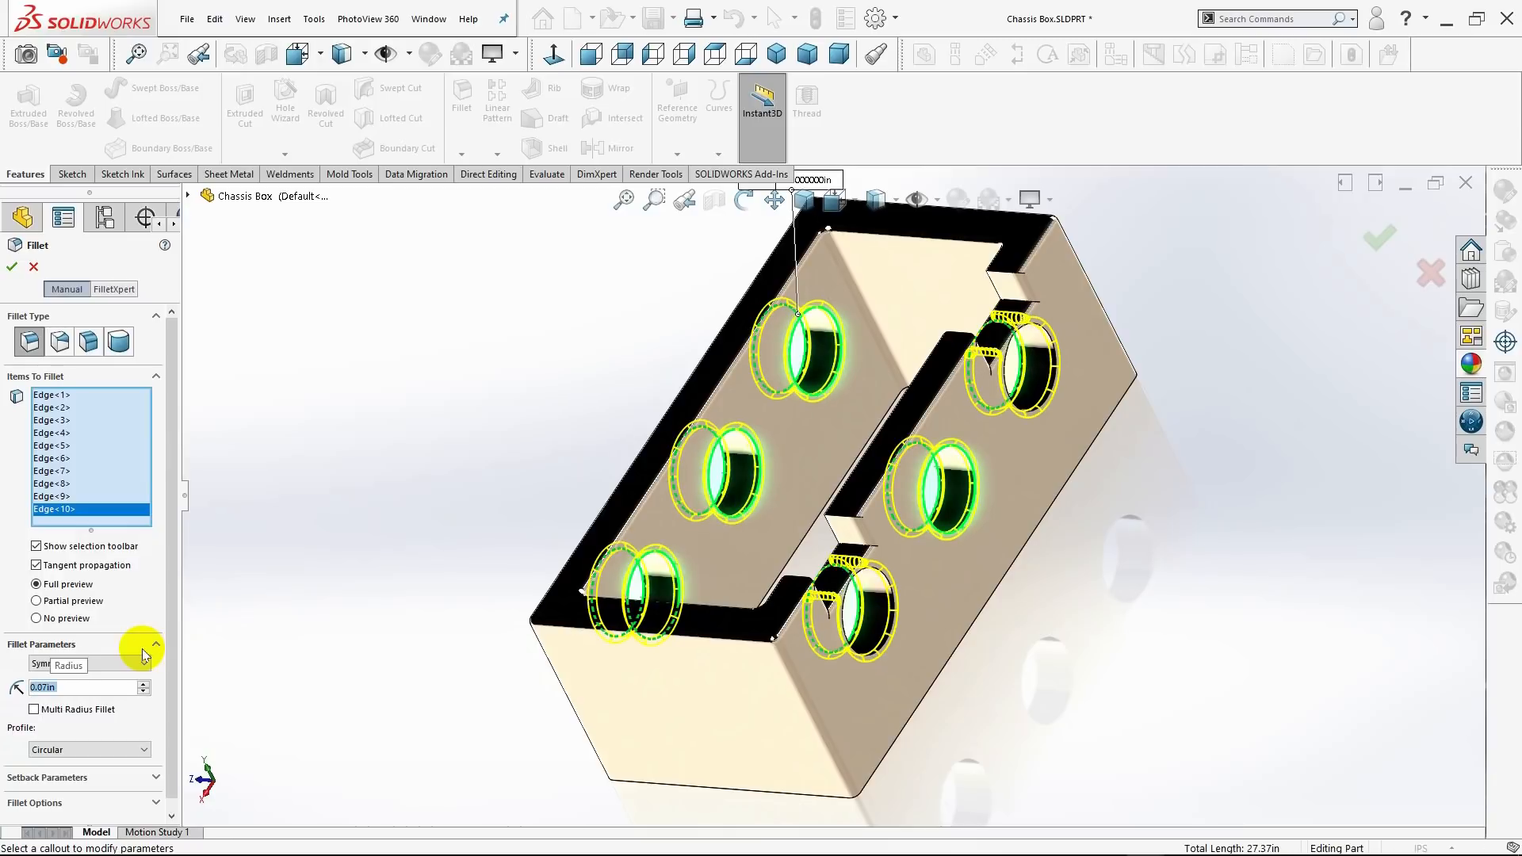
{"action": "middle_click_drag", "start_coordinate": [380, 513], "coordinate": [499, 500]}
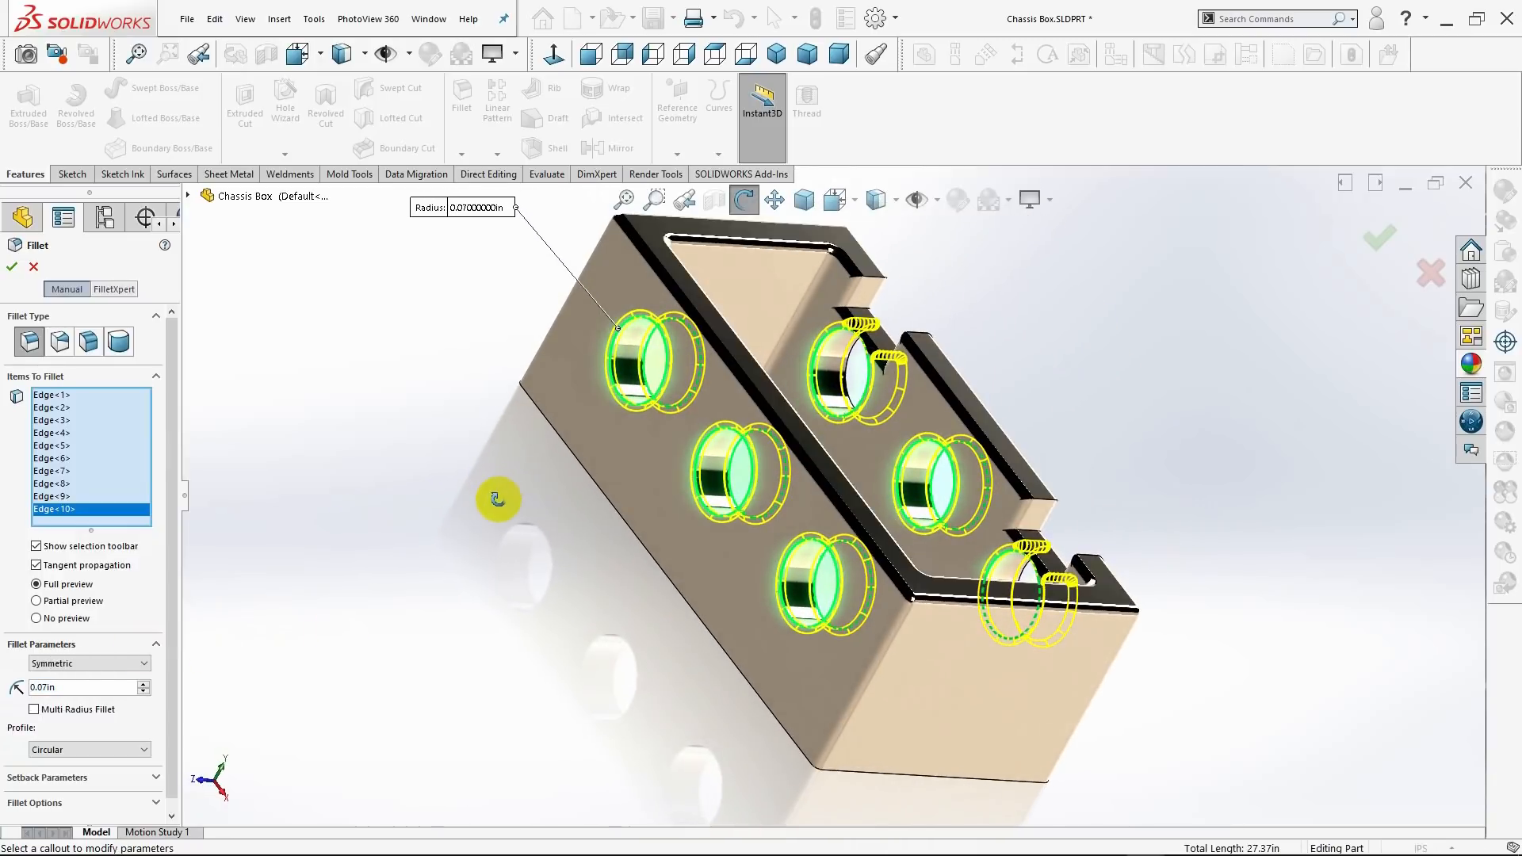
{"action": "left_click", "coordinate": [12, 269]}
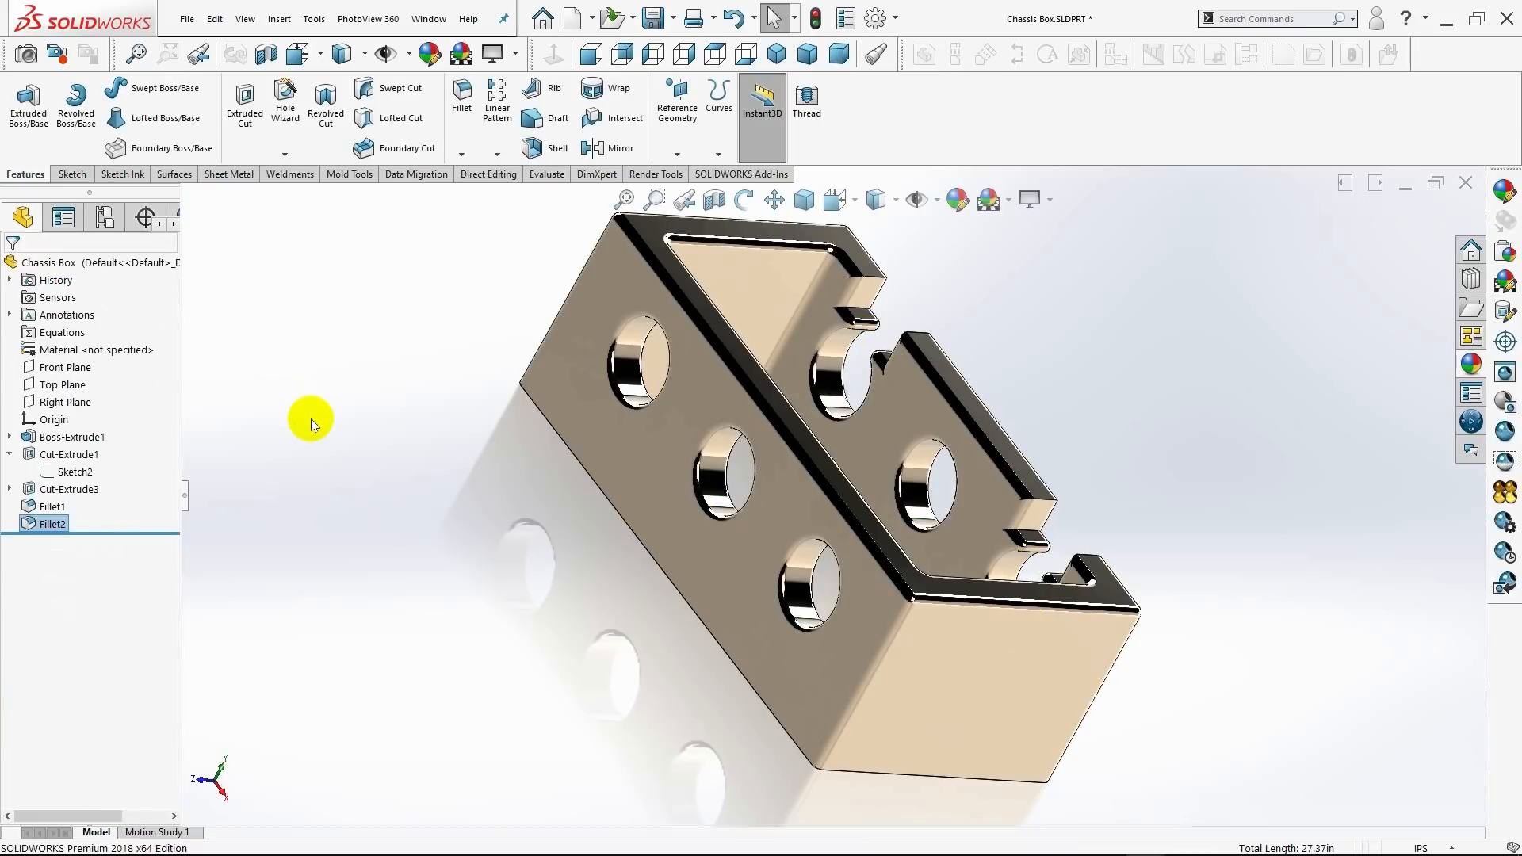
Edit the hole-edge fillet and try a radius of 0.05 in.
{"action": "middle_click_drag", "start_coordinate": [310, 418], "coordinate": [268, 495]}
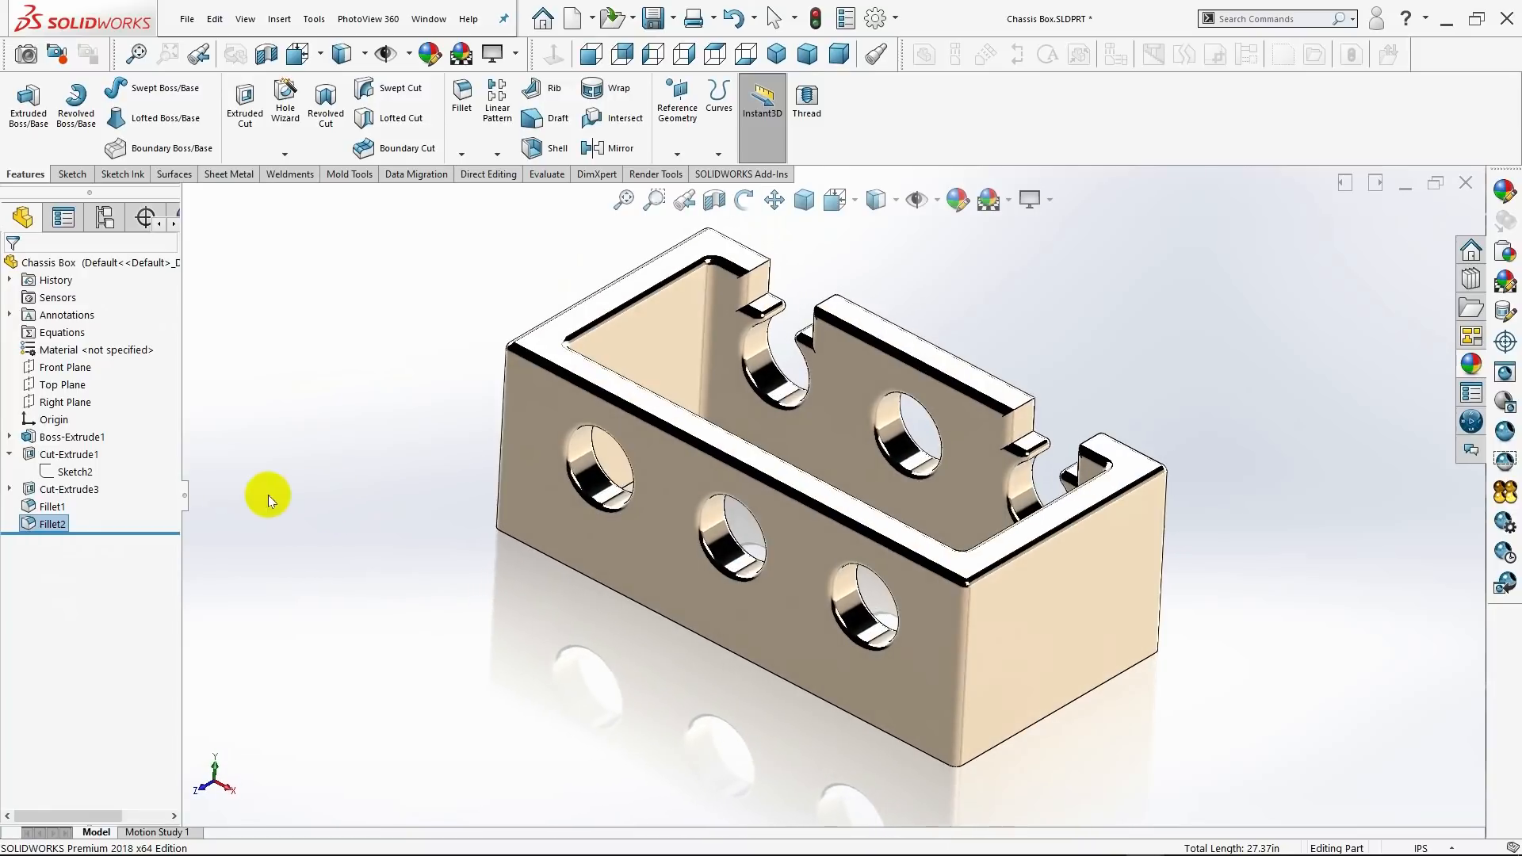
{"action": "right_click", "coordinate": [55, 522]}
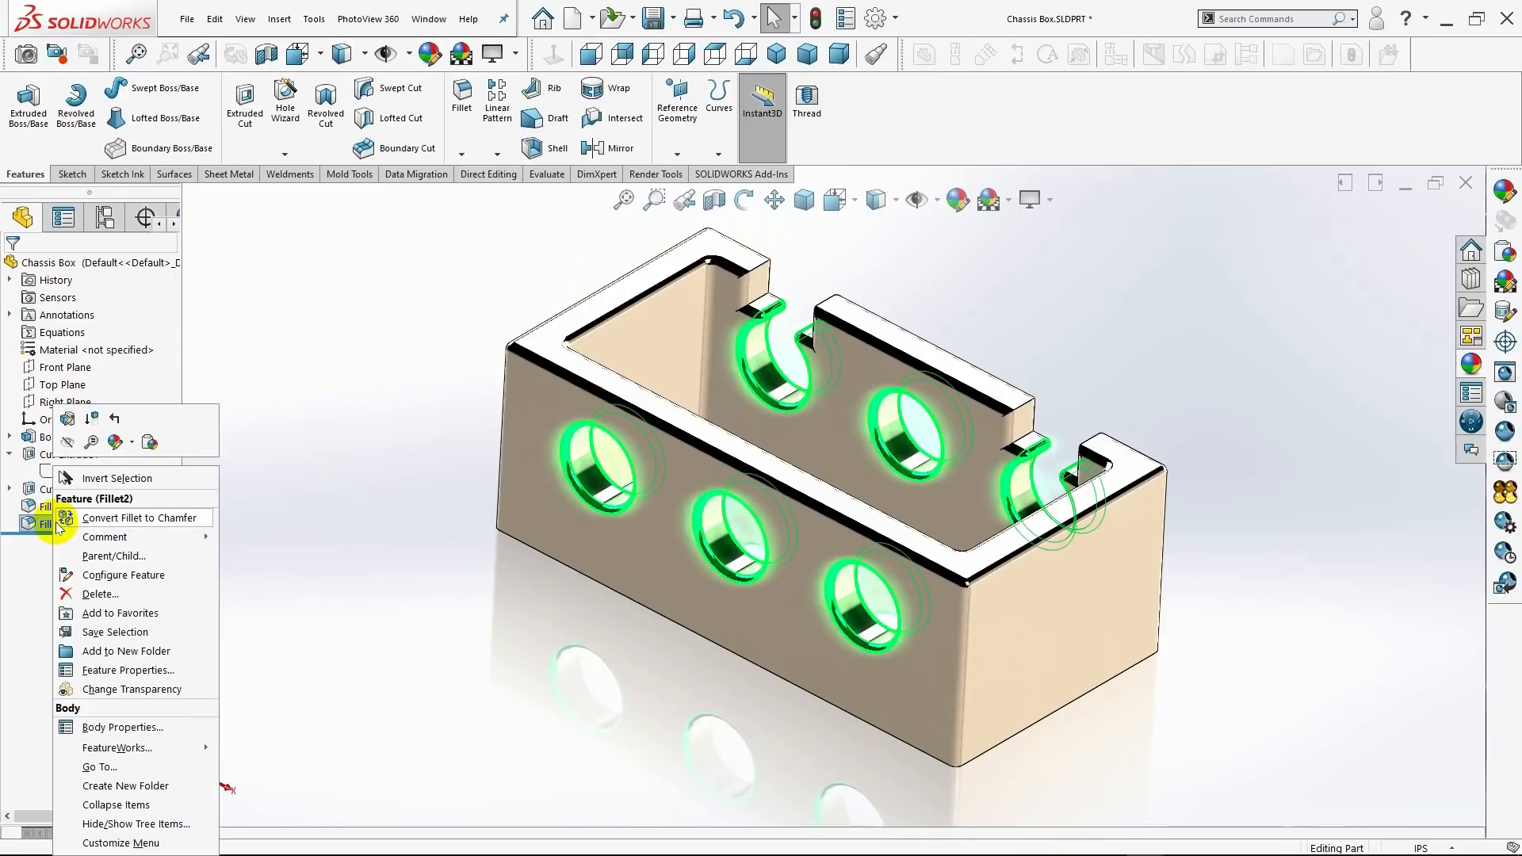
{"action": "left_click", "coordinate": [70, 422]}
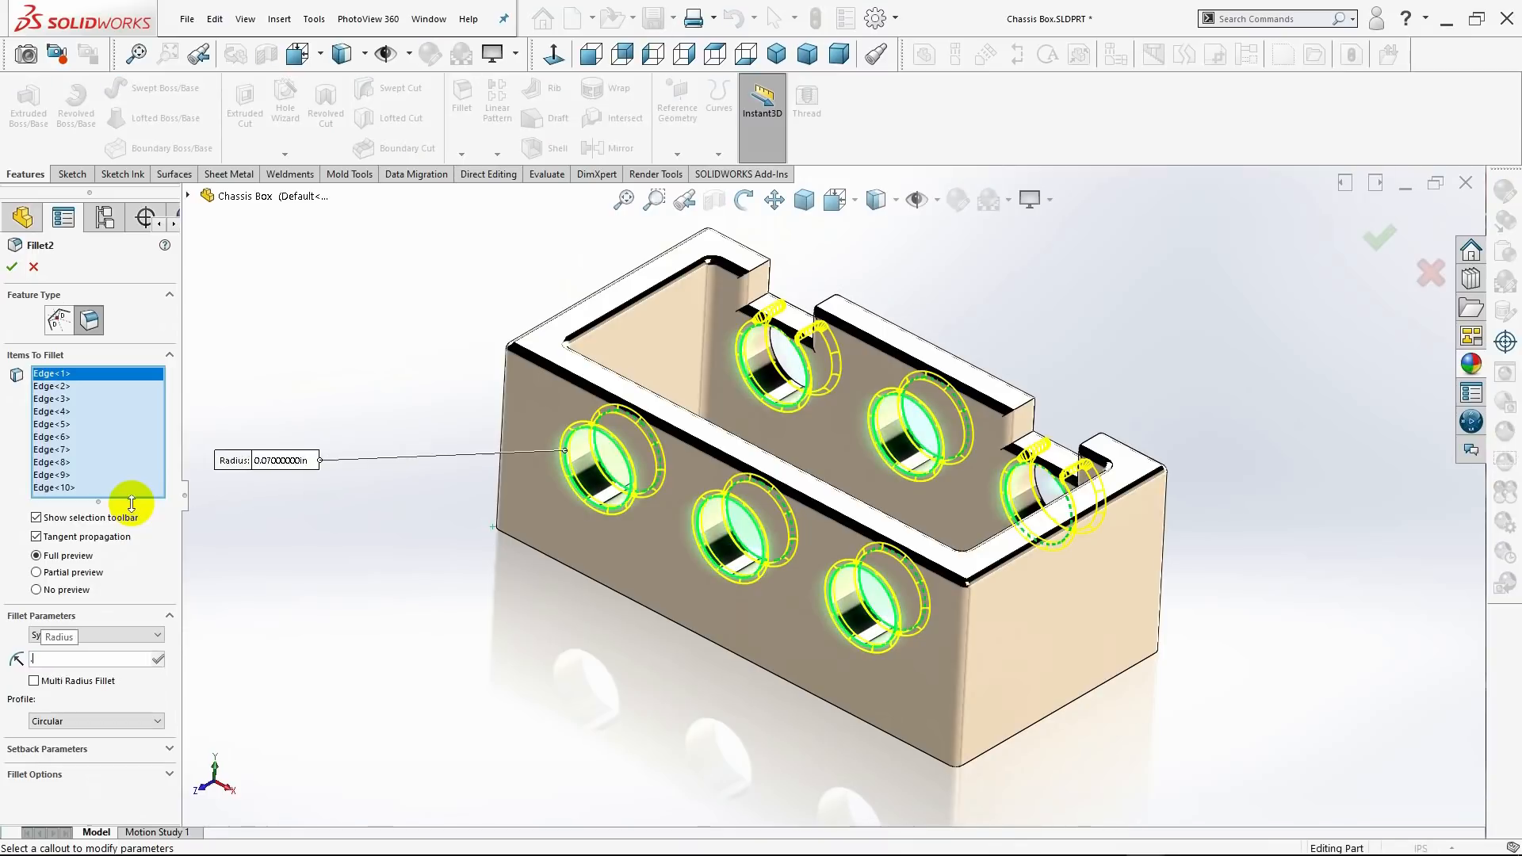
{"action": "type", "text": ".05"}
{"action": "key", "text": "Return"}
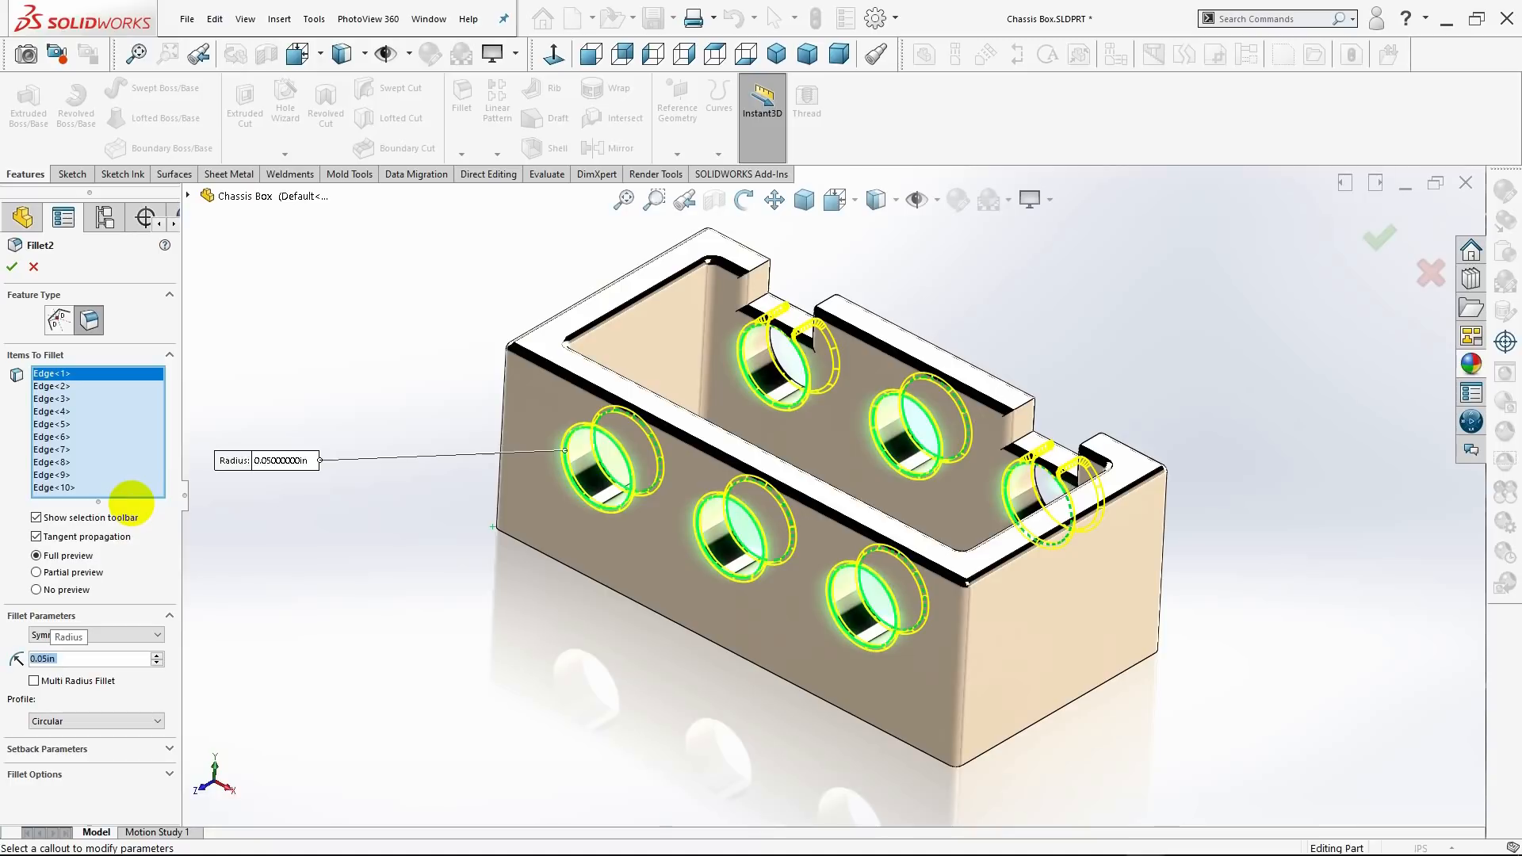
Return the hole-edge fillet's radius to 0.07 in and finish the edit.
{"action": "type", "text": ".07"}
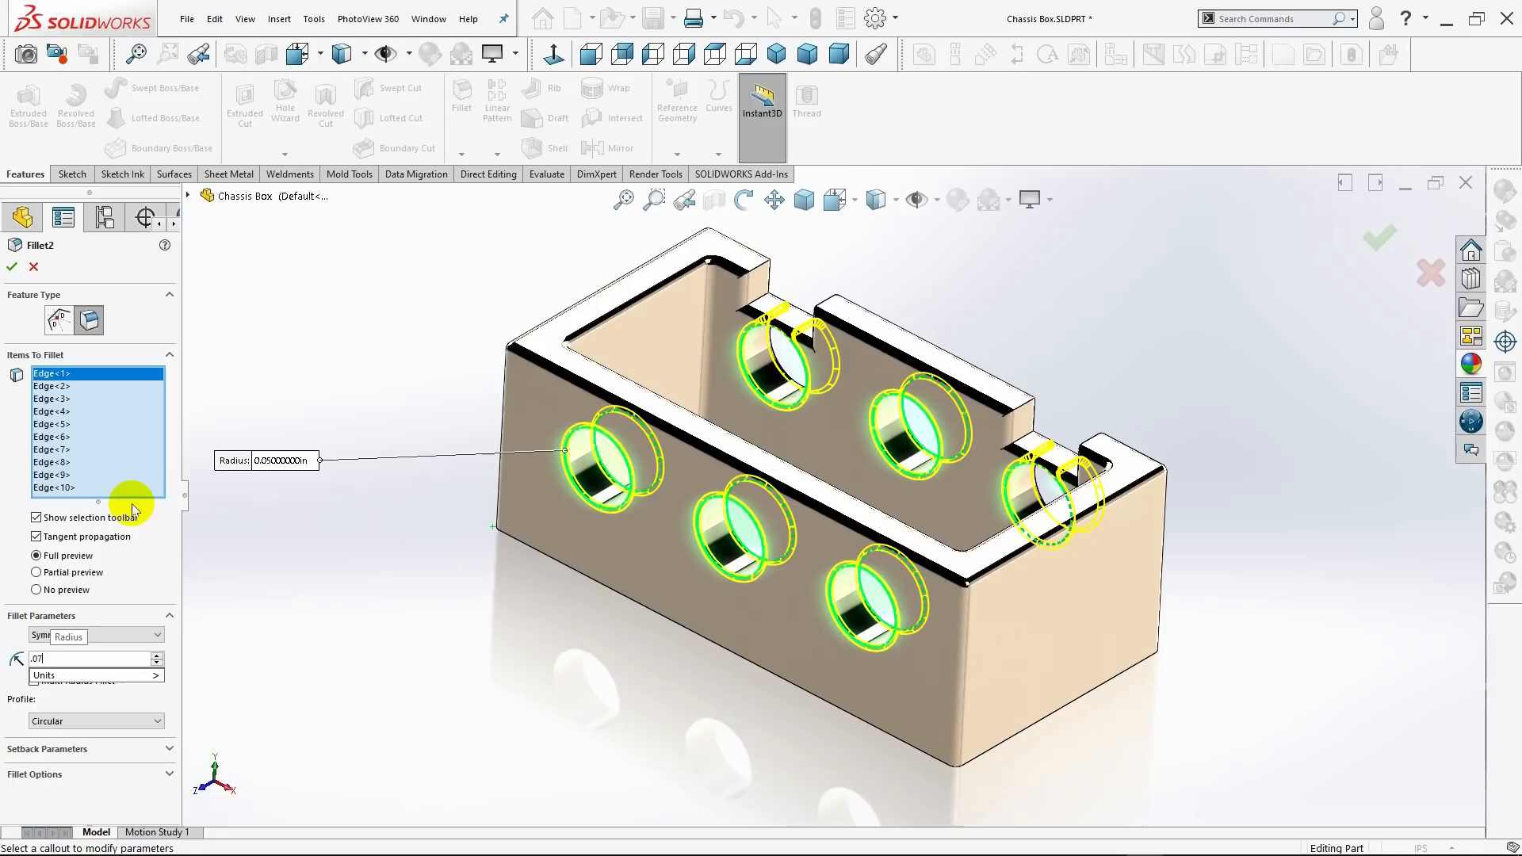
{"action": "key", "text": "Return"}
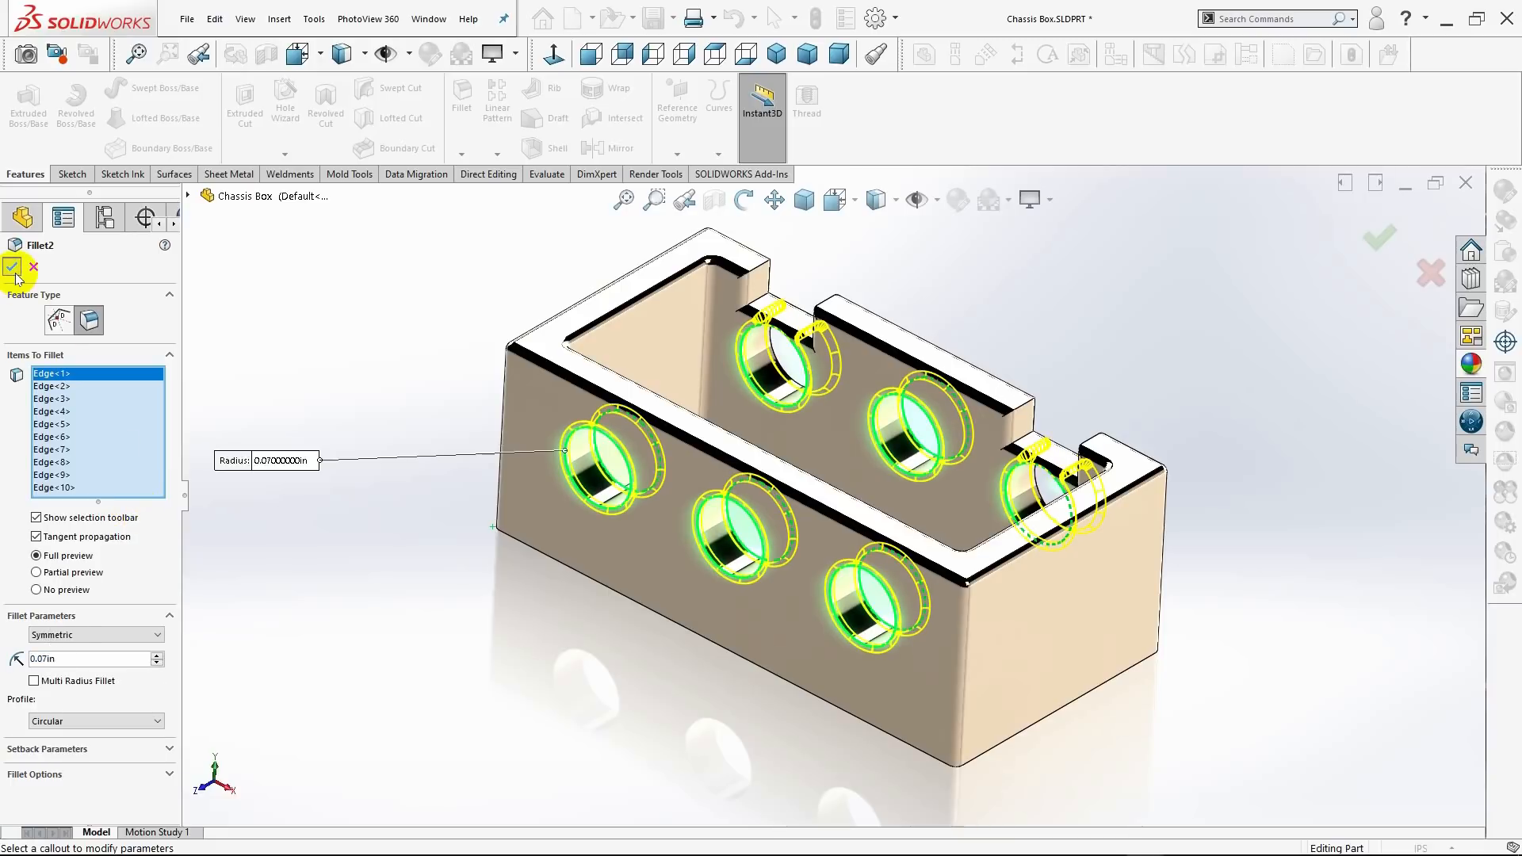
{"action": "key", "text": "Return"}
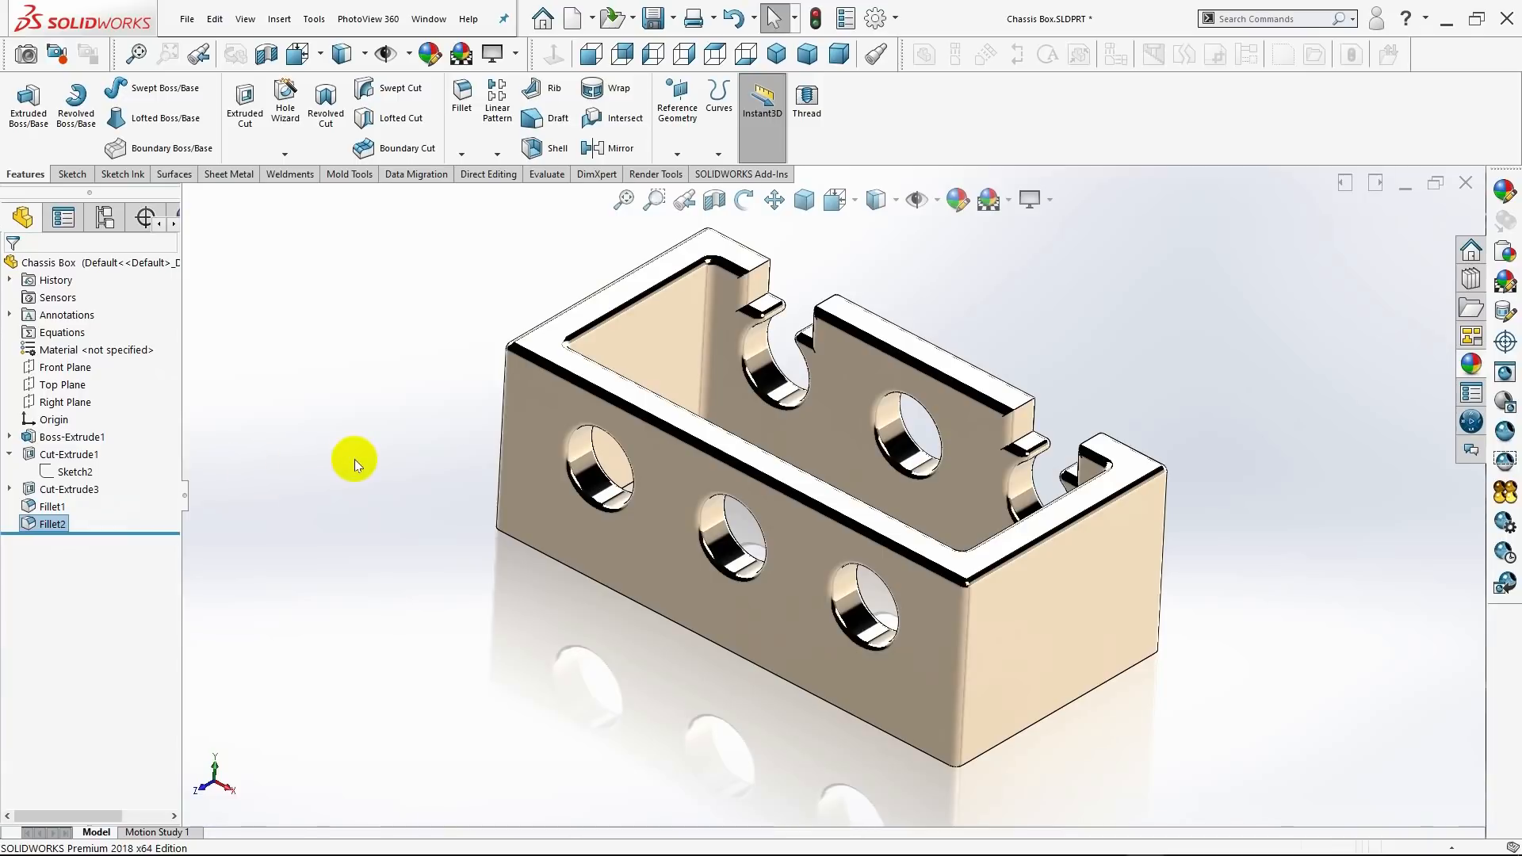
Fillet the inner and outer edge loops around the underside of the box.
{"action": "middle_click_drag", "start_coordinate": [354, 459], "coordinate": [401, 451]}
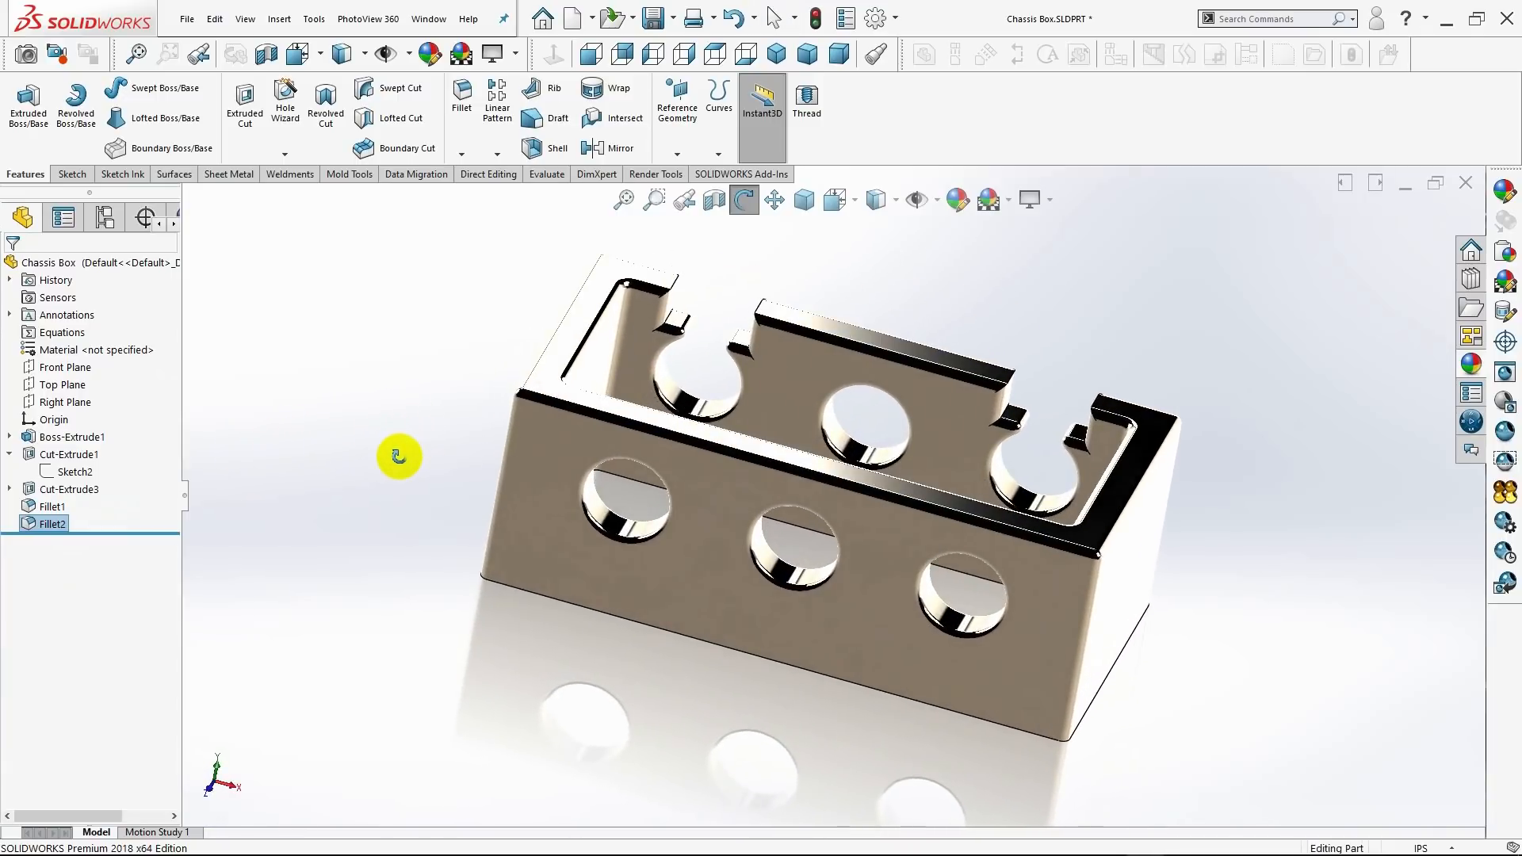
{"action": "left_click", "coordinate": [783, 53]}
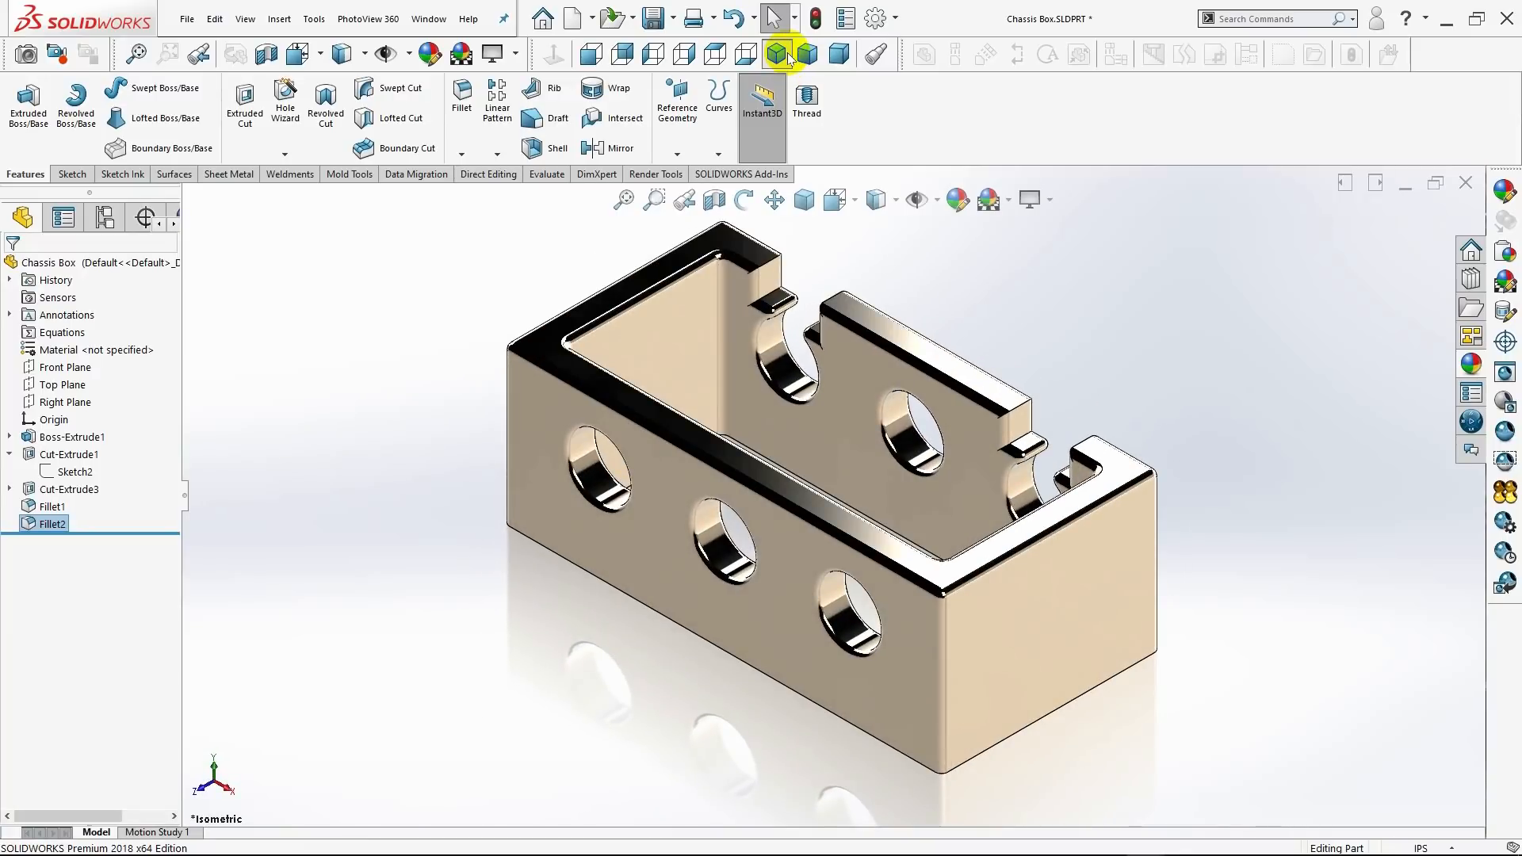
{"action": "middle_click_drag", "start_coordinate": [1020, 696], "coordinate": [1016, 545]}
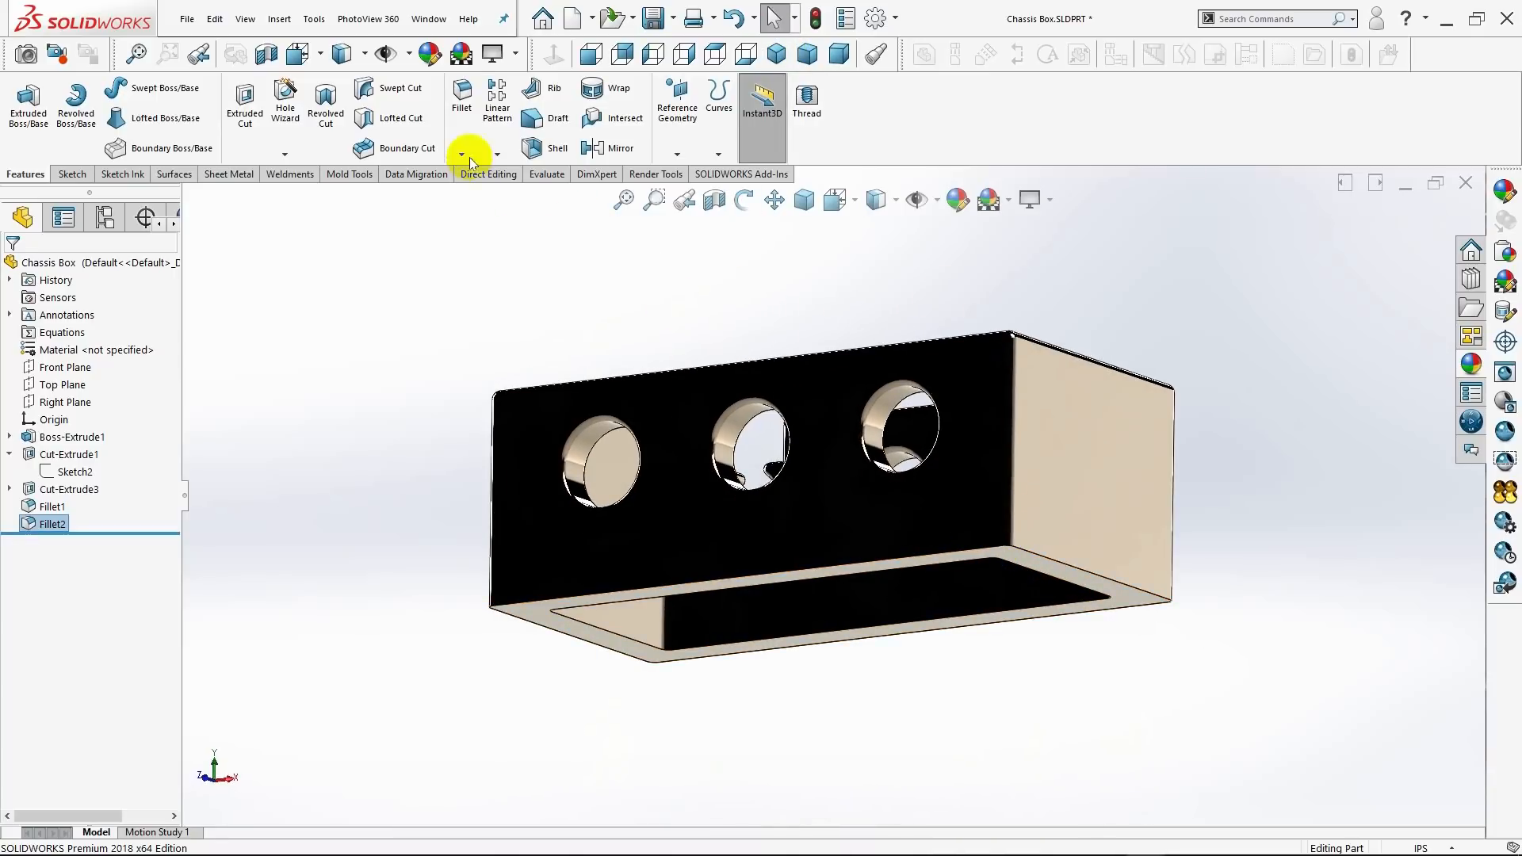
{"action": "left_click", "coordinate": [990, 551]}
{"action": "middle_click_drag", "start_coordinate": [964, 604], "coordinate": [860, 634]}
{"action": "left_click", "coordinate": [932, 531]}
{"action": "left_click", "coordinate": [13, 269]}
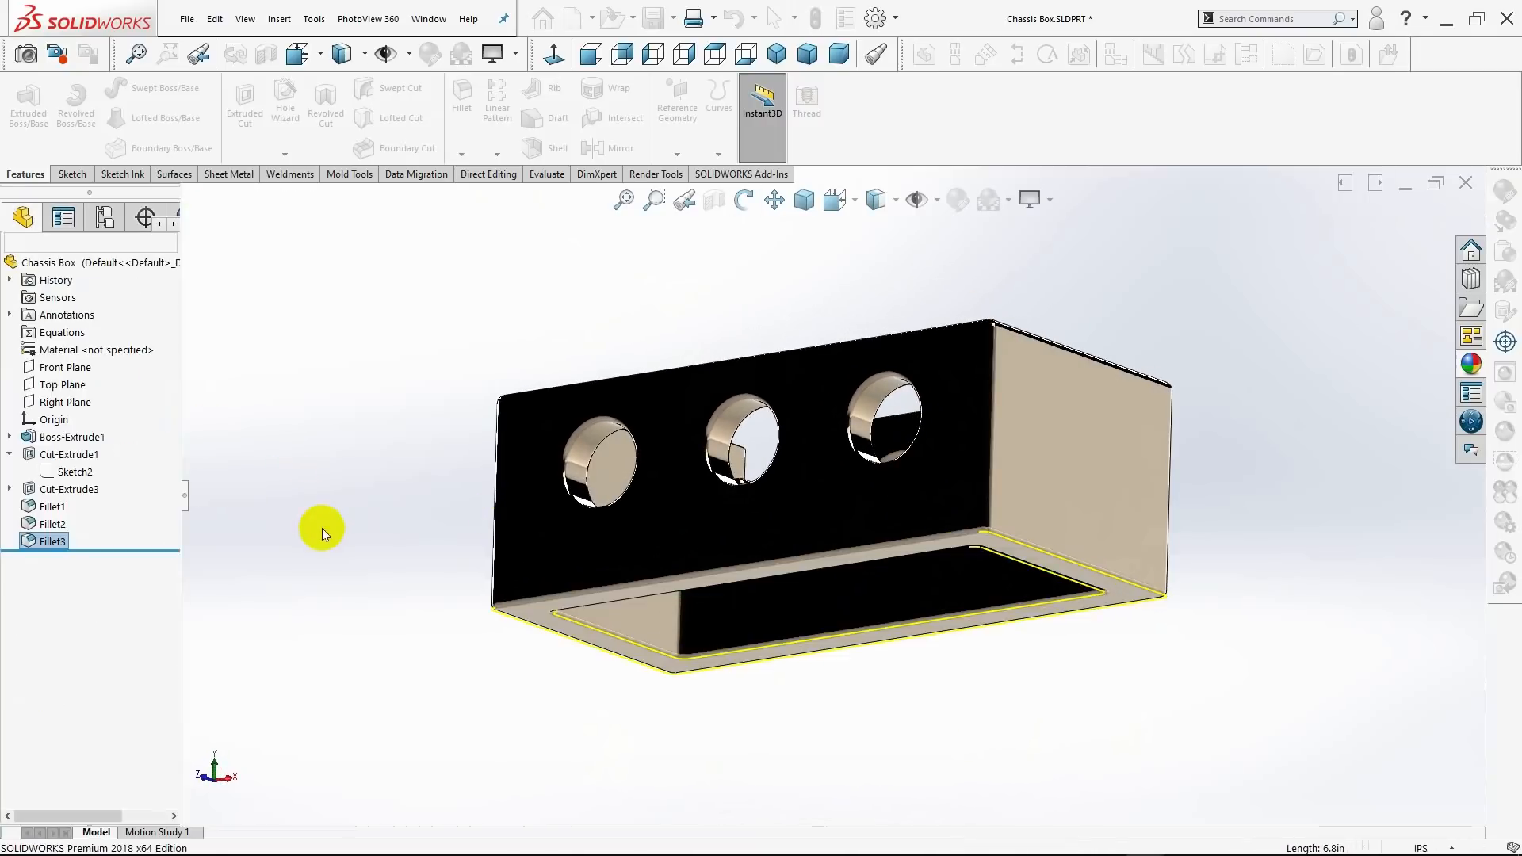
{"action": "mouse_move", "coordinate": [322, 528]}
{"action": "middle_mouse_down"}
{"action": "mouse_move", "coordinate": [313, 329]}
{"action": "mouse_move", "coordinate": [251, 336]}
{"action": "mouse_move", "coordinate": [309, 444]}
{"action": "mouse_move", "coordinate": [395, 412]}
{"action": "mouse_move", "coordinate": [373, 543]}
{"action": "mouse_move", "coordinate": [391, 468]}
{"action": "middle_mouse_up"}
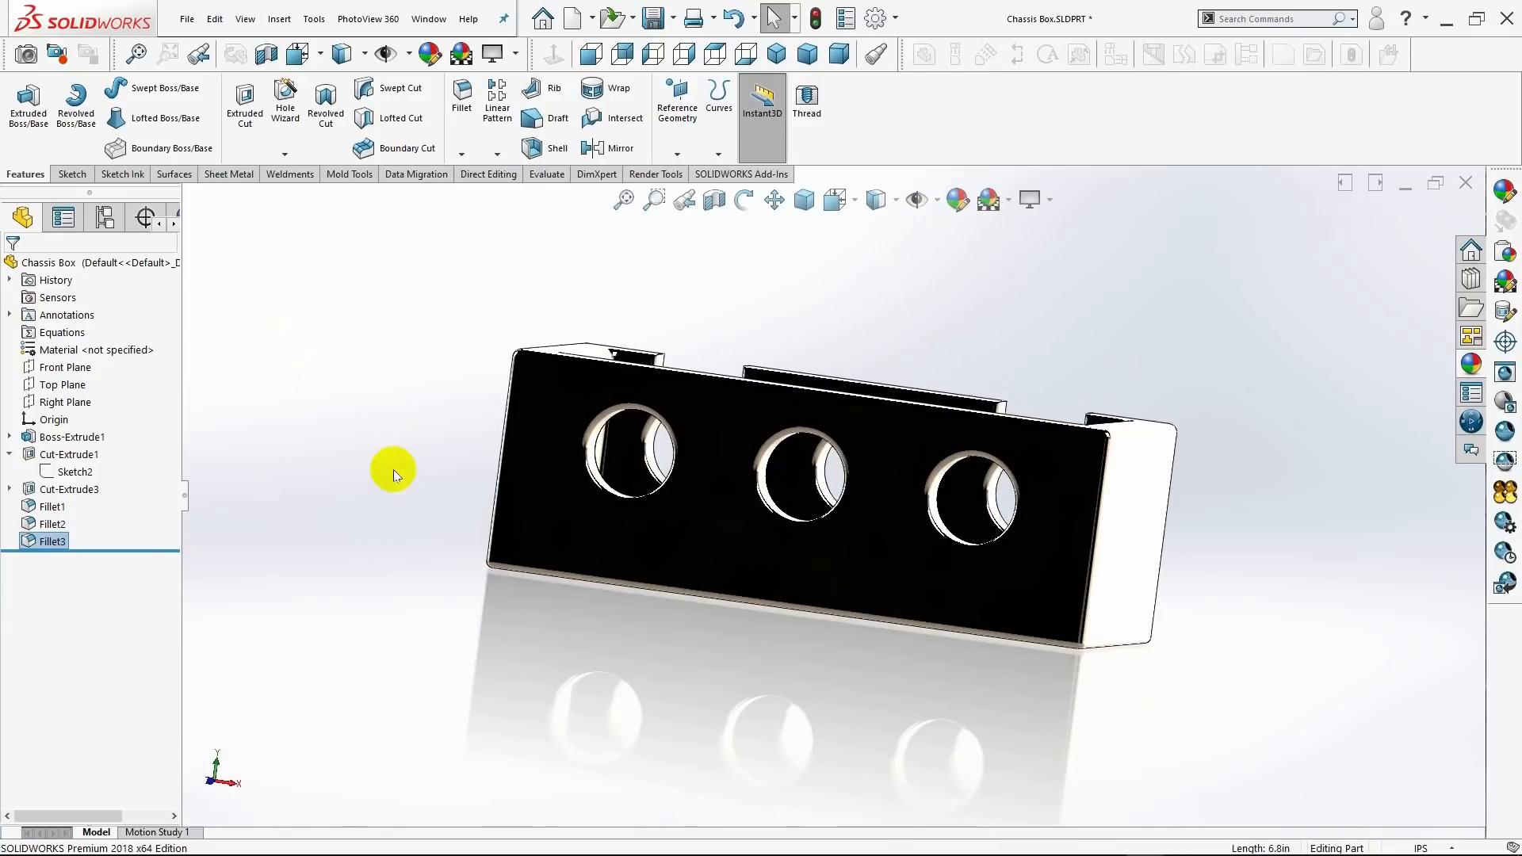
{"action": "left_click", "coordinate": [779, 59]}
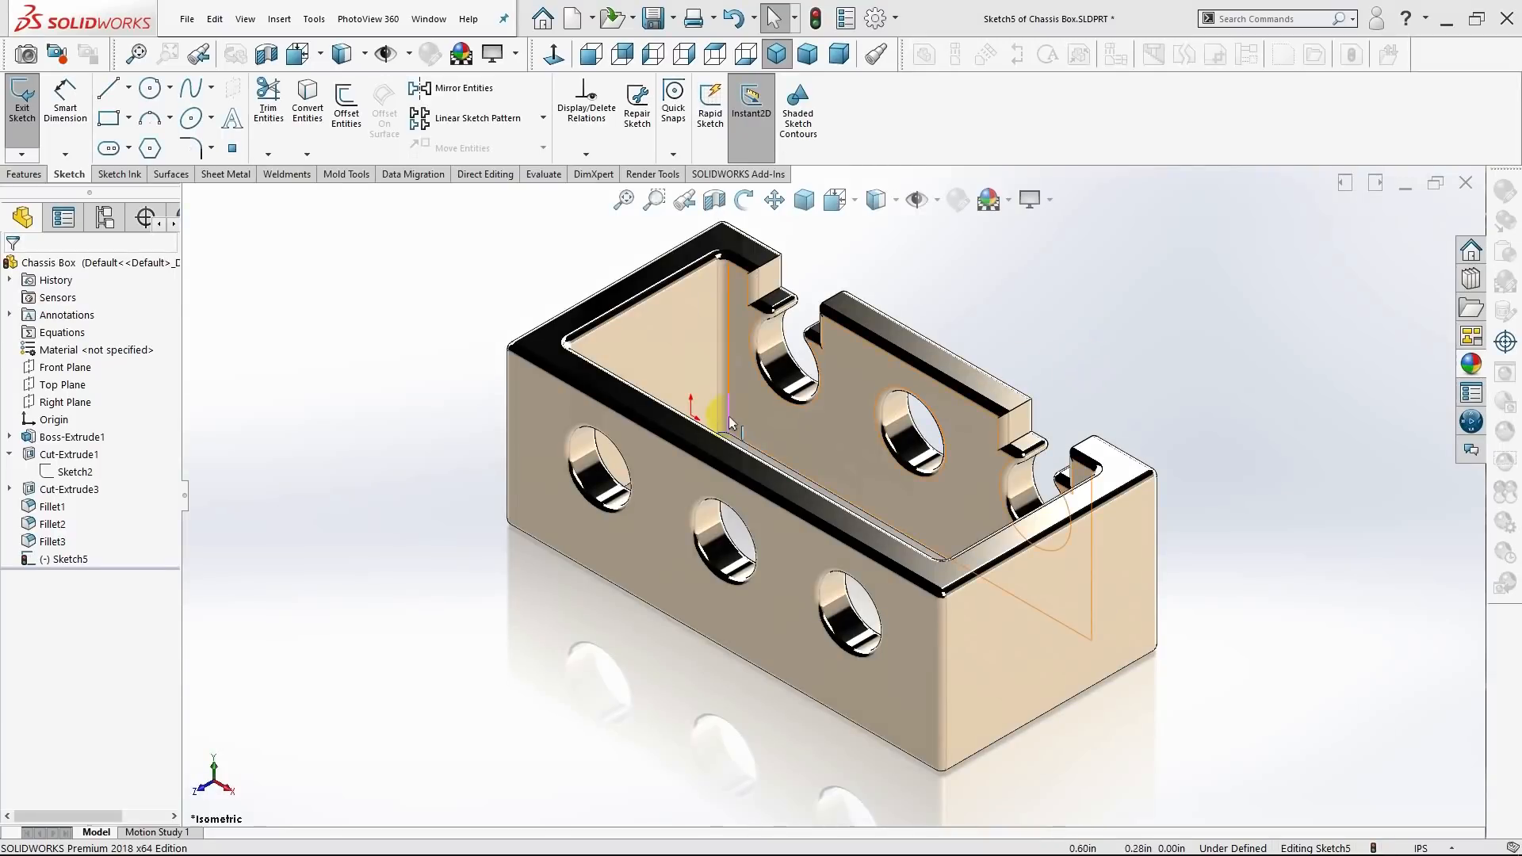
{"action": "left_click", "coordinate": [772, 416]}
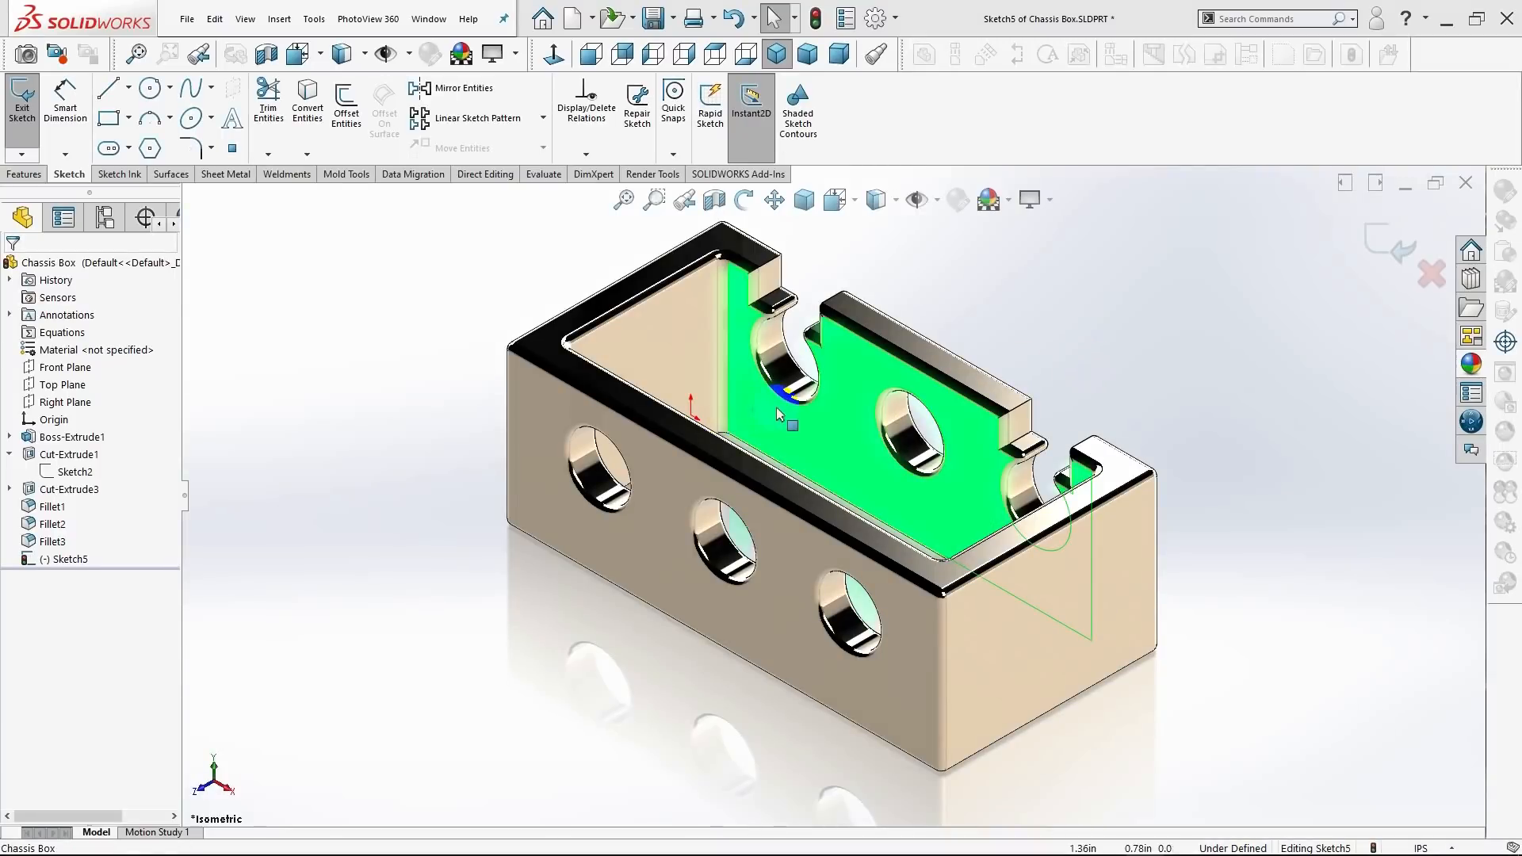
{"action": "right_click", "coordinate": [821, 422]}
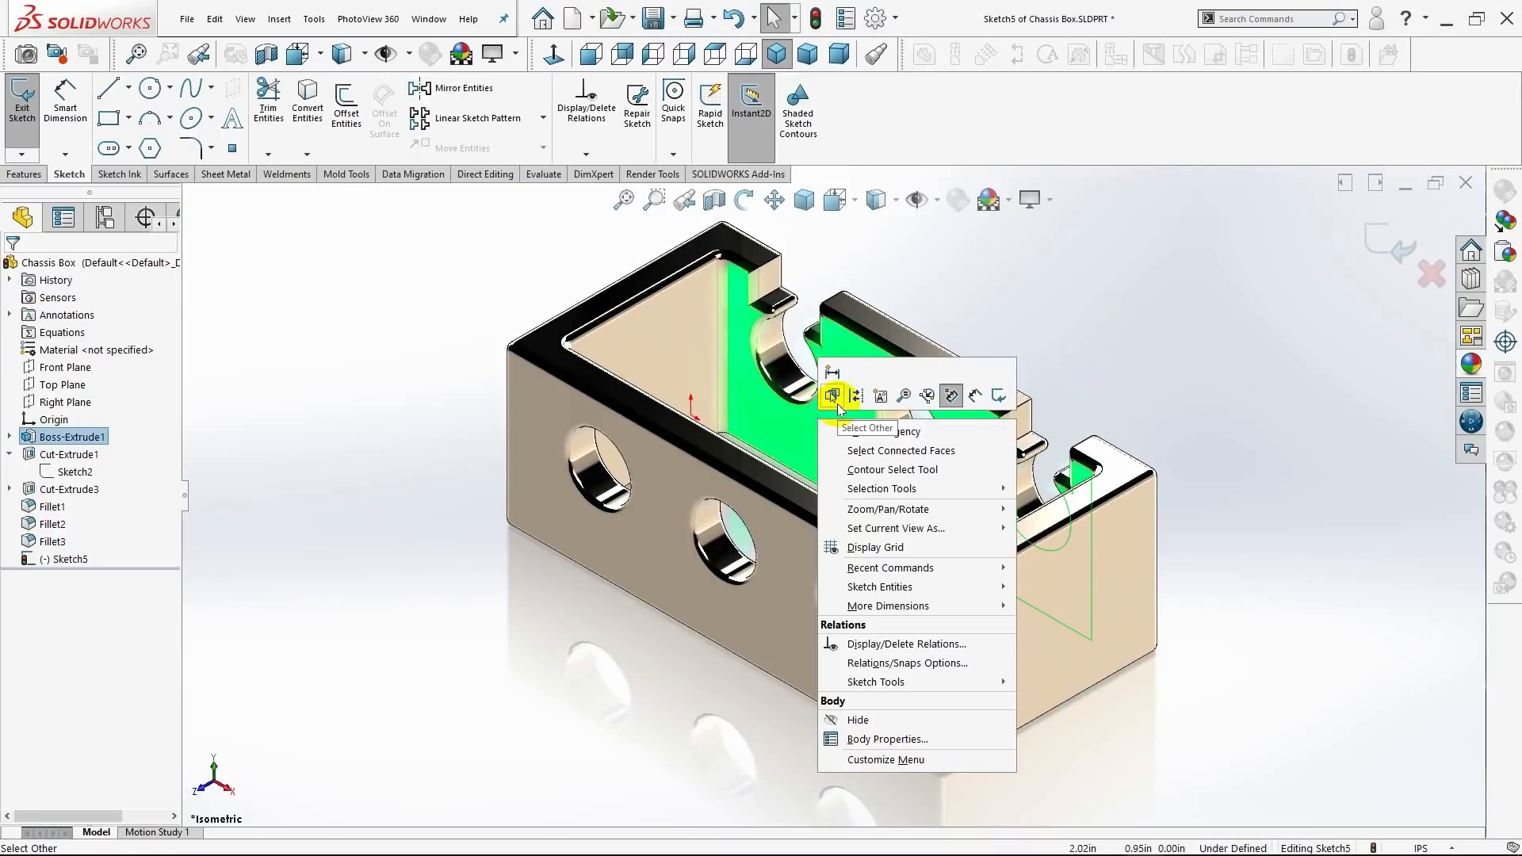
{"action": "left_click", "coordinate": [446, 458]}
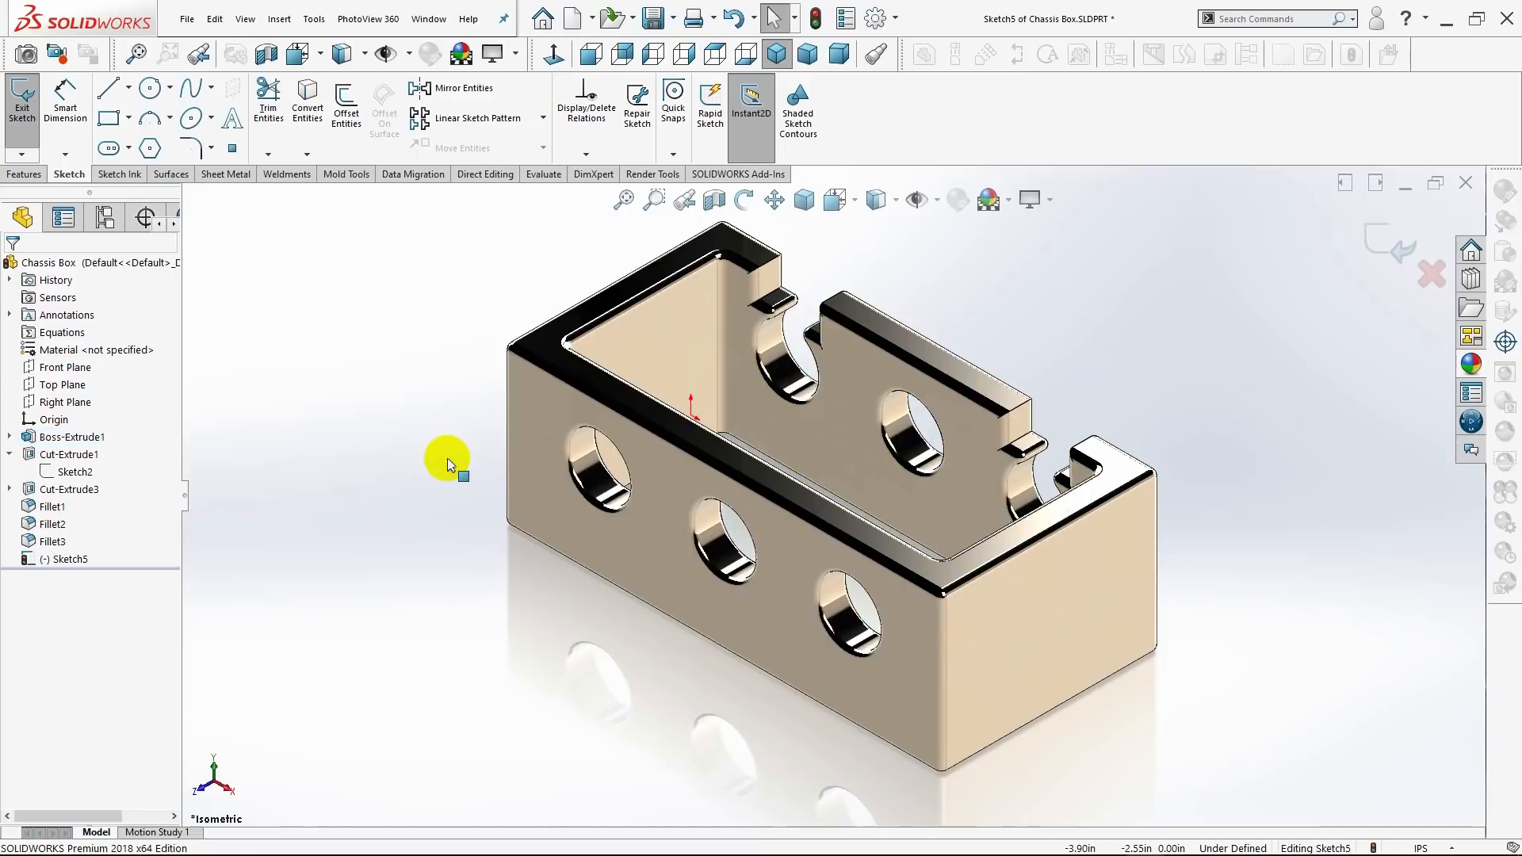
{"action": "left_click", "coordinate": [20, 134]}
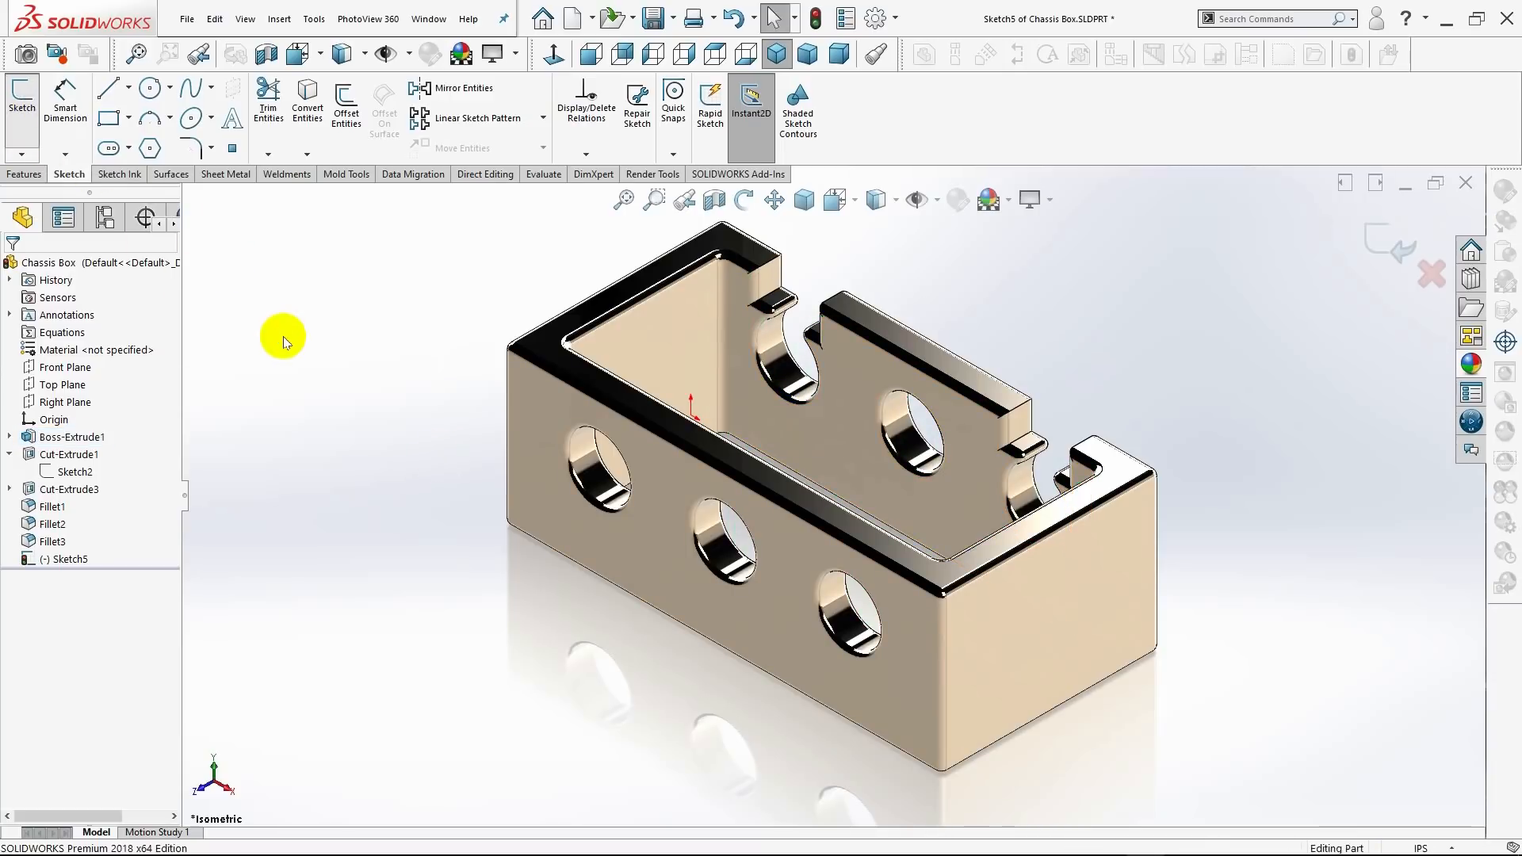
Start a sketch on the rear wall's inner face and draw a 0.50 in radius circle matching the first notched hole.
{"action": "left_click", "coordinate": [769, 408]}
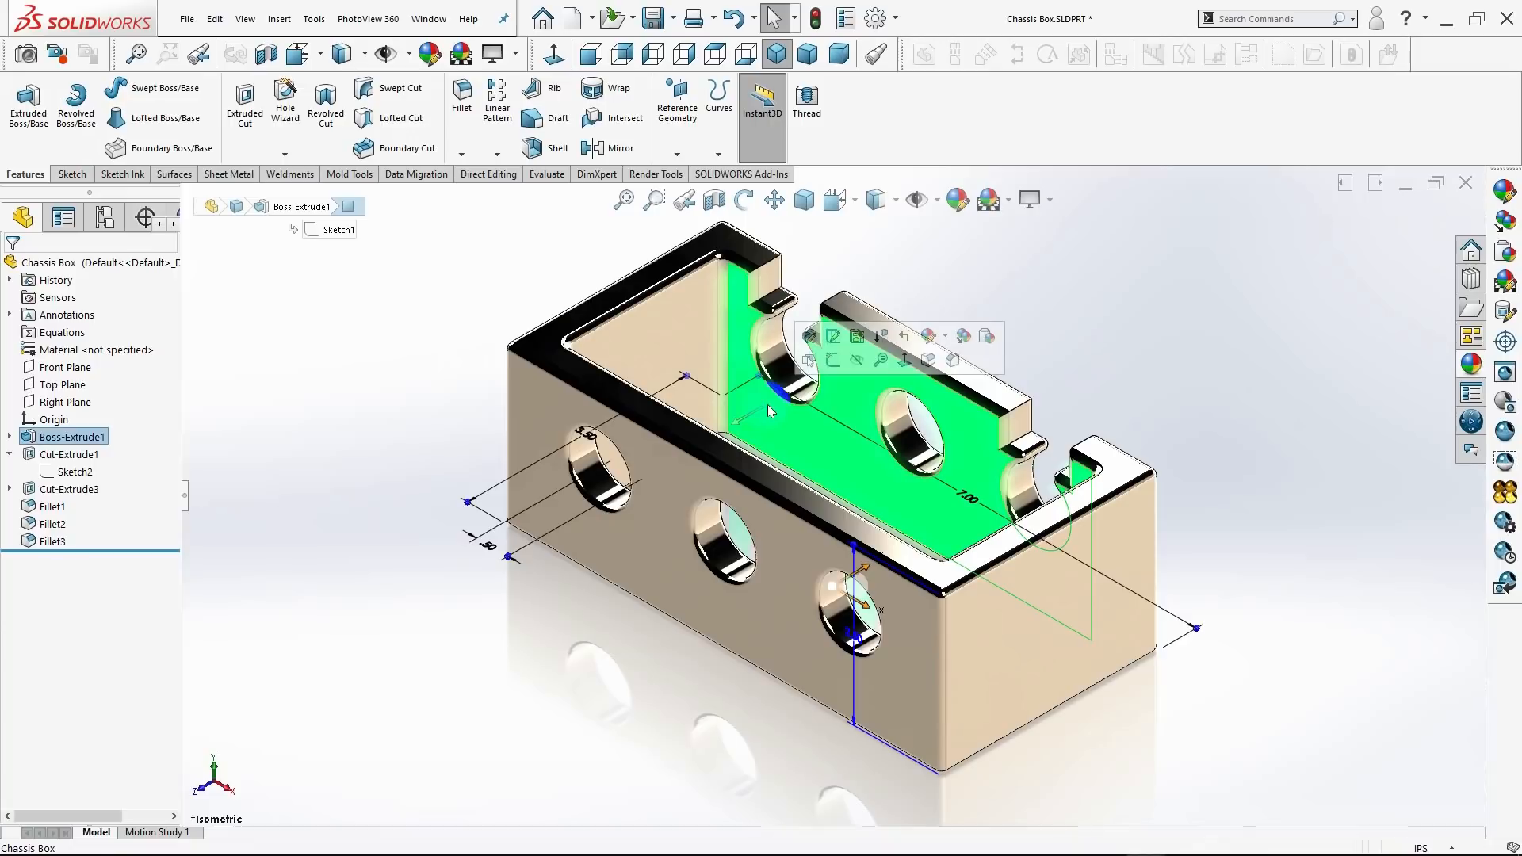
{"action": "left_click", "coordinate": [828, 360]}
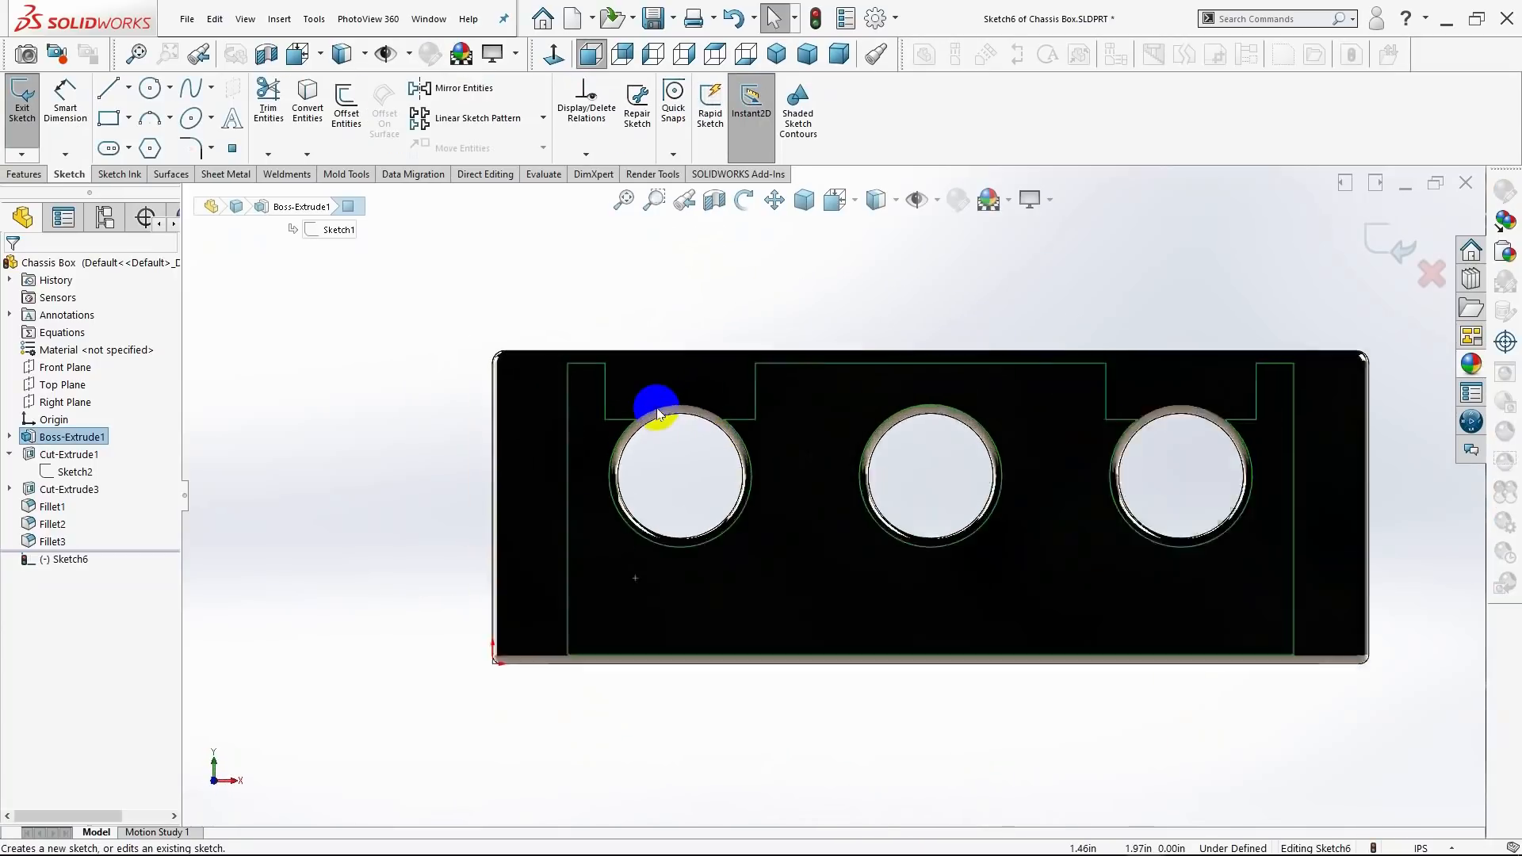
{"action": "scroll", "coordinate": [645, 401], "scroll_direction": "down", "scroll_amount": 3}
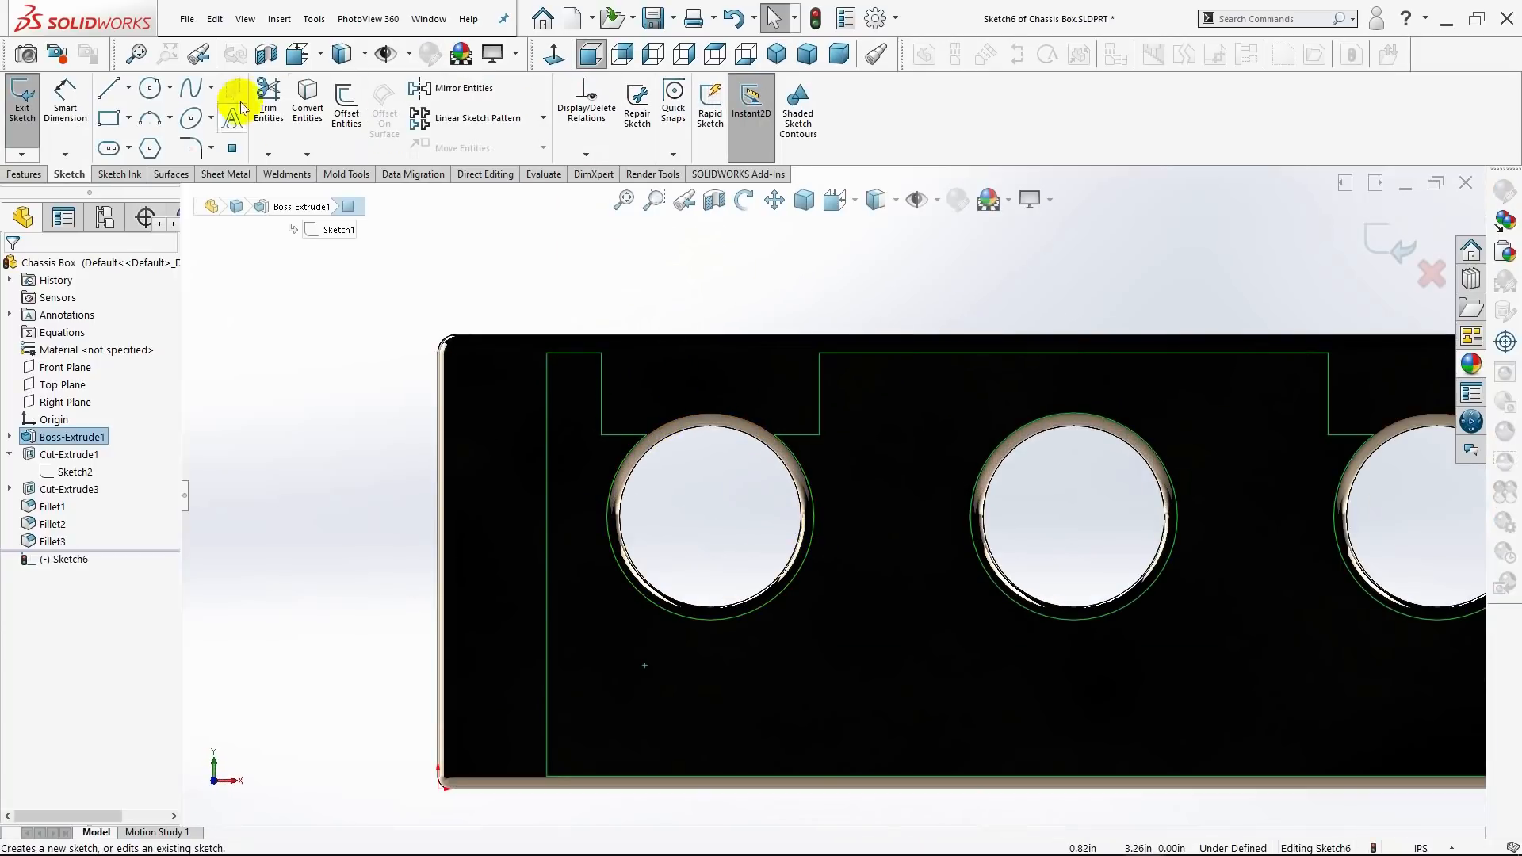
{"action": "left_click", "coordinate": [149, 89]}
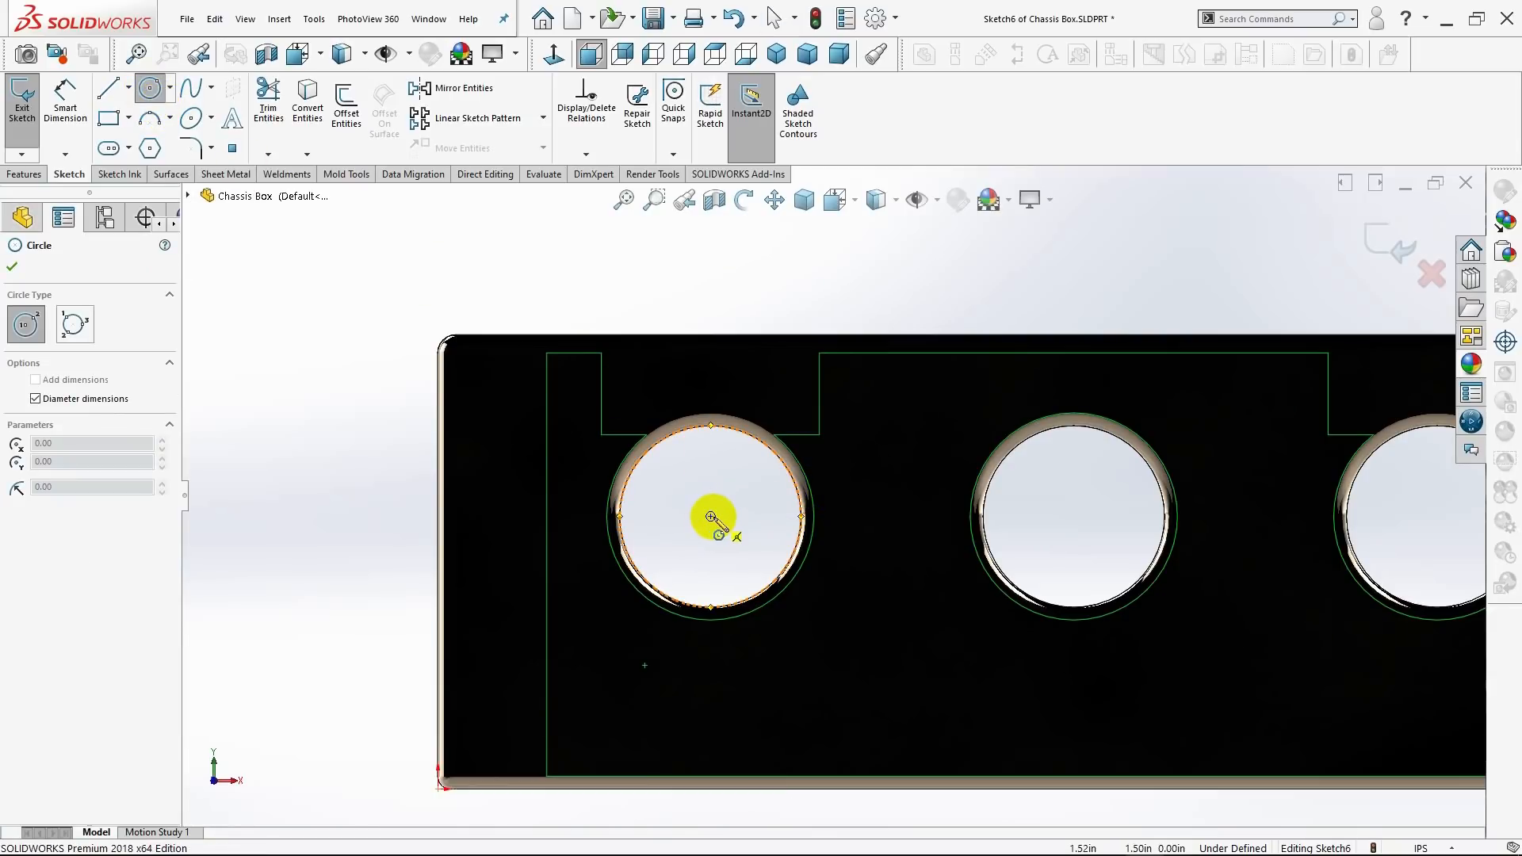
{"action": "scroll", "coordinate": [711, 516], "scroll_direction": "down", "scroll_amount": 2}
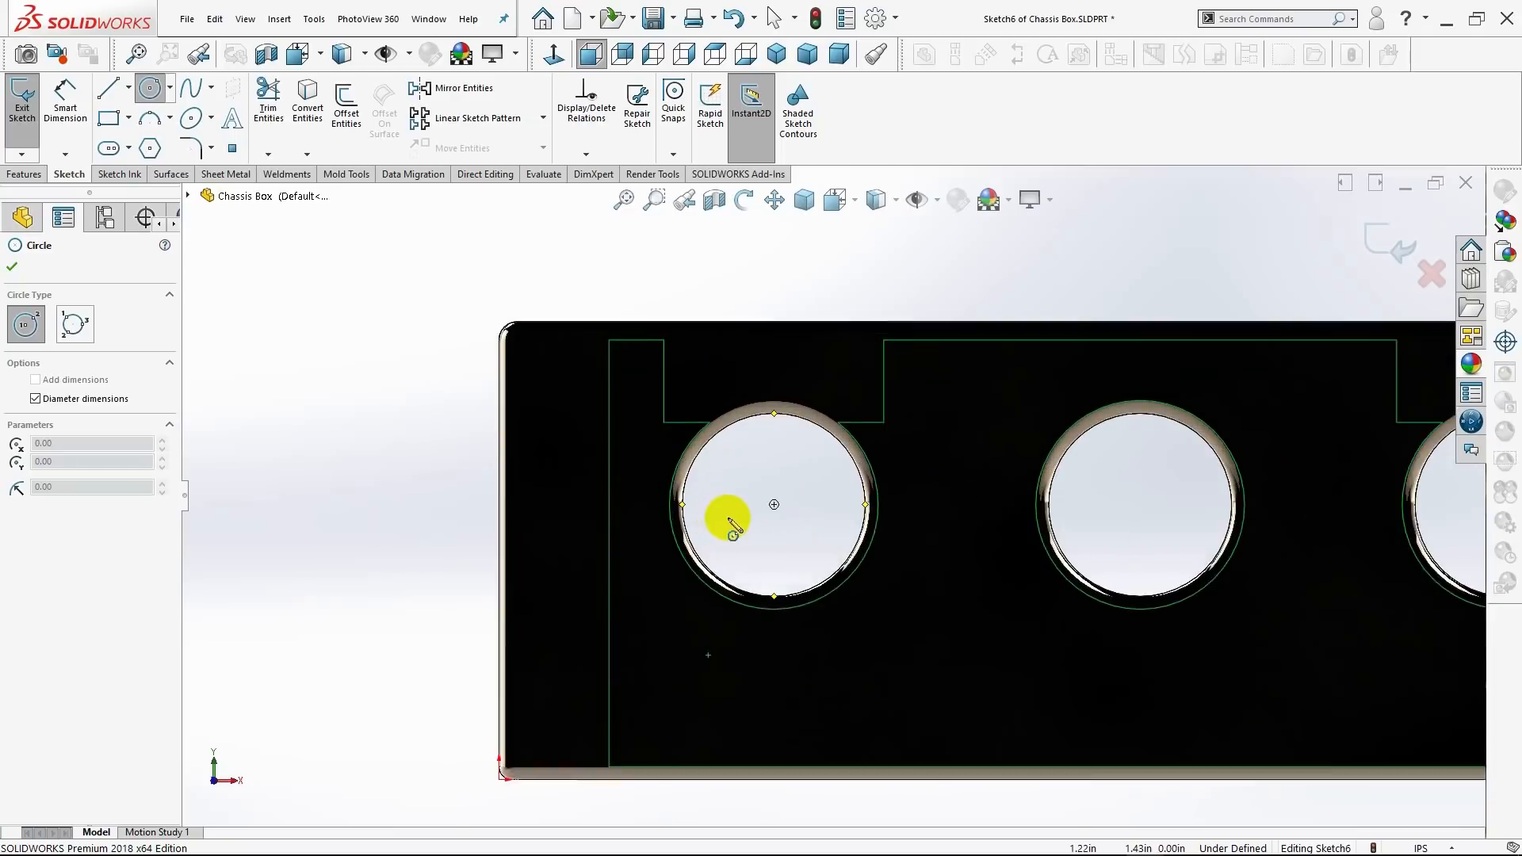
{"action": "left_click_drag", "start_coordinate": [789, 501], "coordinate": [897, 481]}
{"action": "scroll", "coordinate": [1012, 550], "scroll_direction": "down", "scroll_amount": 2}
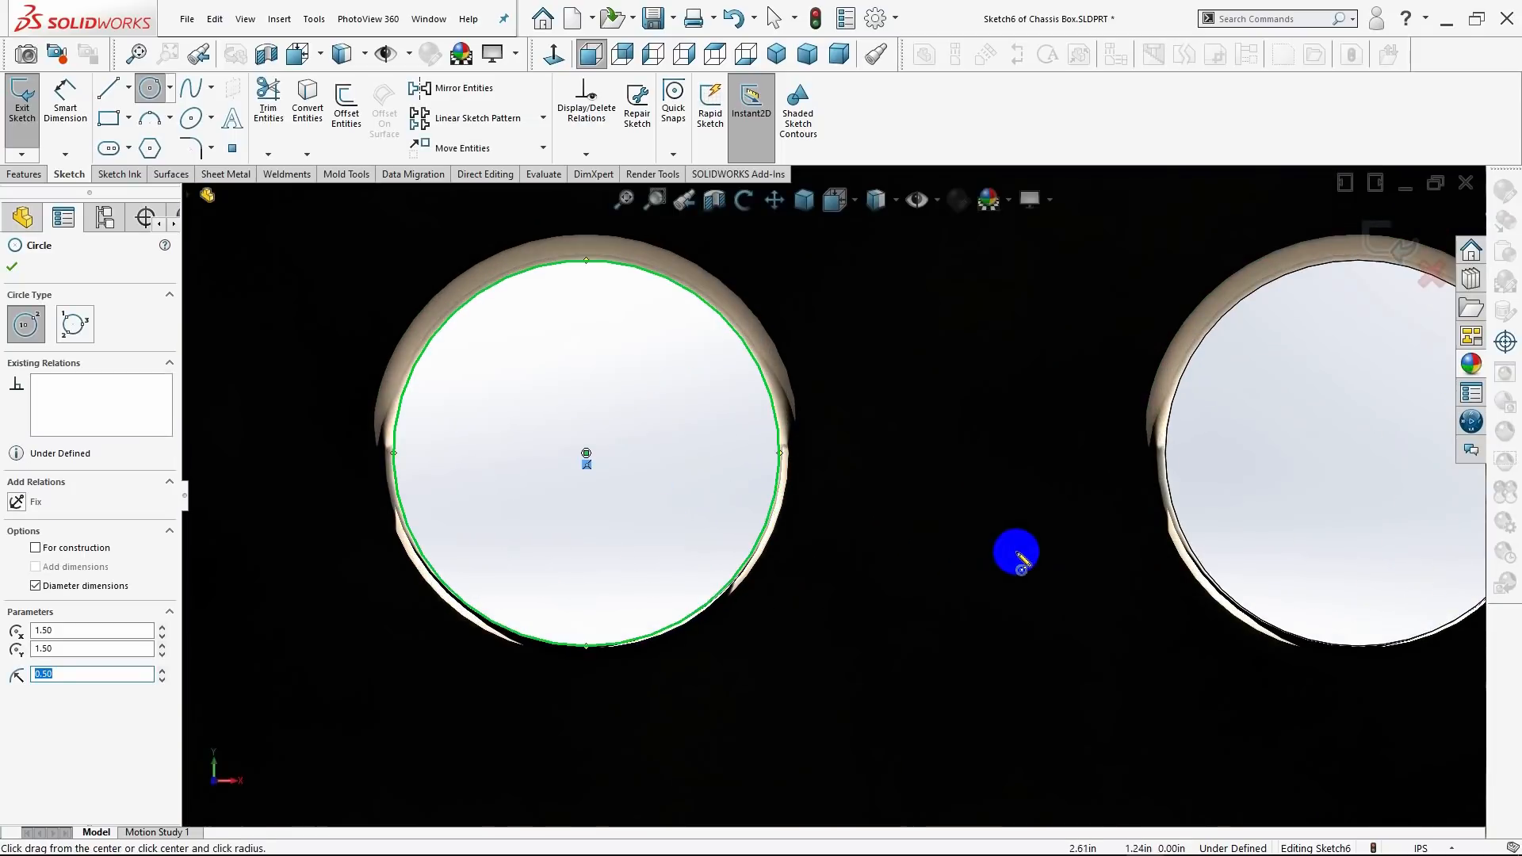
Draw a second circle of 0.50 in radius concentric with the other notched end hole and finish the Circle command.
{"action": "scroll", "coordinate": [1049, 550], "scroll_direction": "up", "scroll_amount": 3}
{"action": "scroll", "coordinate": [1155, 523], "scroll_direction": "up", "scroll_amount": 2}
{"action": "scroll", "coordinate": [1161, 509], "scroll_direction": "down", "scroll_amount": 1}
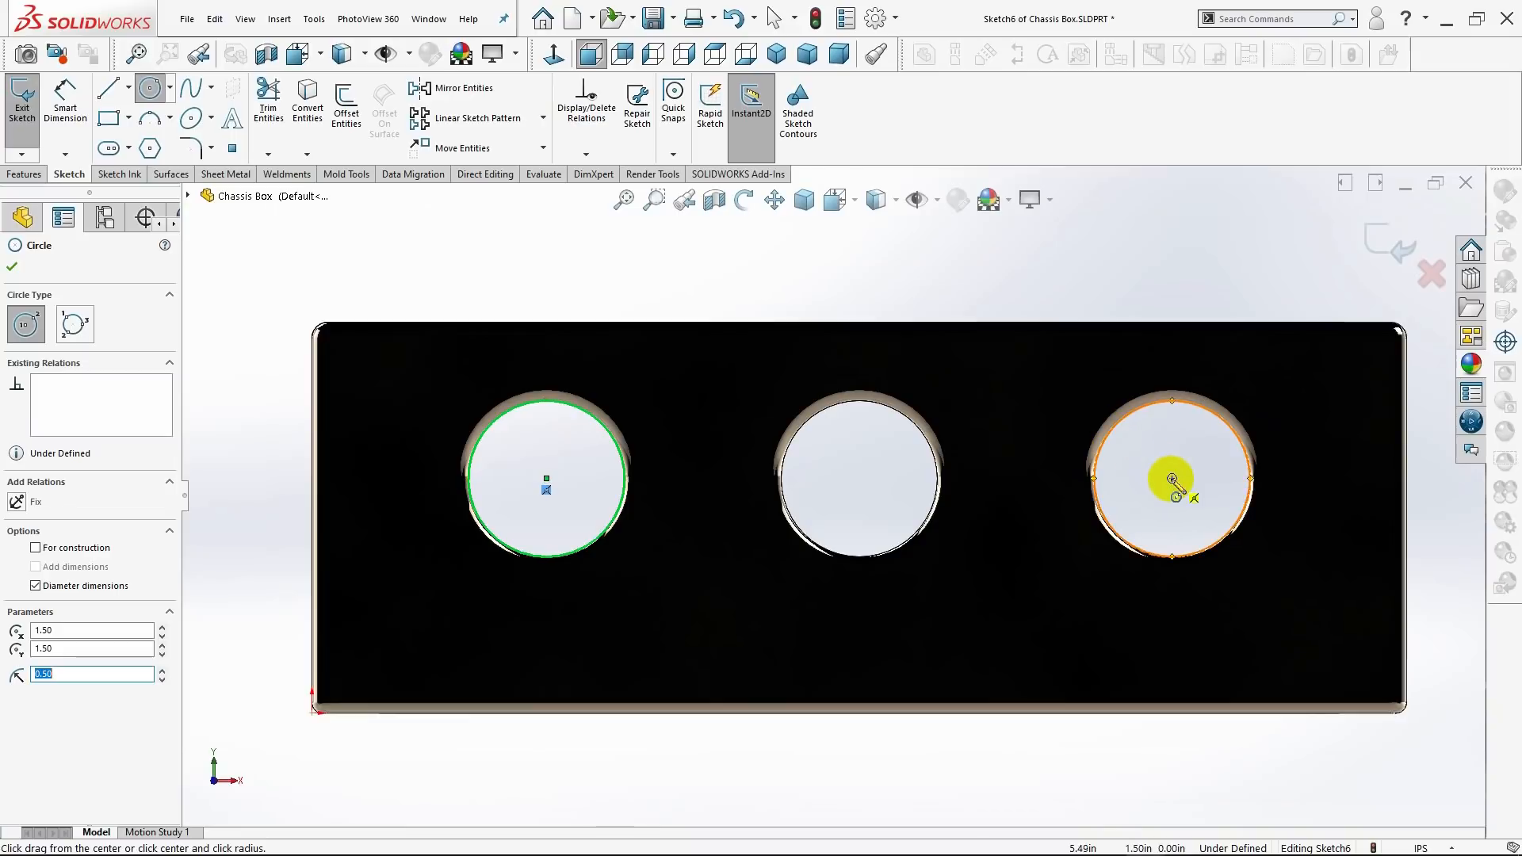
{"action": "left_click", "coordinate": [1172, 478]}
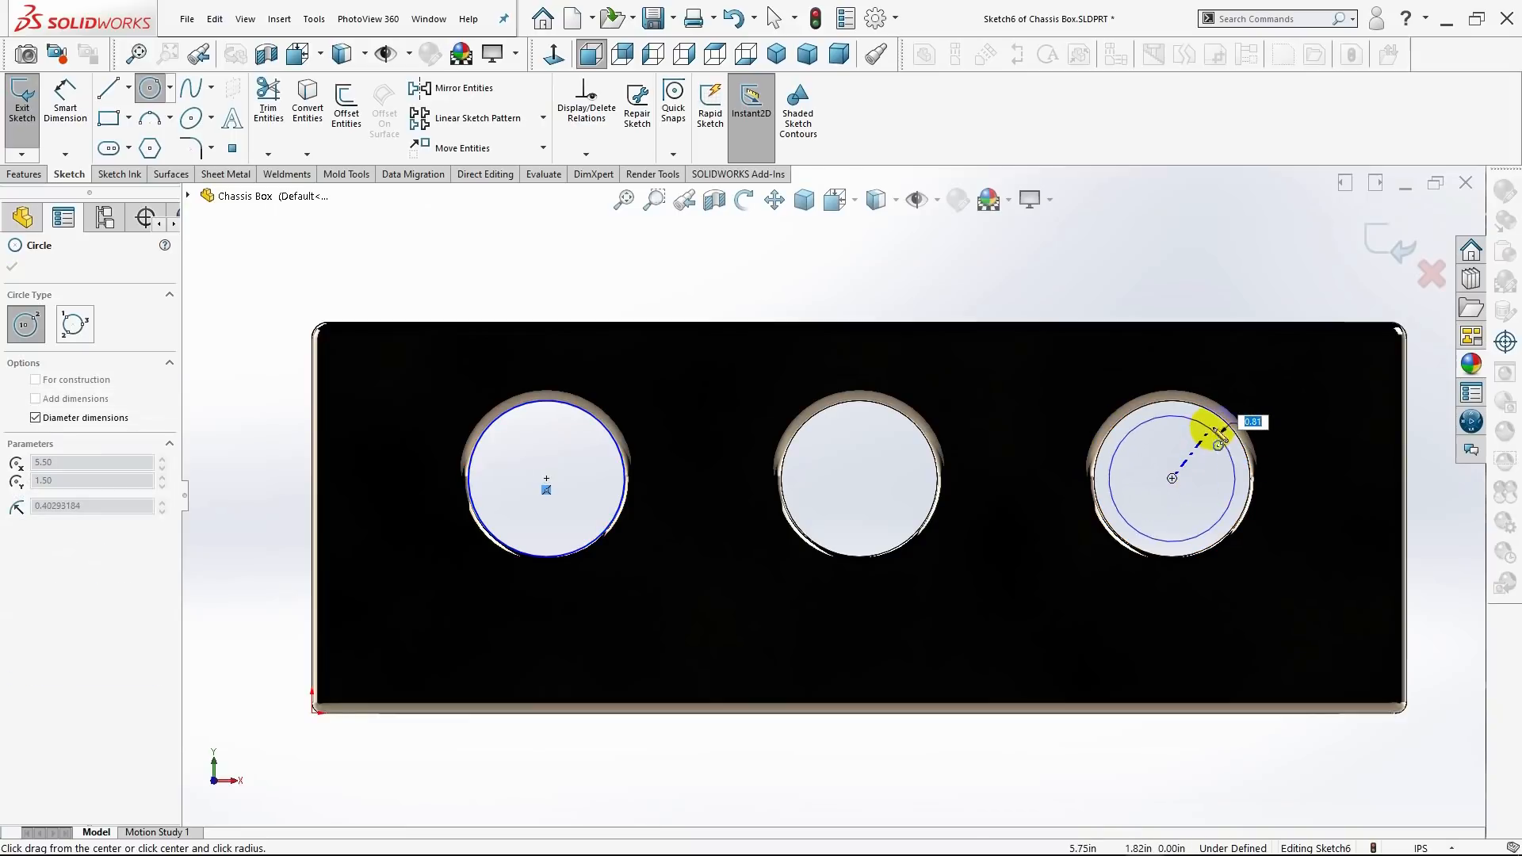
{"action": "left_click", "coordinate": [1242, 438]}
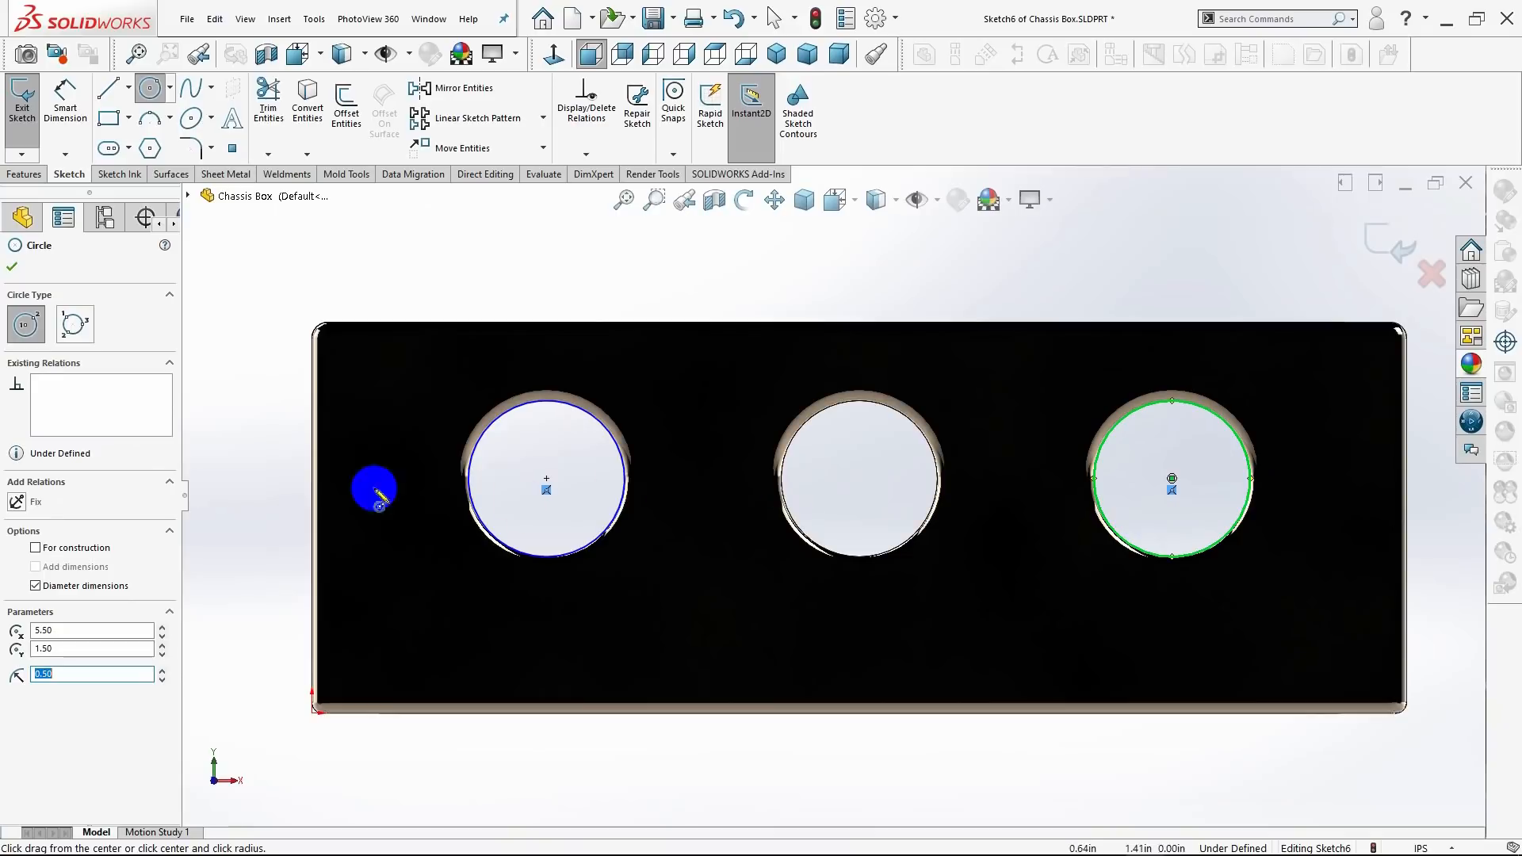
{"action": "left_click", "coordinate": [13, 268]}
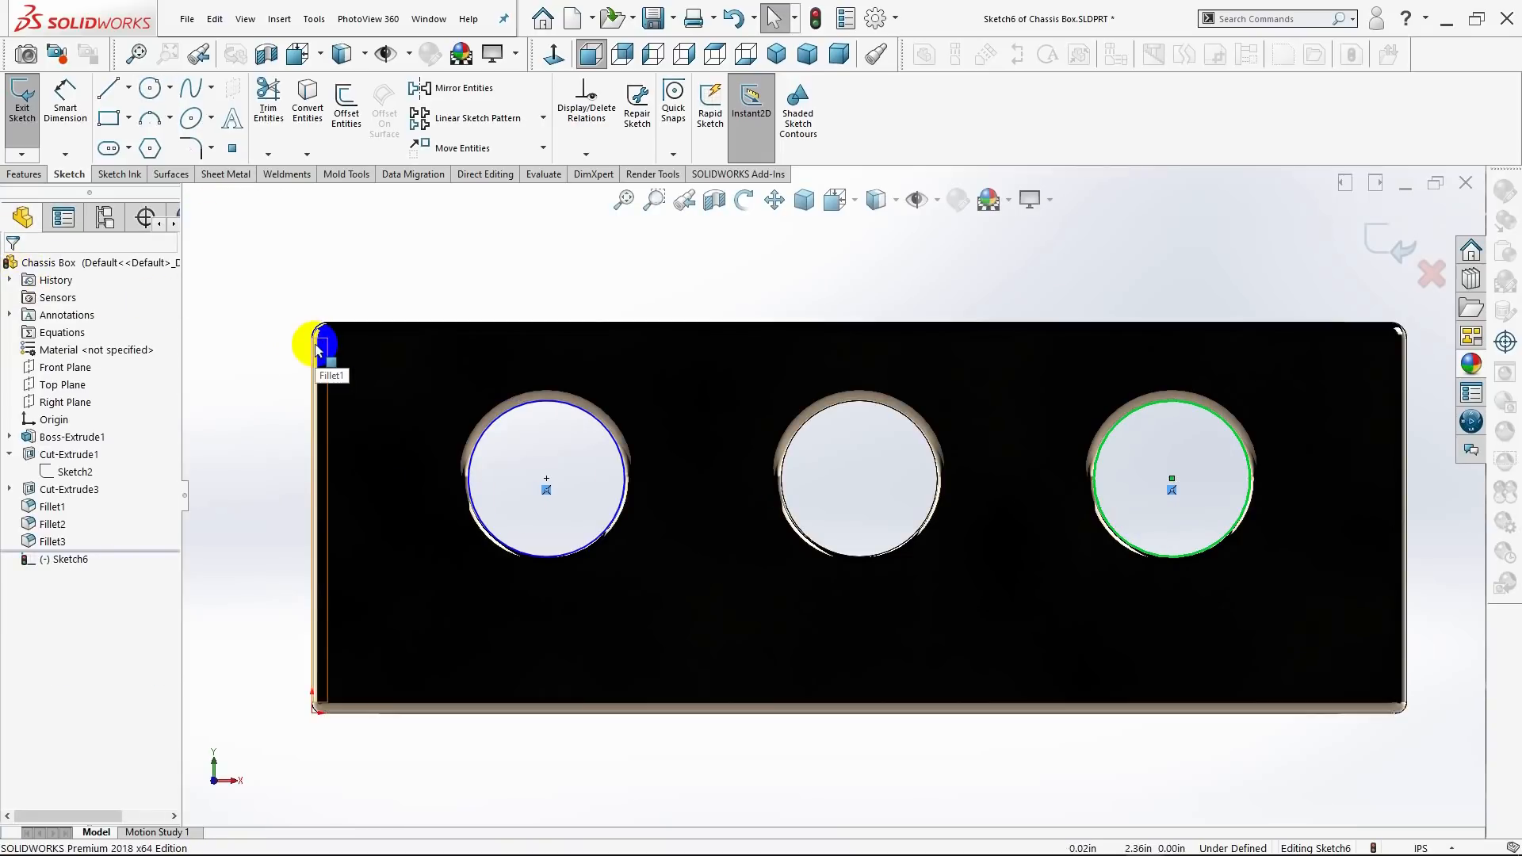
Dimension both sketched circles with a 1.00 in diameter.
{"action": "left_click", "coordinate": [65, 97]}
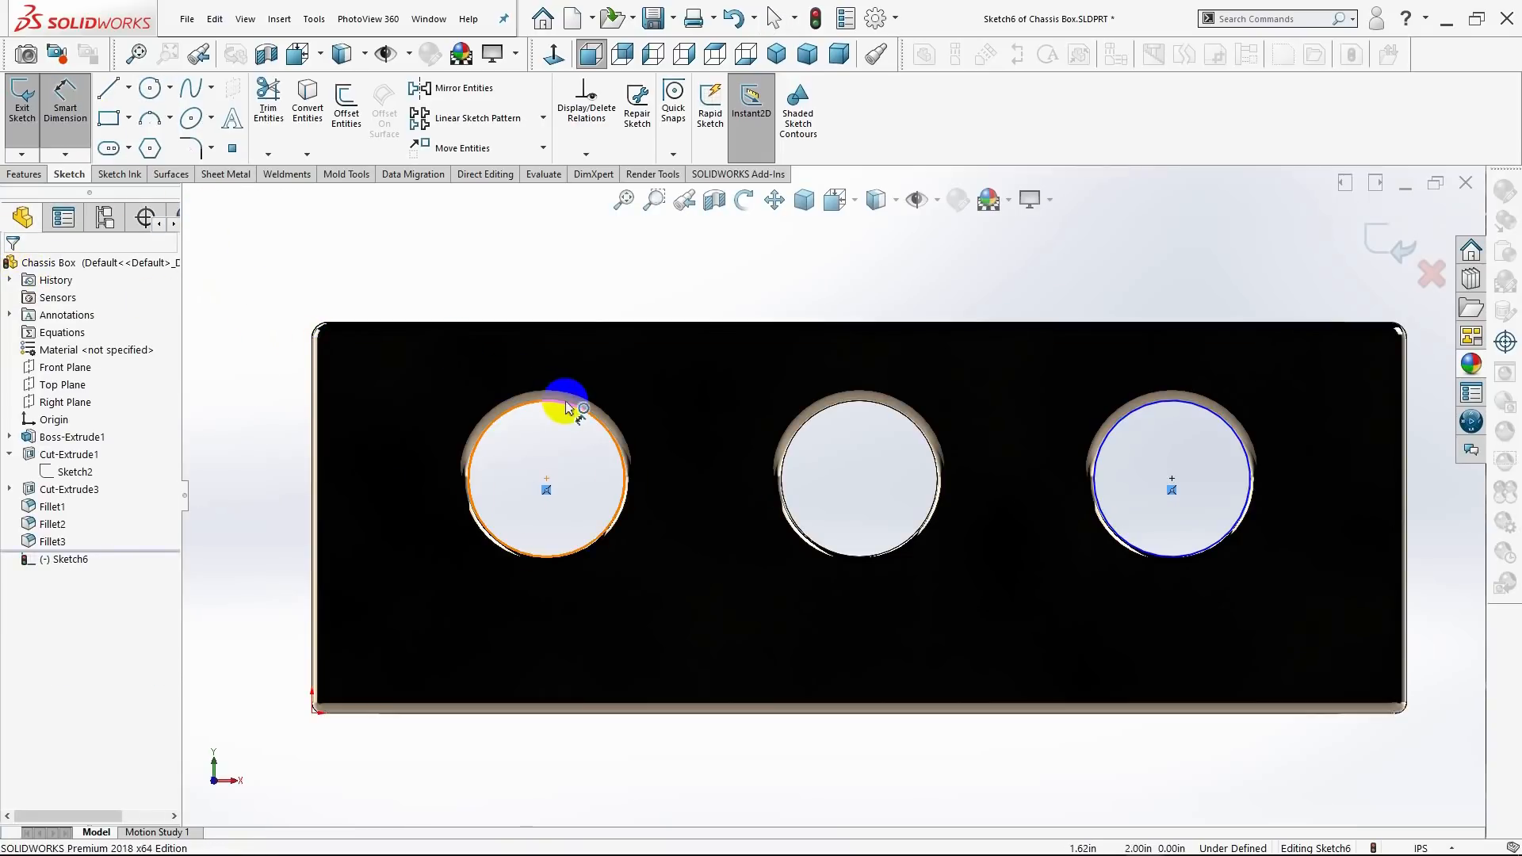
{"action": "left_click", "coordinate": [565, 407]}
{"action": "left_click", "coordinate": [643, 333]}
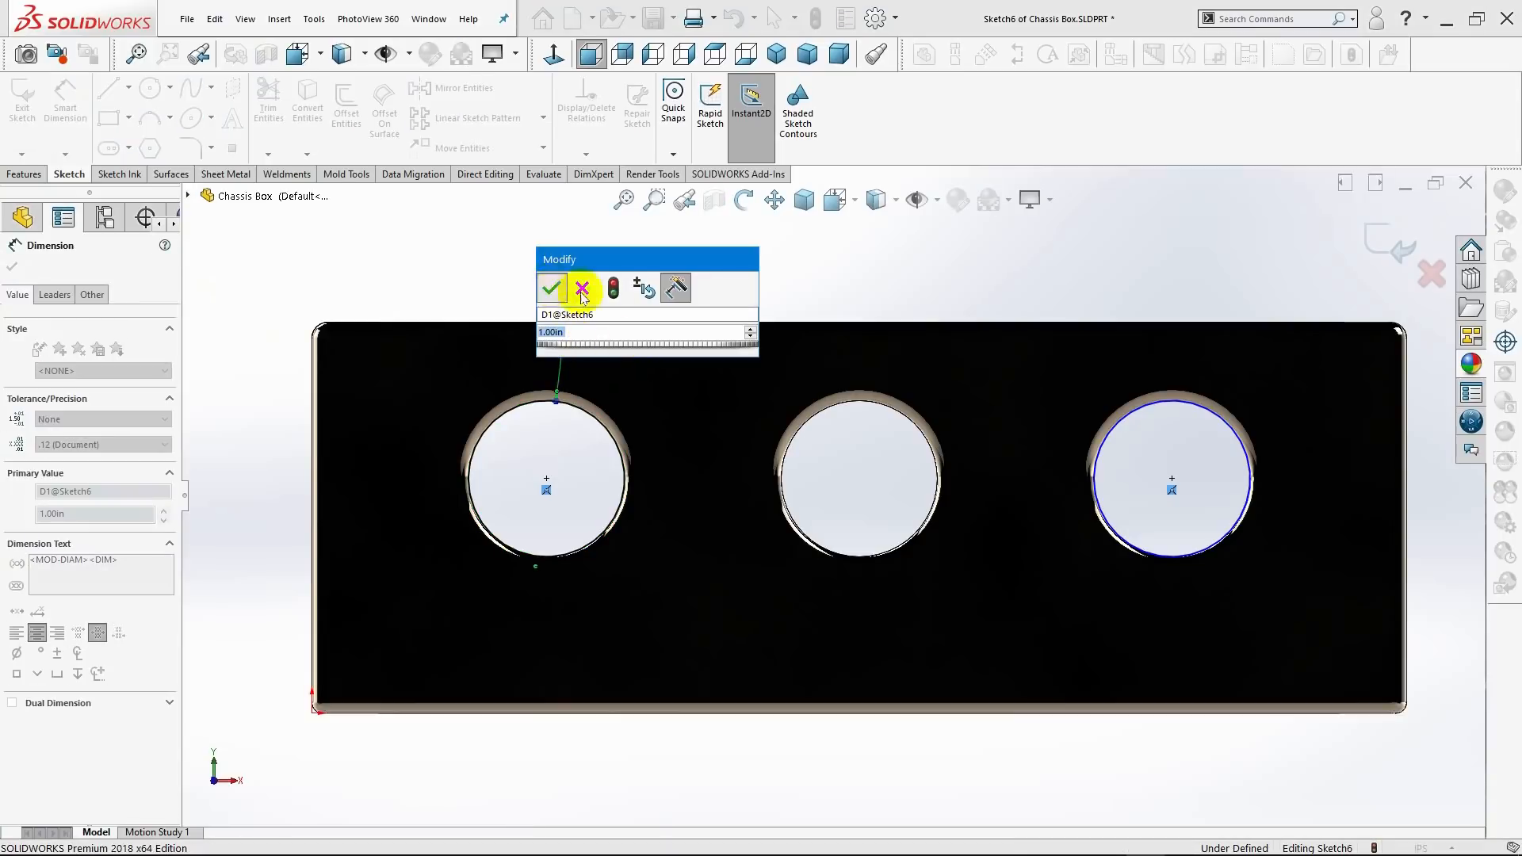
{"action": "left_click", "coordinate": [582, 290]}
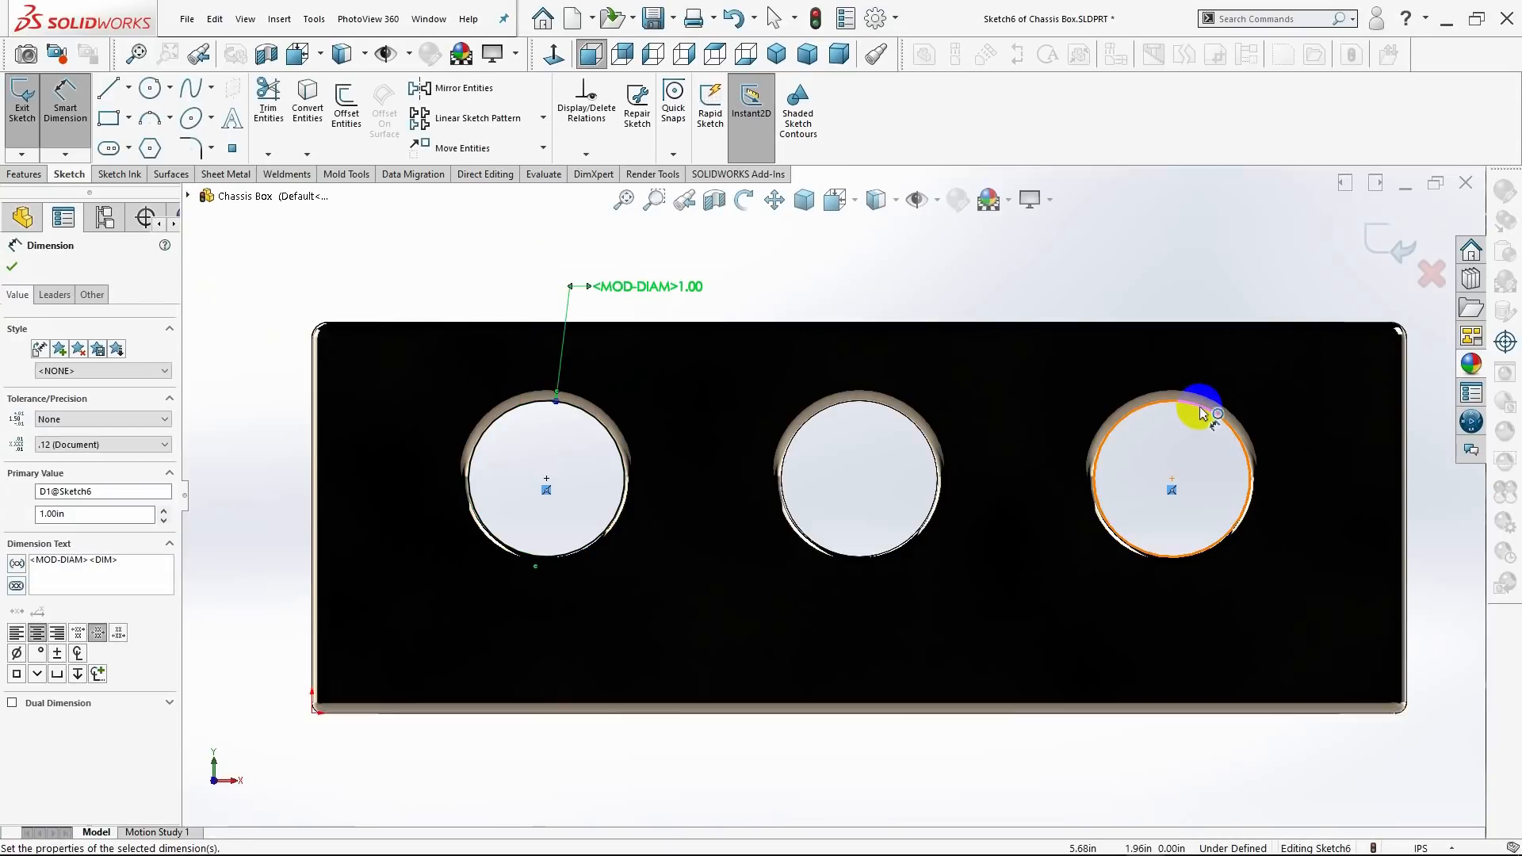
{"action": "left_click", "coordinate": [1181, 332]}
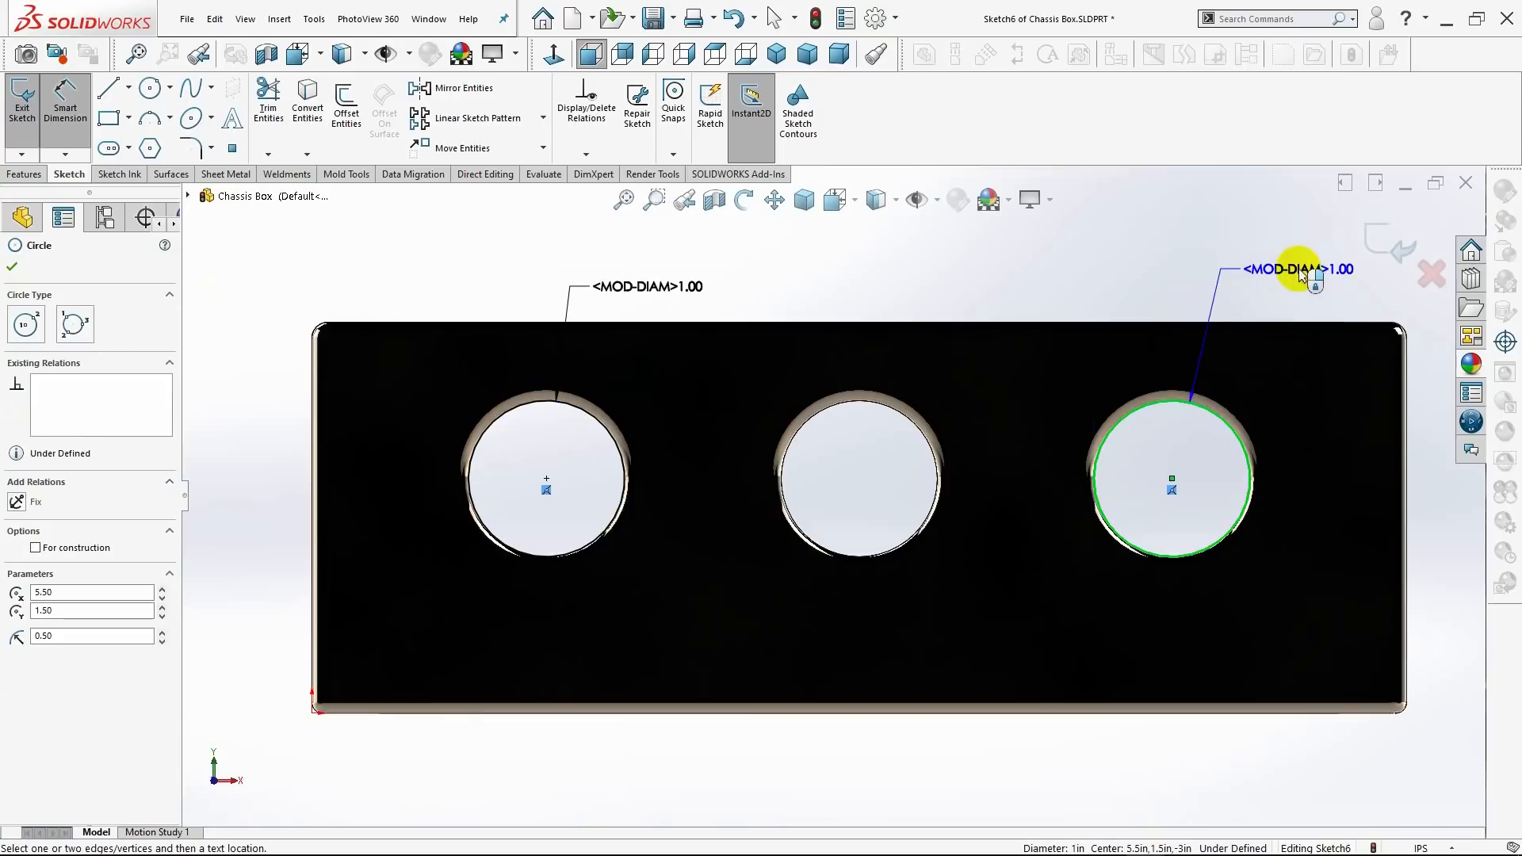
{"action": "left_click", "coordinate": [1300, 271]}
{"action": "left_click", "coordinate": [848, 343]}
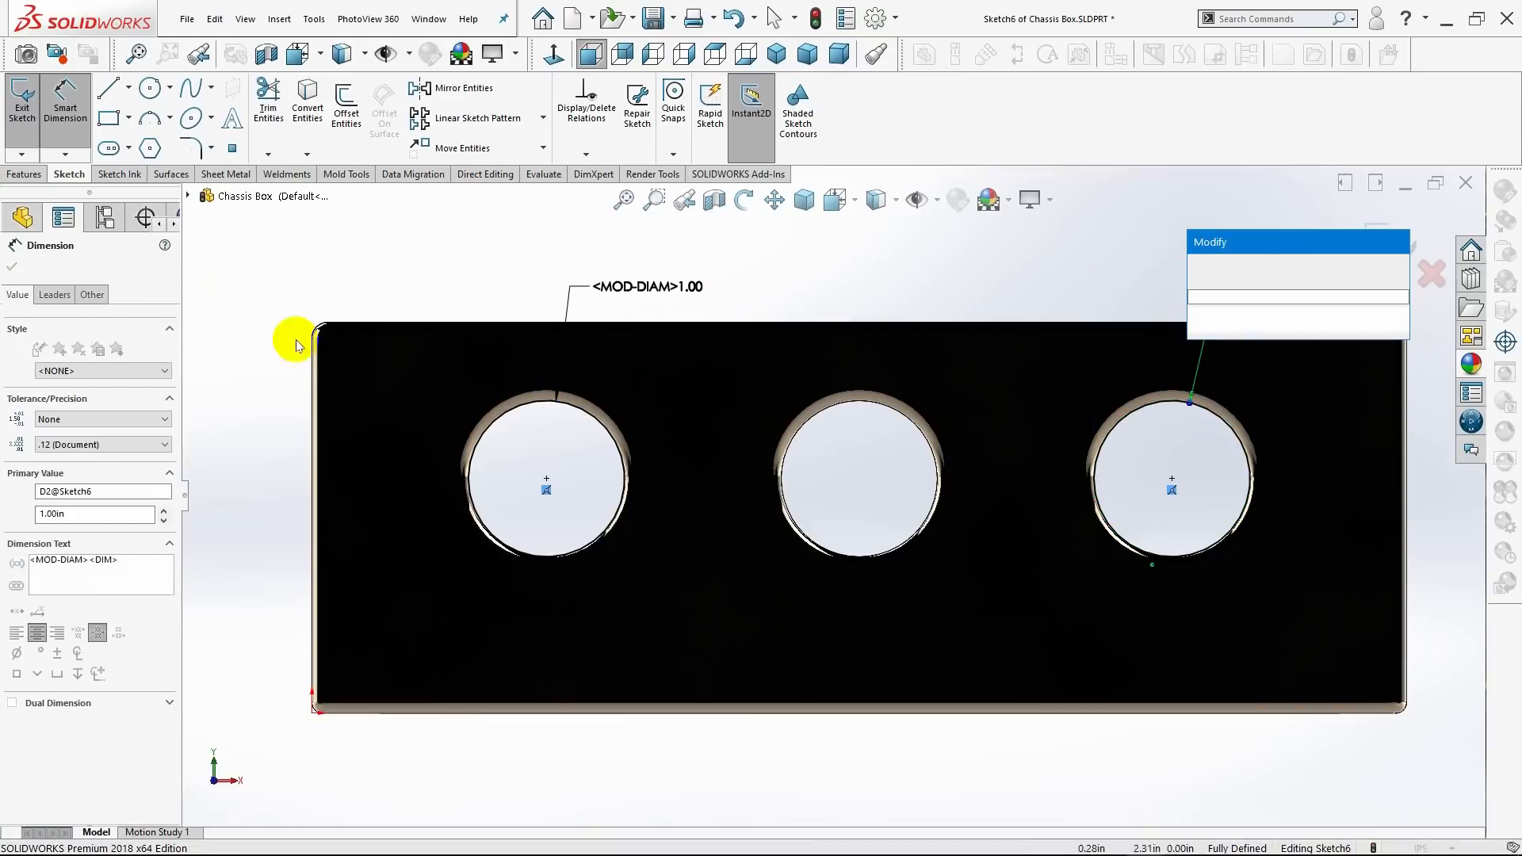
{"action": "key", "text": "Return"}
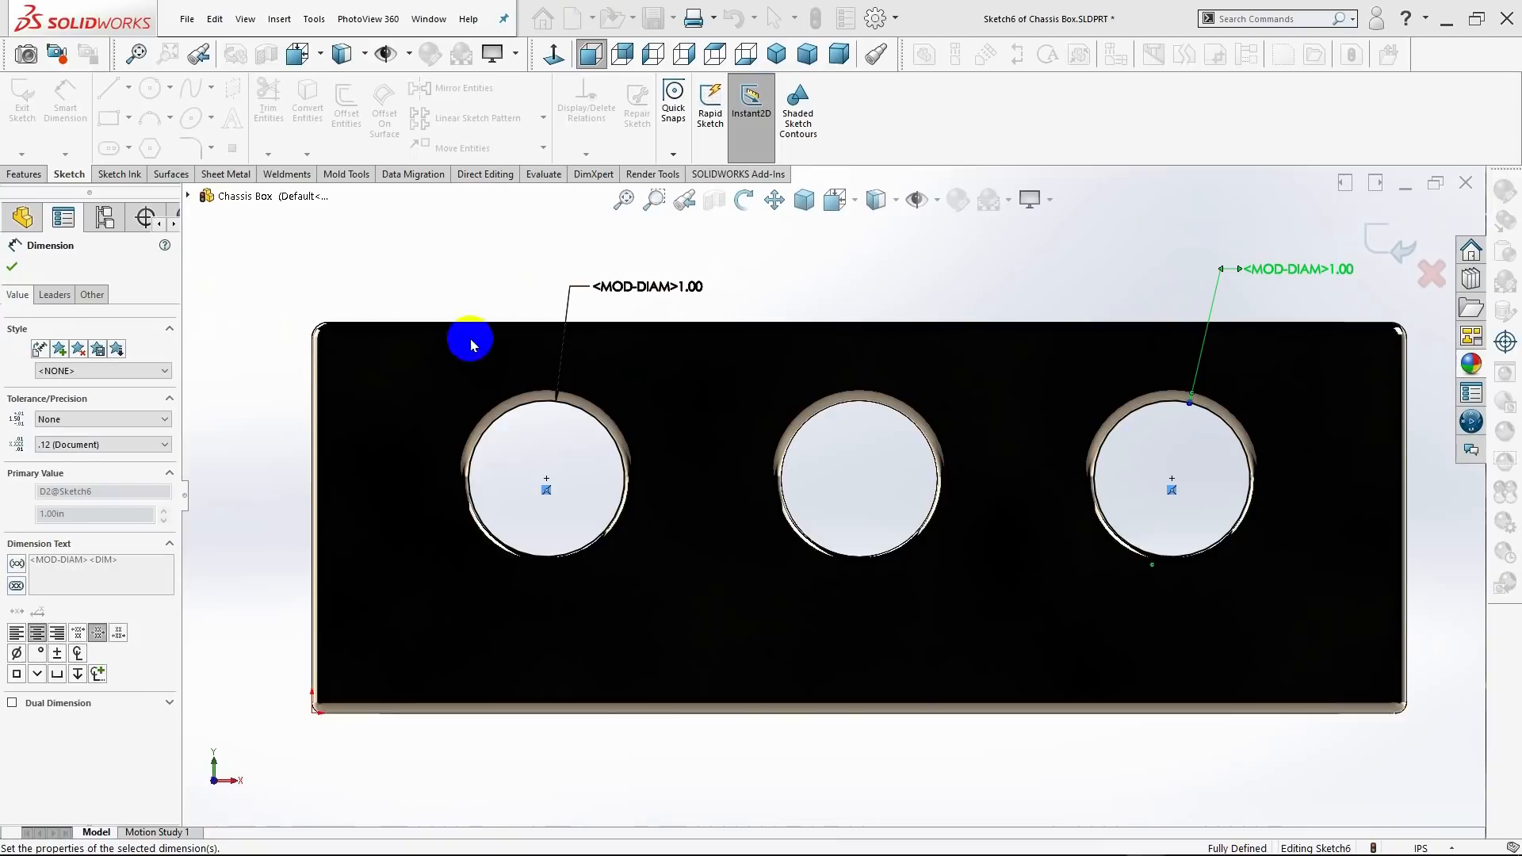
{"action": "left_click", "coordinate": [12, 267]}
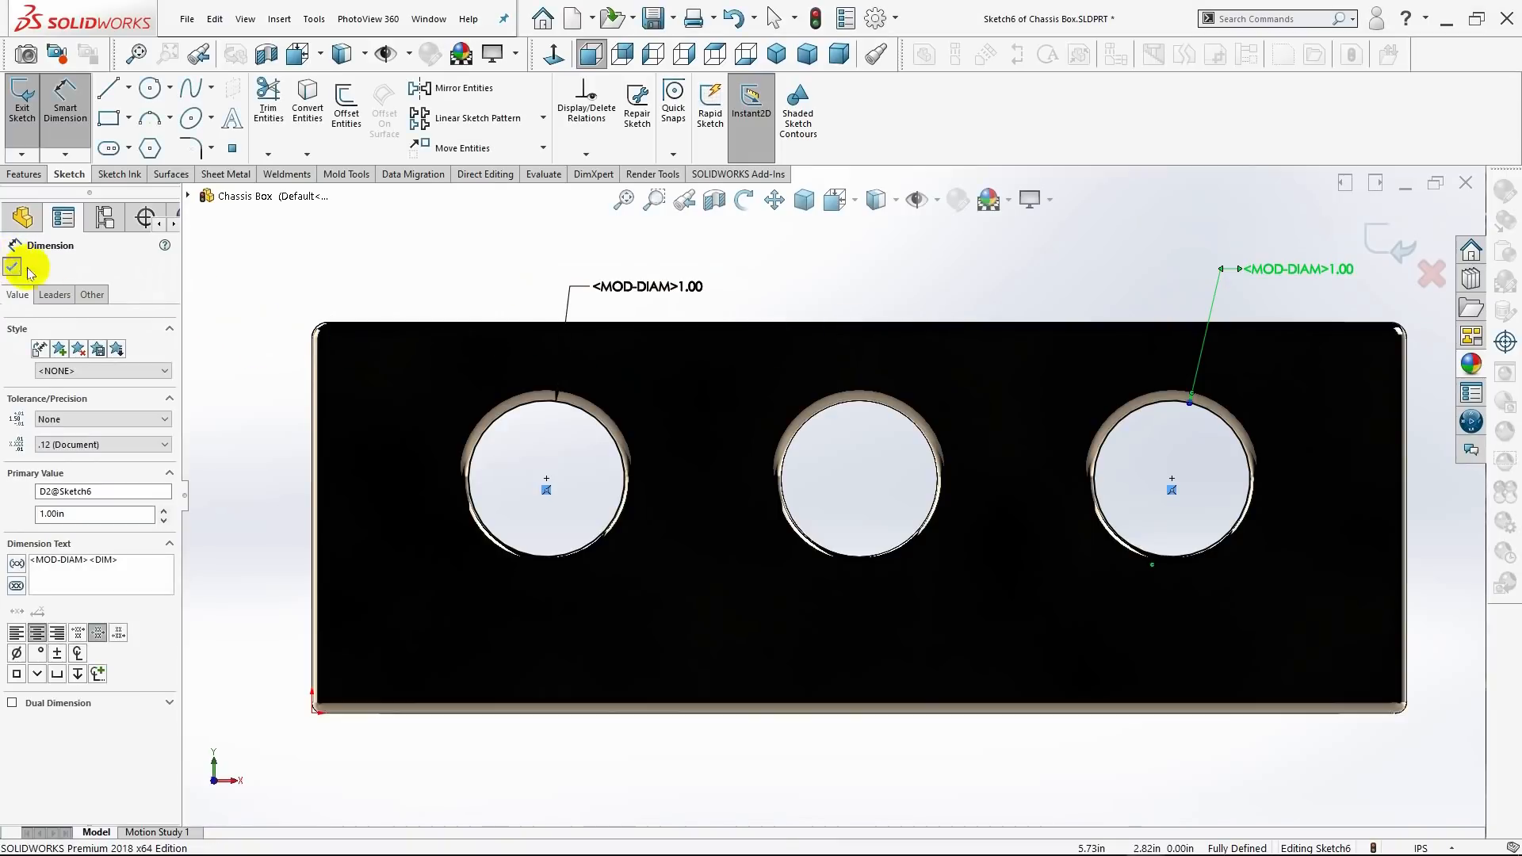
Extrude the two circles as a boss in the reversed direction with the Through All end condition.
{"action": "left_click", "coordinate": [24, 173]}
{"action": "left_click", "coordinate": [45, 146]}
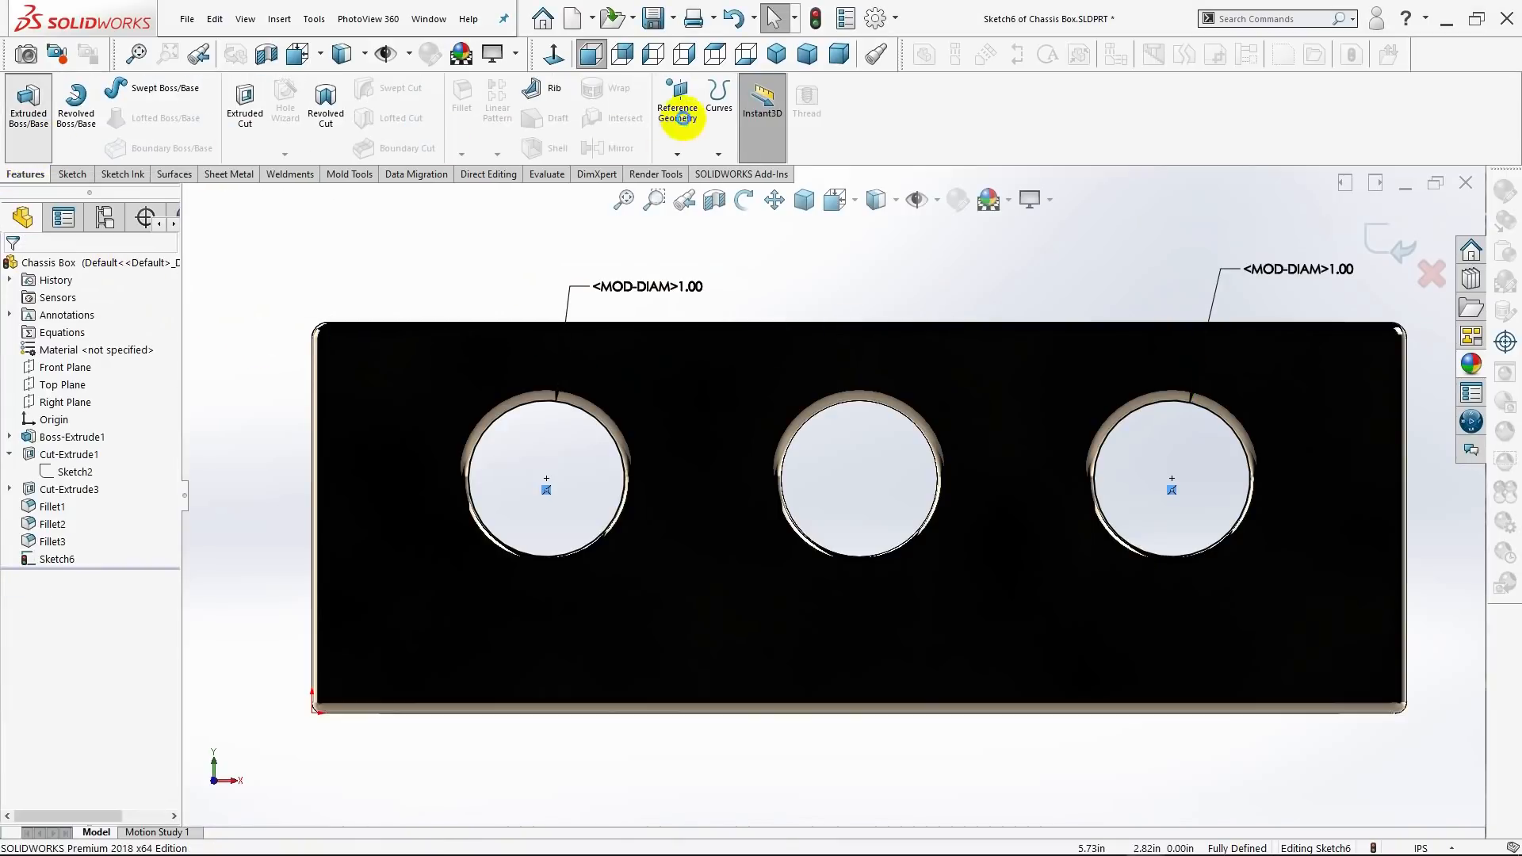
{"action": "left_click", "coordinate": [776, 53]}
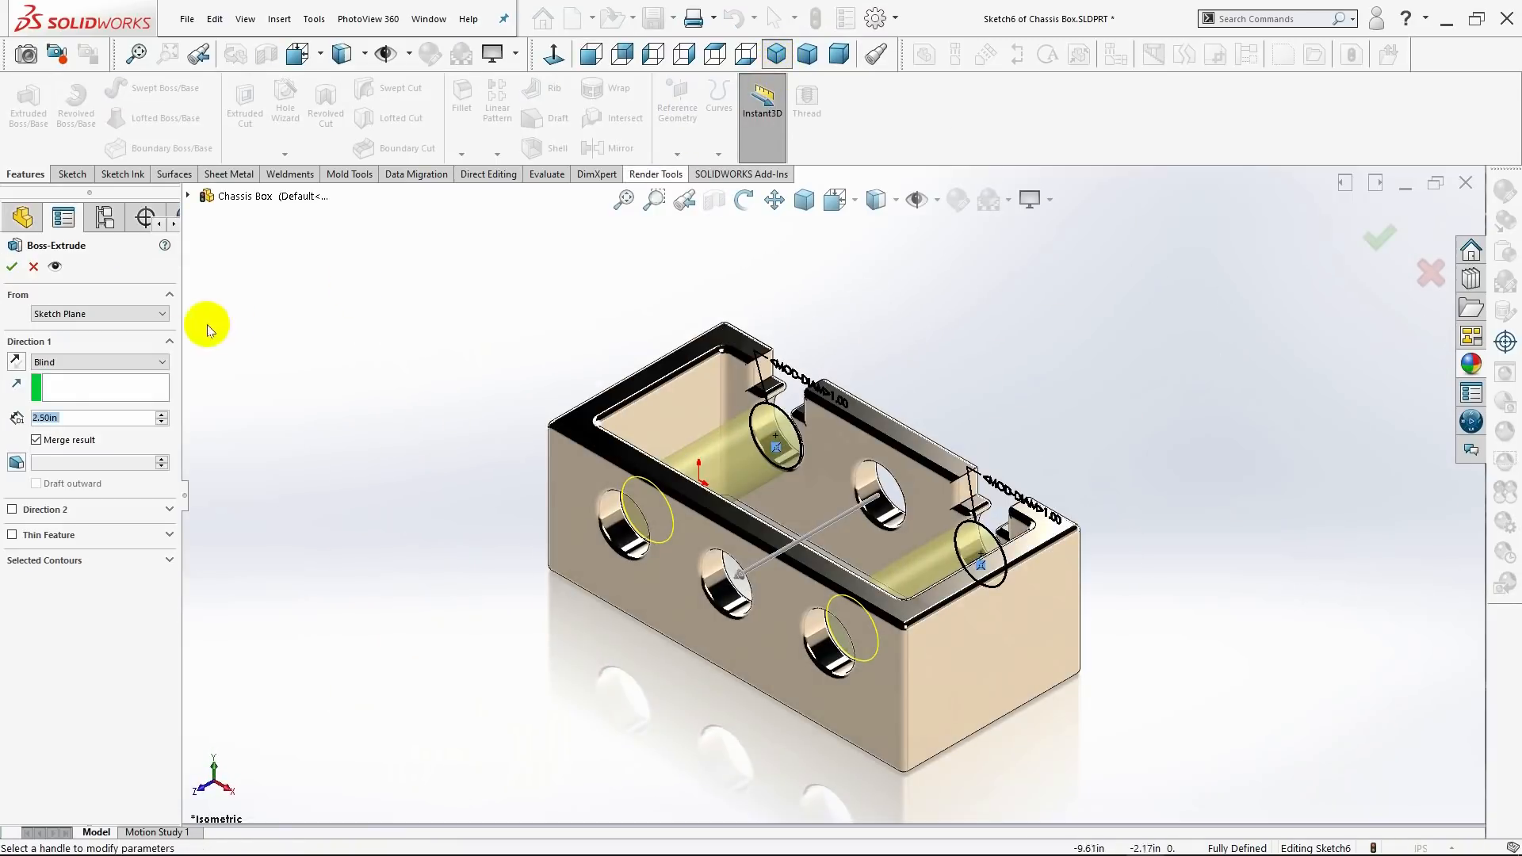
{"action": "left_click", "coordinate": [16, 361]}
{"action": "left_click", "coordinate": [88, 363]}
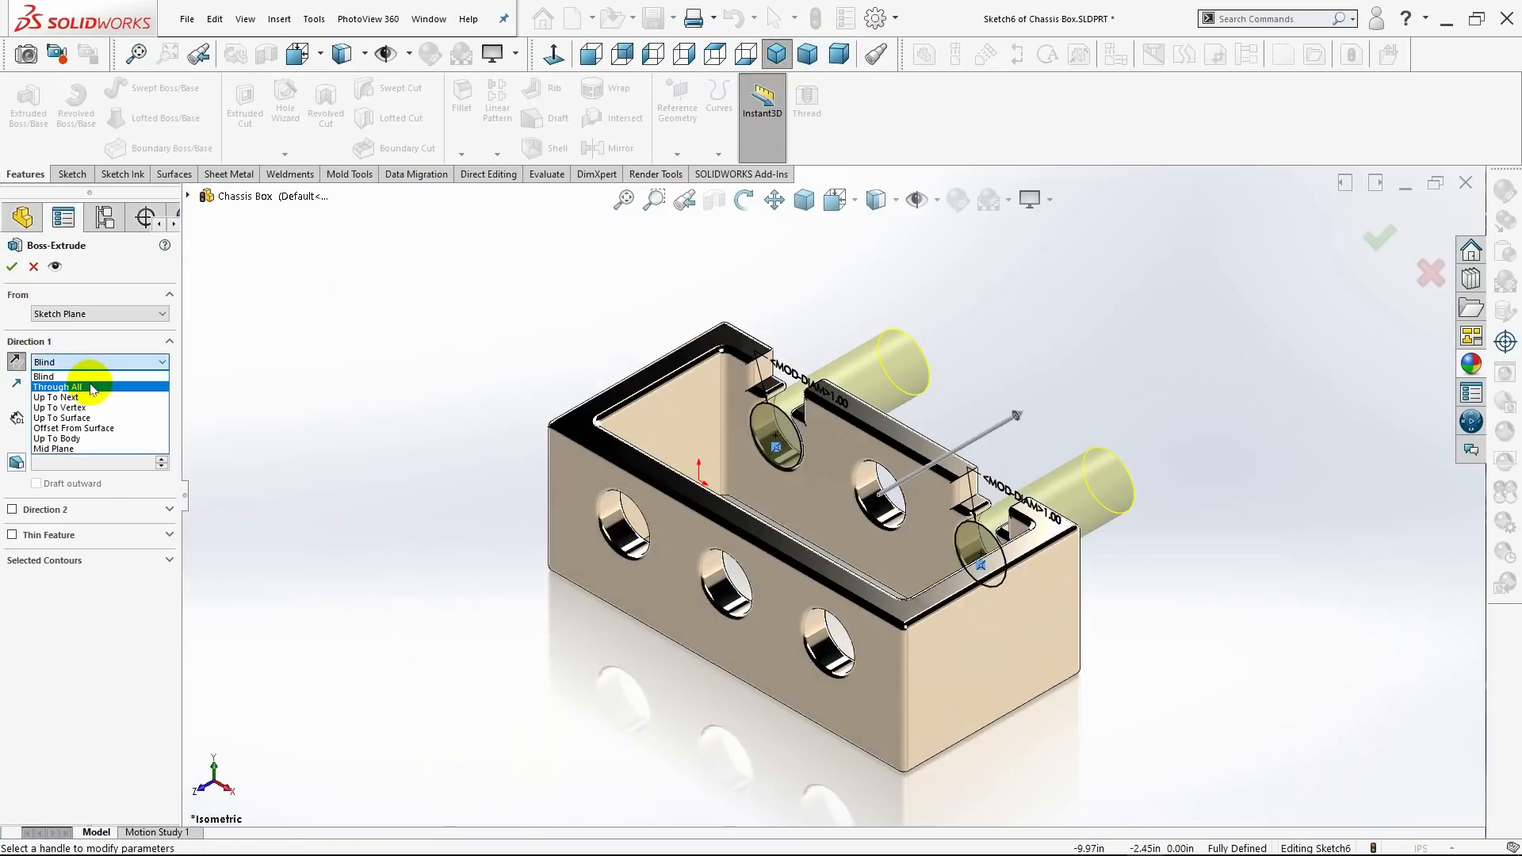
{"action": "left_click", "coordinate": [92, 387]}
{"action": "left_click", "coordinate": [14, 269]}
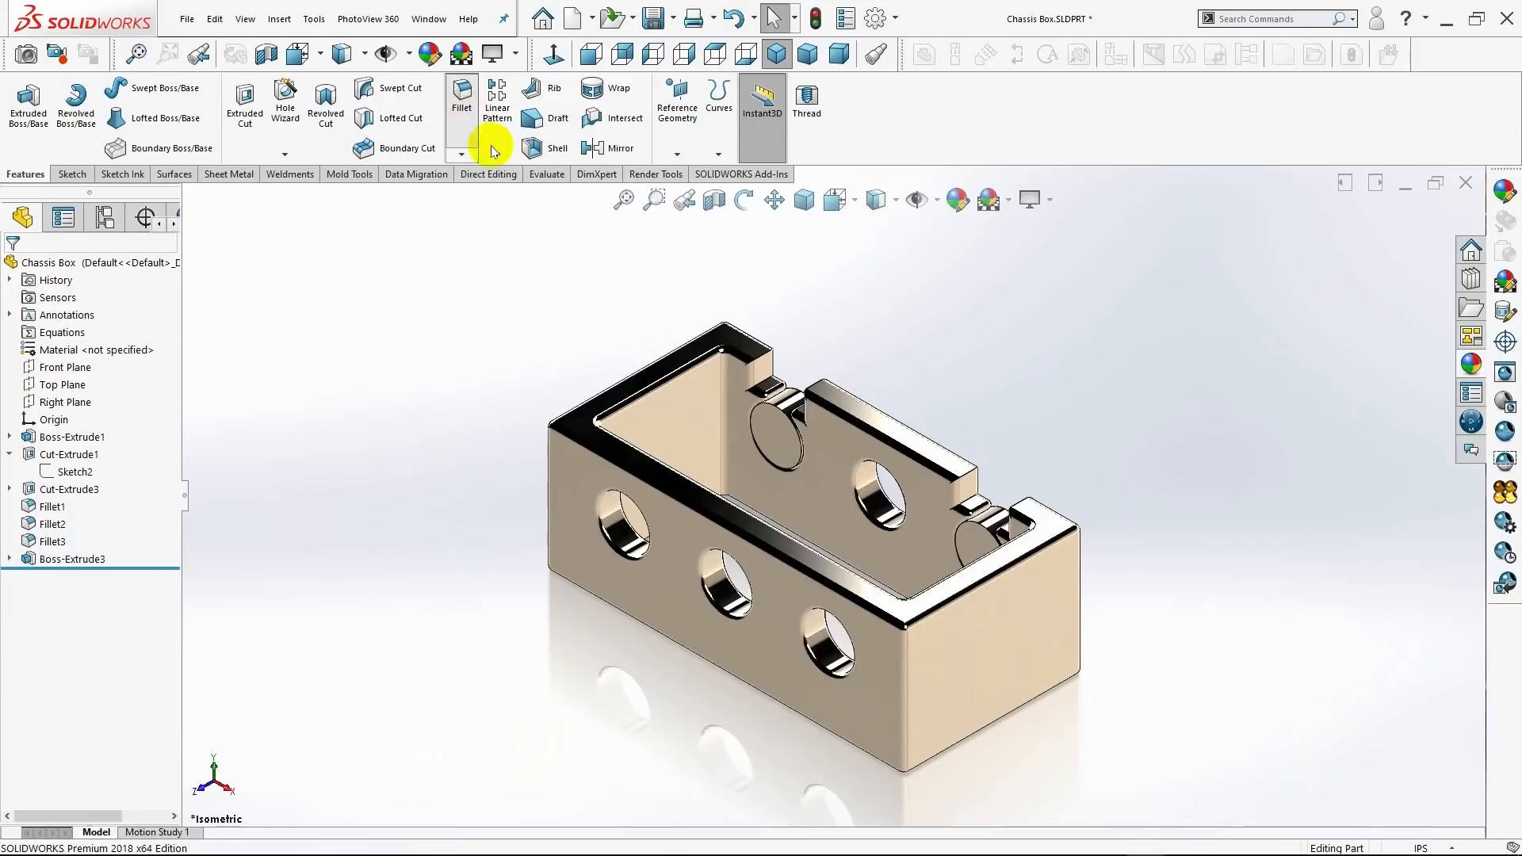
Fillet the inner and outer circular edges of both extruded plugs with a 0.07 in radius.
{"action": "left_click", "coordinate": [789, 406]}
{"action": "left_click", "coordinate": [800, 398]}
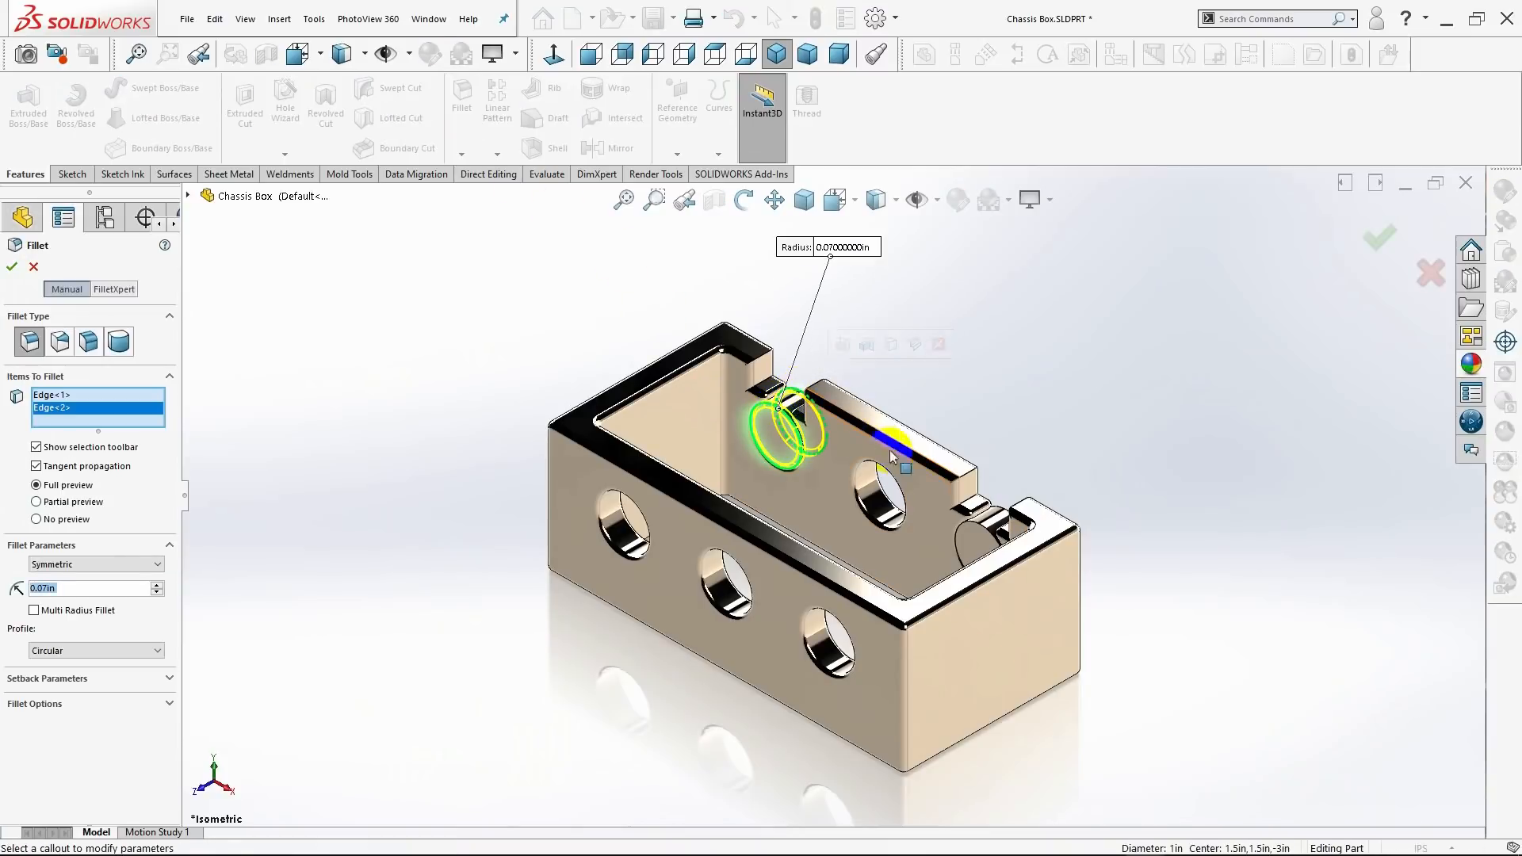
{"action": "left_click", "coordinate": [981, 530]}
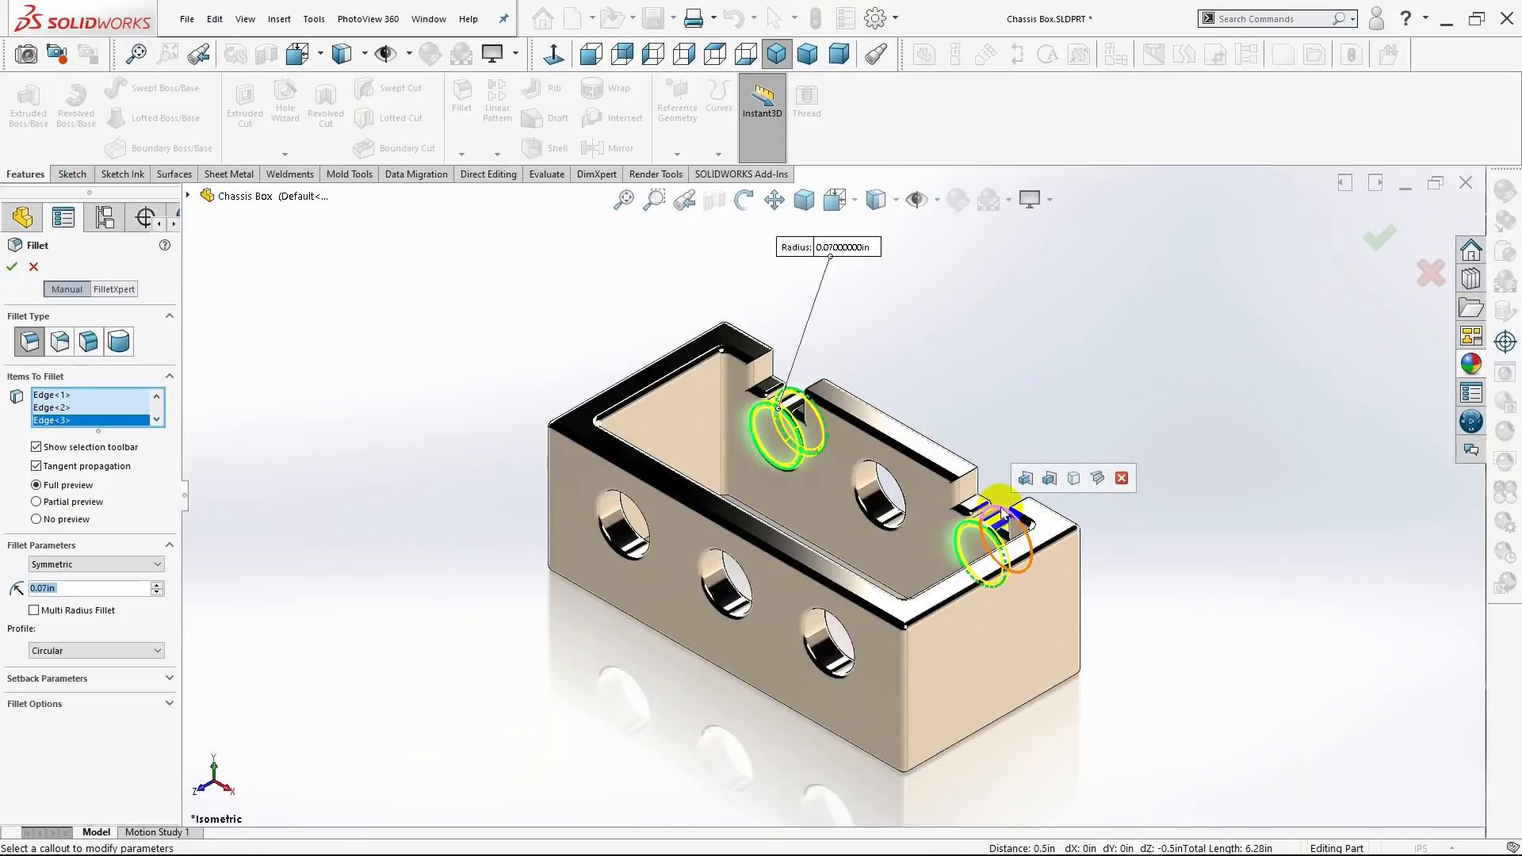
{"action": "left_click", "coordinate": [943, 520]}
{"action": "left_click", "coordinate": [12, 267]}
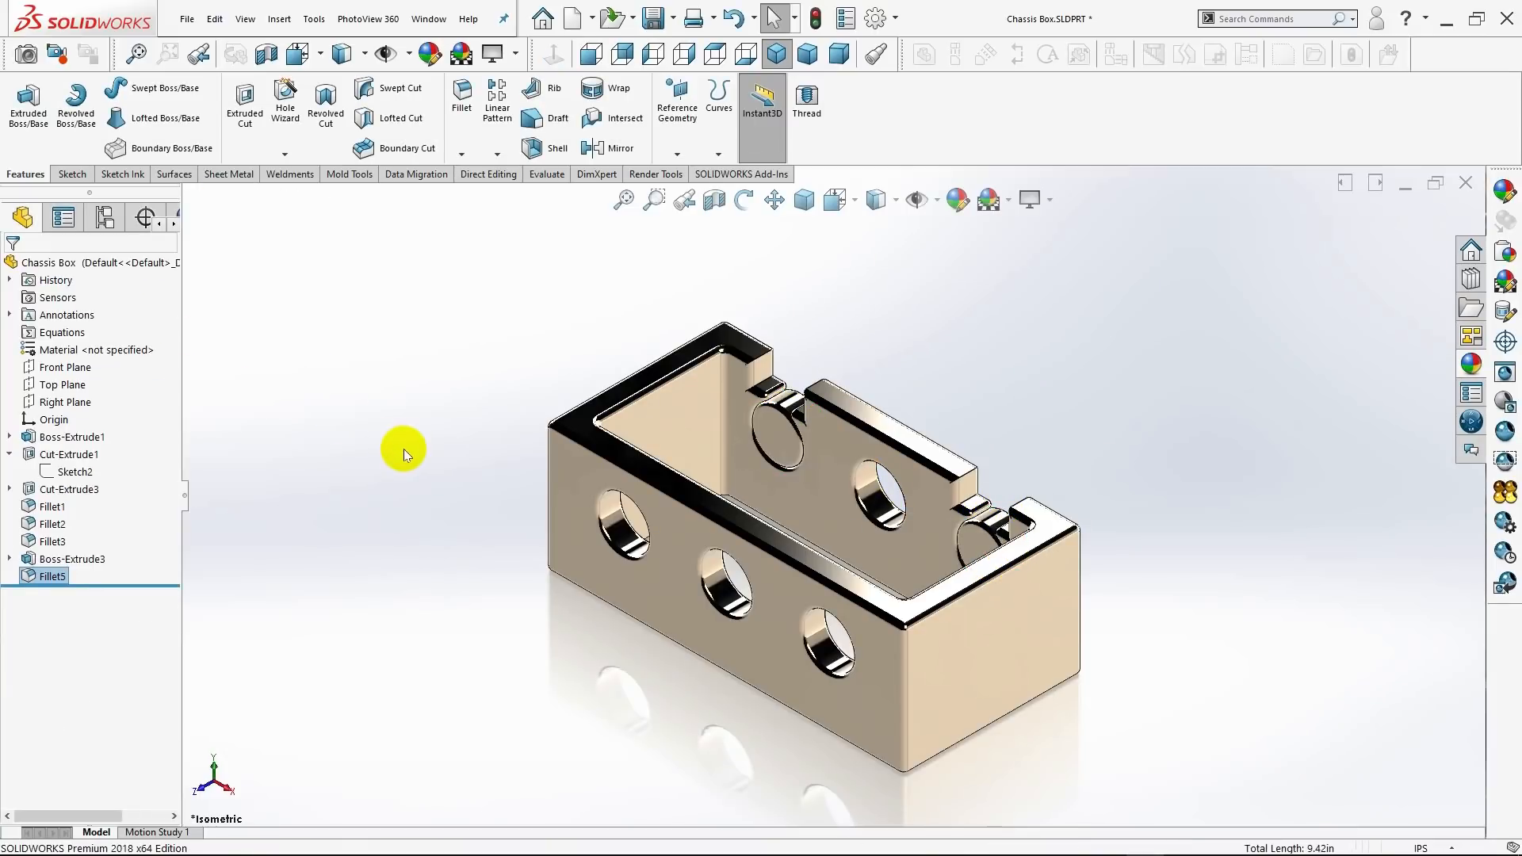
{"action": "middle_click_drag", "start_coordinate": [403, 449], "coordinate": [296, 421]}
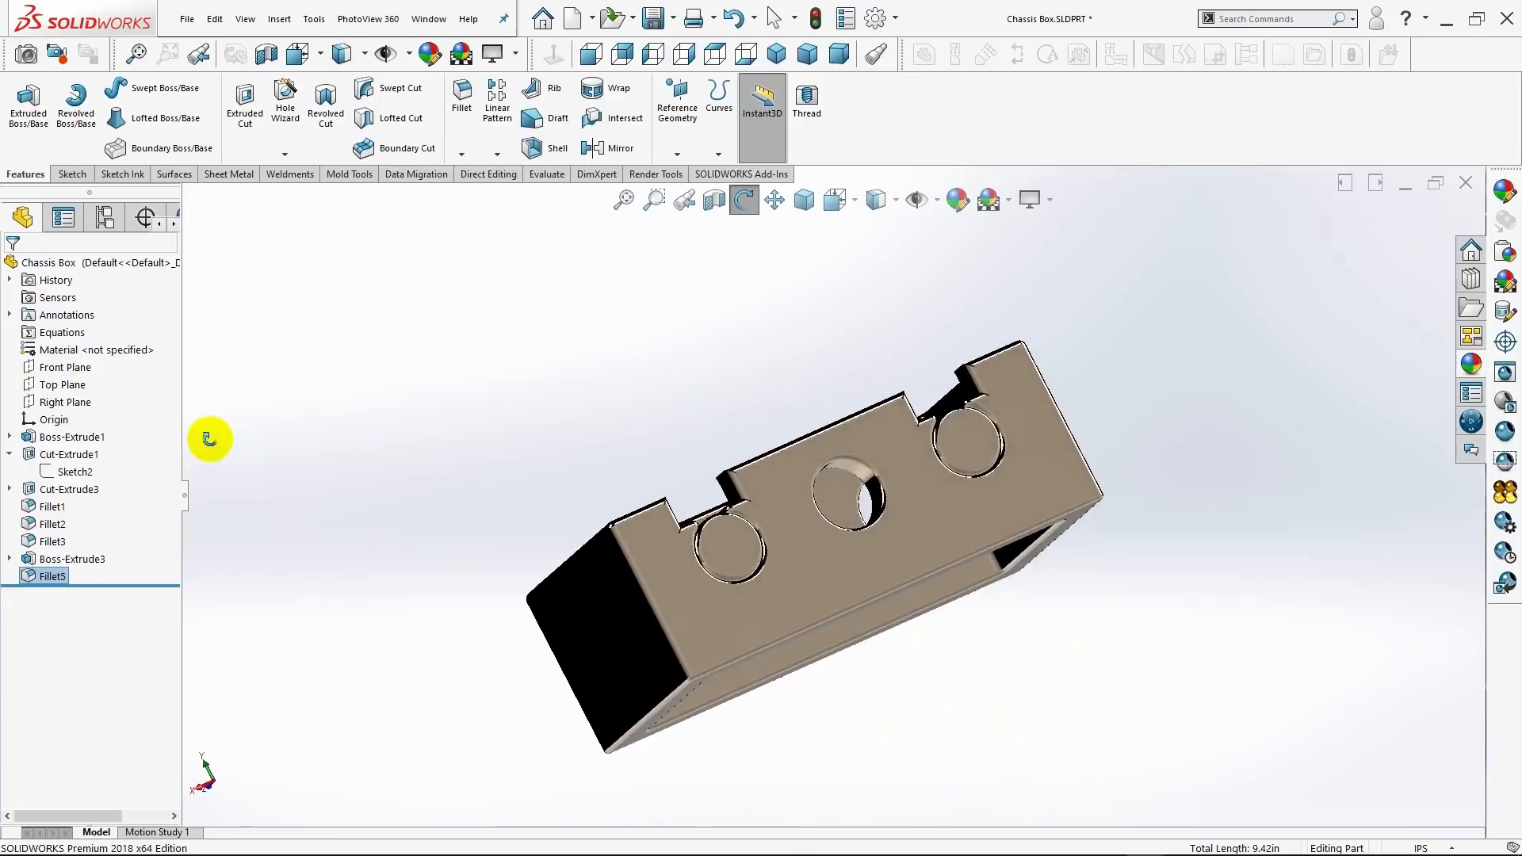
Show the box in isometric view and compare the Shaded display style with Shaded With Edges.
{"action": "mouse_move", "coordinate": [183, 485]}
{"action": "left_mouse_down"}
{"action": "mouse_move", "coordinate": [187, 502]}
{"action": "mouse_move", "coordinate": [401, 465]}
{"action": "mouse_move", "coordinate": [452, 496]}
{"action": "mouse_move", "coordinate": [417, 526]}
{"action": "mouse_move", "coordinate": [262, 520]}
{"action": "mouse_move", "coordinate": [373, 506]}
{"action": "left_mouse_up"}
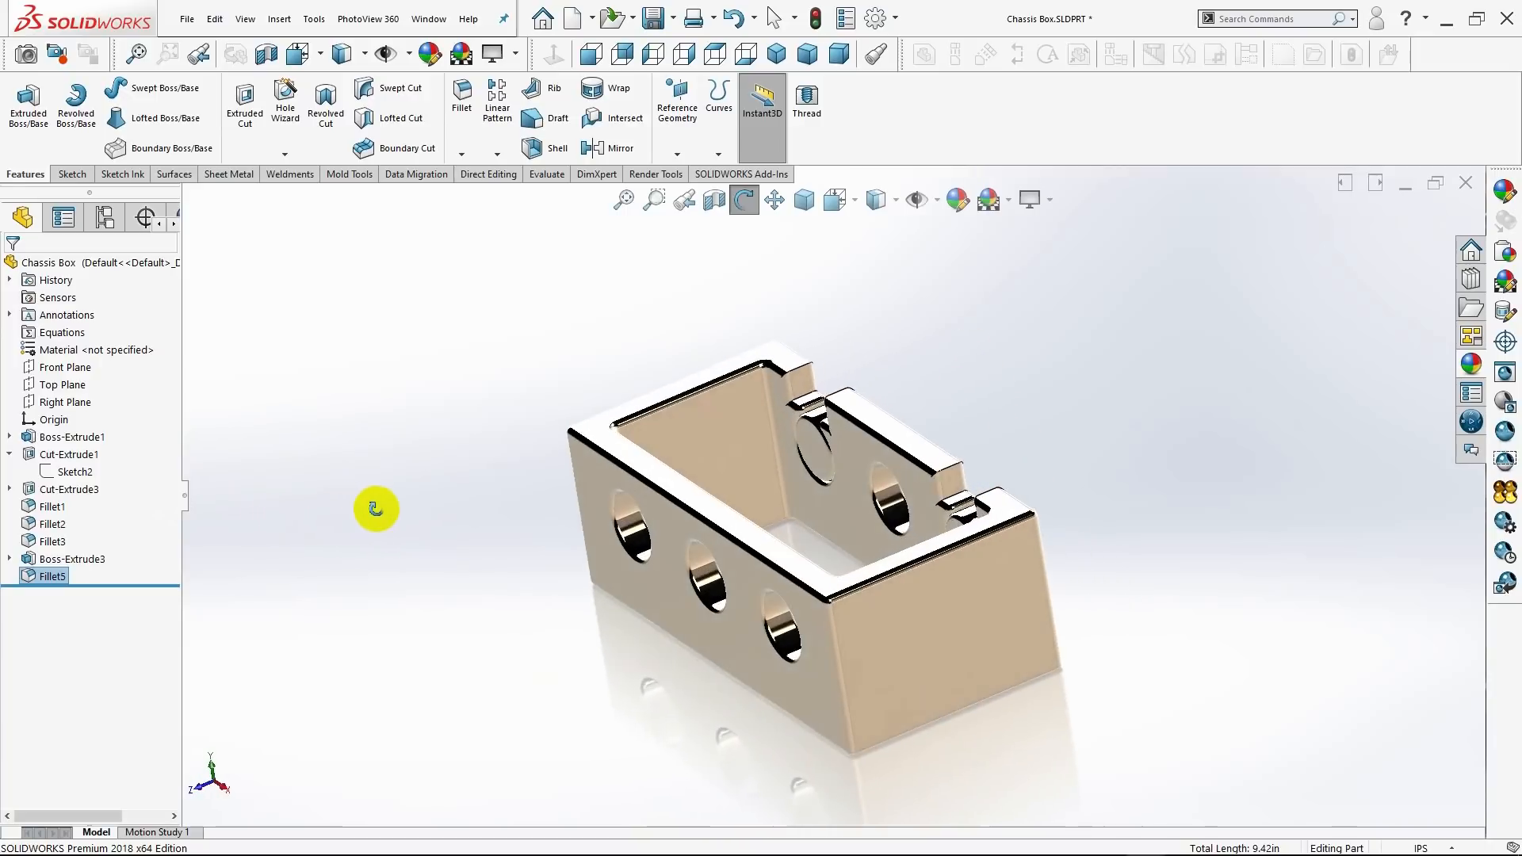
{"action": "key", "text": "Escape"}
{"action": "left_click", "coordinate": [775, 53]}
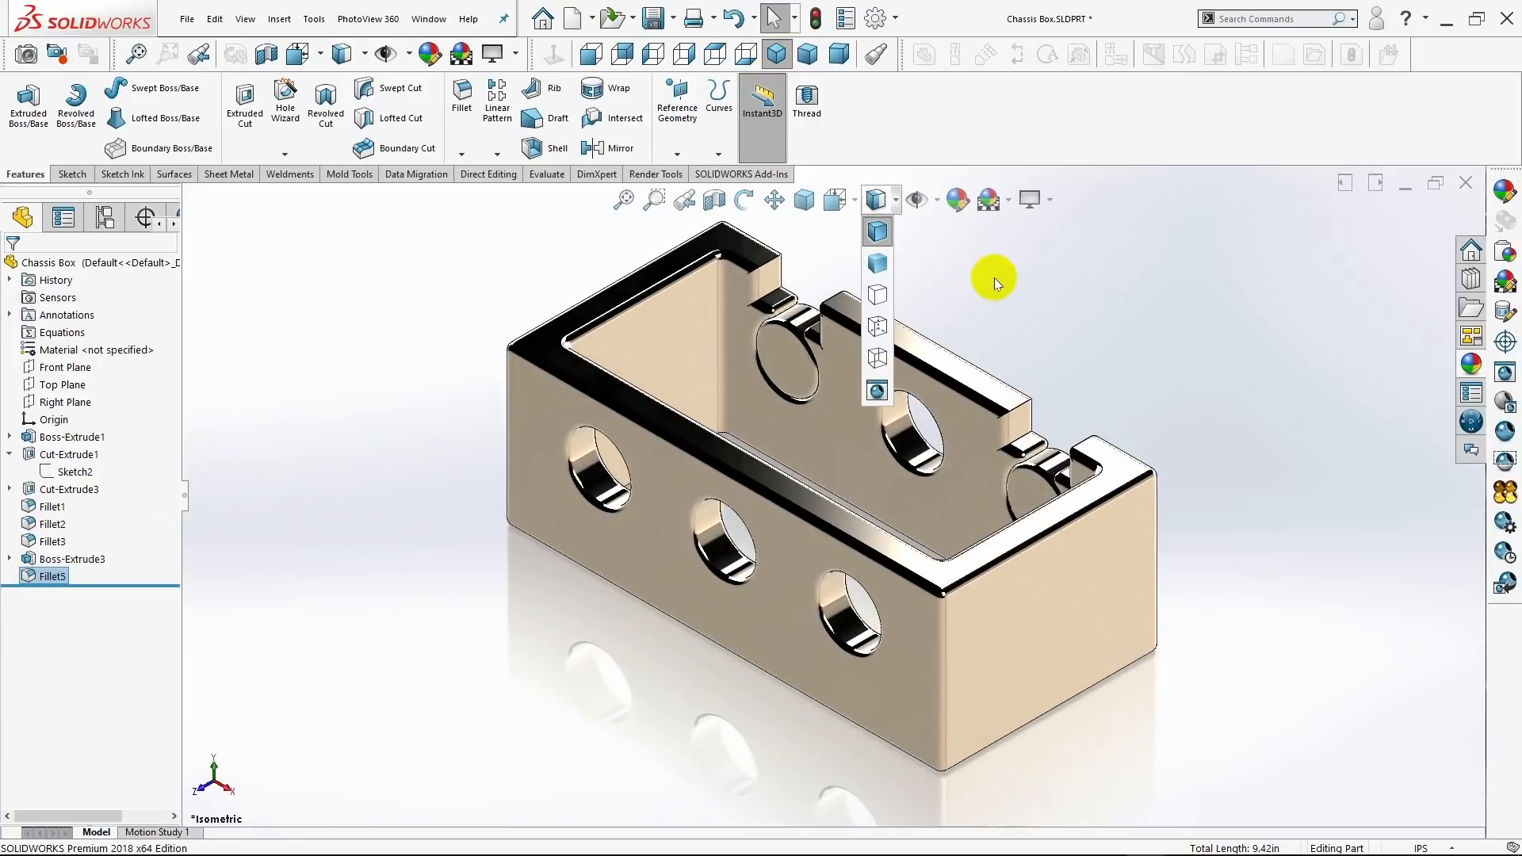
{"action": "left_click", "coordinate": [878, 265]}
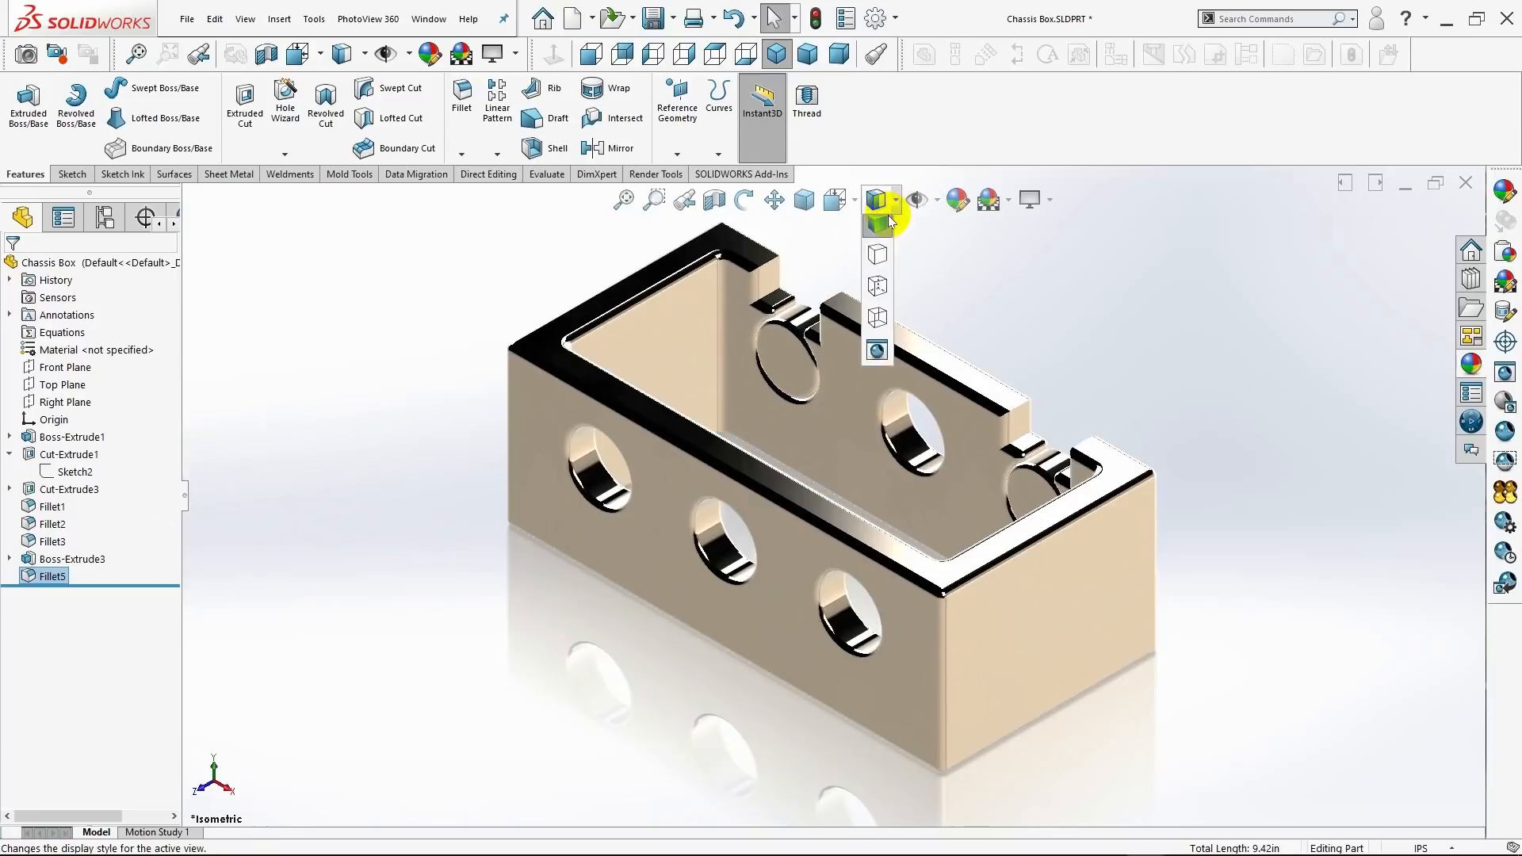
{"action": "left_click", "coordinate": [886, 220]}
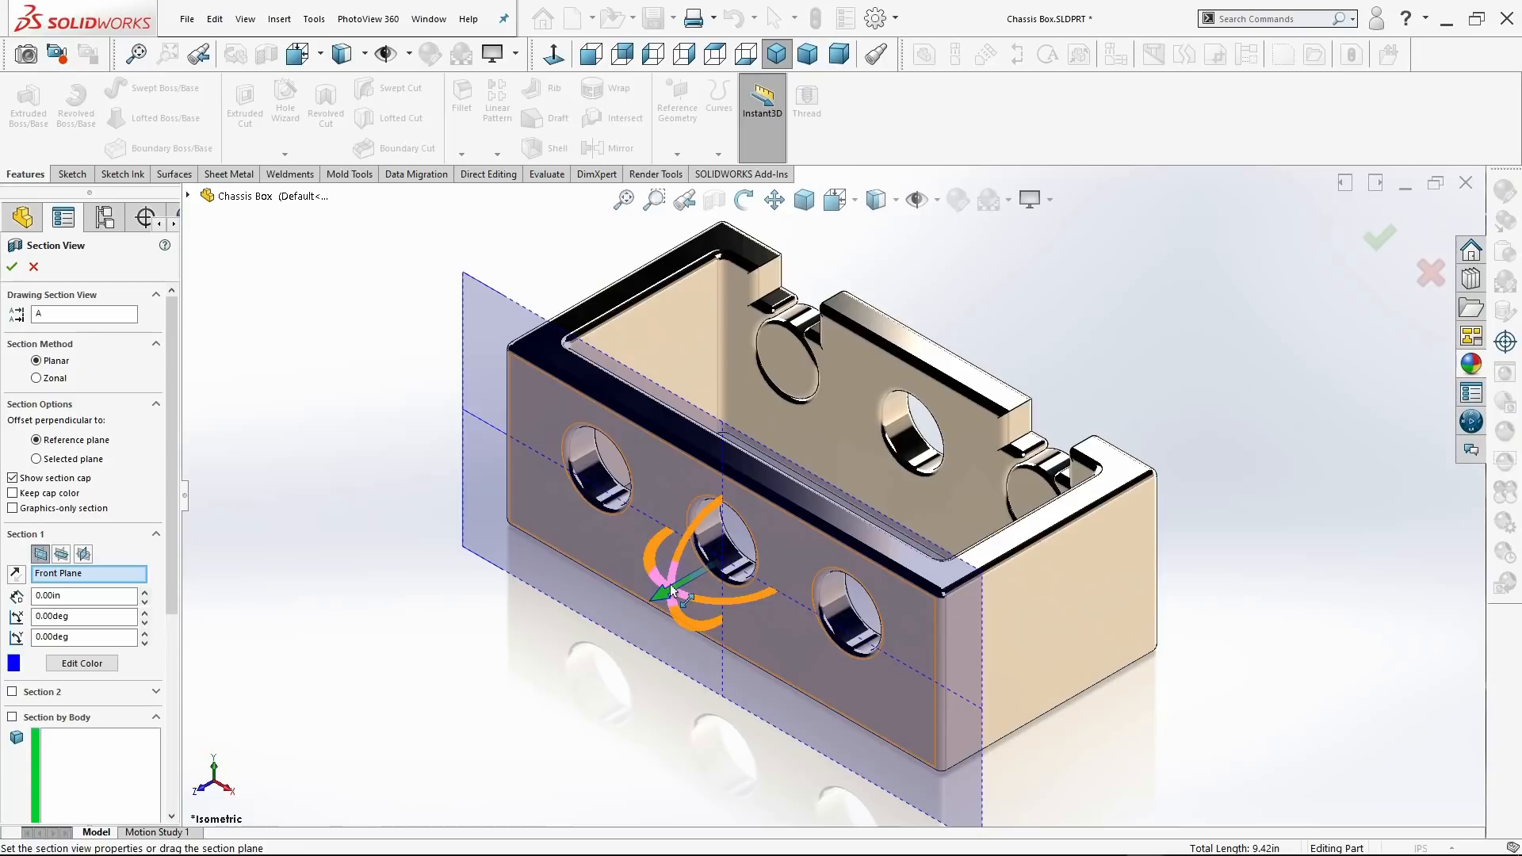
Section the box along the Front Plane rotated about 32° and offset about -0.07 in, and examine it in isometric, trimetric and dimetric views.
{"action": "left_click_drag", "start_coordinate": [672, 591], "coordinate": [719, 573]}
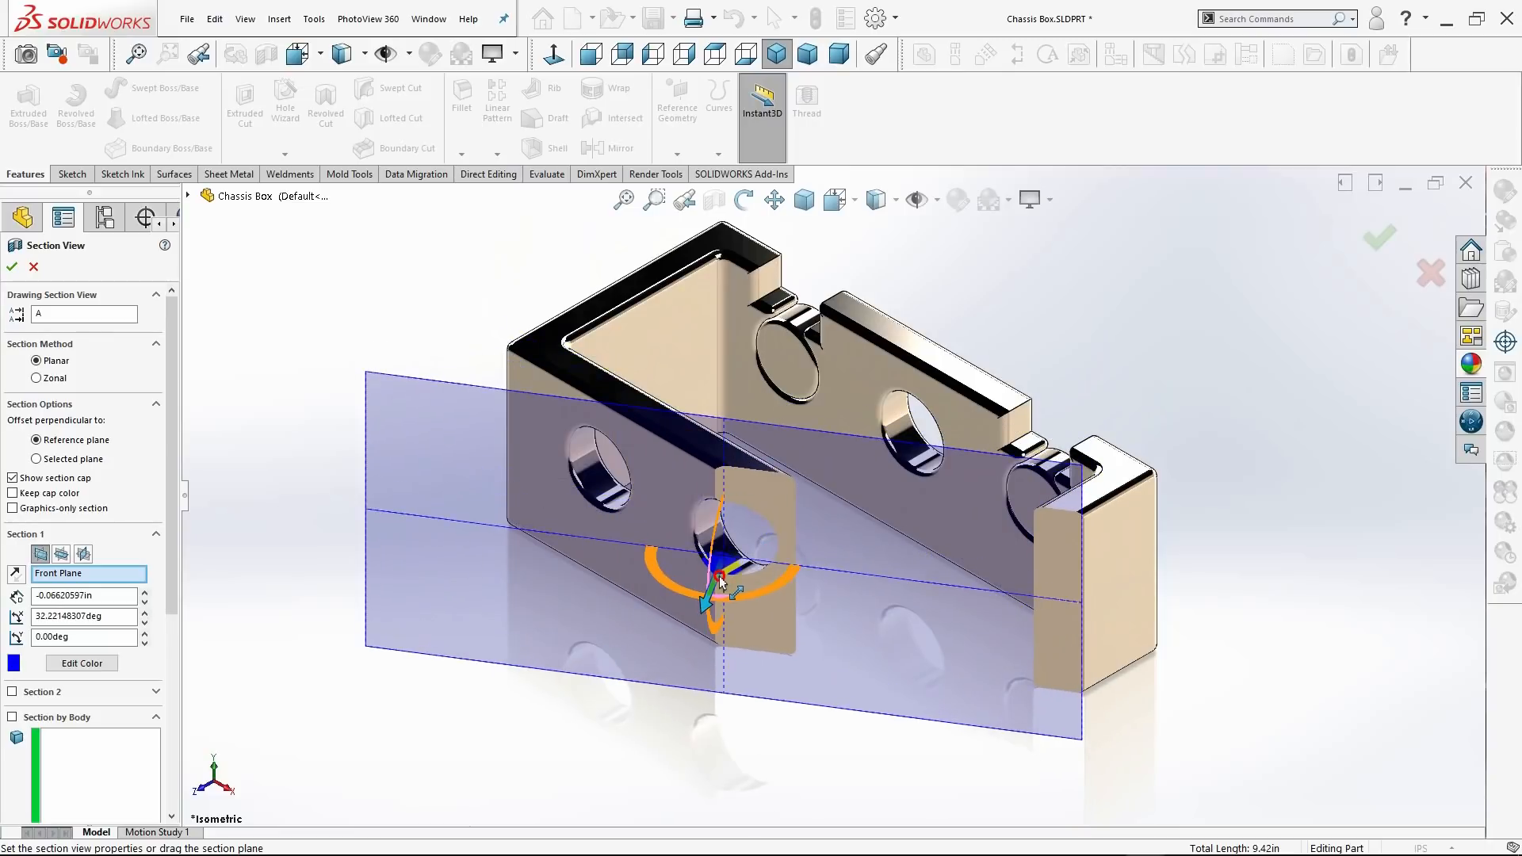
{"action": "left_click", "coordinate": [15, 271]}
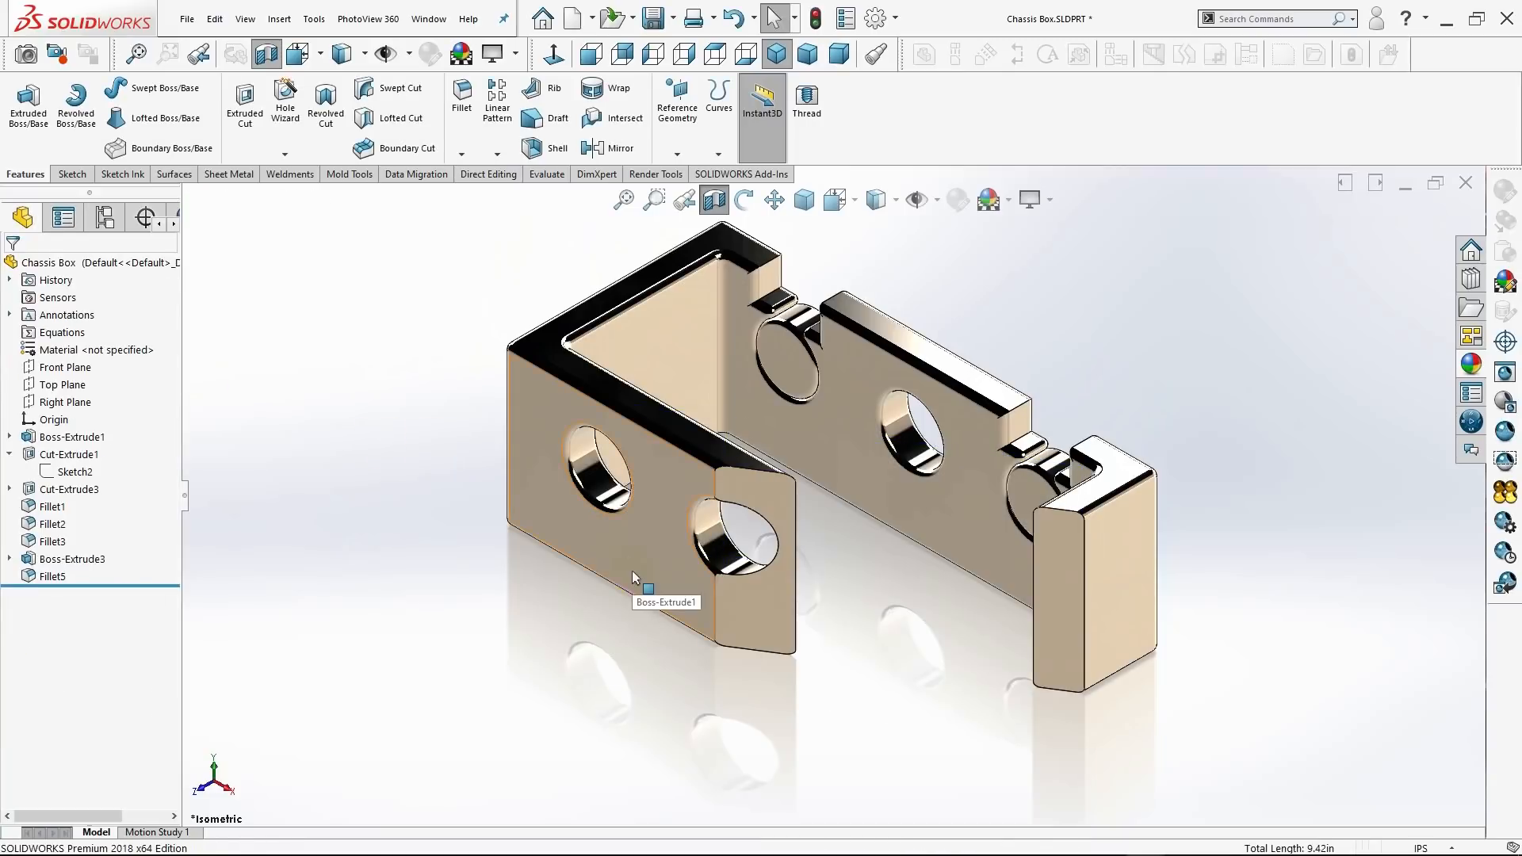
{"action": "middle_click_drag", "start_coordinate": [630, 569], "coordinate": [666, 586]}
{"action": "left_click", "coordinate": [769, 57]}
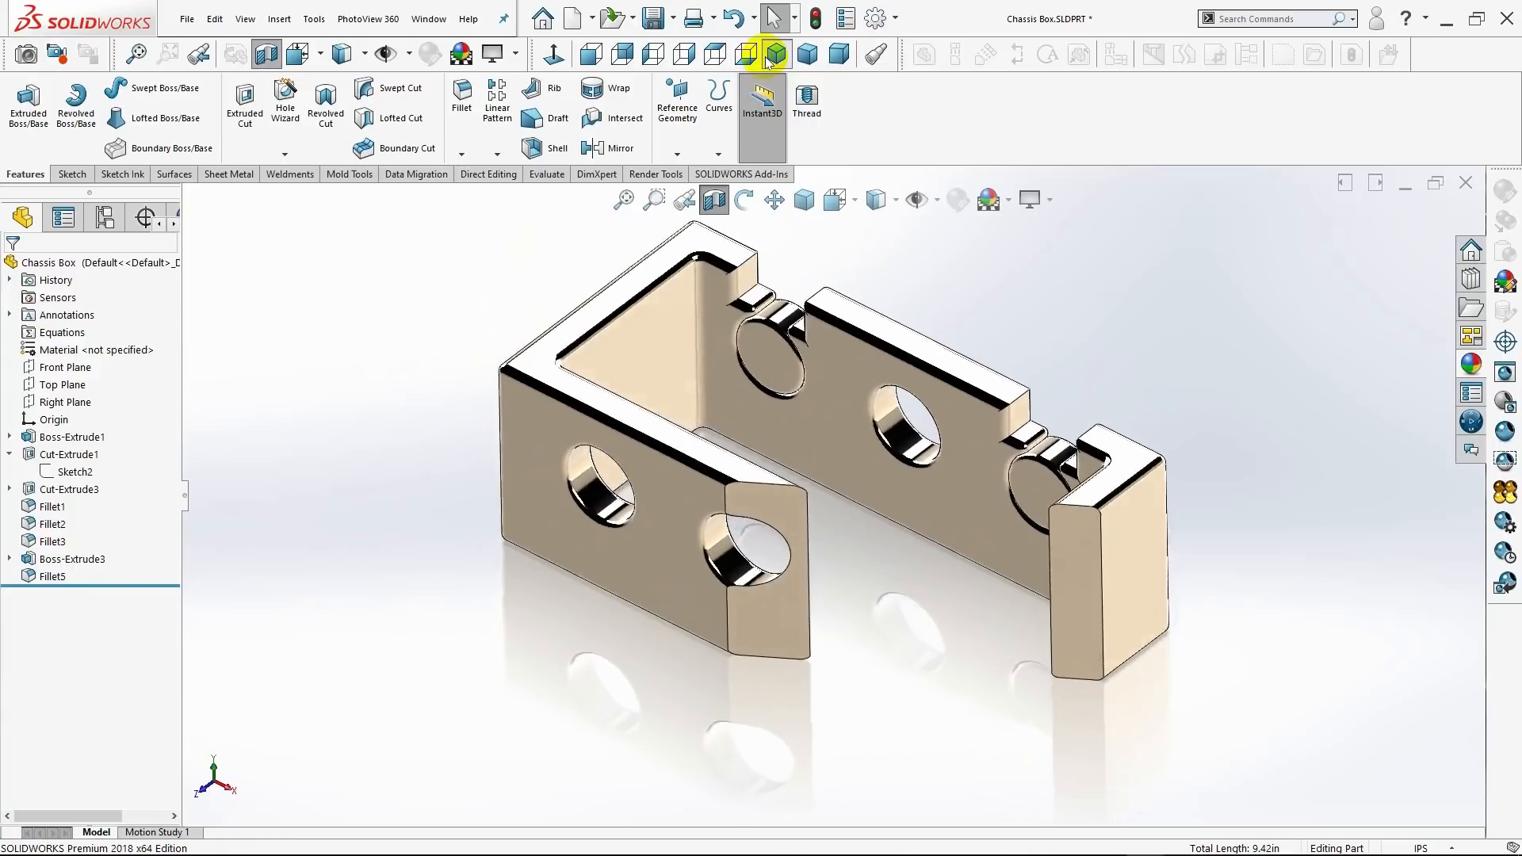
{"action": "left_click", "coordinate": [807, 56]}
{"action": "left_click", "coordinate": [839, 57]}
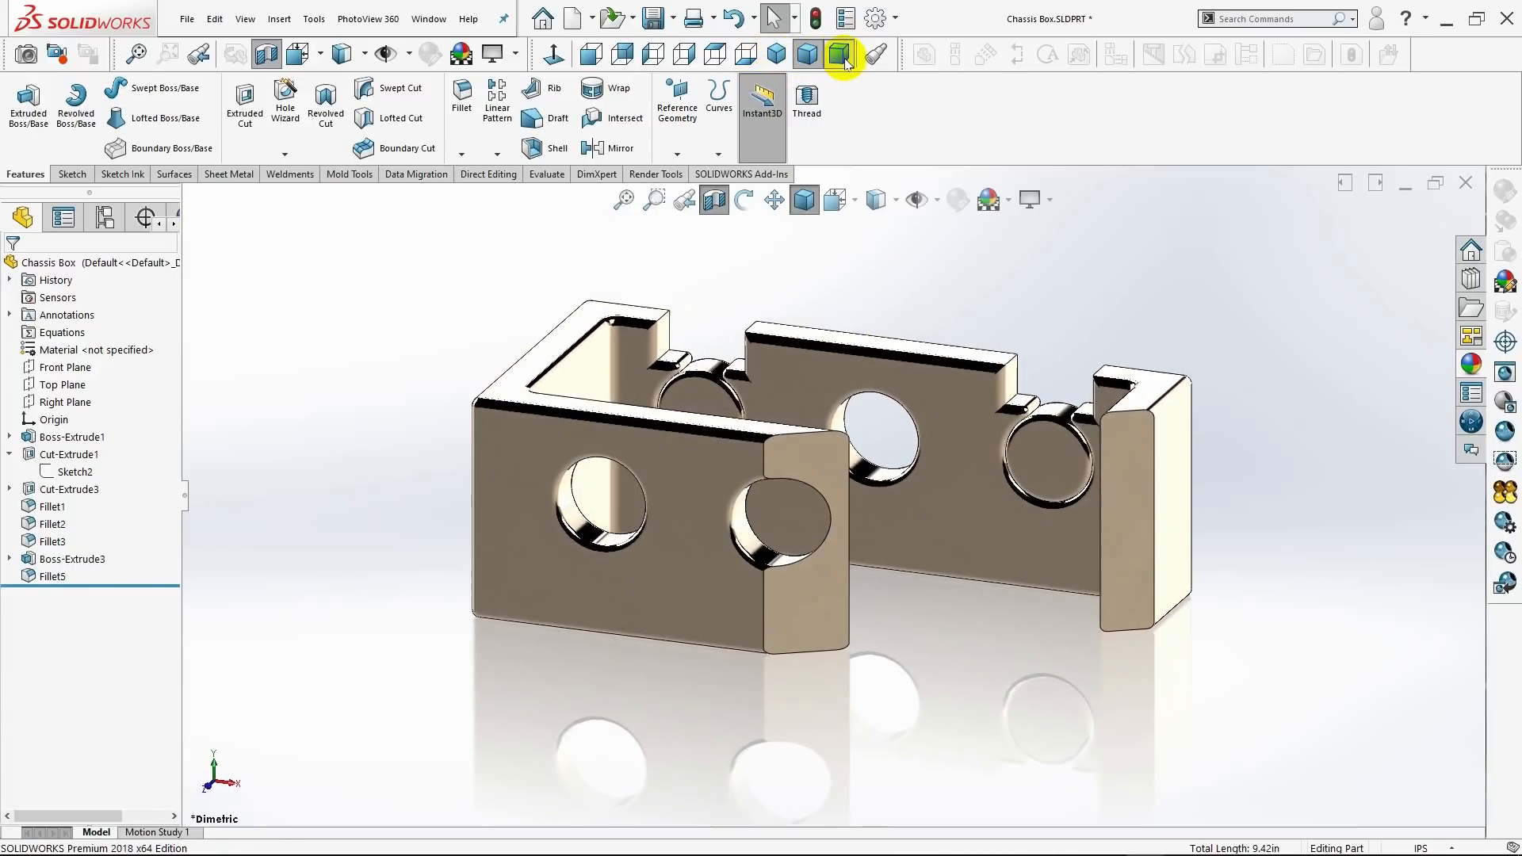
{"action": "left_click", "coordinate": [782, 60]}
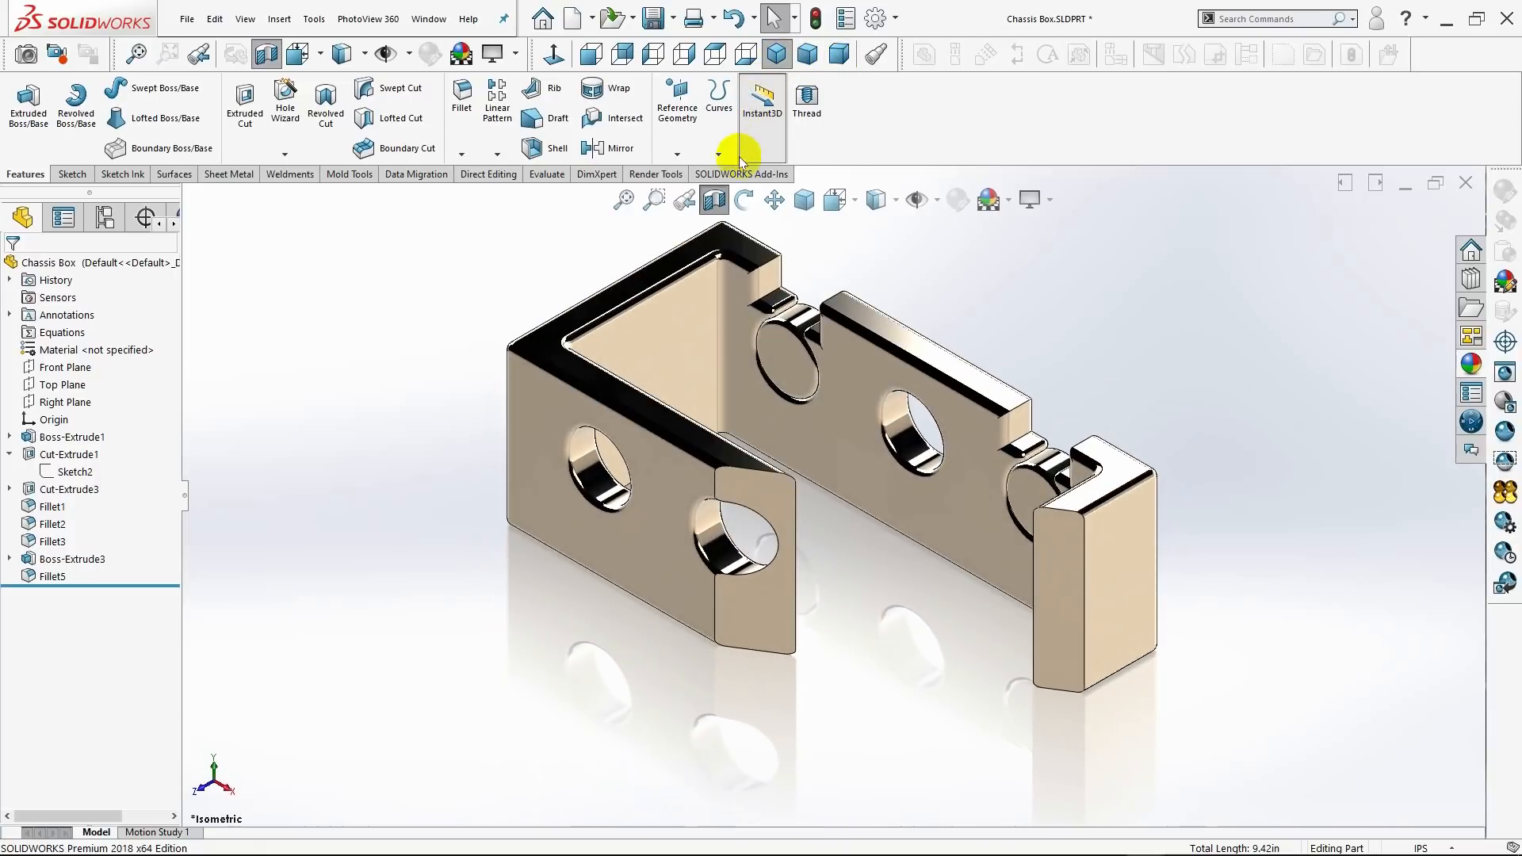
Turn off the section view and display the whole box in isometric view with the Shaded style without edges.
{"action": "left_click", "coordinate": [715, 200]}
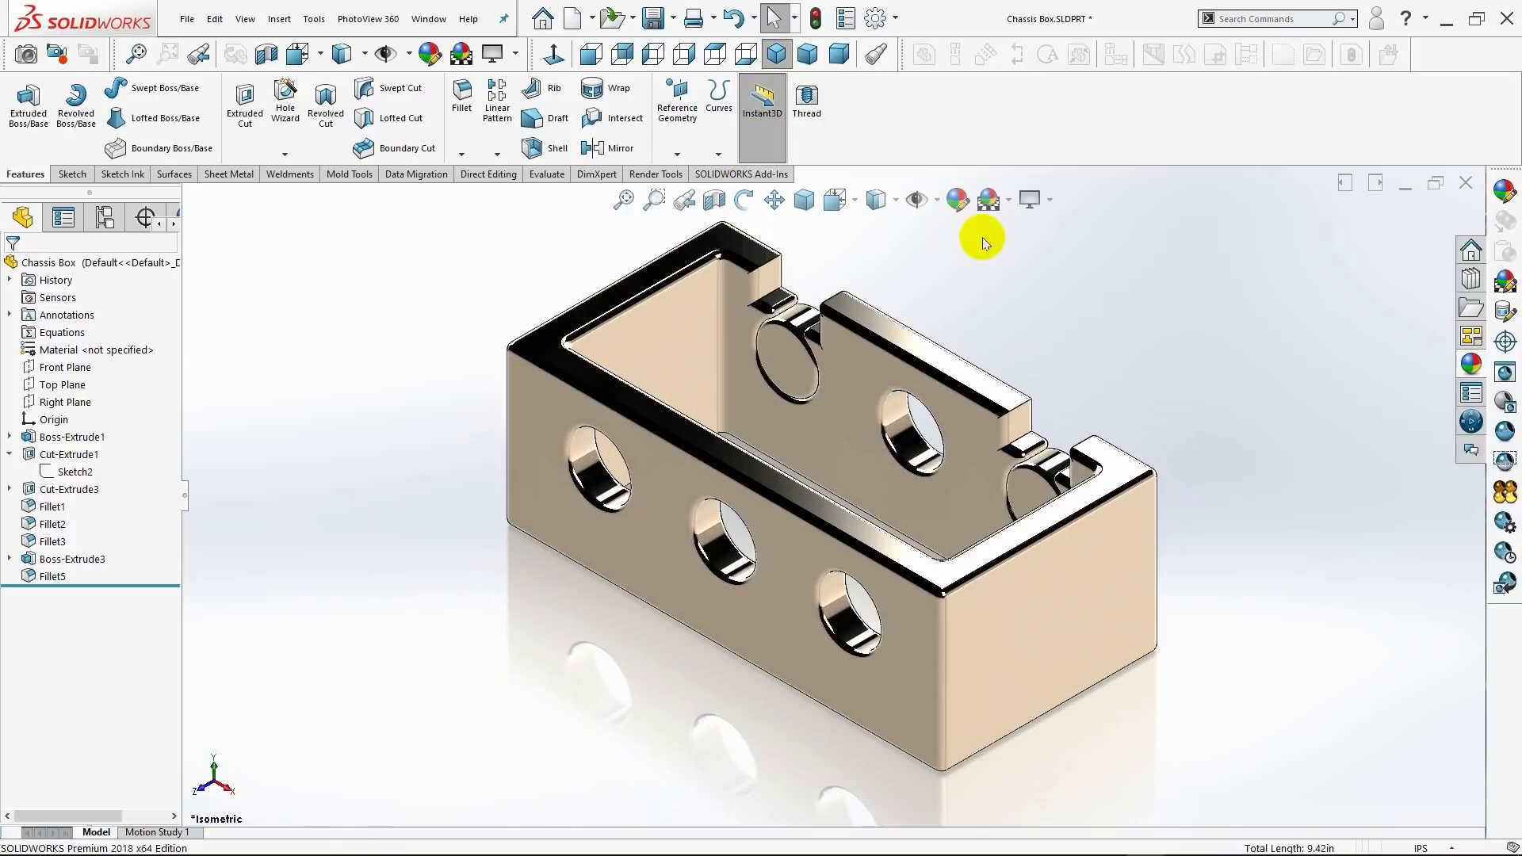
{"action": "left_click", "coordinate": [805, 56]}
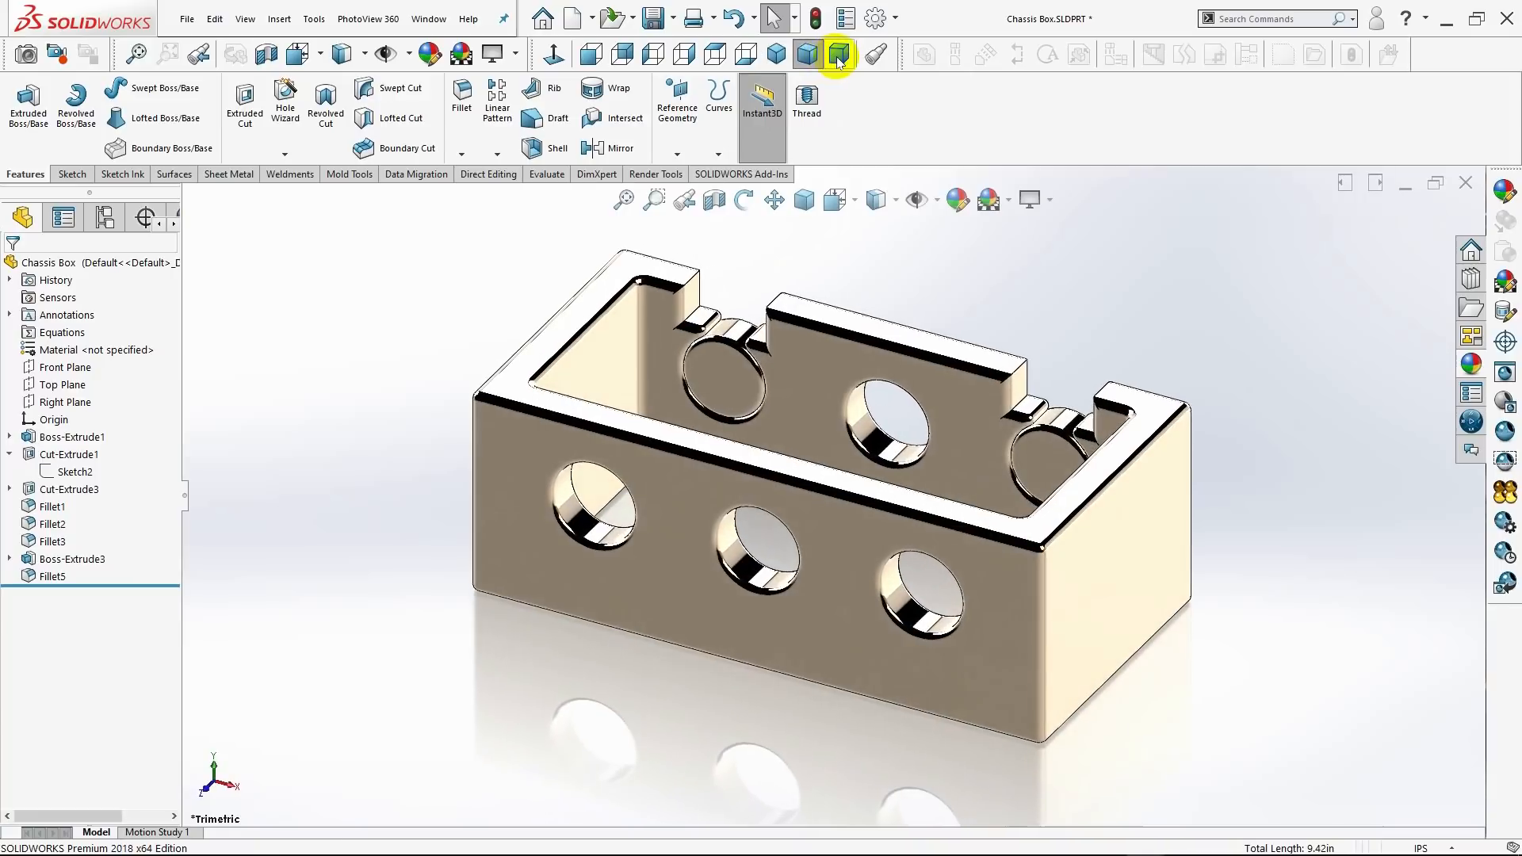
{"action": "left_click", "coordinate": [838, 54]}
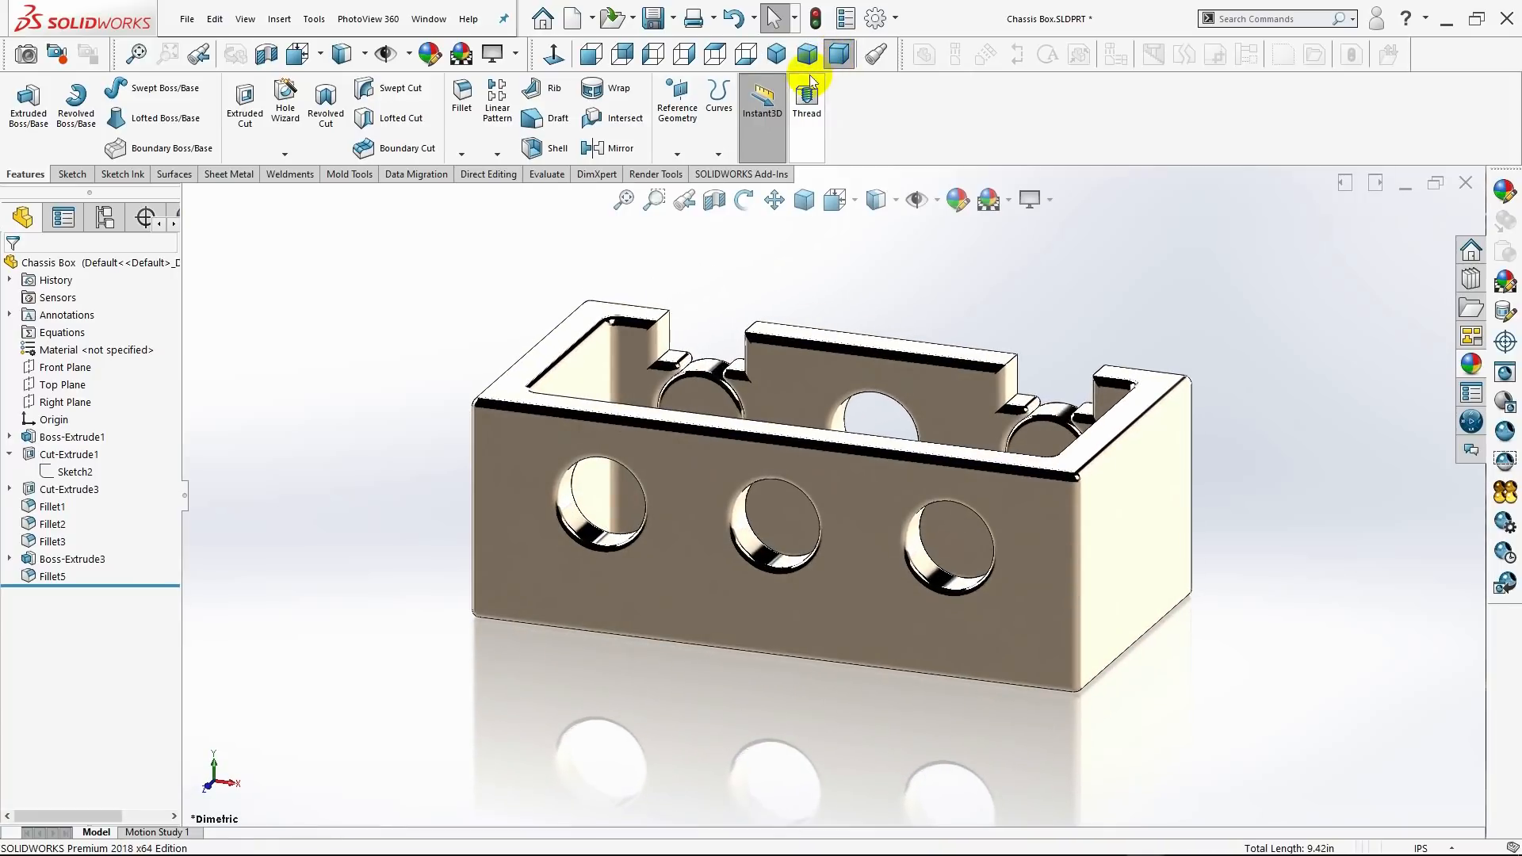
{"action": "left_click", "coordinate": [776, 55]}
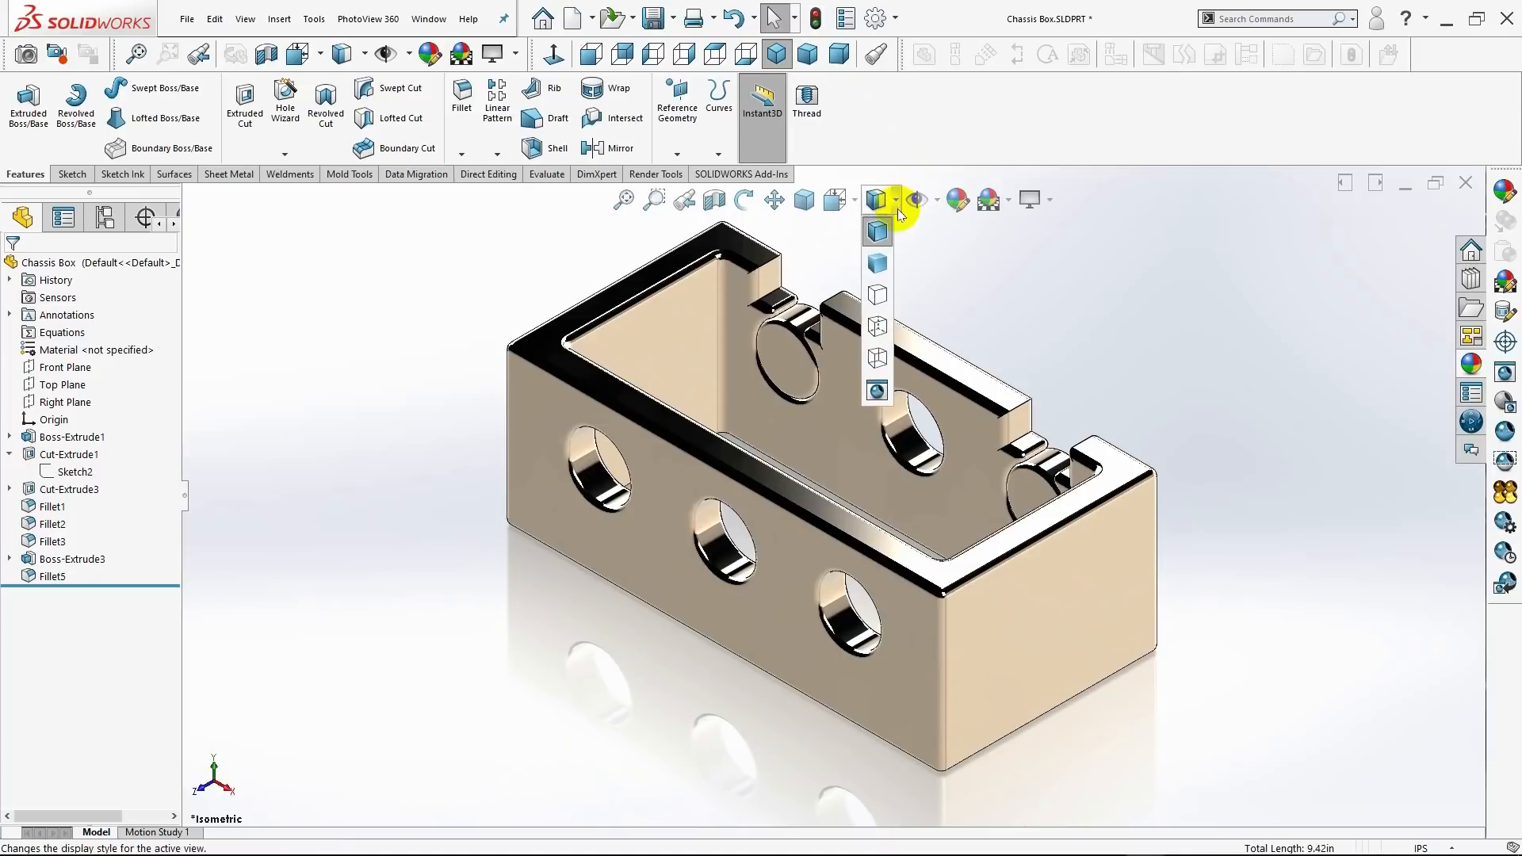
{"action": "left_click", "coordinate": [878, 261]}
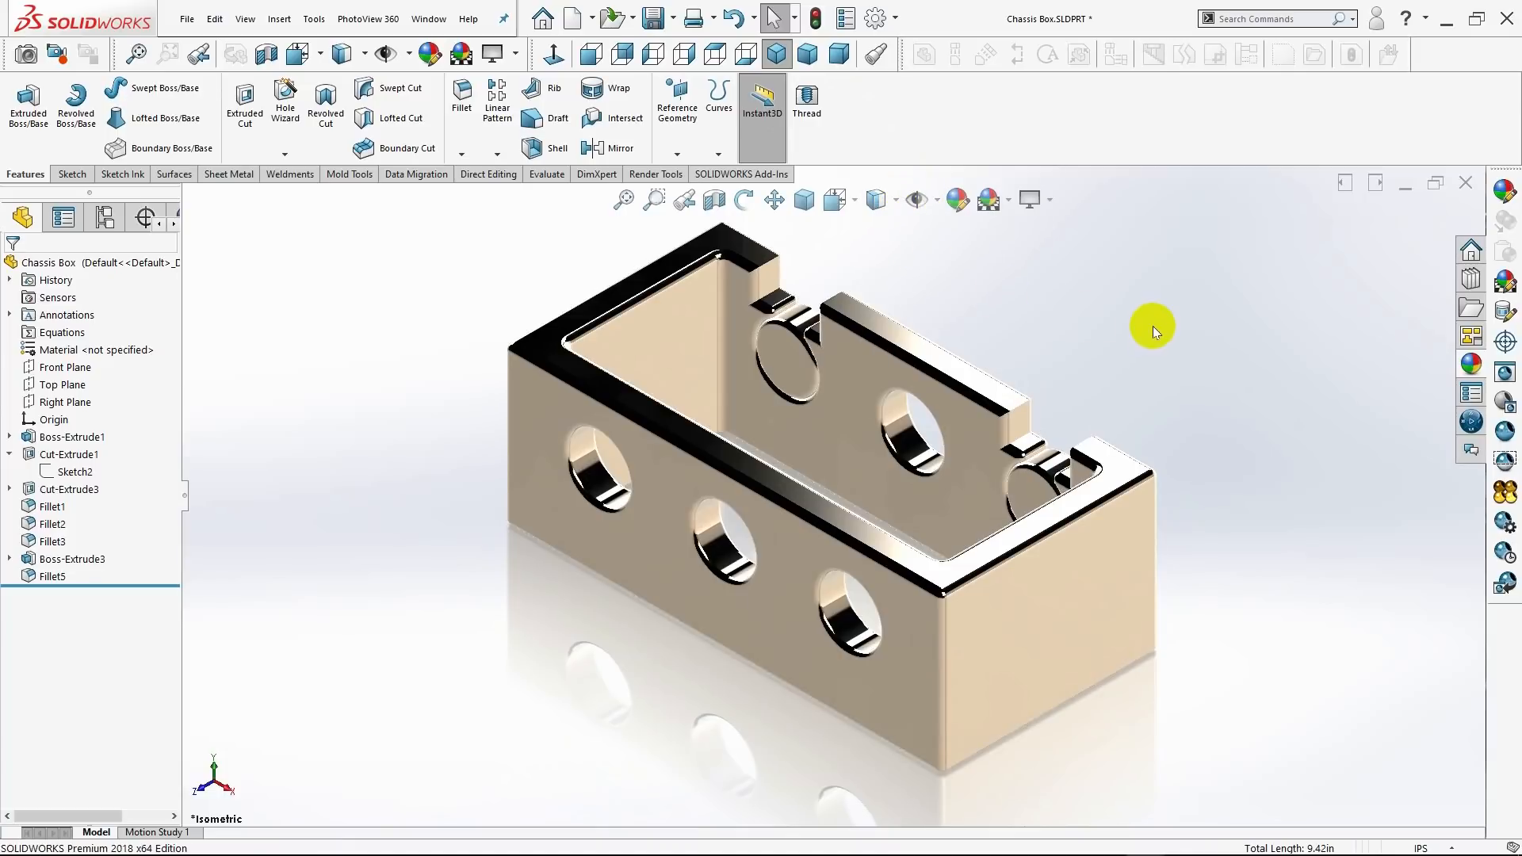